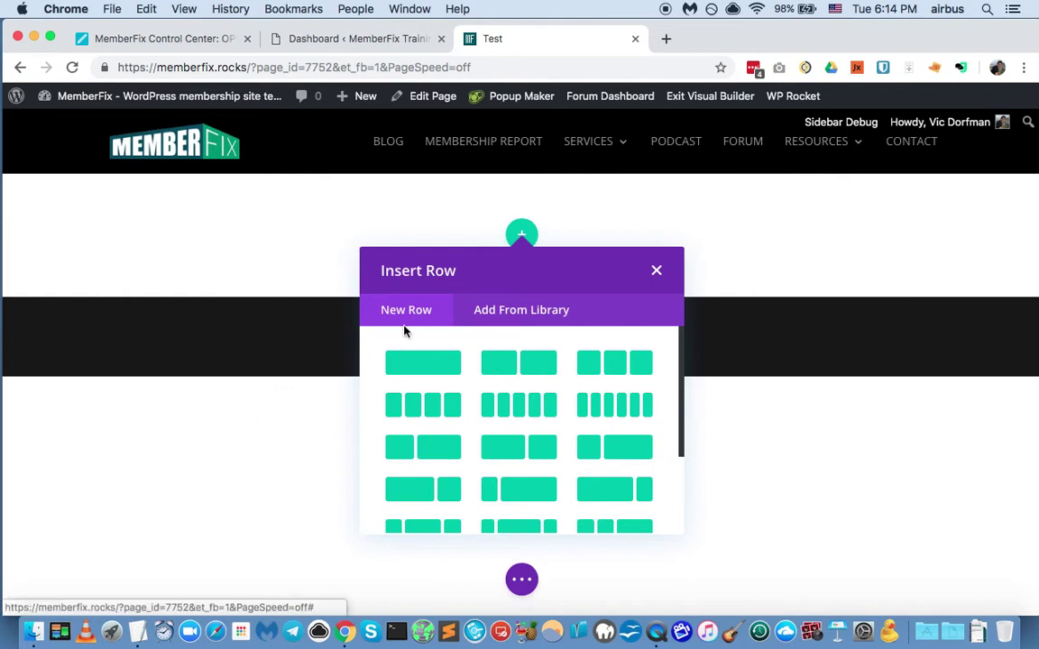
Insert a single-column row in the empty section and add a Text module to it.
{"action": "left_click", "coordinate": [422, 375]}
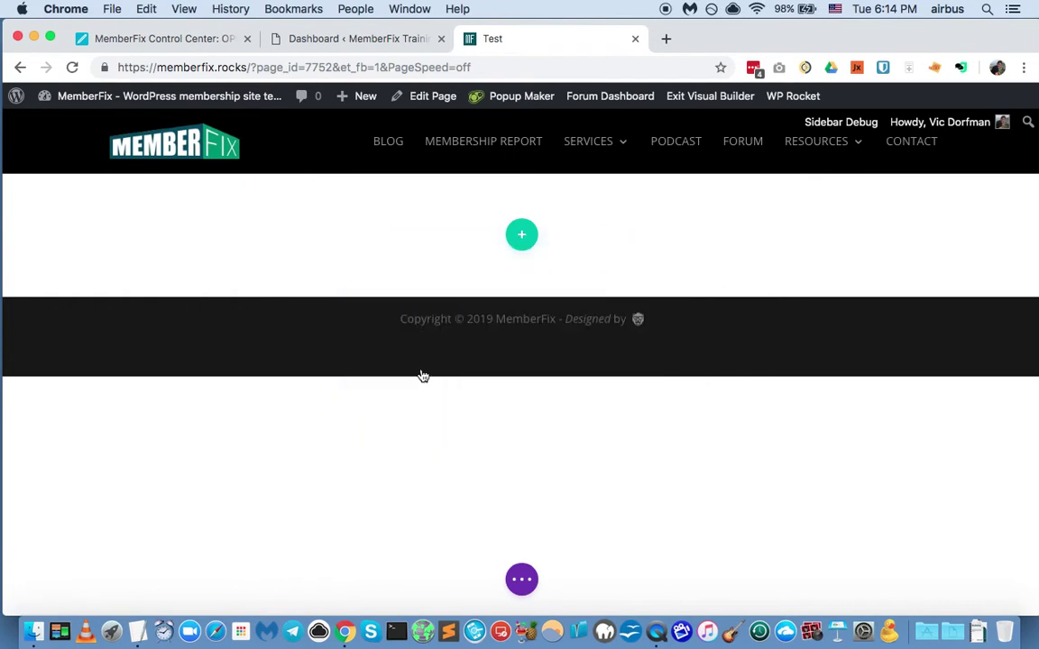
{"action": "scroll", "coordinate": [522, 401], "scroll_direction": "down", "scroll_amount": 2}
{"action": "scroll", "coordinate": [520, 403], "scroll_direction": "down", "scroll_amount": 5}
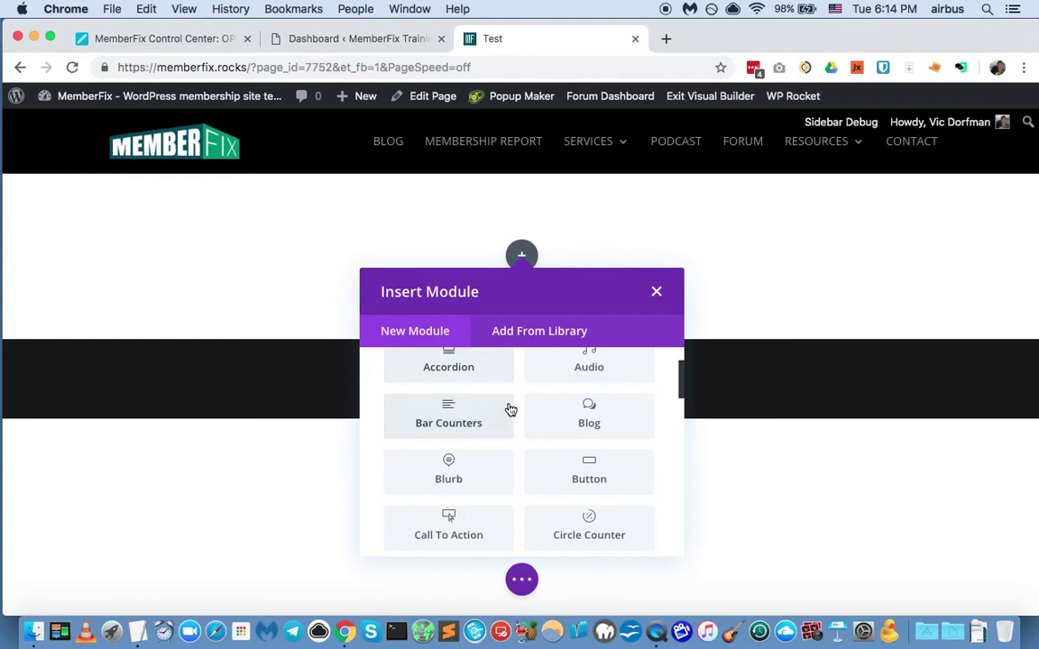
{"action": "scroll", "coordinate": [470, 422], "scroll_direction": "down", "scroll_amount": 20}
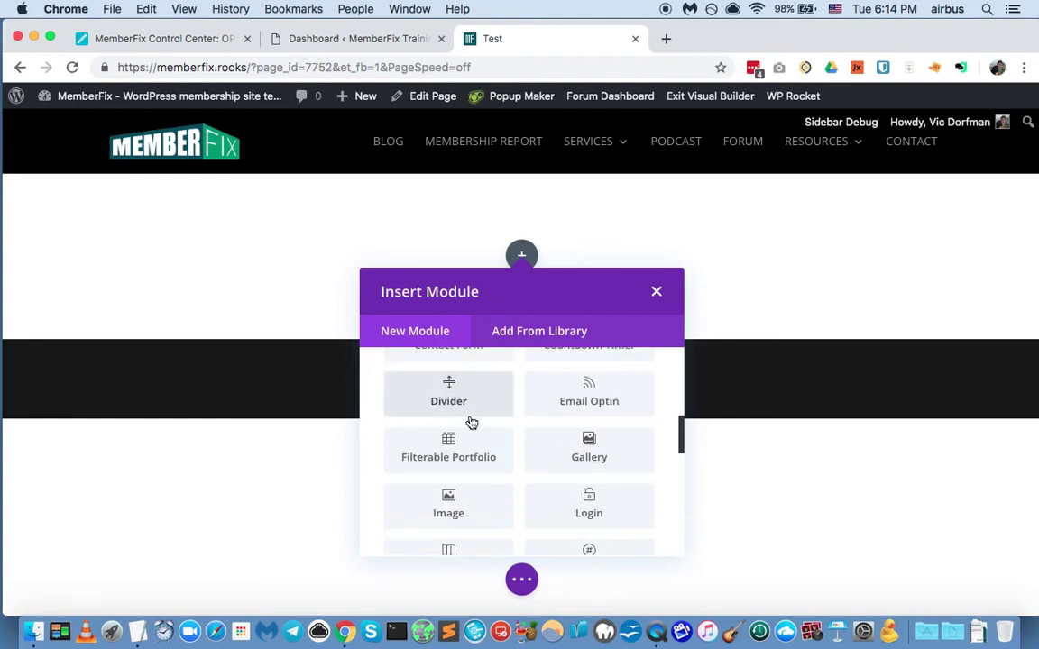
{"action": "scroll", "coordinate": [471, 422], "scroll_direction": "up", "scroll_amount": 2}
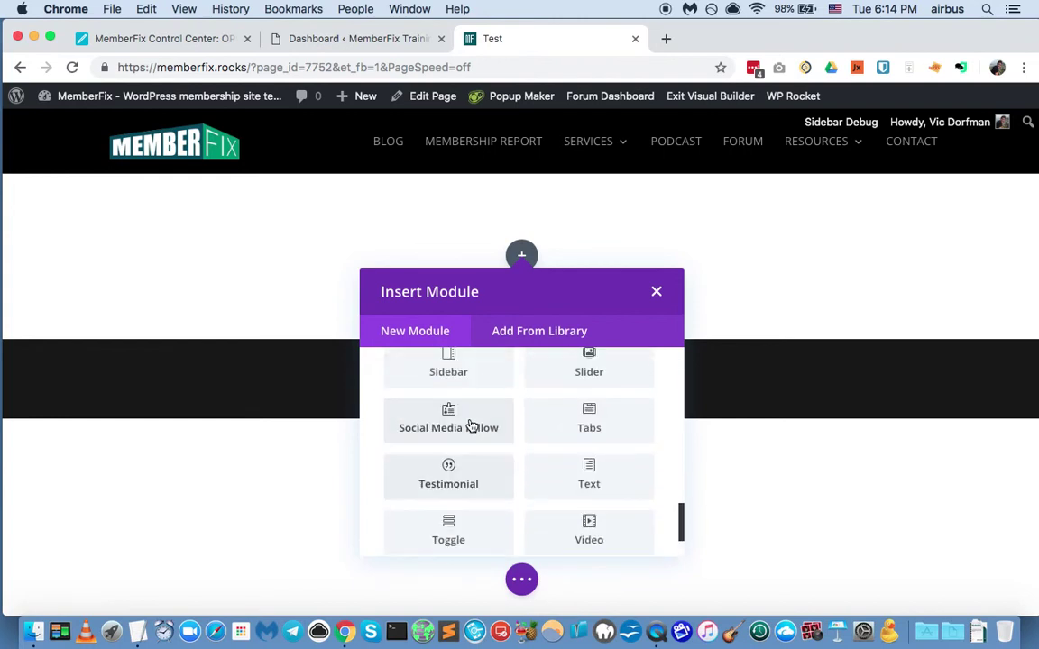
{"action": "scroll", "coordinate": [469, 426], "scroll_direction": "up", "scroll_amount": 3}
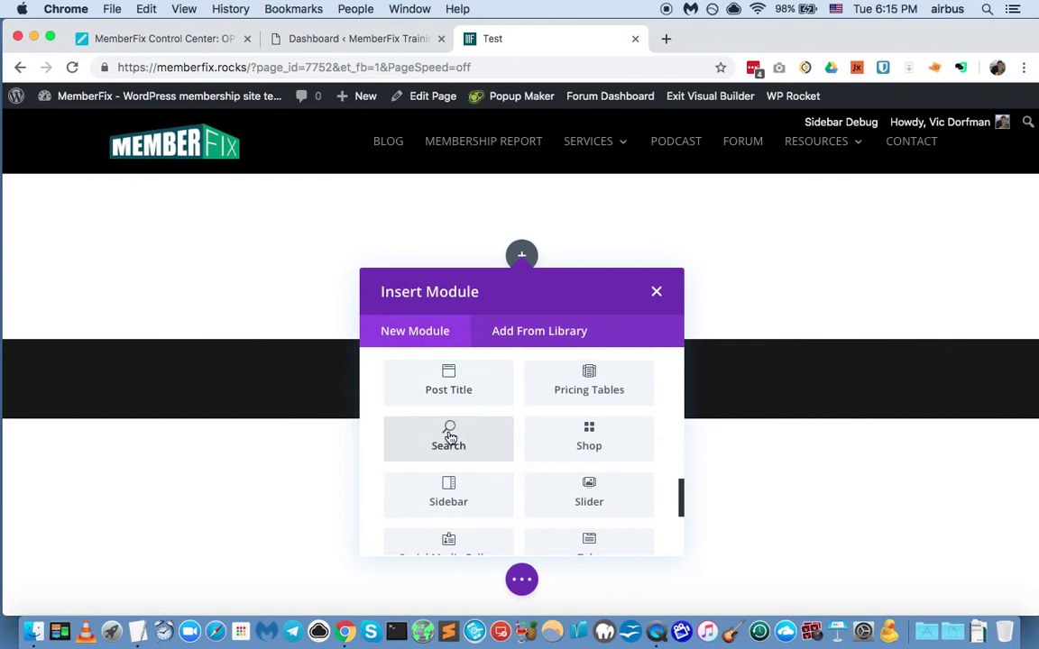
{"action": "scroll", "coordinate": [452, 442], "scroll_direction": "down", "scroll_amount": 3}
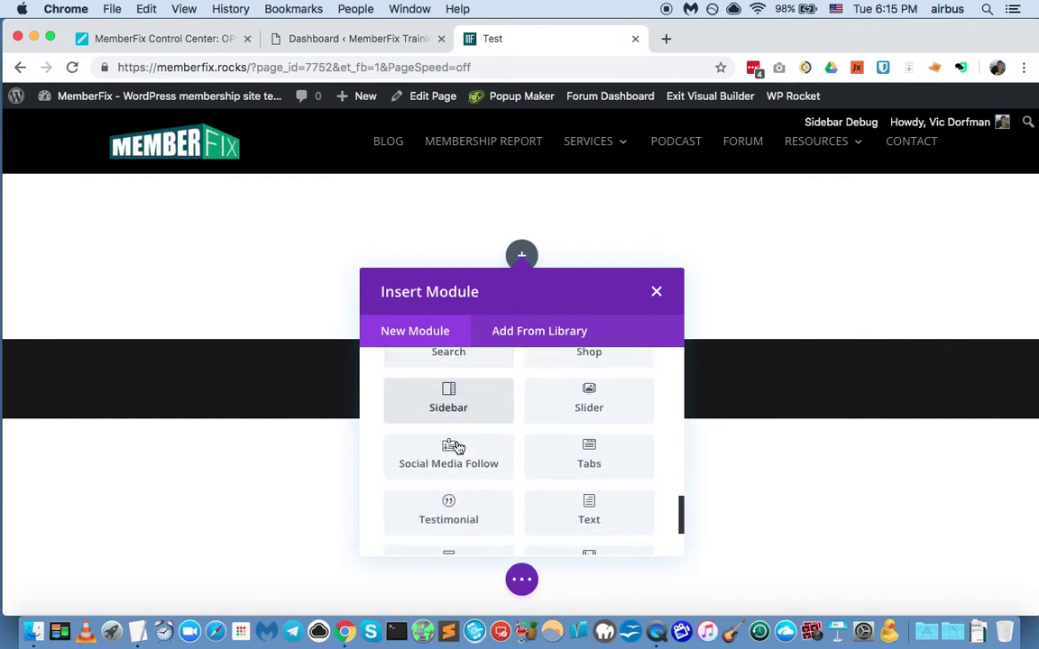
{"action": "scroll", "coordinate": [455, 446], "scroll_direction": "down", "scroll_amount": 1}
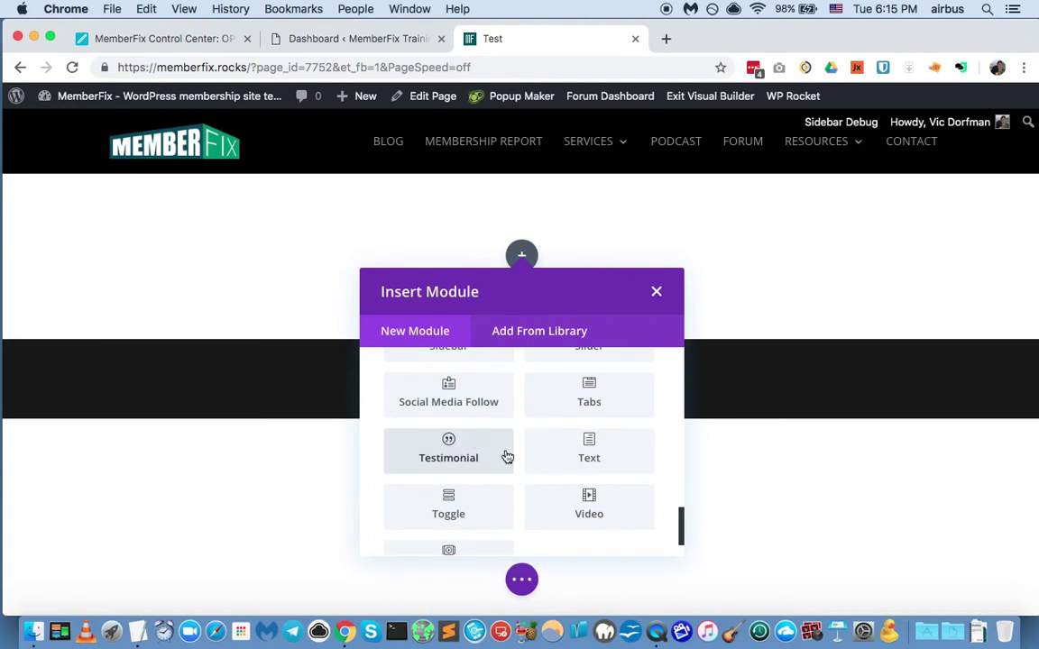
{"action": "left_click", "coordinate": [575, 461]}
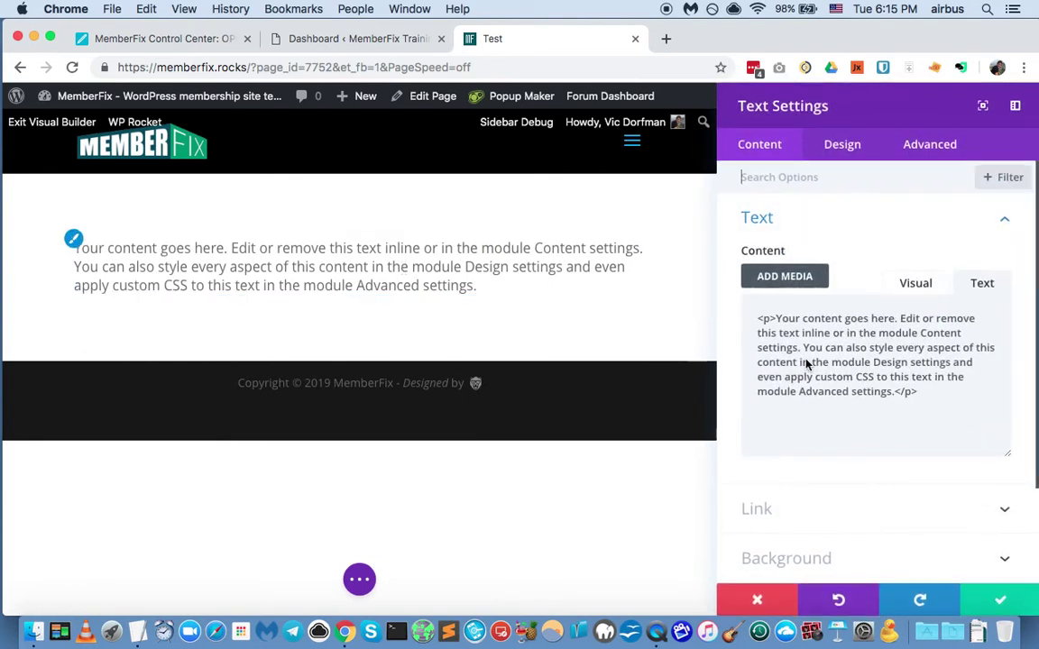
Replace the placeholder text with a bulleted list of "Point 1", "Cool feature" and "Awesome stuff".
{"action": "left_click_drag", "start_coordinate": [781, 317], "coordinate": [732, 324]}
{"action": "left_click", "coordinate": [927, 399]}
{"action": "left_click", "coordinate": [921, 283]}
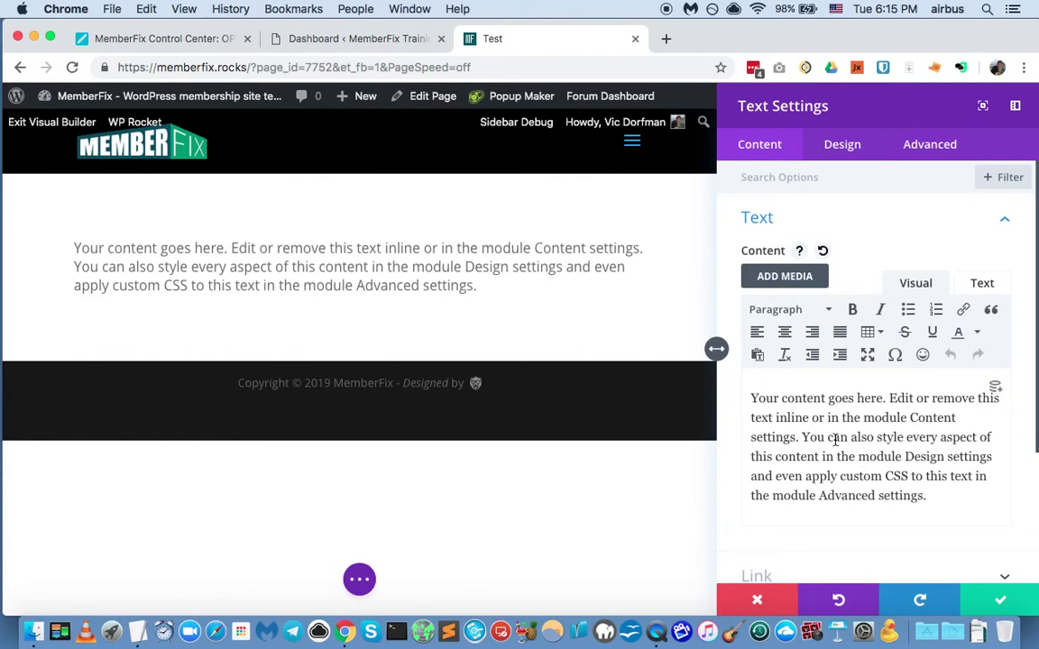
{"action": "triple_click", "coordinate": [835, 440]}
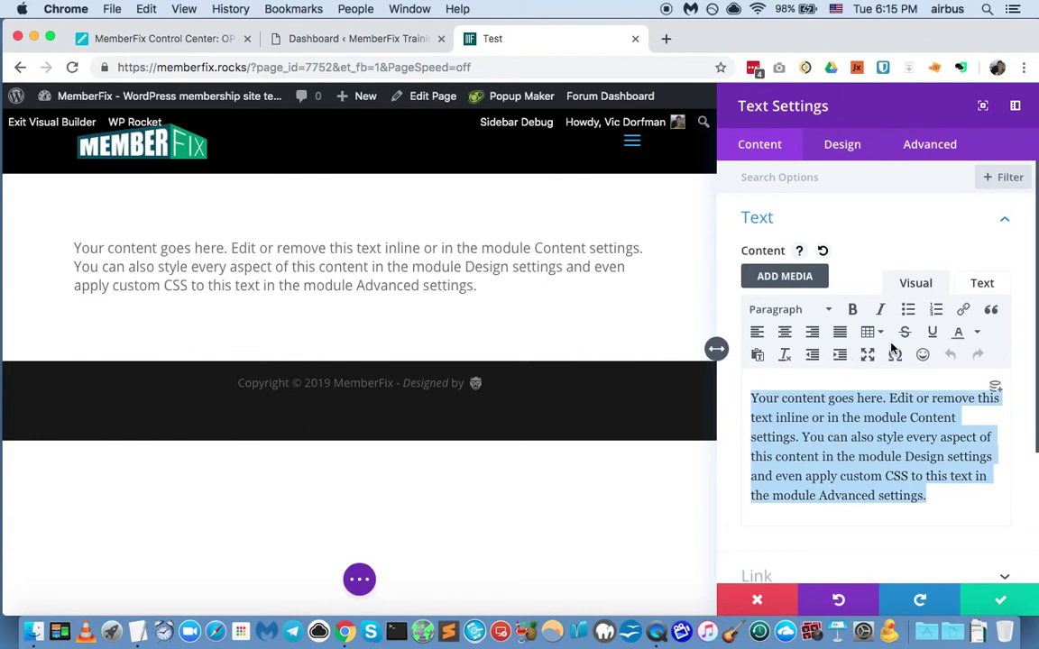
{"action": "left_click", "coordinate": [908, 310]}
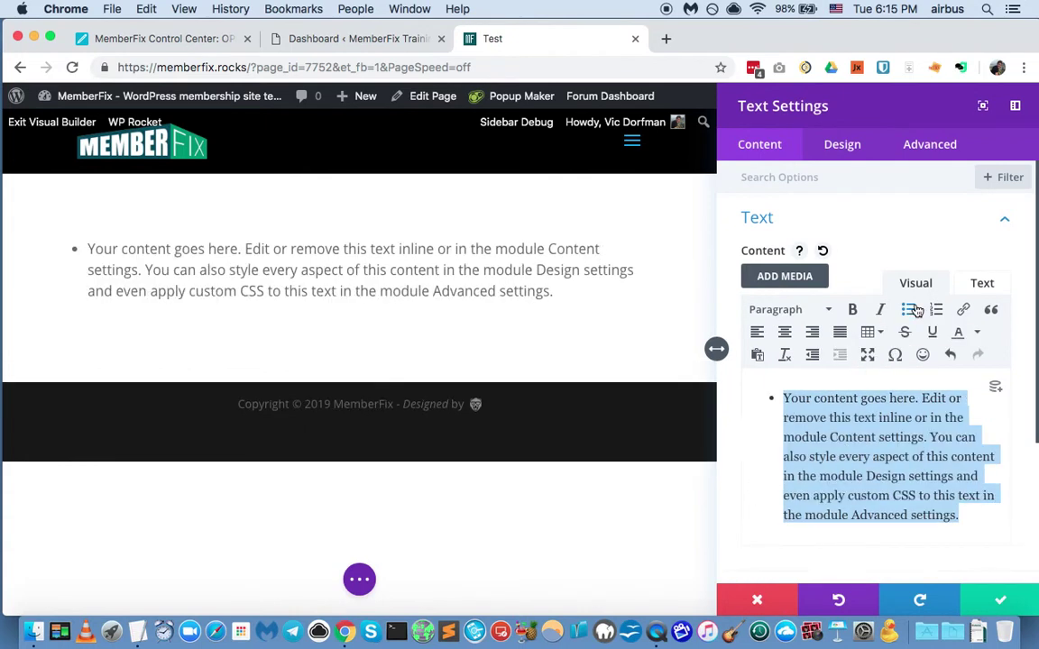
{"action": "type", "text": "Poin"}
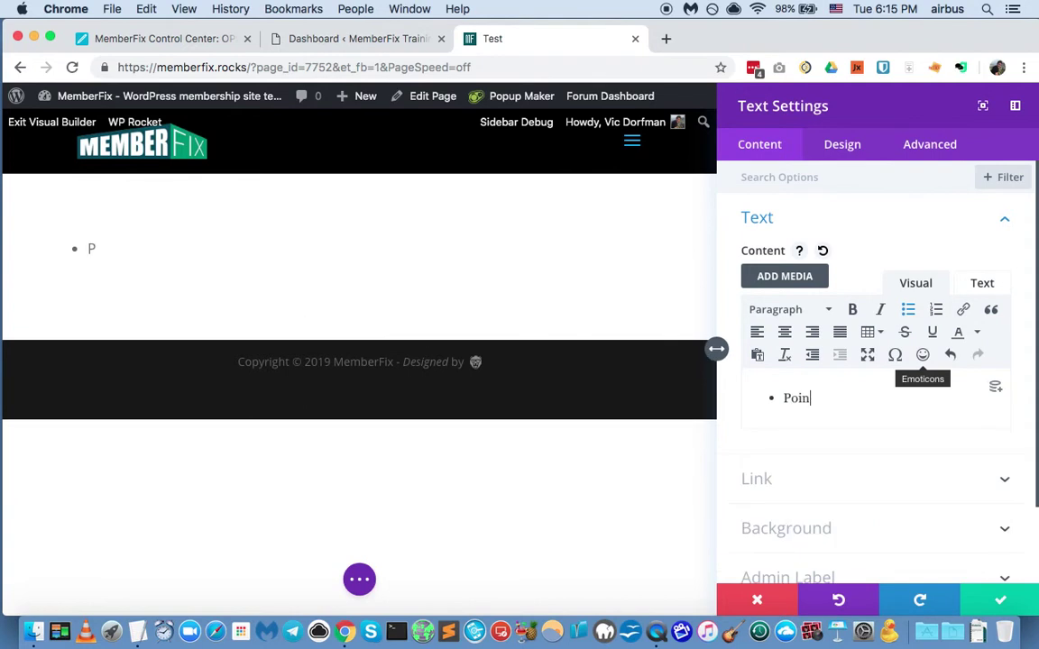
{"action": "type", "text": "t 1"}
{"action": "key", "text": "Return"}
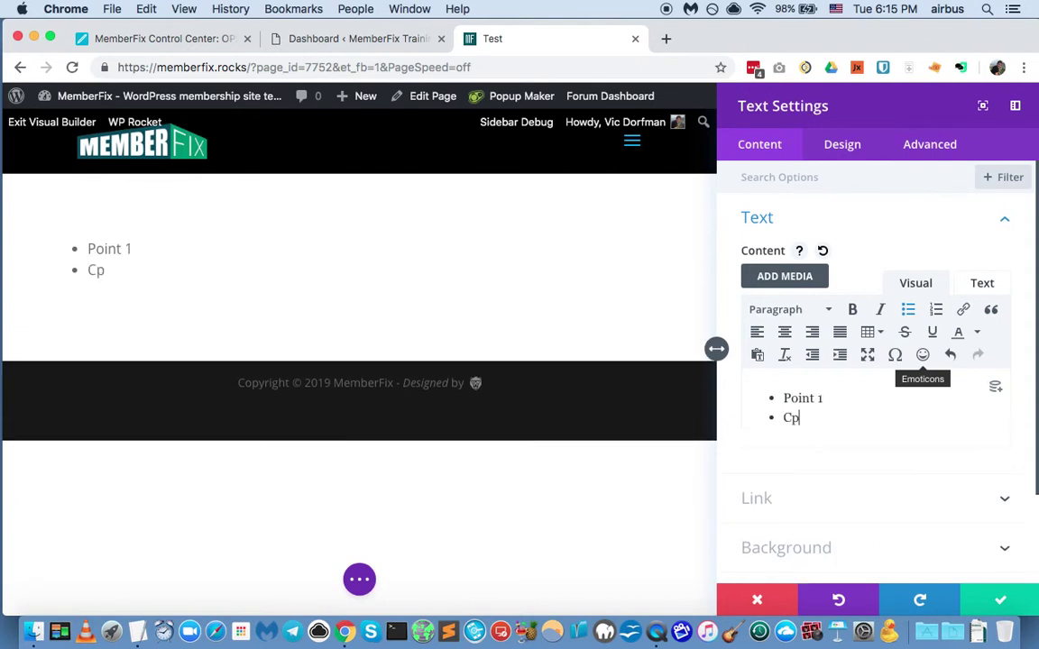
{"action": "type", "text": "Cool feature"}
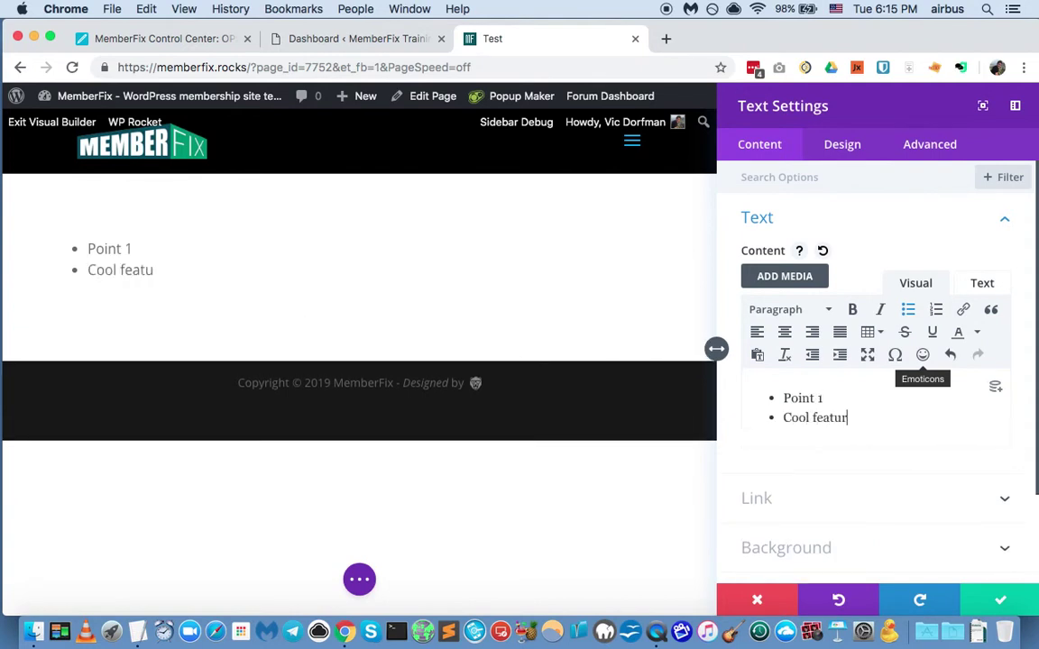
{"action": "key", "text": "Return"}
{"action": "type", "text": "Awesome stuF"}
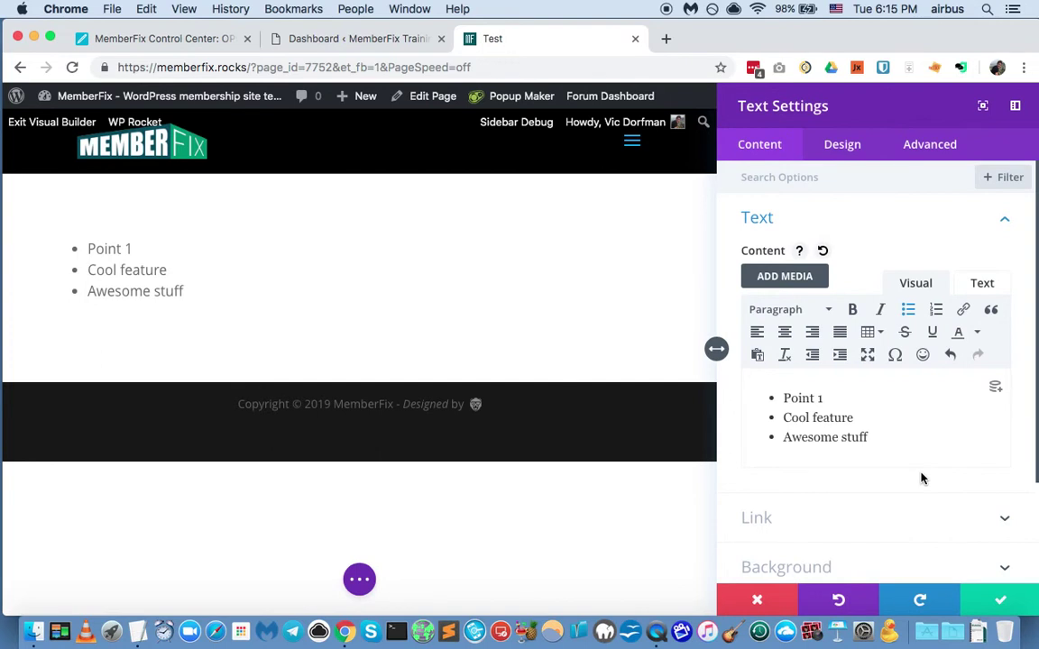
Add a non-bulleted title line "My Awesome Feature Box" above the bulleted list.
{"action": "key", "text": "Return"}
{"action": "key", "text": "Return"}
{"action": "key", "text": "Up"}
{"action": "key", "text": "Up"}
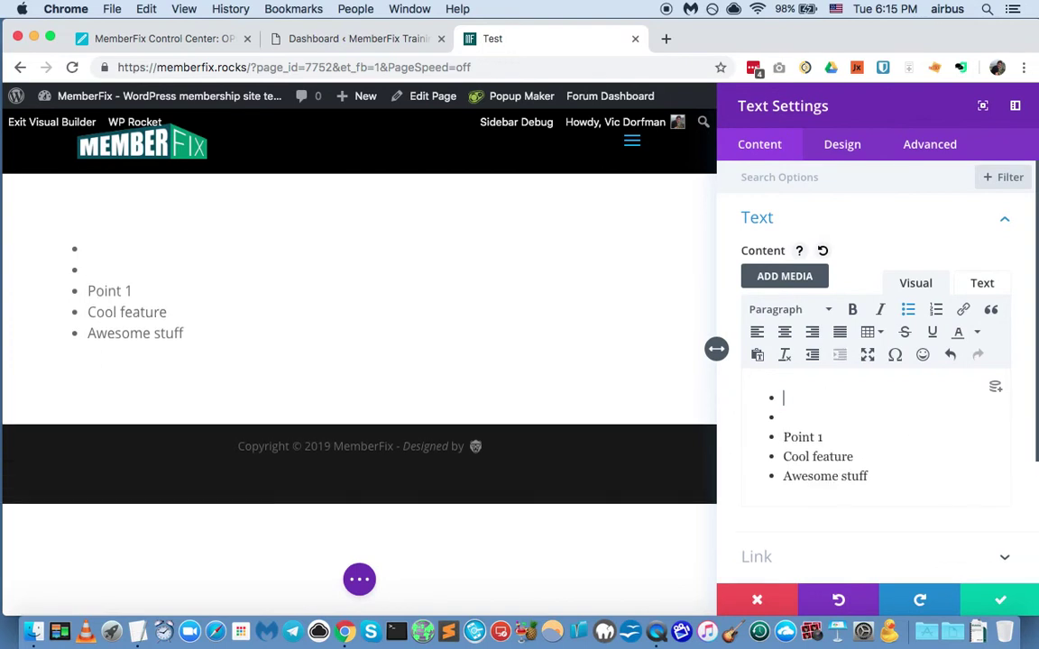
{"action": "left_click", "coordinate": [910, 315]}
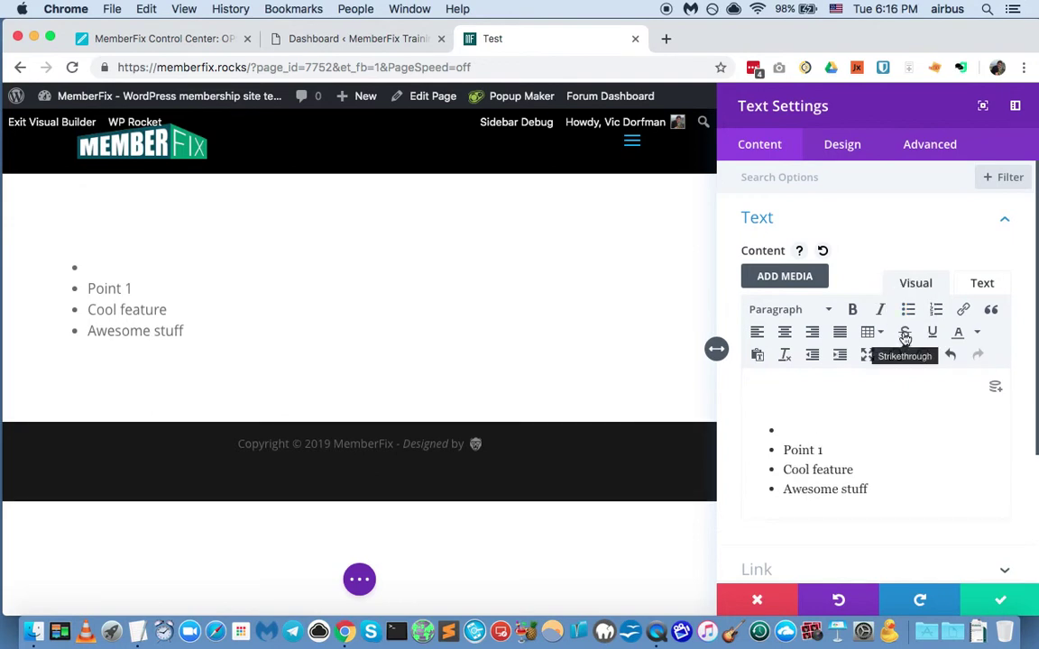
{"action": "type", "text": "My Aww"}
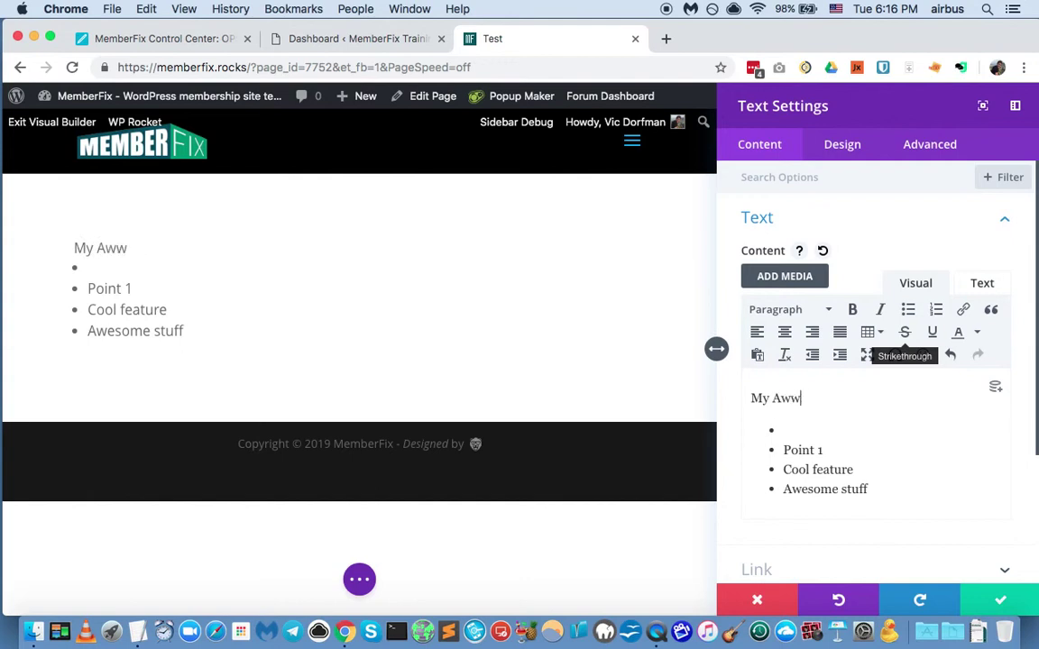
{"action": "key", "text": "BackSpace"}
{"action": "type", "text": "esome Feature Box"}
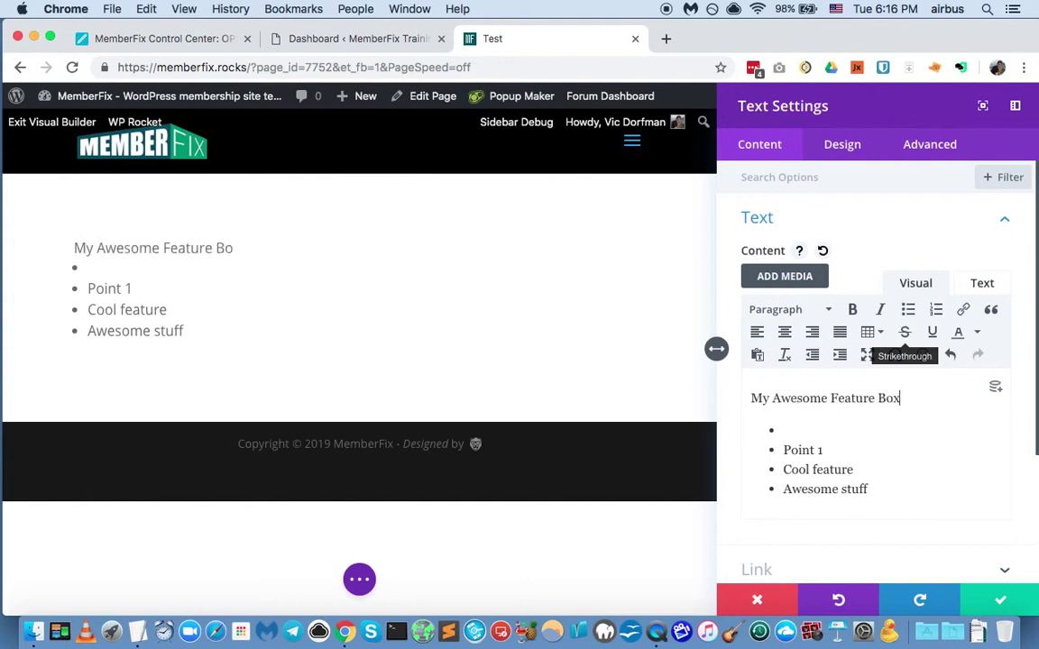
{"action": "triple_click", "coordinate": [960, 408]}
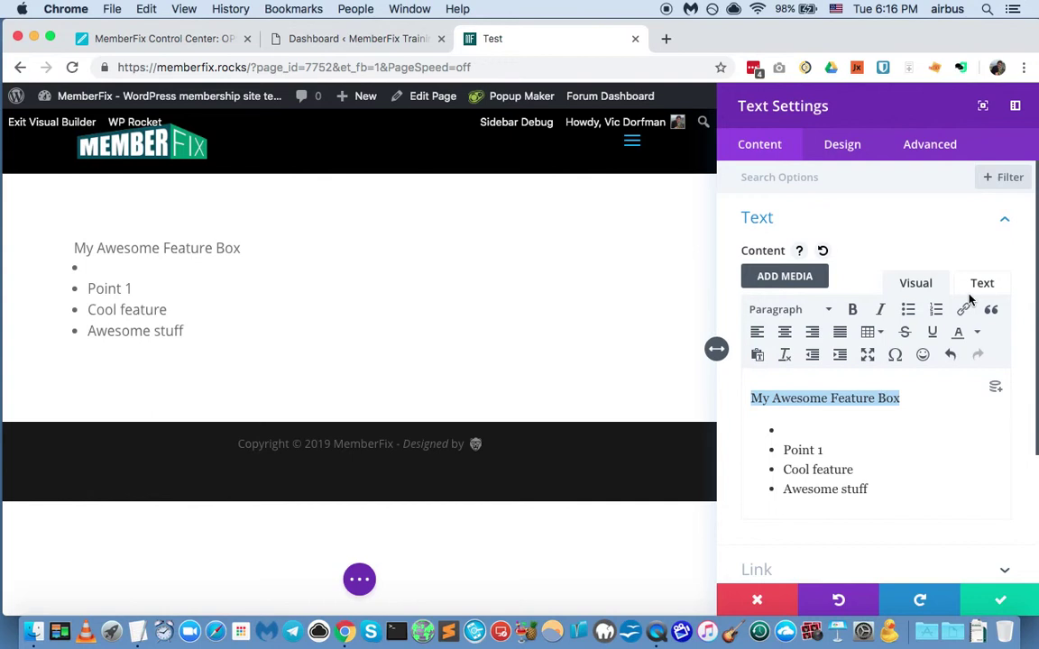
{"action": "left_click", "coordinate": [827, 315]}
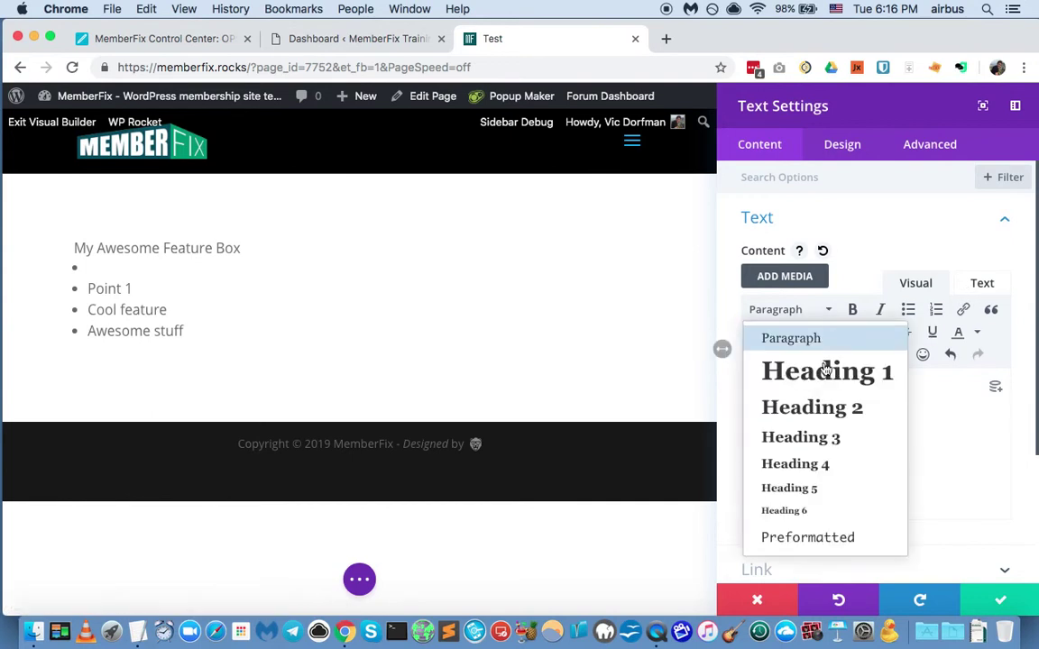
{"action": "left_click", "coordinate": [859, 267]}
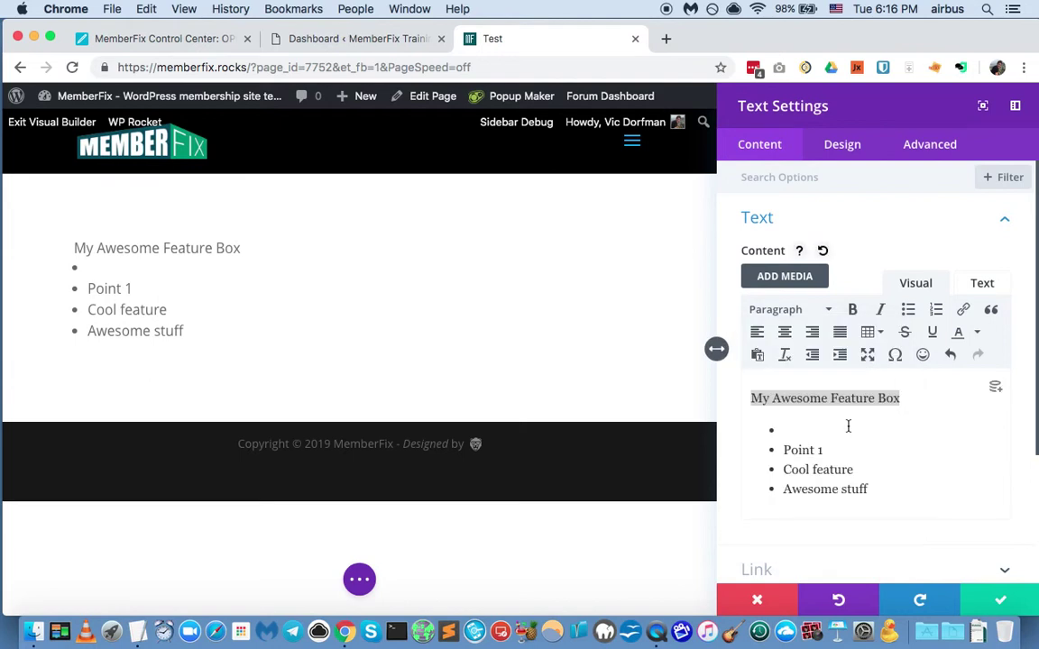
Remove the title line and the empty bullet above "Point 1" from the text content.
{"action": "scroll", "coordinate": [848, 426], "scroll_direction": "down", "scroll_amount": 1}
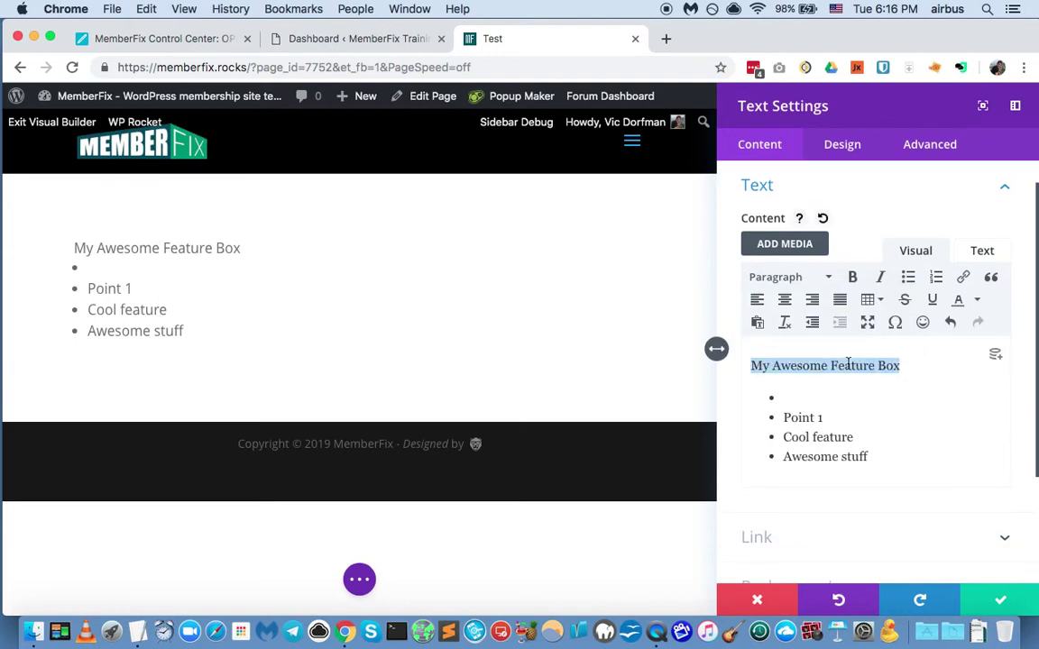
{"action": "key", "text": "BackSpace"}
{"action": "type", "text": "\\"}
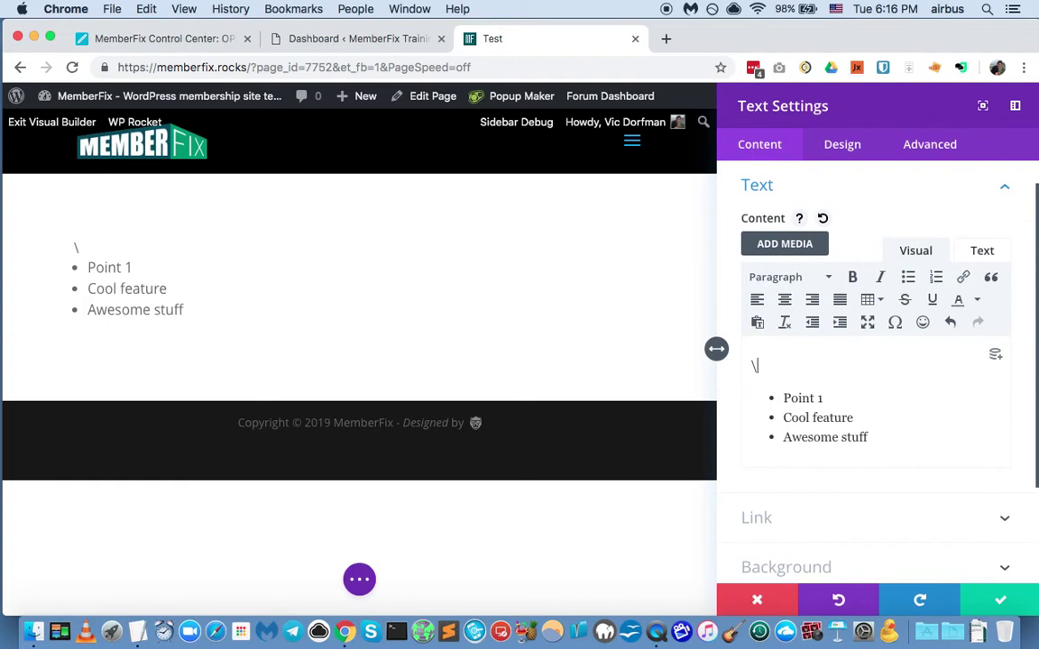
{"action": "left_click", "coordinate": [782, 398]}
{"action": "left_click", "coordinate": [751, 364]}
{"action": "left_click", "coordinate": [783, 398]}
{"action": "key", "text": "Delete"}
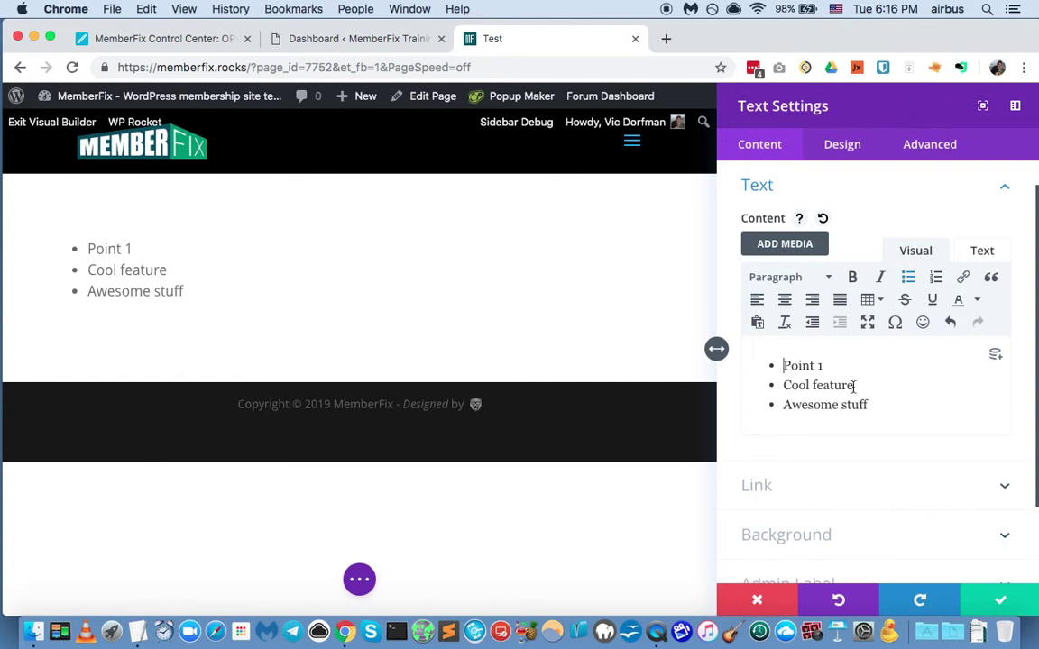
Save the bulleted list module and insert a second Text module below it.
{"action": "left_click", "coordinate": [992, 598]}
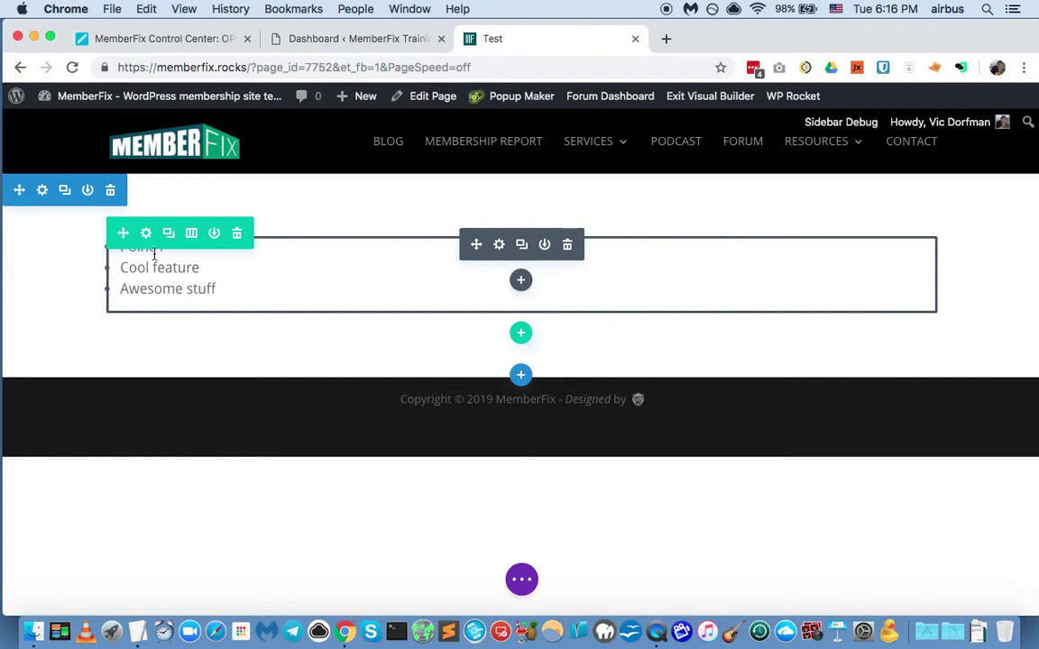
{"action": "left_click", "coordinate": [521, 285]}
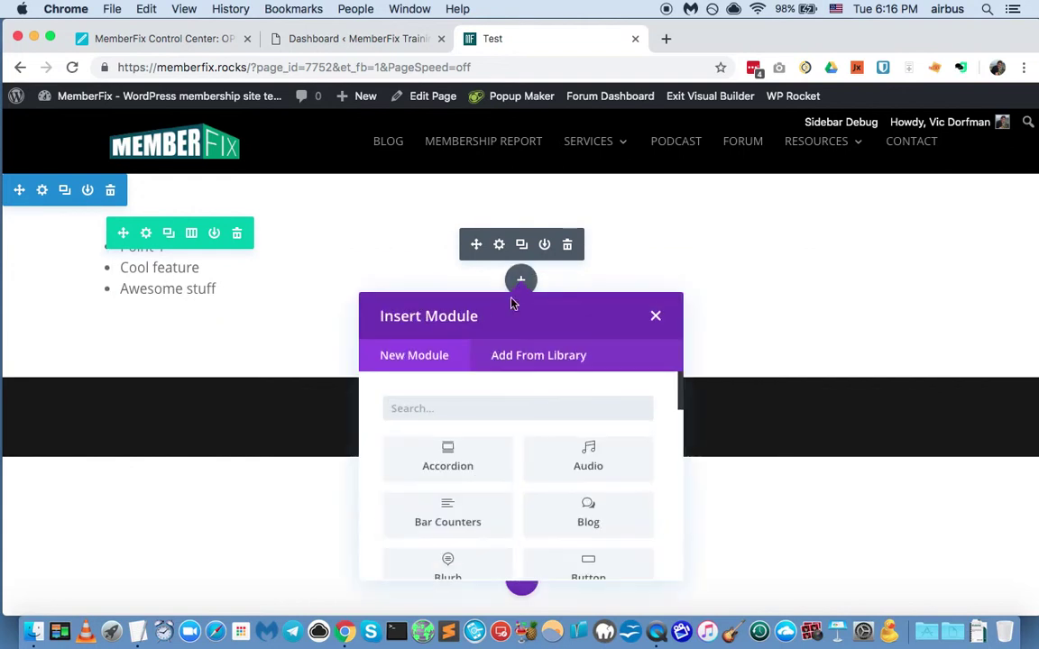
{"action": "left_click", "coordinate": [477, 408]}
{"action": "type", "text": "tex"}
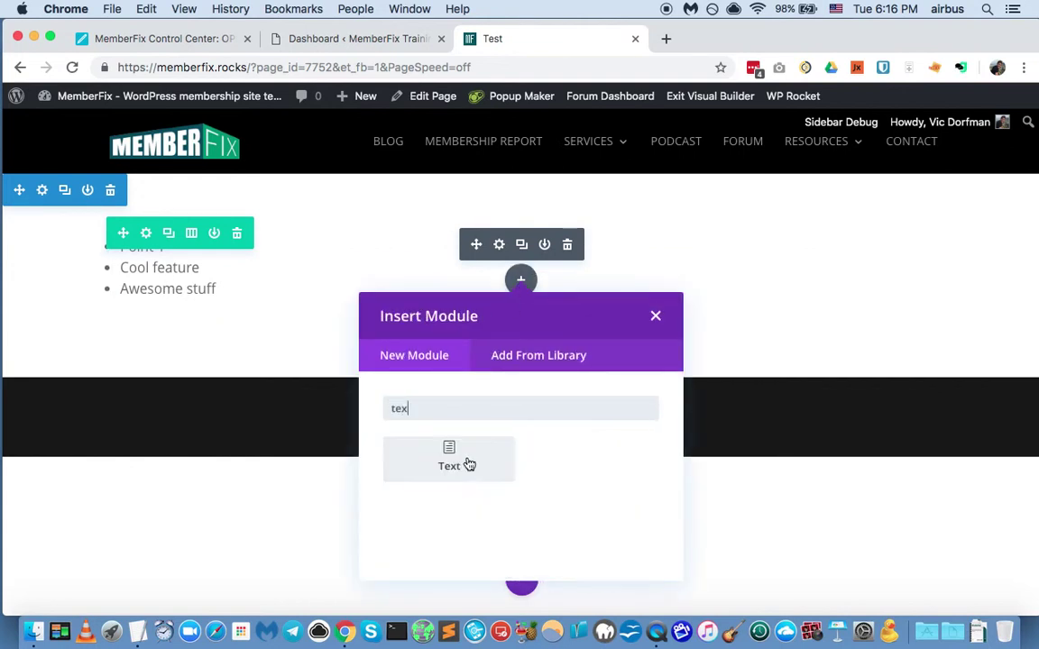
{"action": "left_click", "coordinate": [449, 460]}
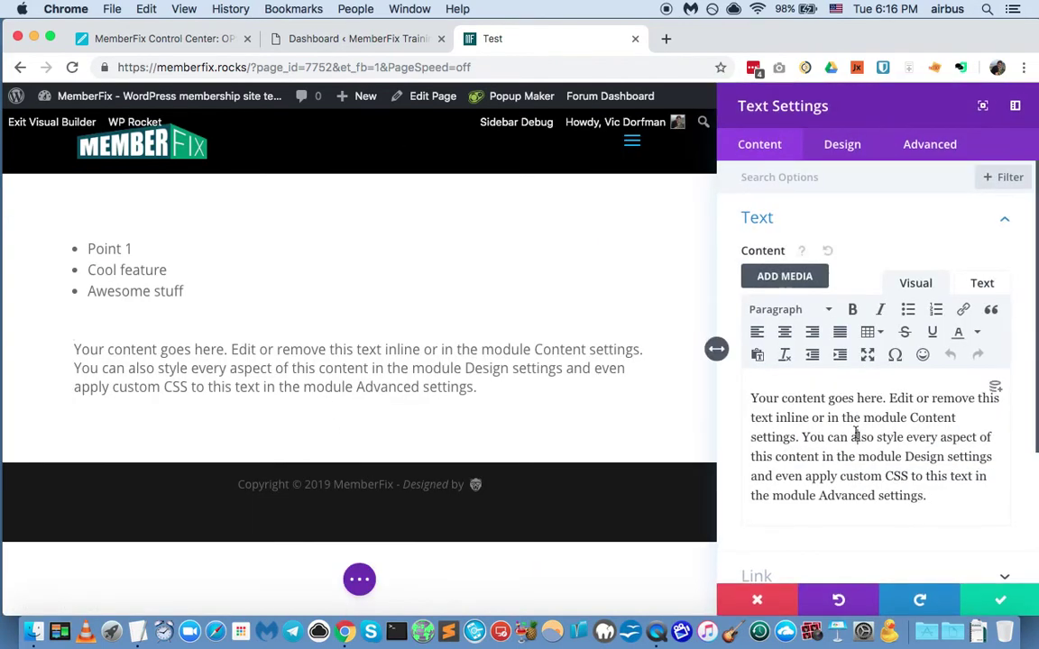
Replace the second text module's placeholder content with "My Awesome Feature Box".
{"action": "triple_click", "coordinate": [855, 433]}
{"action": "type", "text": "My "}
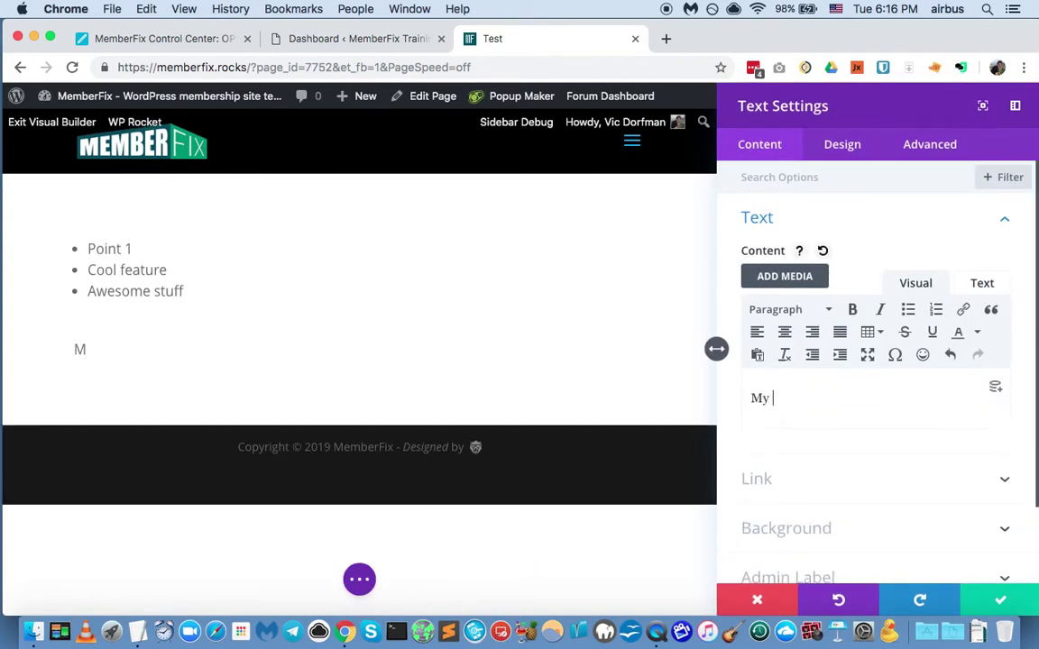
{"action": "type", "text": "Awesome Featuire"}
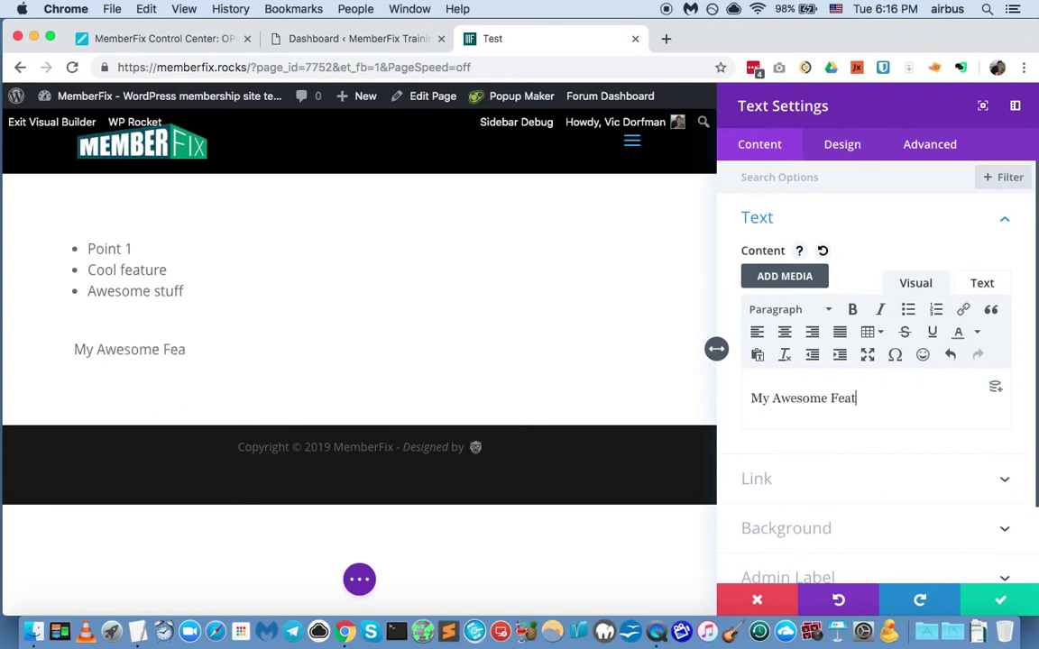
{"action": "key", "text": "BackSpace"}
{"action": "type", "text": "re Box"}
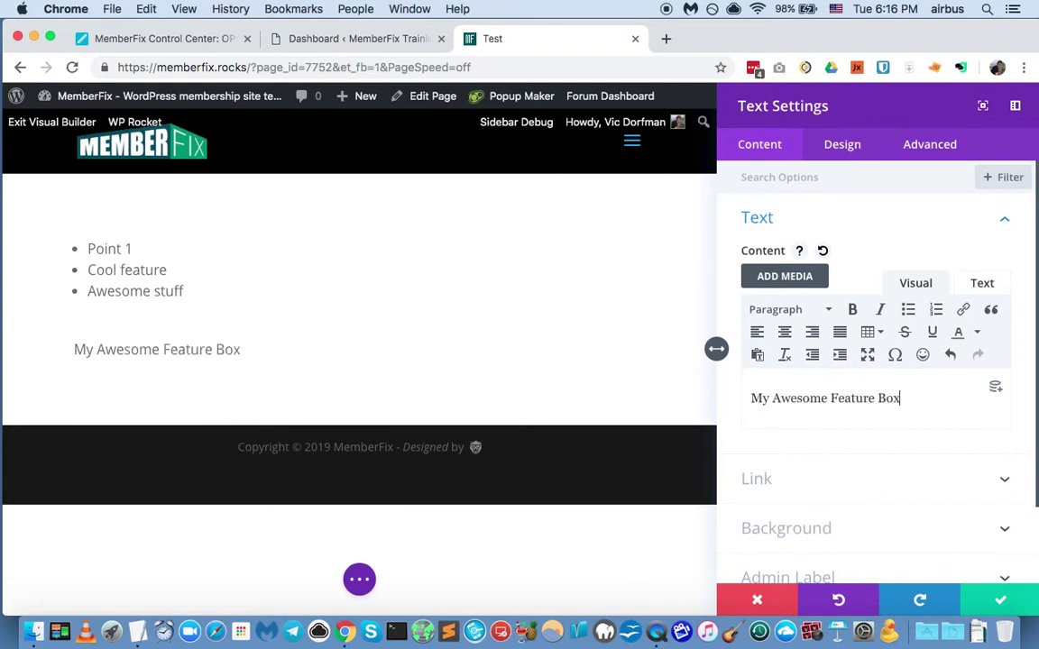
Set the "My Awesome Feature Box" title's text font weight to Semi Bold and its text size to 34px.
{"action": "left_click", "coordinate": [831, 151]}
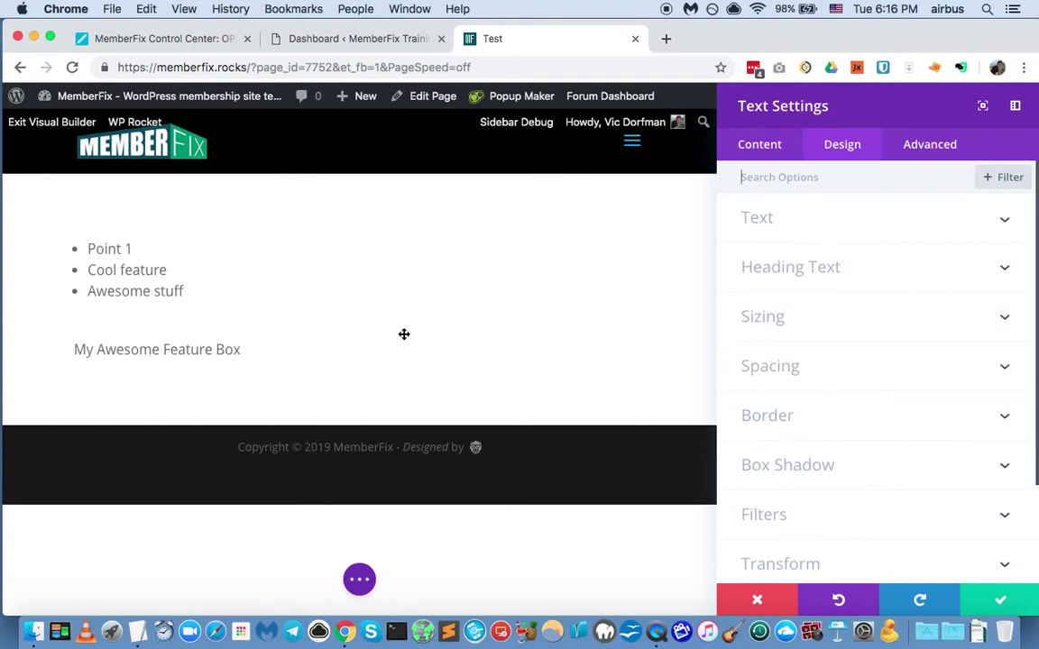
{"action": "left_click", "coordinate": [785, 224]}
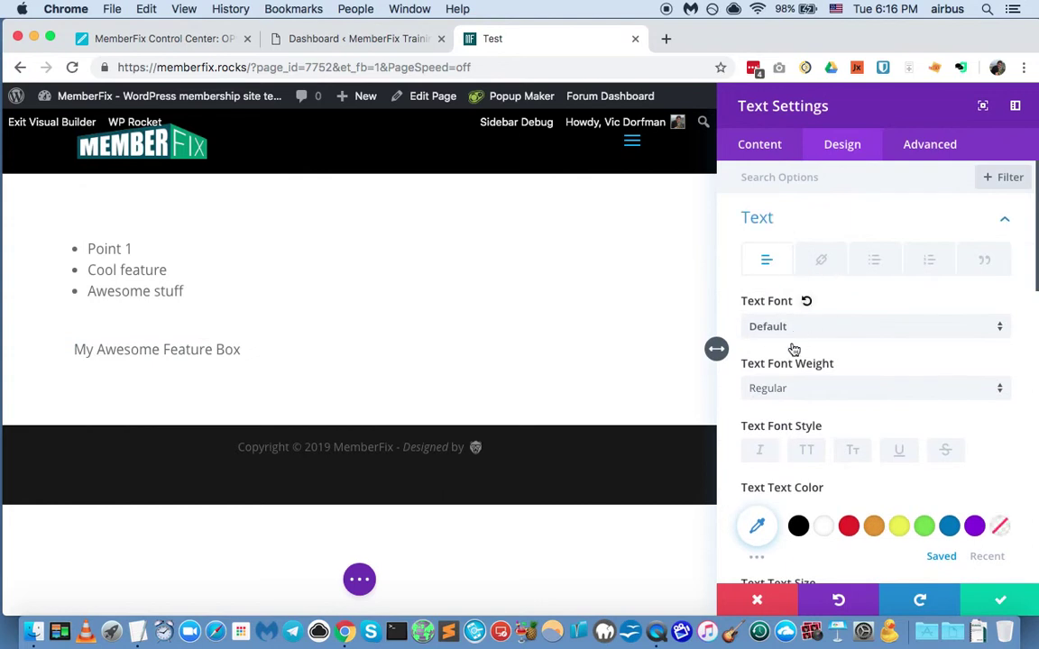
{"action": "left_click", "coordinate": [816, 333]}
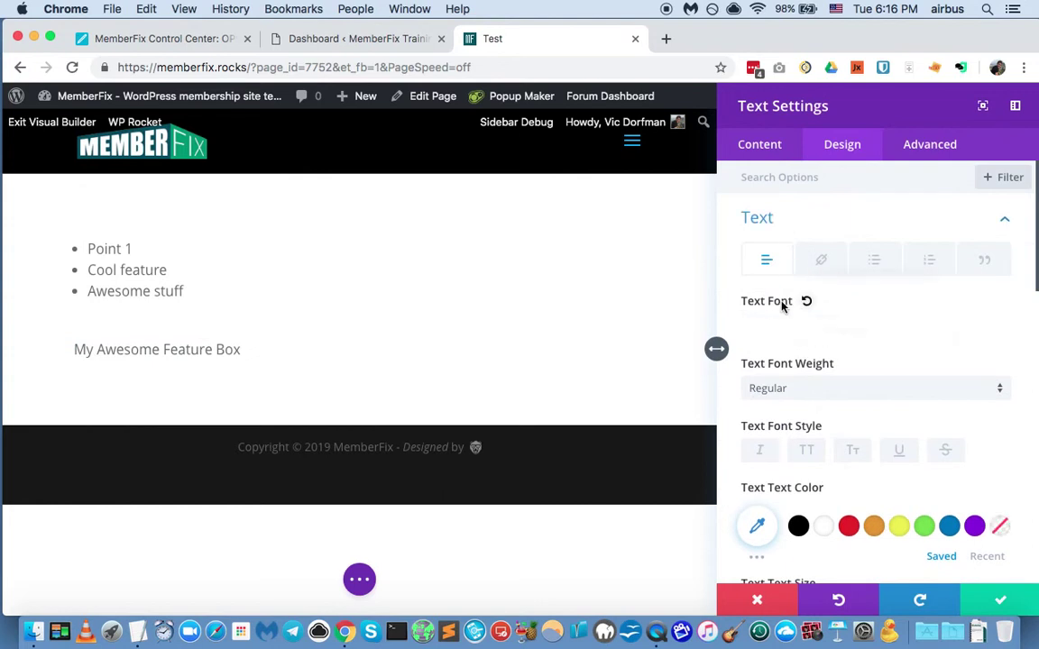
{"action": "left_click", "coordinate": [729, 262]}
{"action": "left_click", "coordinate": [797, 387]}
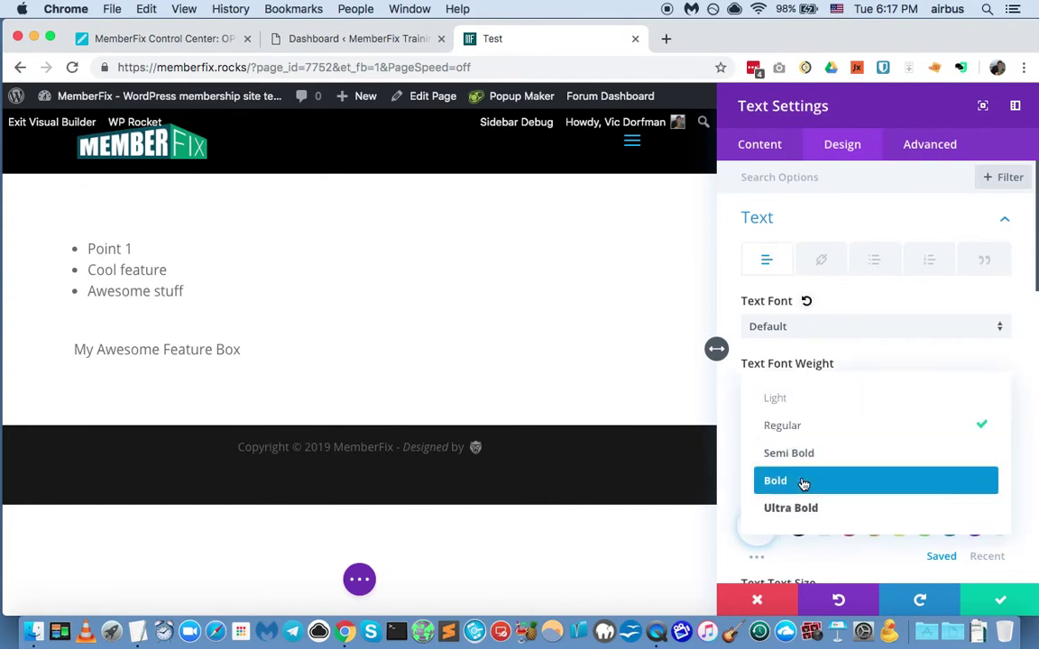
{"action": "left_click", "coordinate": [812, 454]}
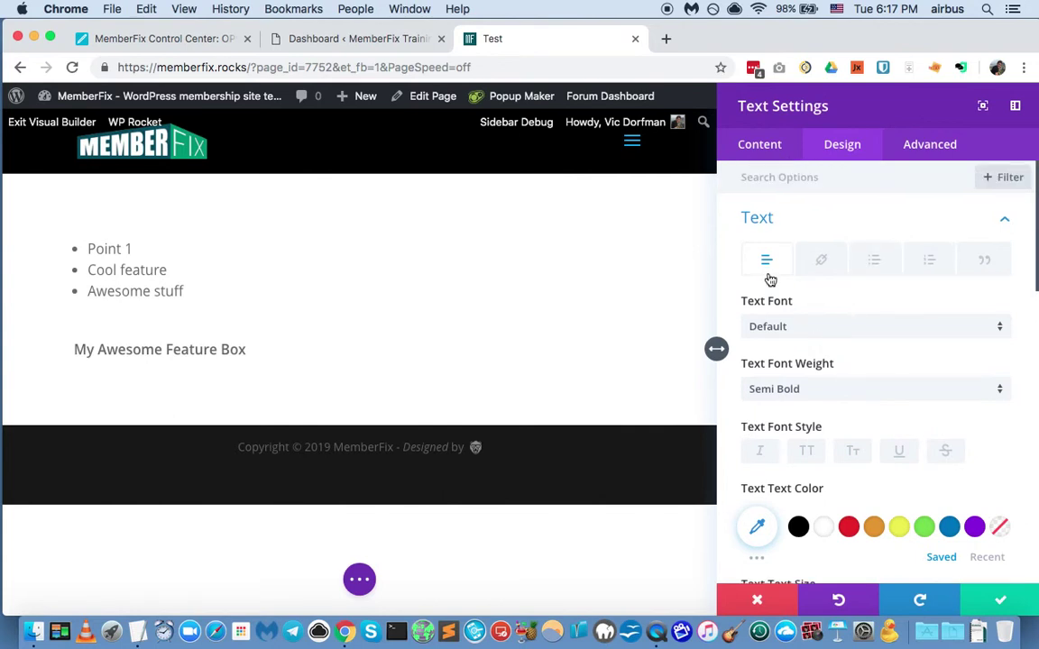
{"action": "scroll", "coordinate": [793, 379], "scroll_direction": "down", "scroll_amount": 3}
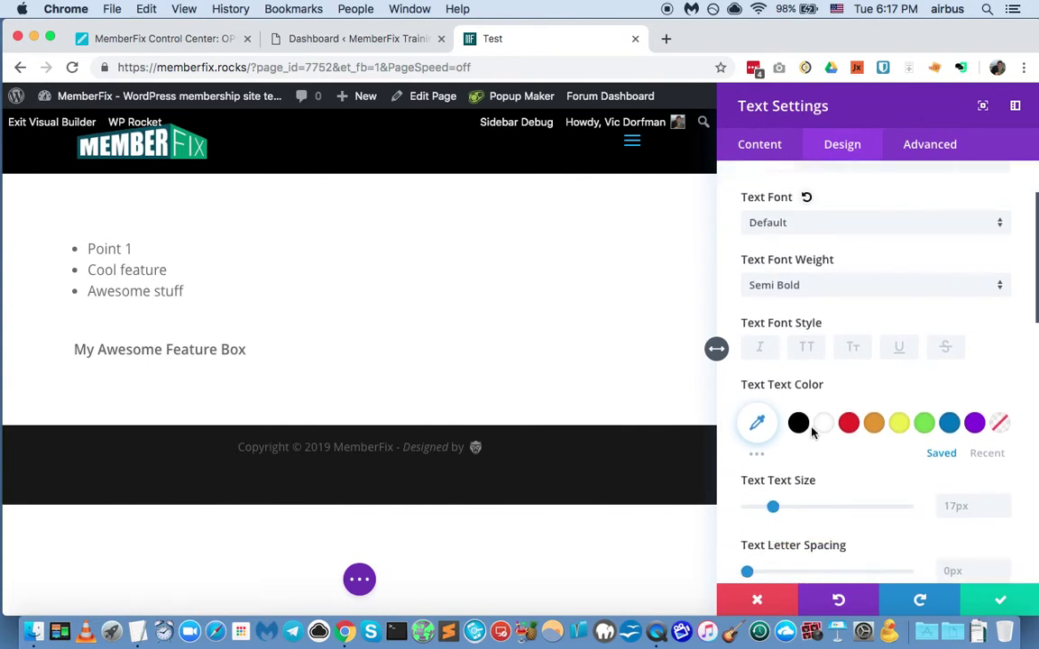
{"action": "left_click_drag", "start_coordinate": [773, 500], "coordinate": [799, 498]}
Try several text shadow presets on the title and apply the soft drop shadow with 0.1em vertical length and 0.1em blur.
{"action": "scroll", "coordinate": [807, 463], "scroll_direction": "down", "scroll_amount": 4}
{"action": "scroll", "coordinate": [802, 462], "scroll_direction": "down", "scroll_amount": 5}
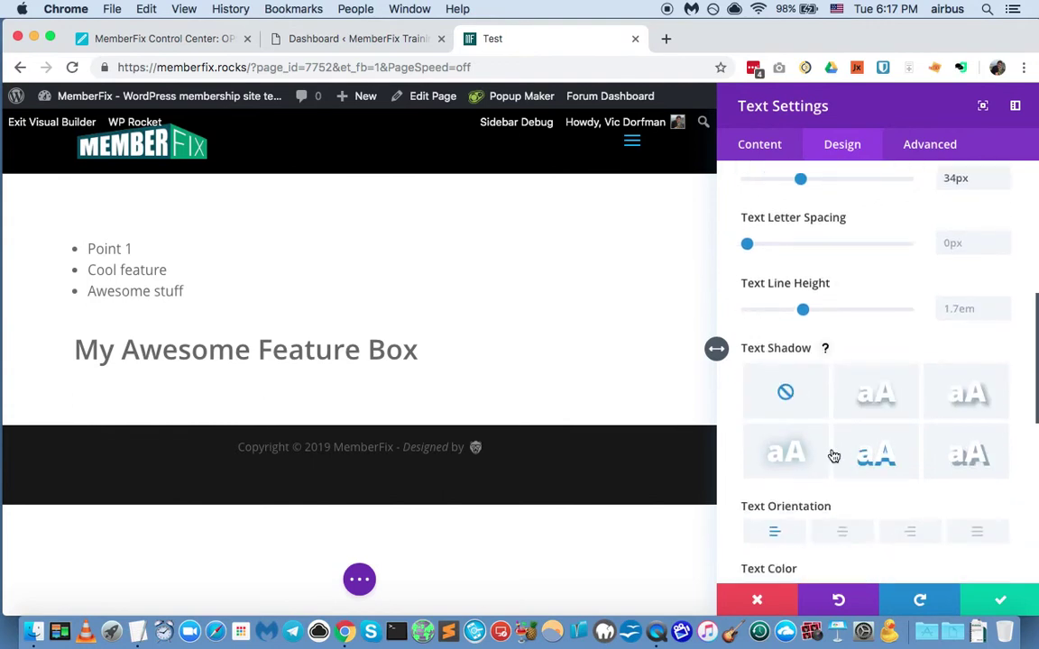
{"action": "left_click", "coordinate": [779, 453]}
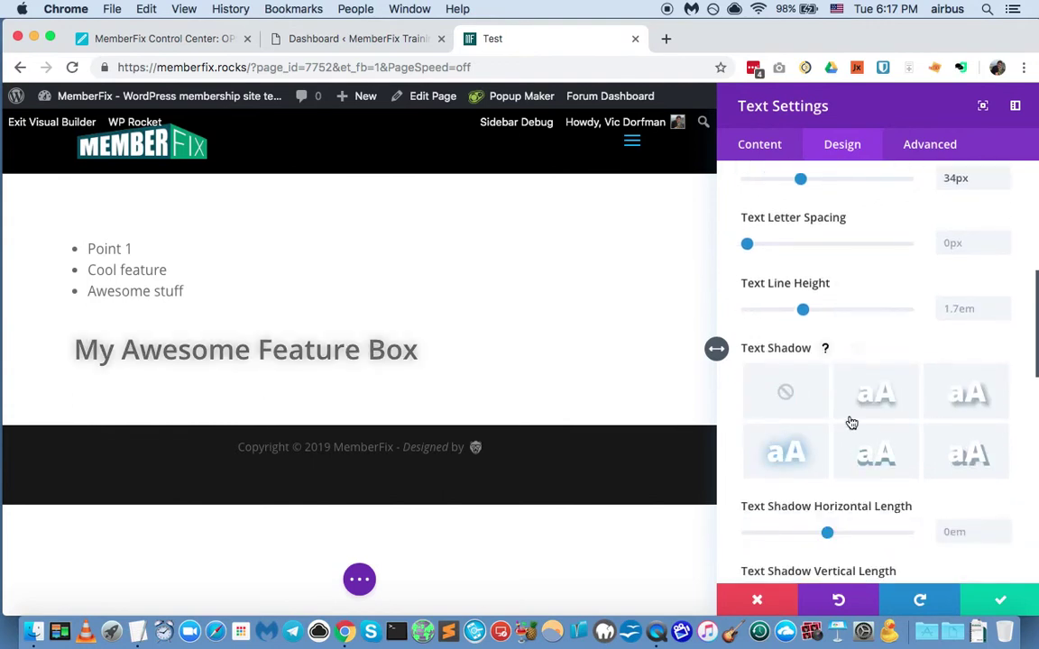
{"action": "scroll", "coordinate": [869, 424], "scroll_direction": "down", "scroll_amount": 2}
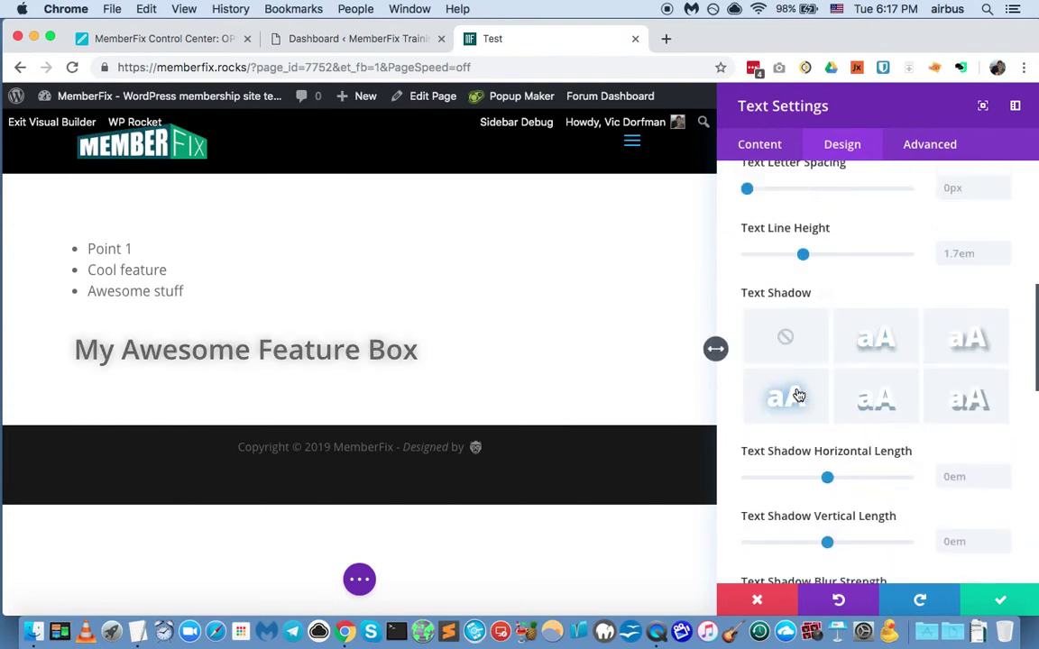
{"action": "scroll", "coordinate": [798, 395], "scroll_direction": "down", "scroll_amount": 1}
{"action": "scroll", "coordinate": [797, 388], "scroll_direction": "down", "scroll_amount": 3}
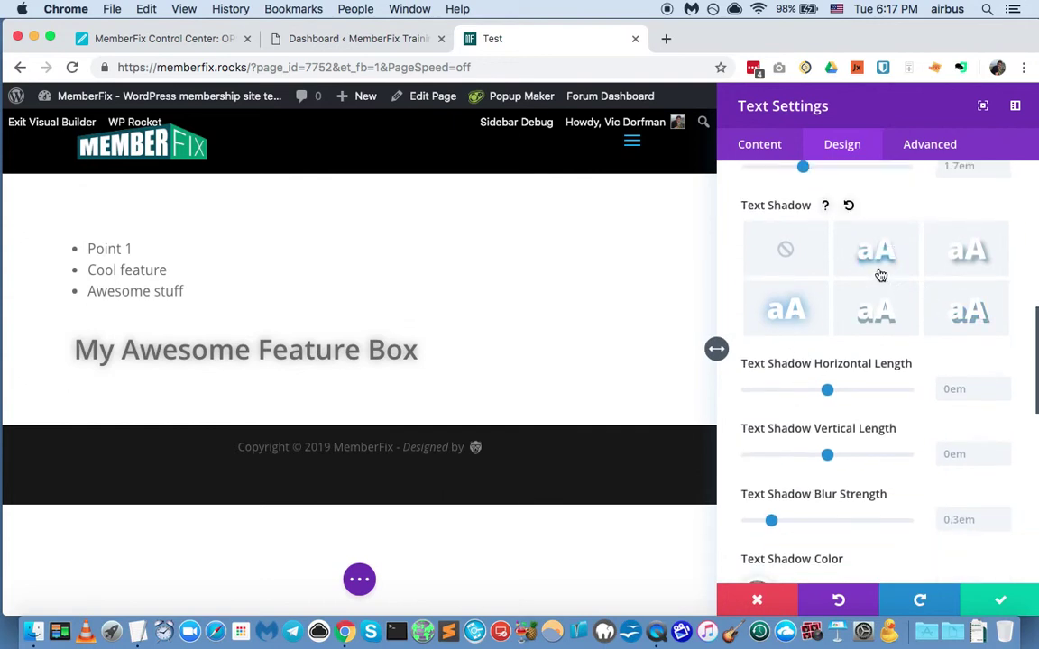
{"action": "left_click", "coordinate": [880, 275]}
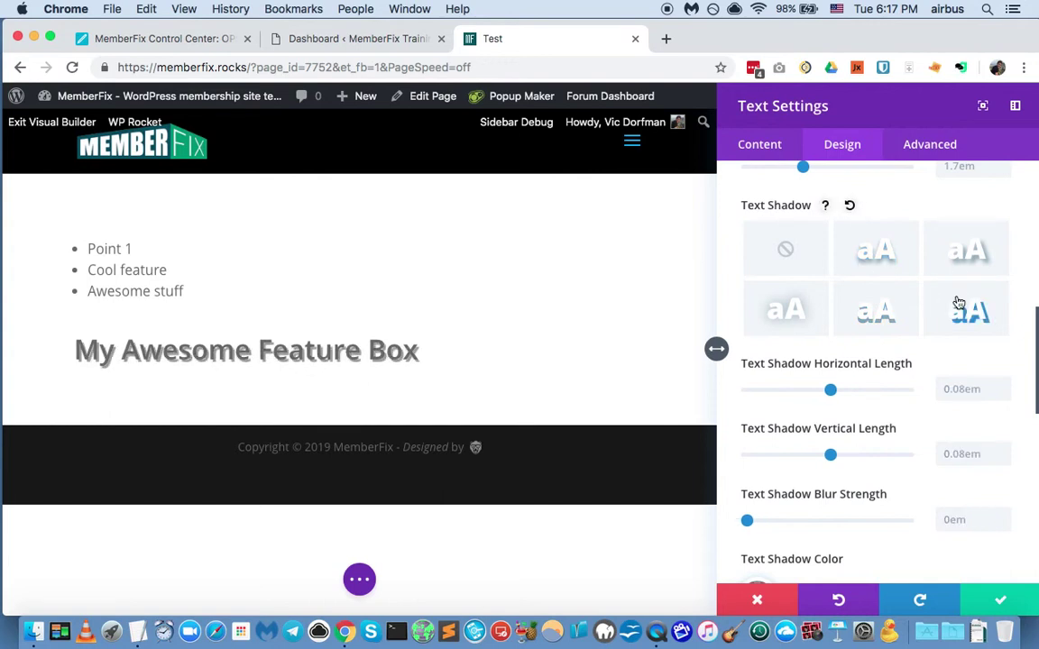
{"action": "left_click", "coordinate": [883, 313]}
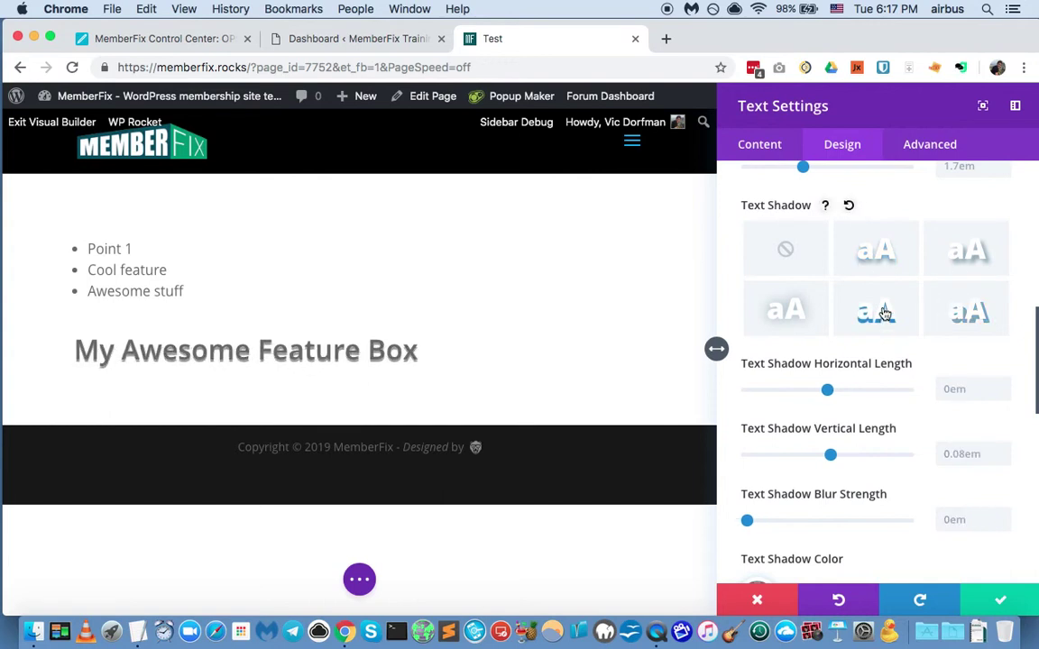
{"action": "left_click", "coordinate": [863, 263]}
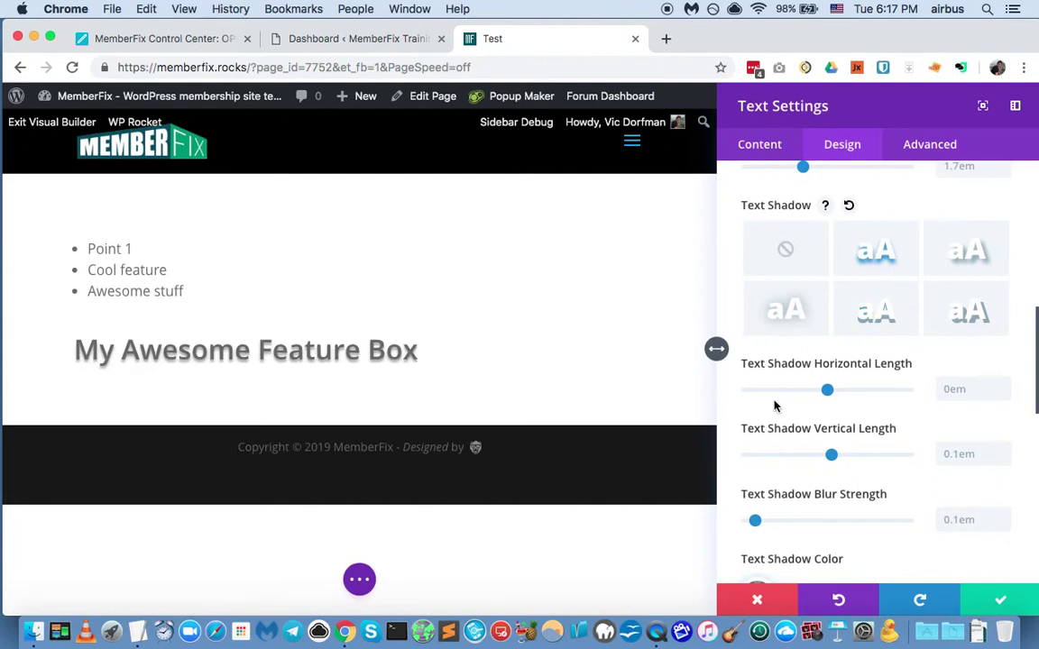
Center the title through its text orientation setting.
{"action": "scroll", "coordinate": [776, 406], "scroll_direction": "down", "scroll_amount": 4}
{"action": "scroll", "coordinate": [782, 418], "scroll_direction": "down", "scroll_amount": 3}
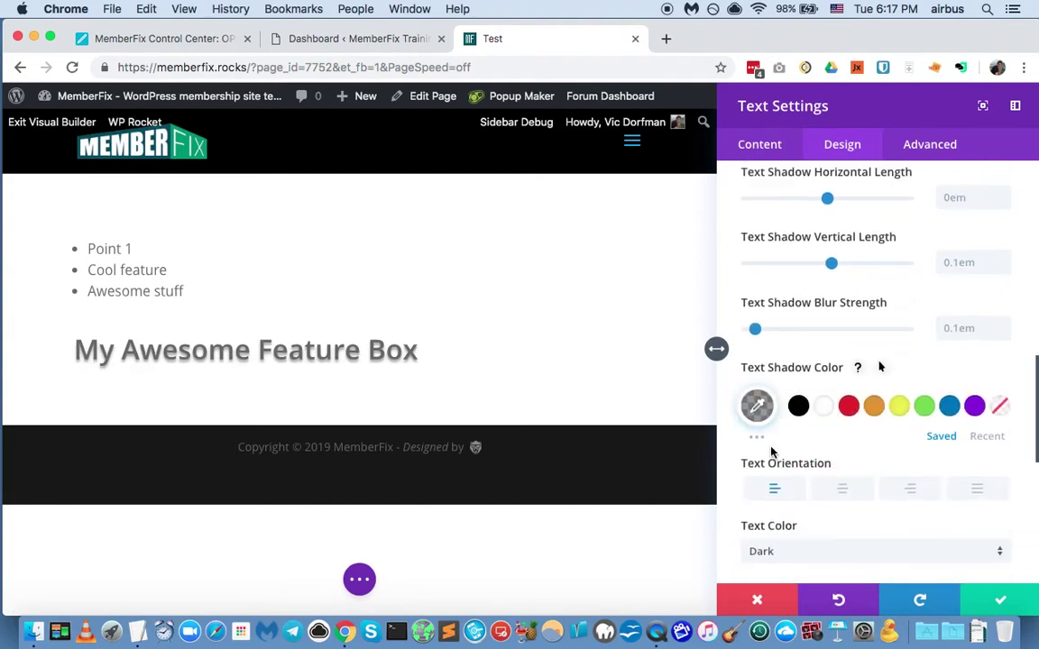
{"action": "left_click", "coordinate": [842, 424]}
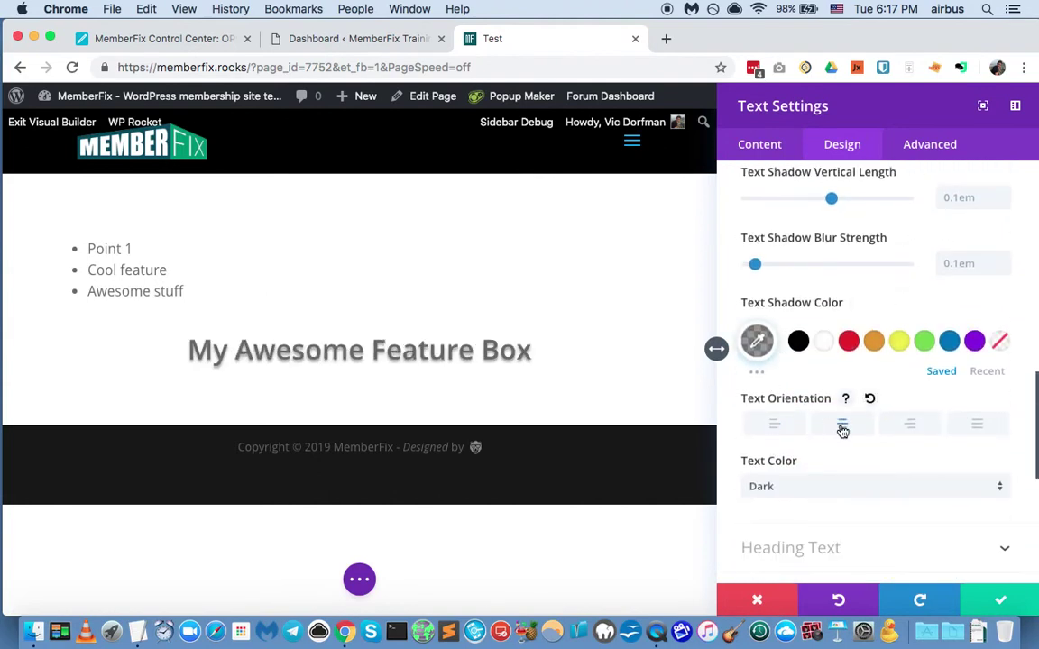
Examine the Heading 3 style options in the title module's heading text settings.
{"action": "scroll", "coordinate": [845, 465], "scroll_direction": "down", "scroll_amount": 2}
{"action": "scroll", "coordinate": [842, 475], "scroll_direction": "down", "scroll_amount": 3}
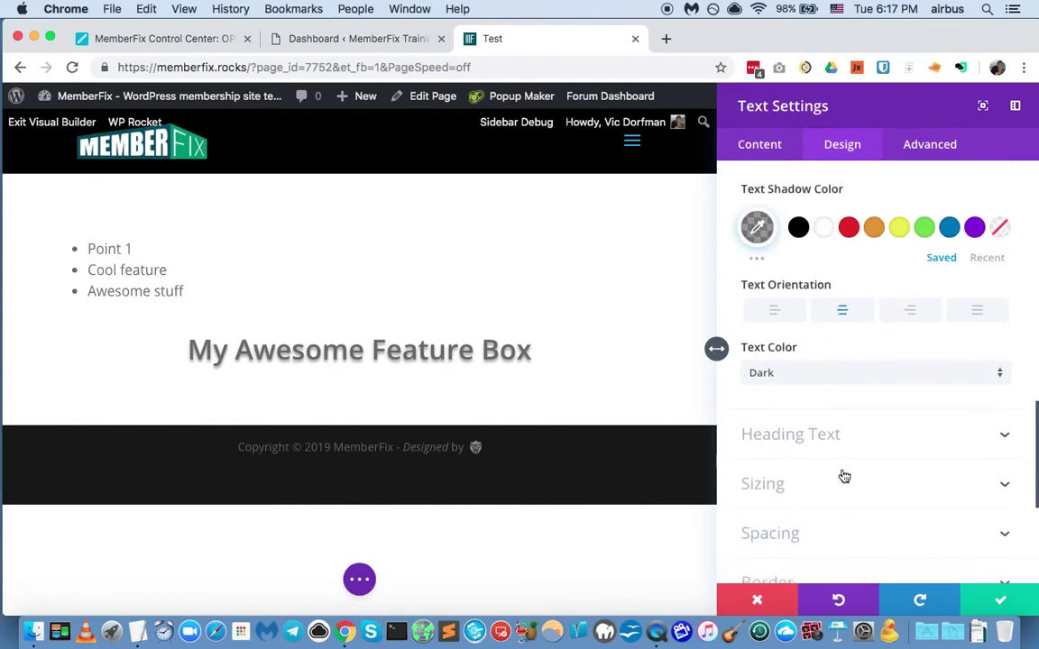
{"action": "left_click", "coordinate": [832, 382]}
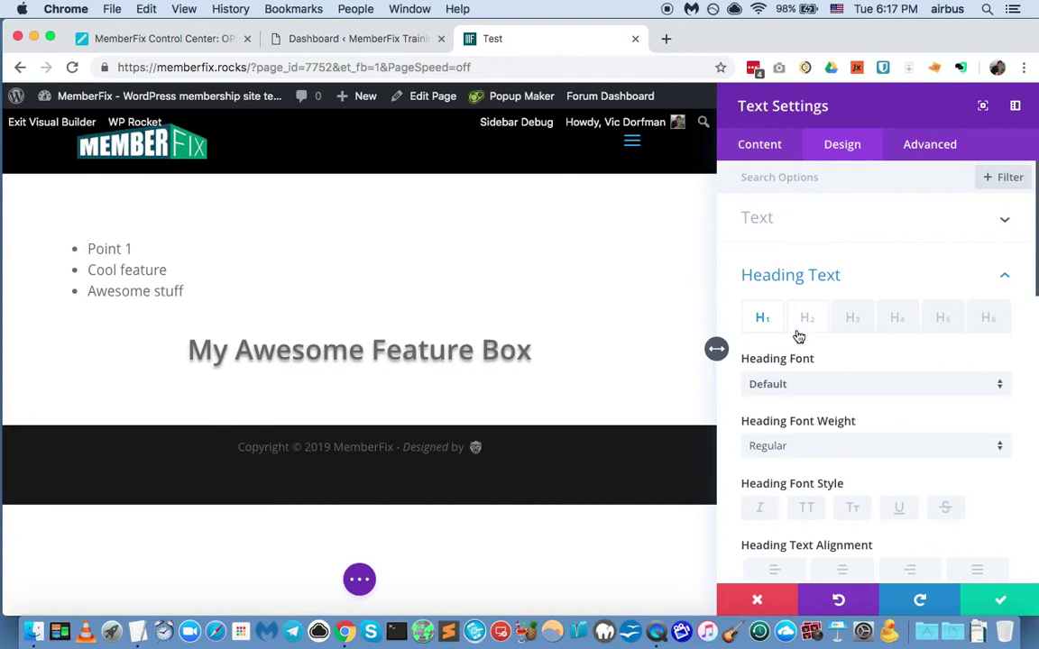
{"action": "left_click", "coordinate": [848, 323]}
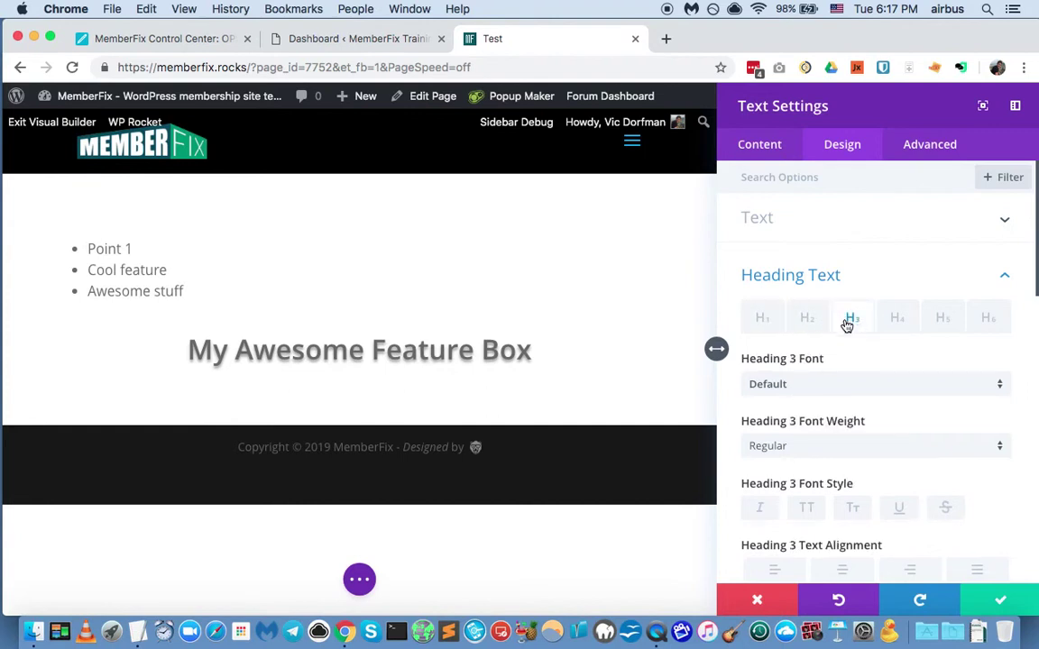
{"action": "scroll", "coordinate": [836, 361], "scroll_direction": "down", "scroll_amount": 2}
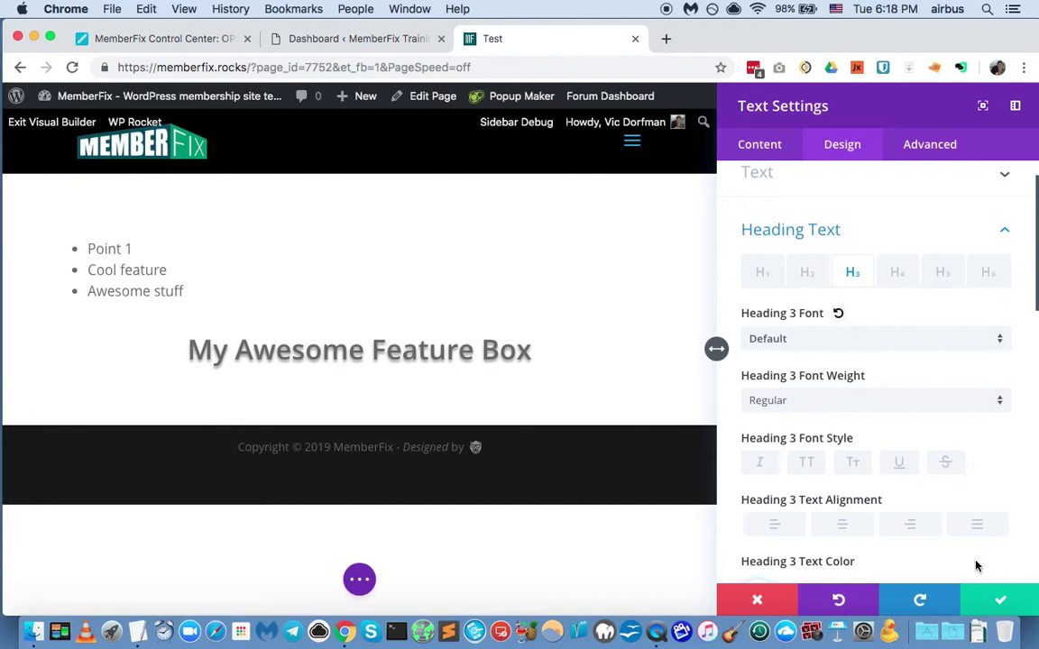
Save the title module's settings and move the title above the bulleted list.
{"action": "left_click", "coordinate": [995, 593]}
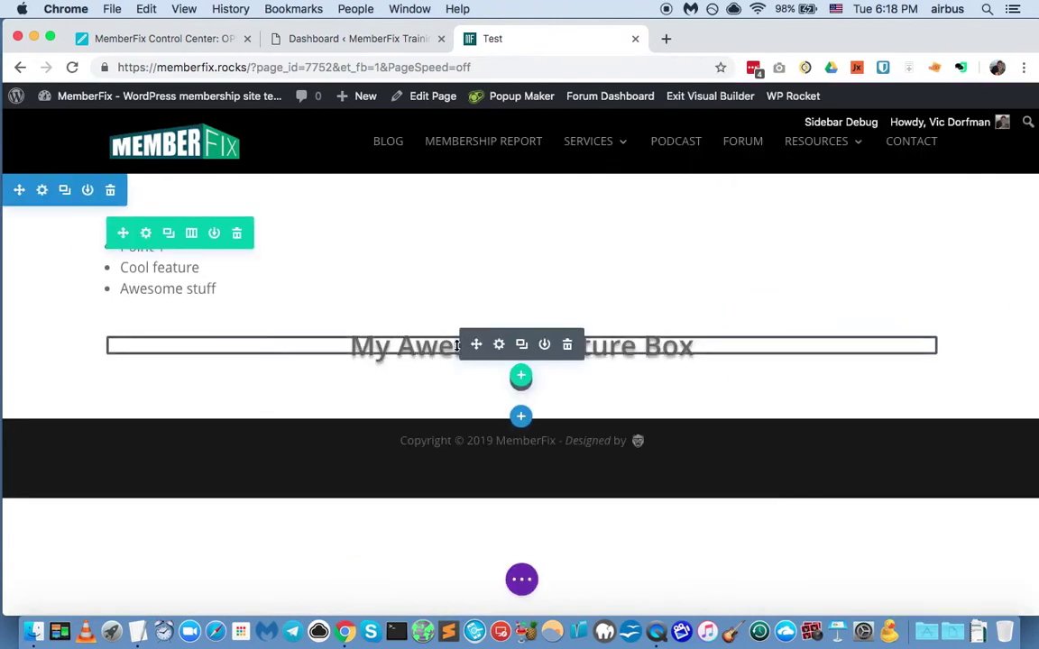
{"action": "left_click_drag", "start_coordinate": [473, 344], "coordinate": [407, 259]}
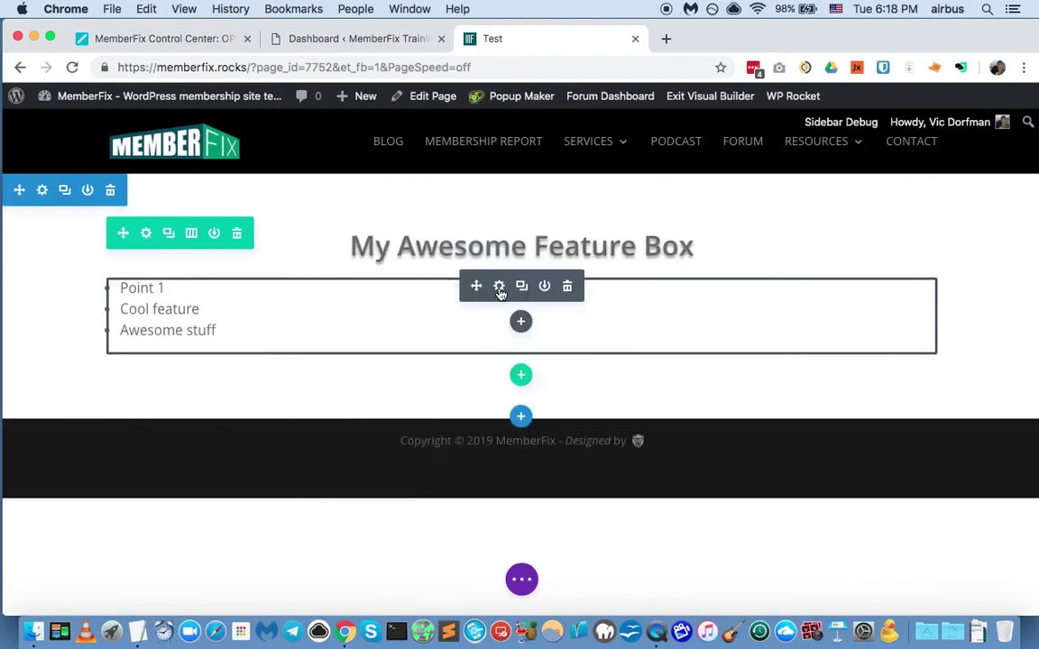
Set the text size of the bulleted list module to 20px.
{"action": "left_click", "coordinate": [499, 287]}
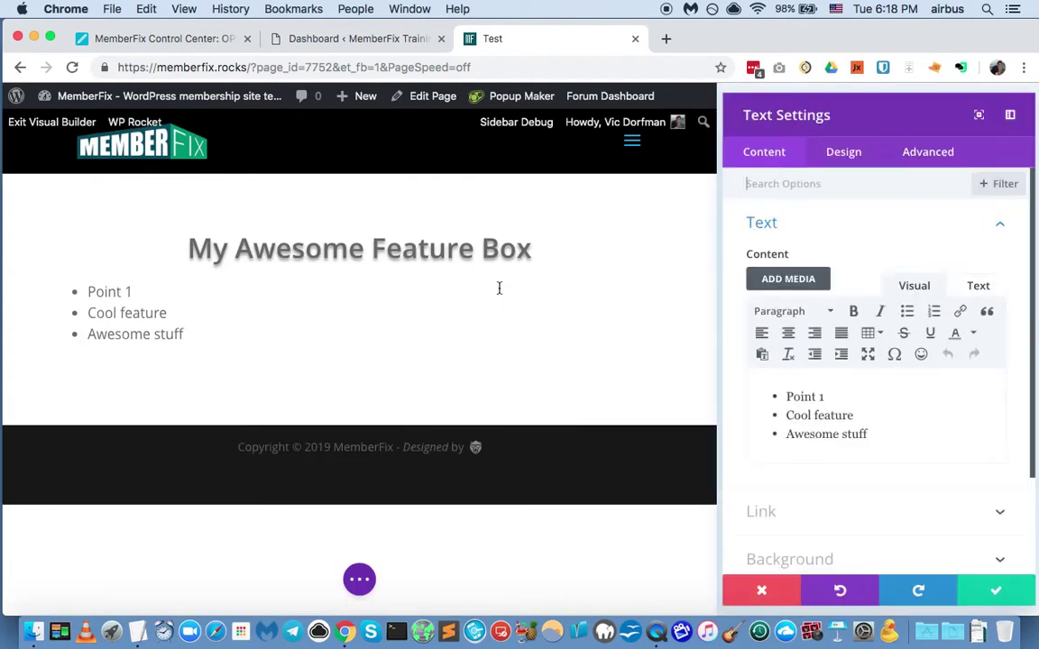
{"action": "left_click", "coordinate": [844, 147]}
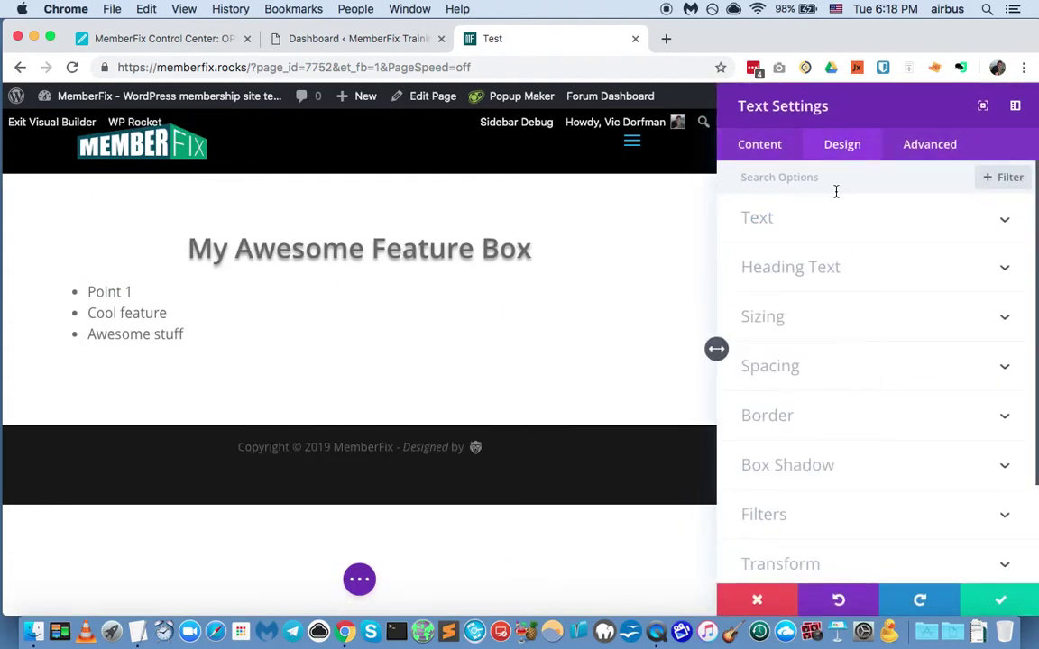
{"action": "left_click", "coordinate": [787, 226]}
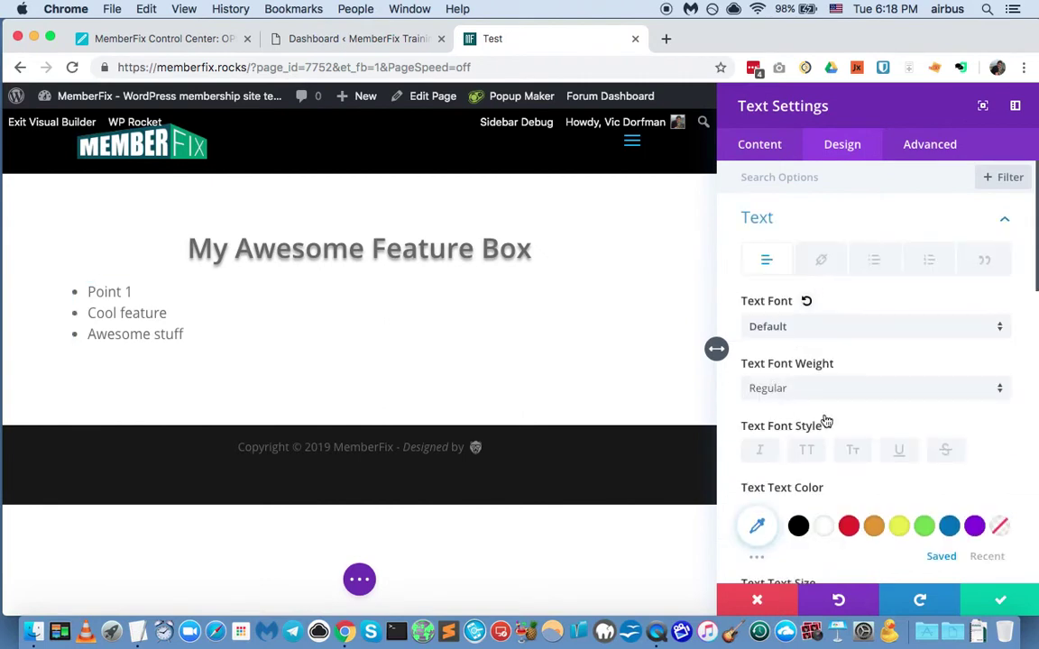
{"action": "scroll", "coordinate": [863, 473], "scroll_direction": "down", "scroll_amount": 3}
{"action": "left_click_drag", "start_coordinate": [773, 504], "coordinate": [778, 505]}
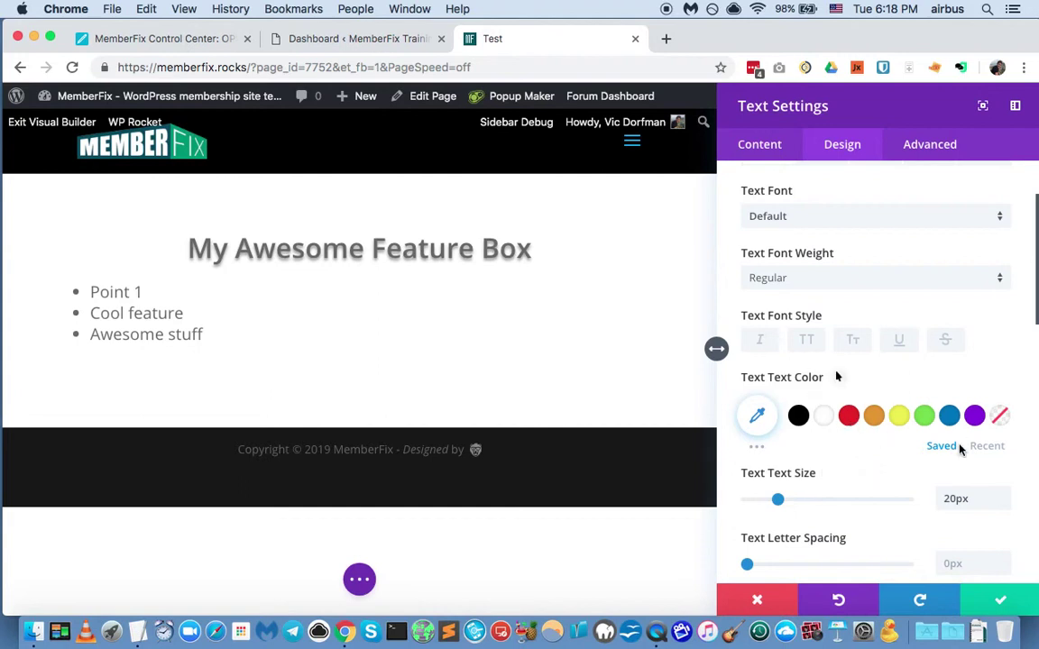
Set the bulleted list's text color to black and save the module.
{"action": "scroll", "coordinate": [960, 448], "scroll_direction": "down", "scroll_amount": 3}
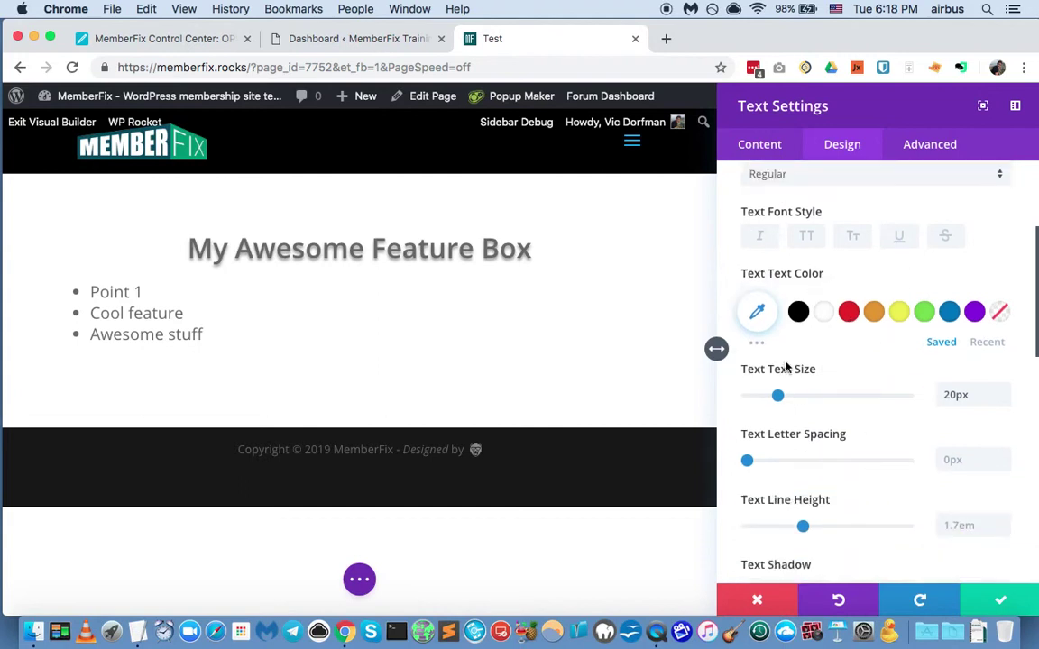
{"action": "left_click", "coordinate": [797, 313]}
{"action": "scroll", "coordinate": [807, 451], "scroll_direction": "down", "scroll_amount": 2}
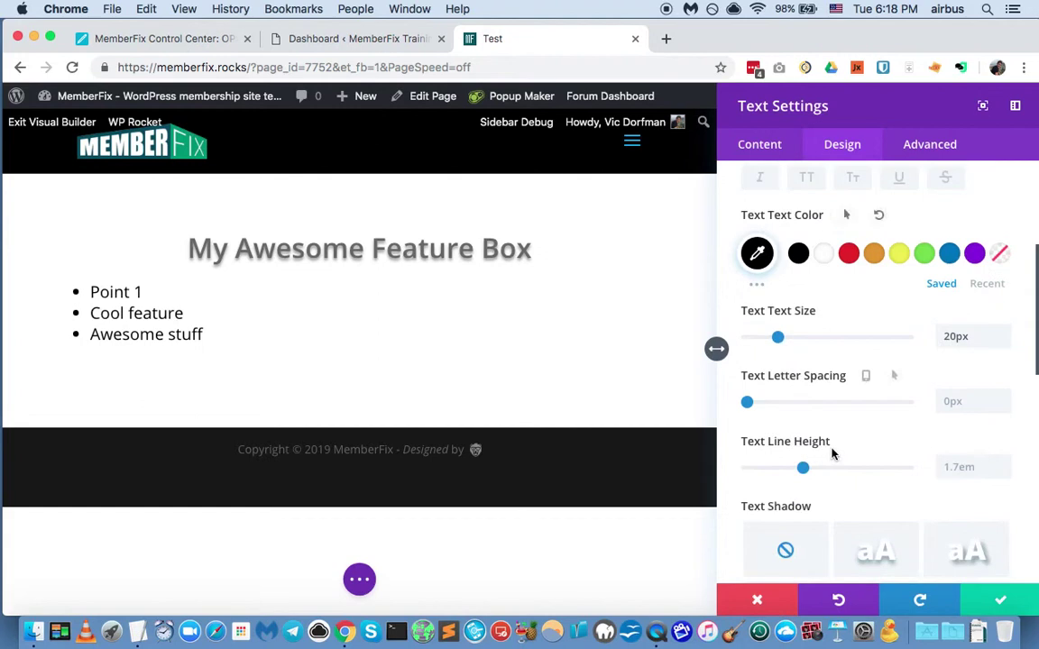
{"action": "left_click", "coordinate": [985, 600]}
Enable hover options for the background of the row holding both modules and set its default background color to orange #e09900.
{"action": "mouse_move", "coordinate": [568, 249]}
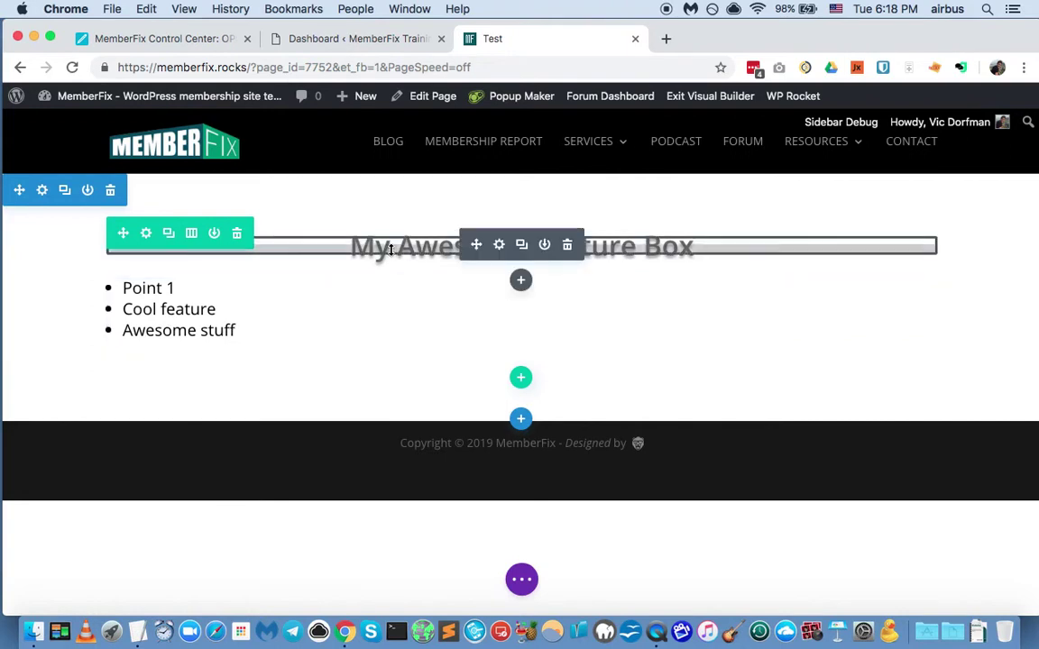
{"action": "left_click", "coordinate": [147, 234]}
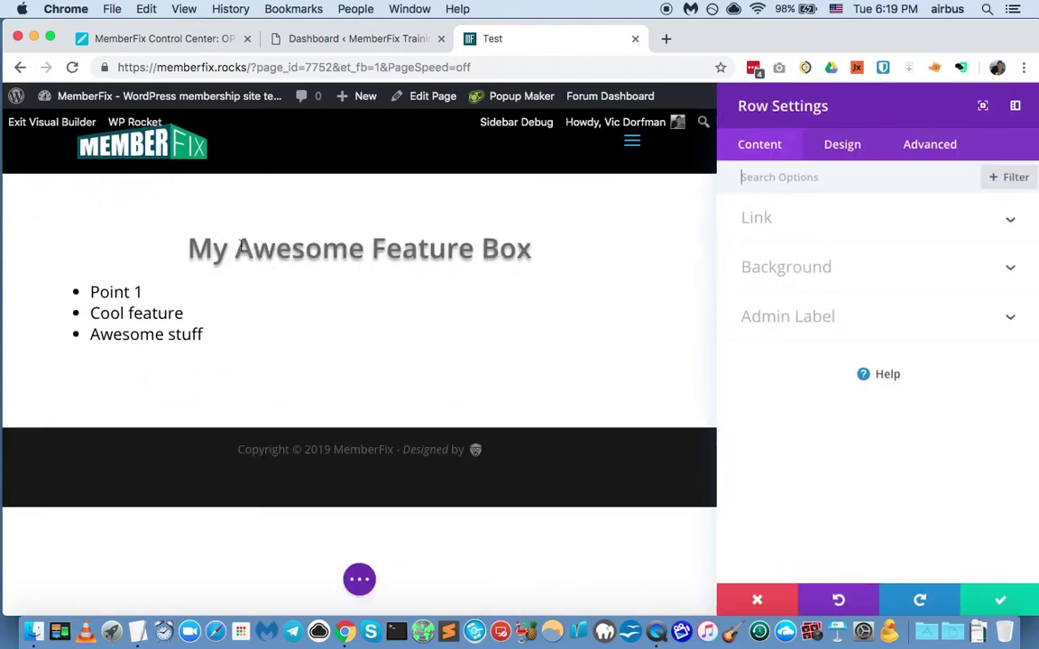
{"action": "left_click", "coordinate": [800, 274]}
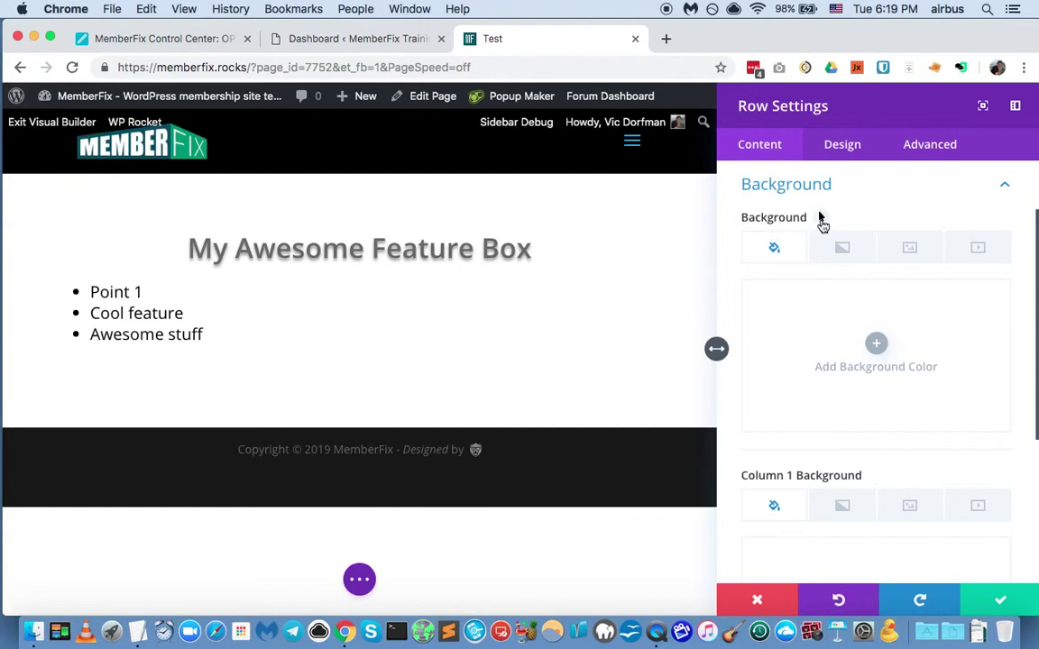
{"action": "left_click", "coordinate": [821, 218]}
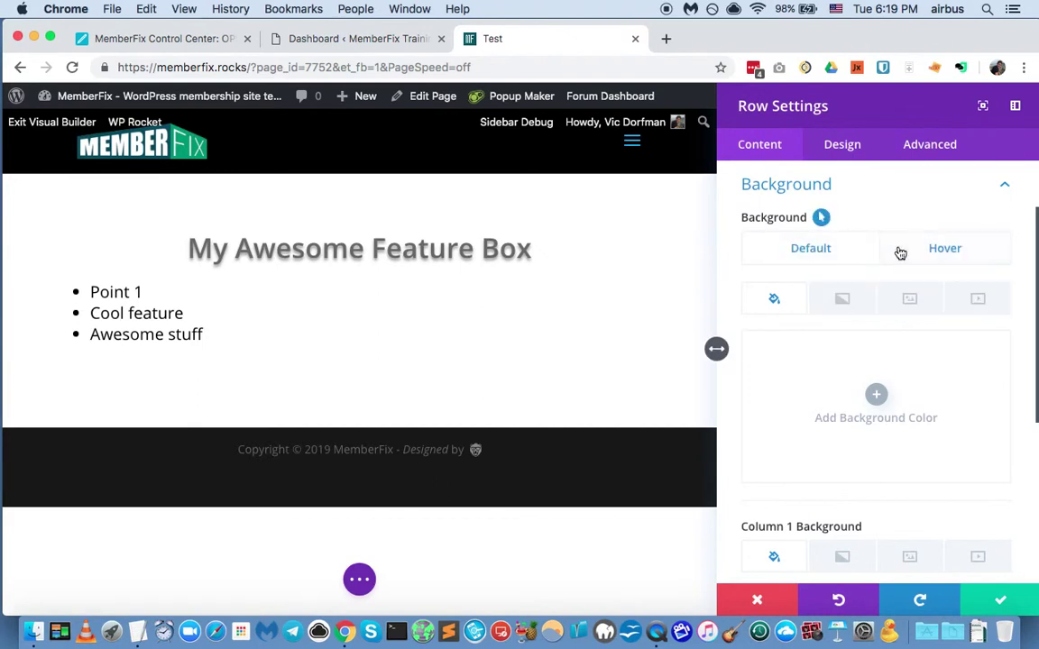
{"action": "left_click", "coordinate": [816, 251]}
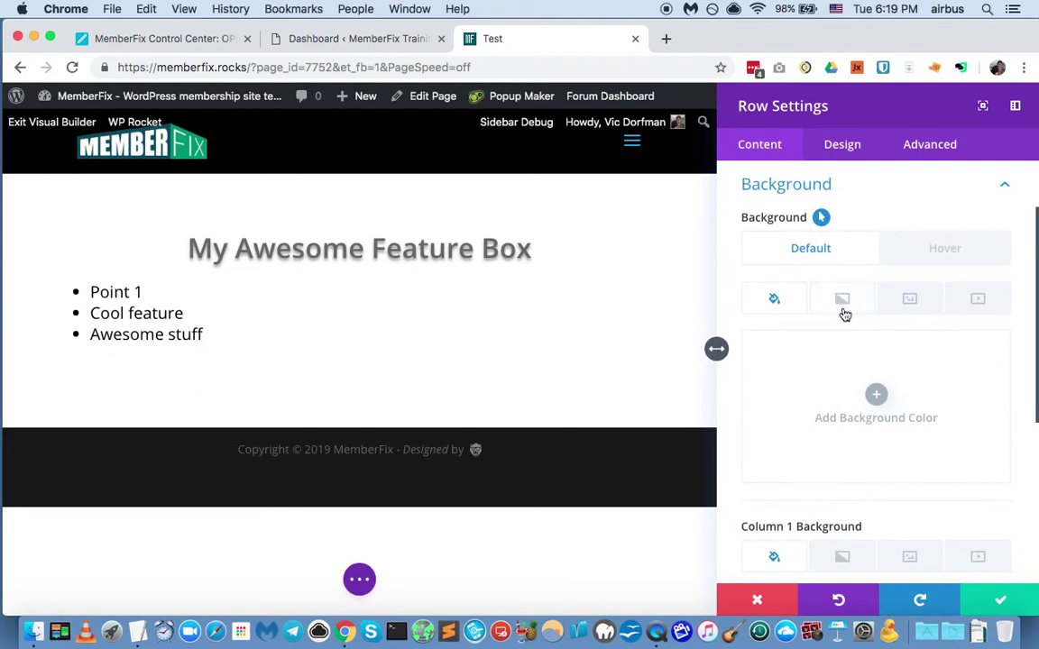
{"action": "scroll", "coordinate": [842, 307], "scroll_direction": "down", "scroll_amount": 1}
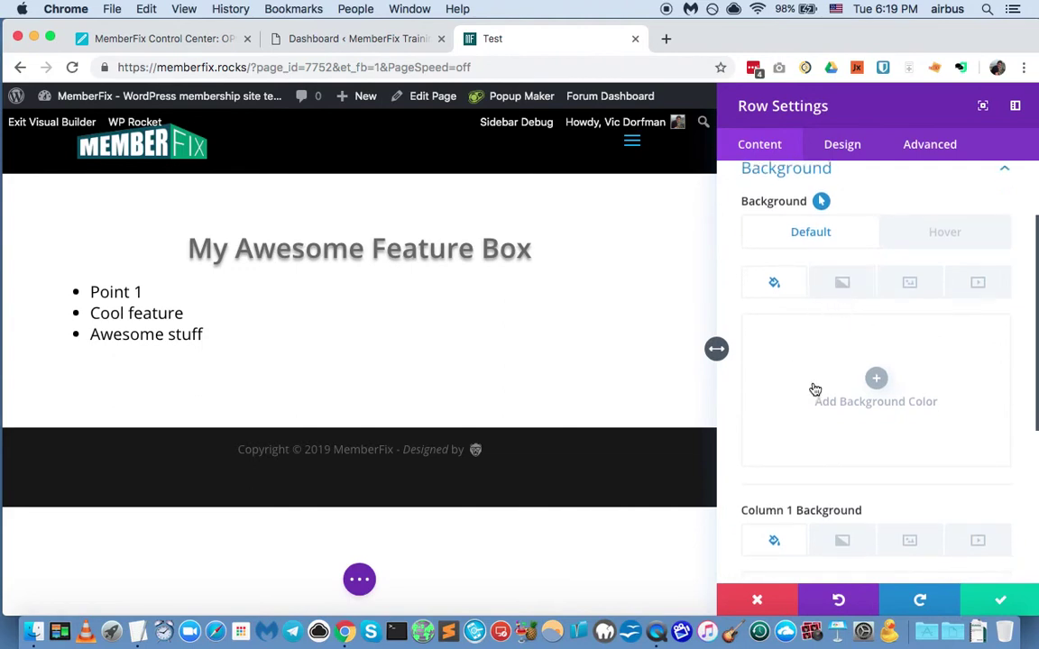
{"action": "left_click", "coordinate": [875, 378]}
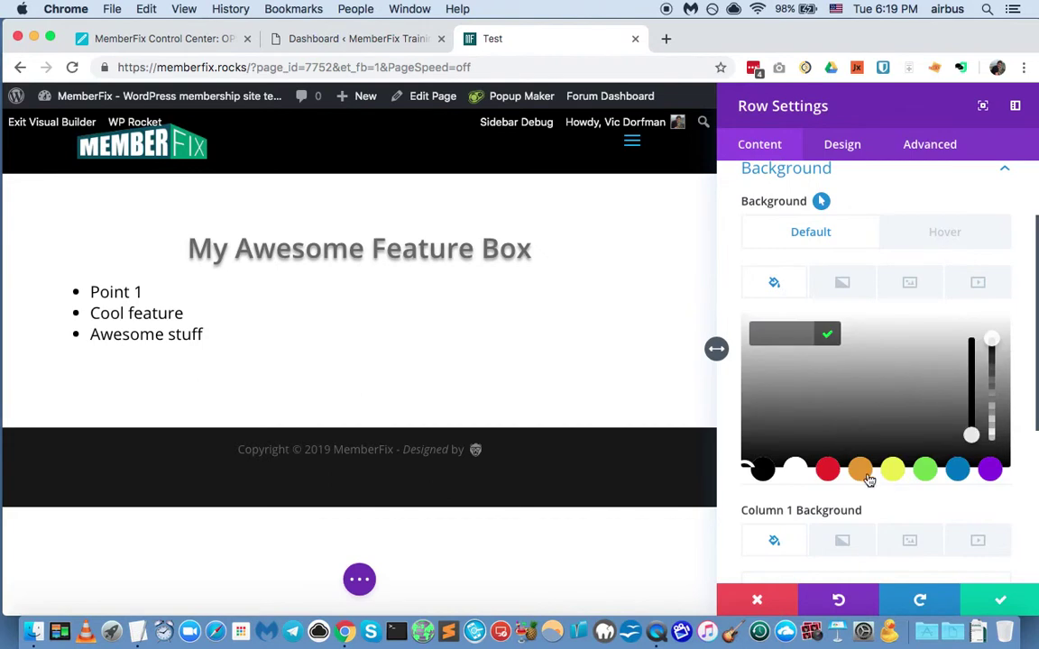
{"action": "left_click", "coordinate": [860, 470]}
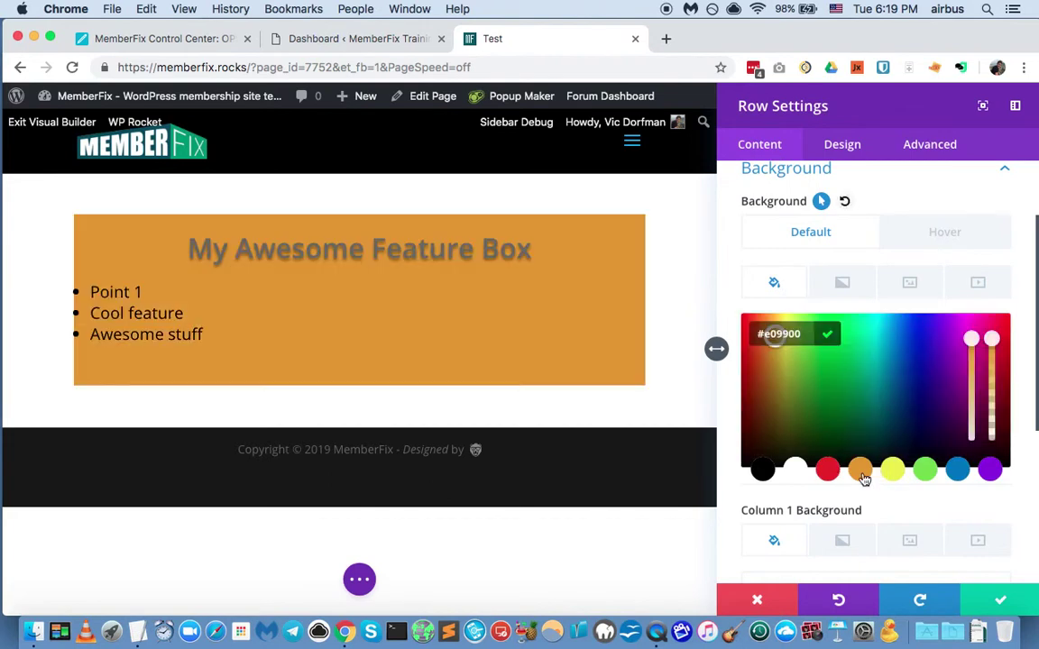
Try yellow, blue and several custom yellow-olive shades as the row's default background color.
{"action": "left_click", "coordinate": [892, 469]}
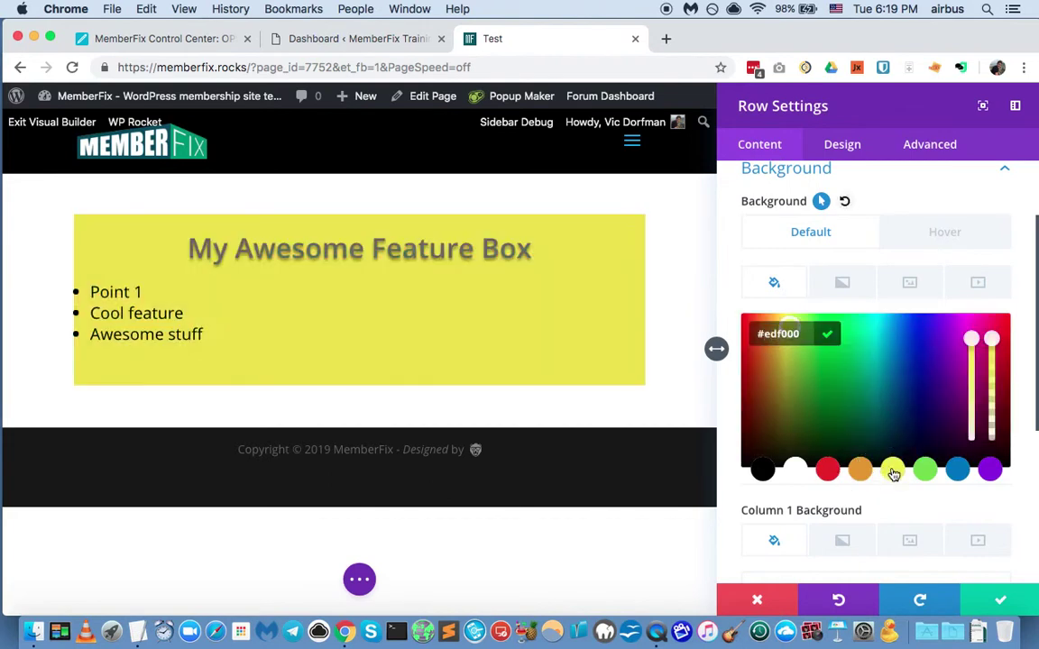
{"action": "left_click", "coordinate": [957, 470]}
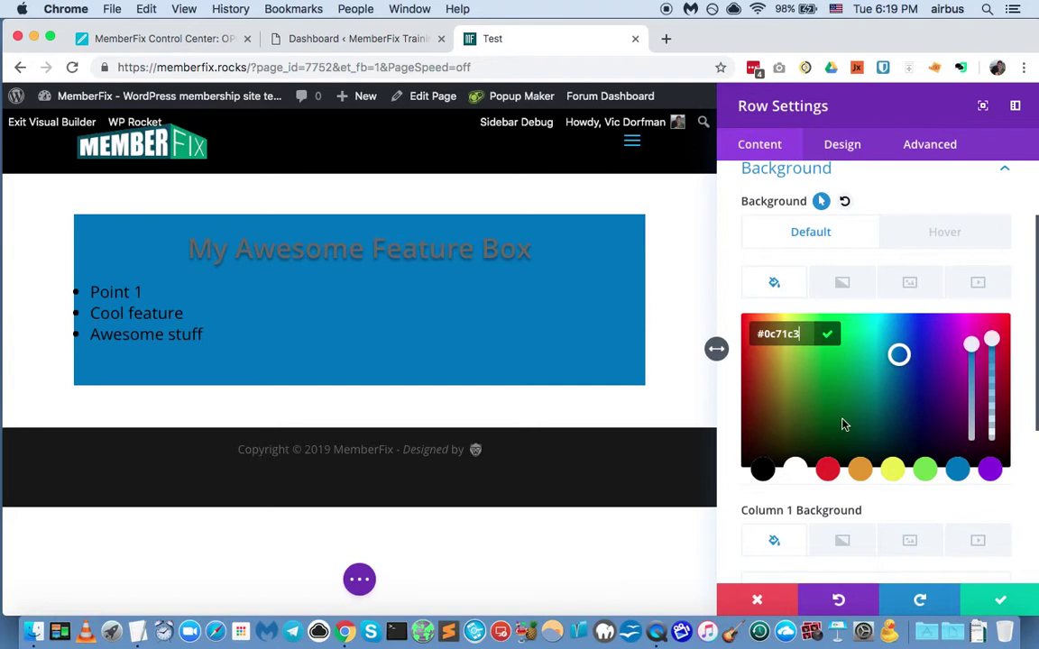
{"action": "left_click", "coordinate": [784, 402]}
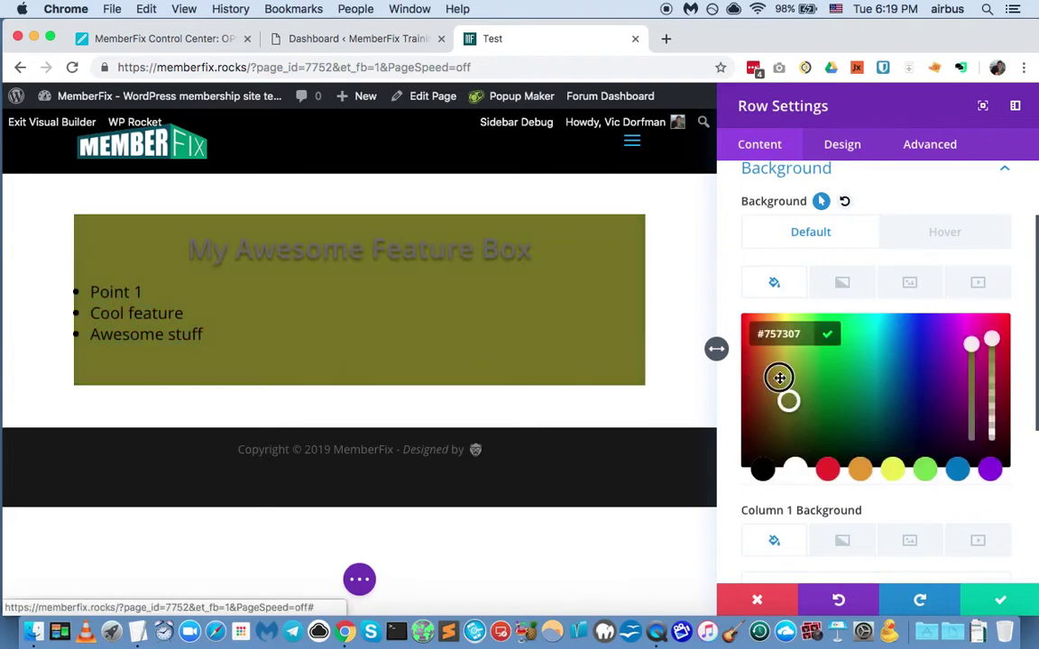
{"action": "left_click_drag", "start_coordinate": [781, 367], "coordinate": [788, 336]}
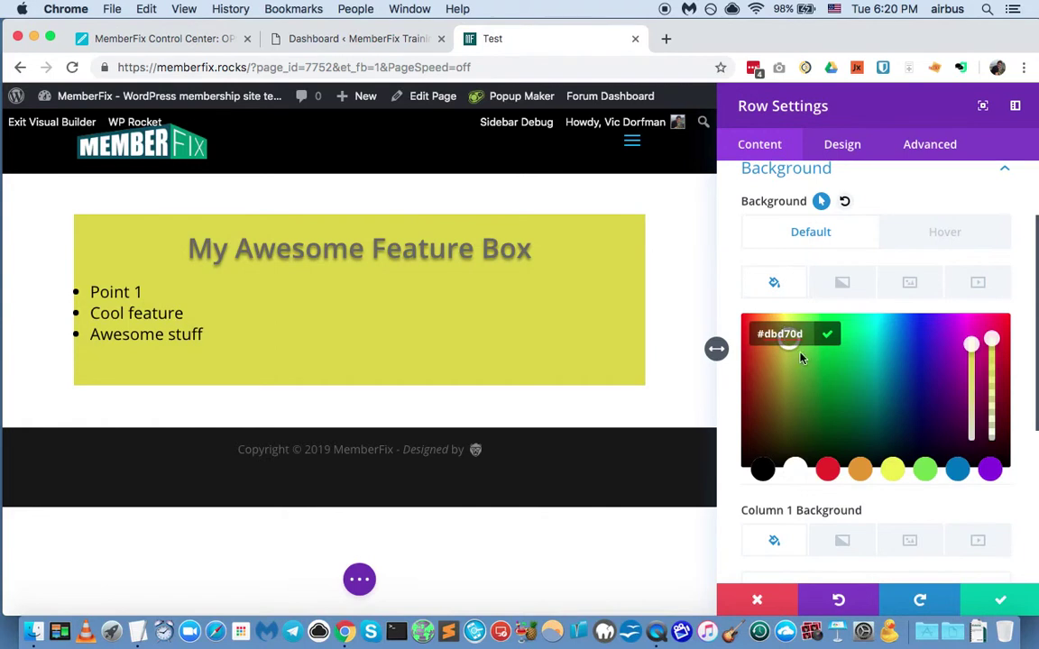
{"action": "left_click_drag", "start_coordinate": [790, 350], "coordinate": [782, 351]}
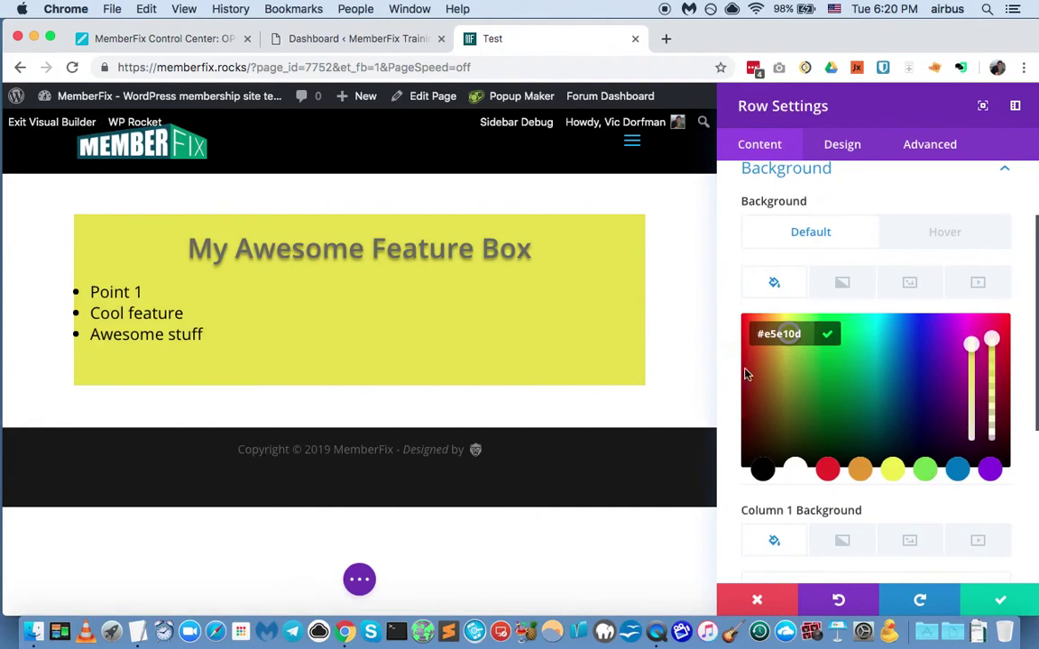
{"action": "left_click", "coordinate": [789, 369]}
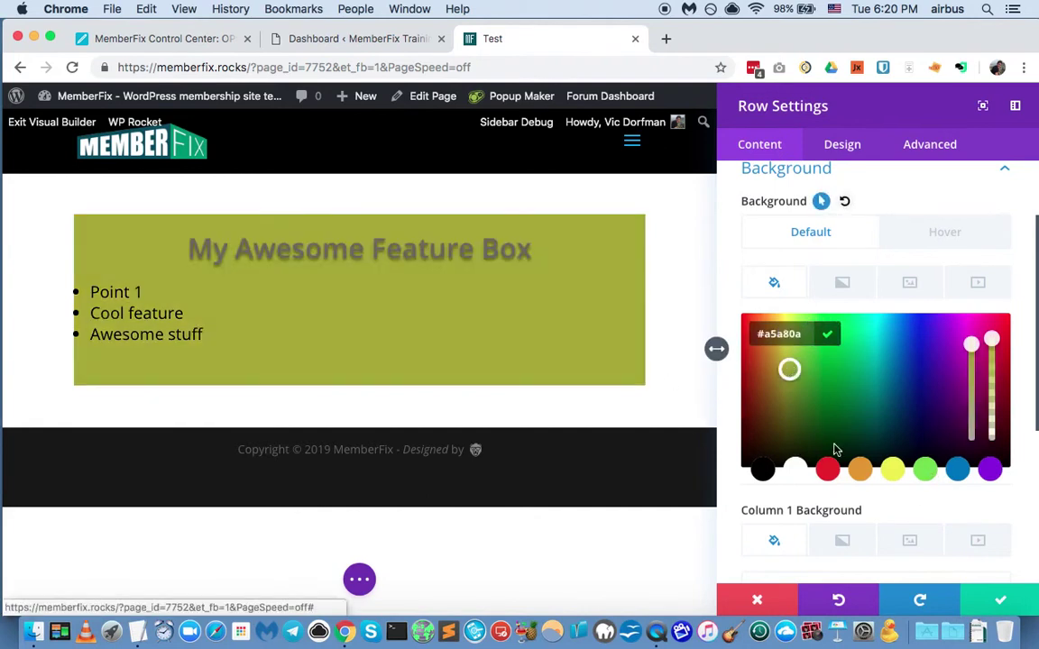
Compare the orange, blue and green presets for the row's default background and set it to blue #0c71c3.
{"action": "left_click", "coordinate": [861, 470]}
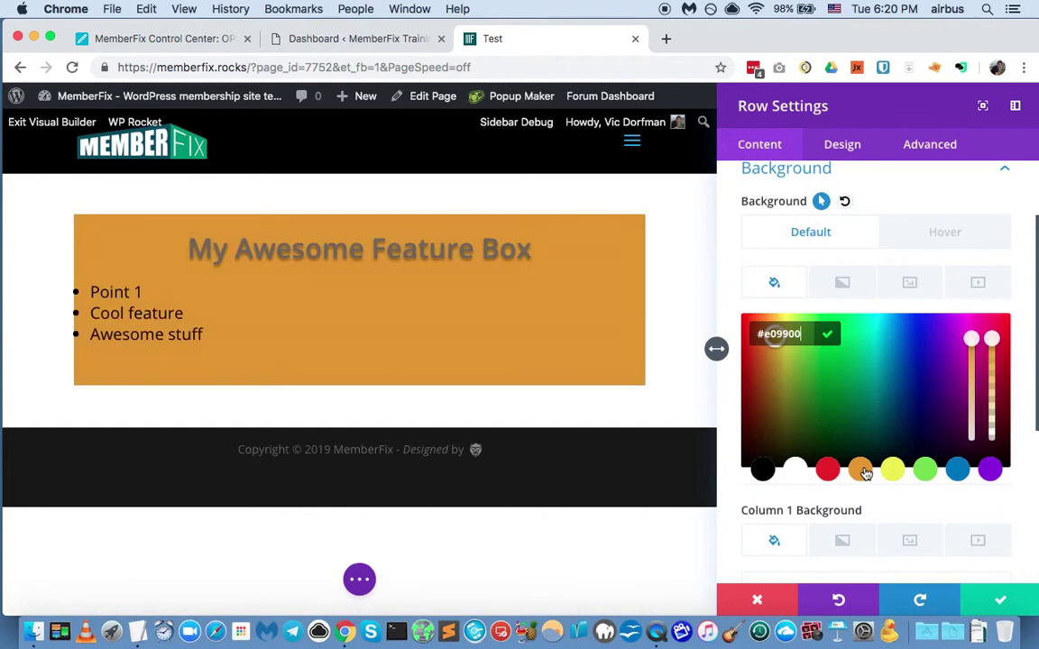
{"action": "left_click", "coordinate": [956, 472]}
{"action": "left_click", "coordinate": [927, 473]}
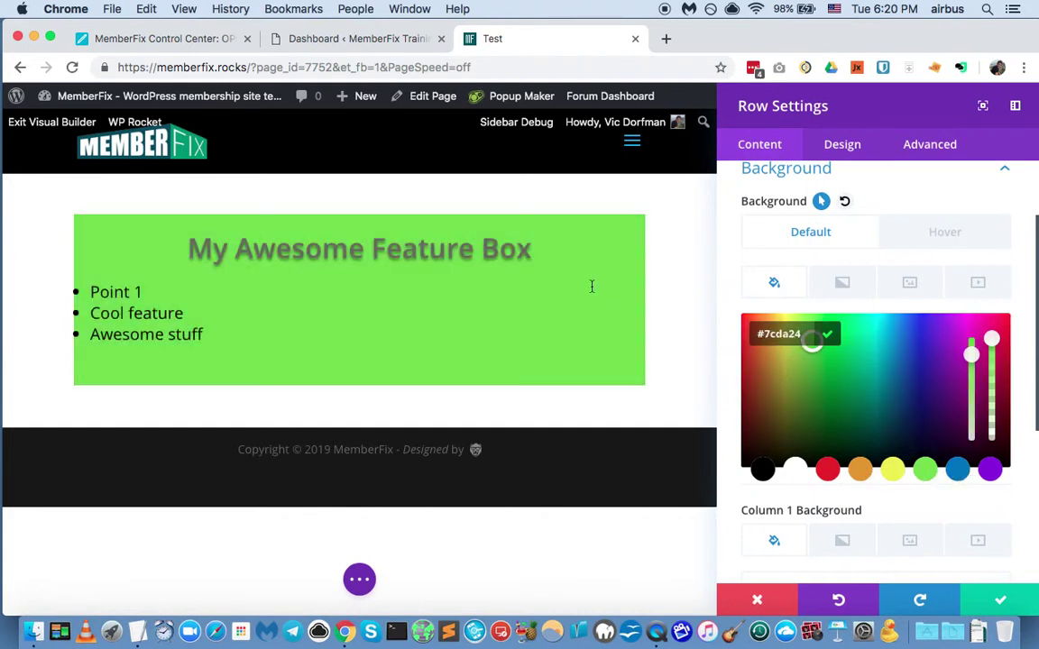
{"action": "left_click", "coordinate": [958, 471]}
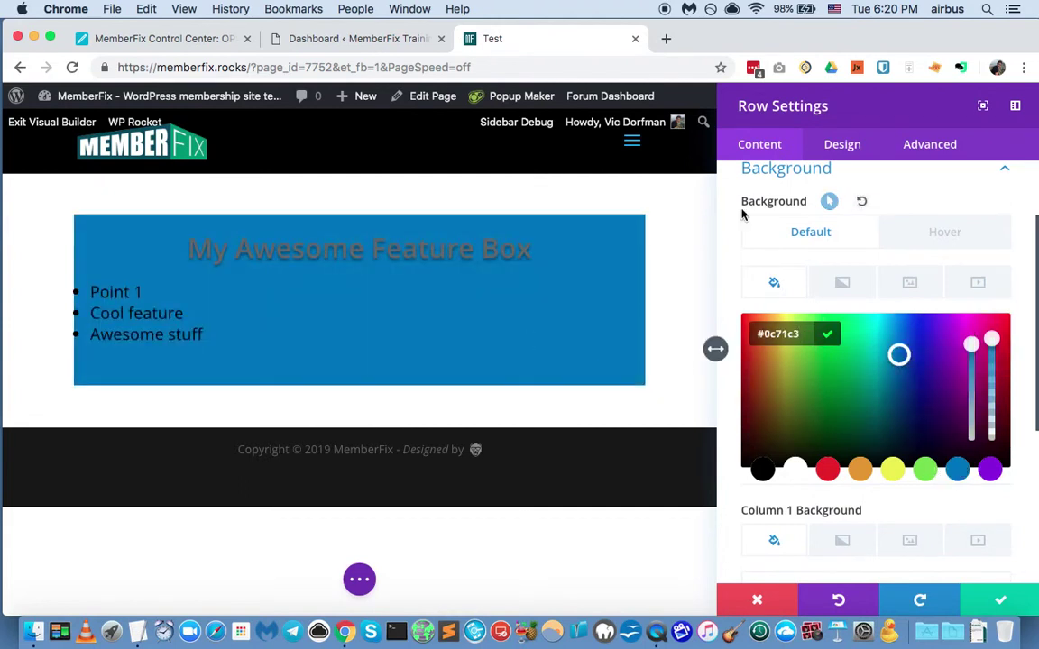
Enable hover options for the Column 1 background in the row settings.
{"action": "scroll", "coordinate": [847, 352], "scroll_direction": "down", "scroll_amount": 2}
{"action": "scroll", "coordinate": [843, 371], "scroll_direction": "down", "scroll_amount": 4}
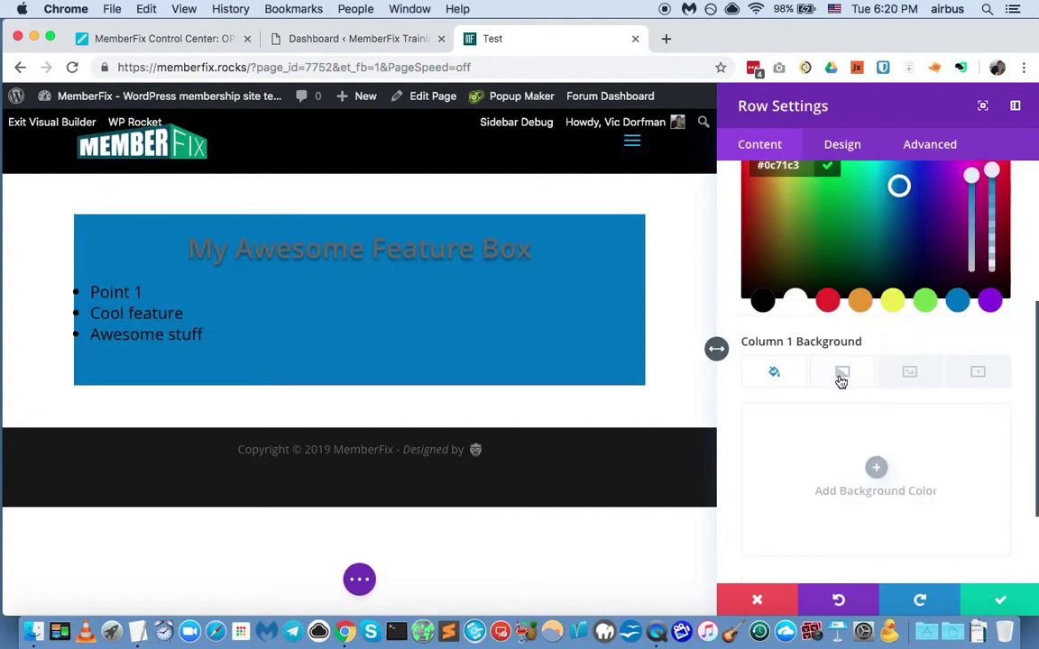
{"action": "scroll", "coordinate": [838, 369], "scroll_direction": "up", "scroll_amount": 1}
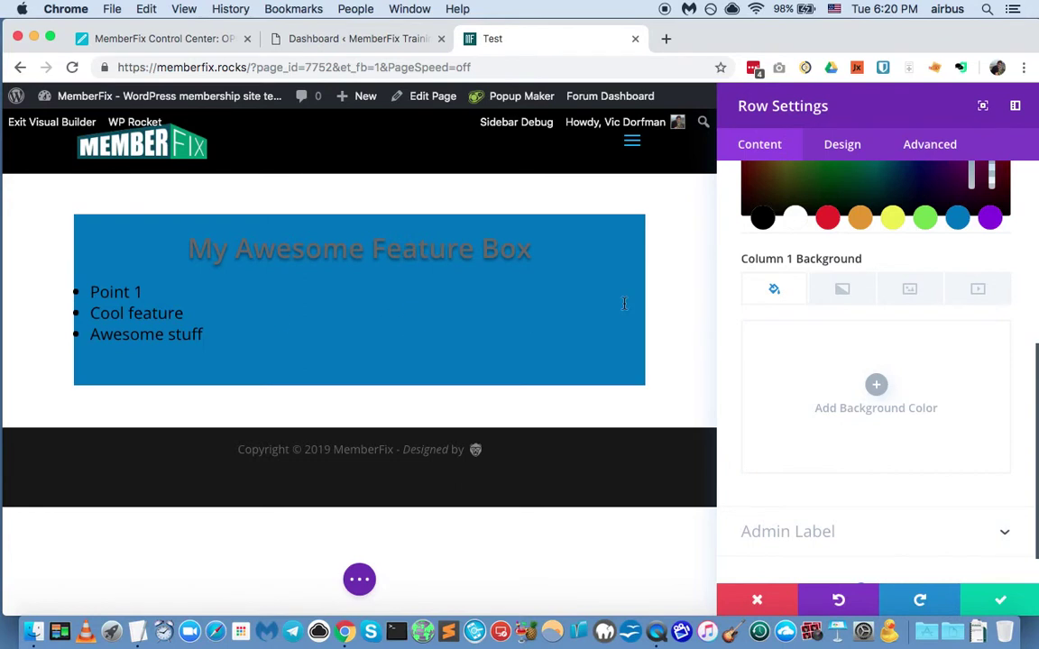
{"action": "scroll", "coordinate": [852, 279], "scroll_direction": "down", "scroll_amount": 1}
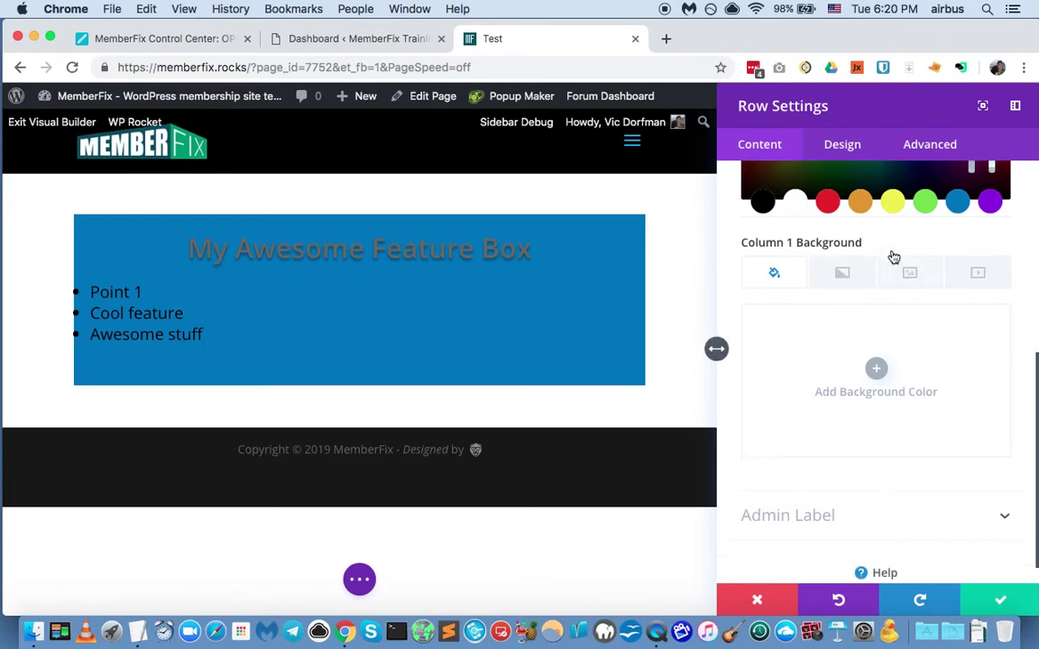
{"action": "scroll", "coordinate": [801, 366], "scroll_direction": "down", "scroll_amount": 2}
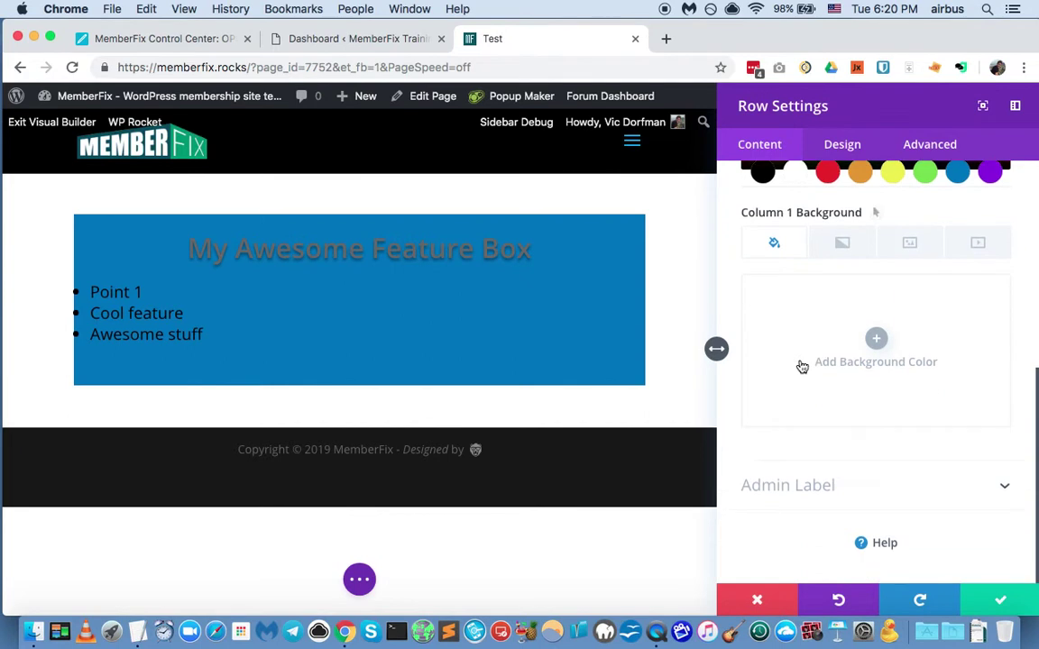
{"action": "scroll", "coordinate": [807, 353], "scroll_direction": "up", "scroll_amount": 1}
{"action": "left_click", "coordinate": [876, 224]}
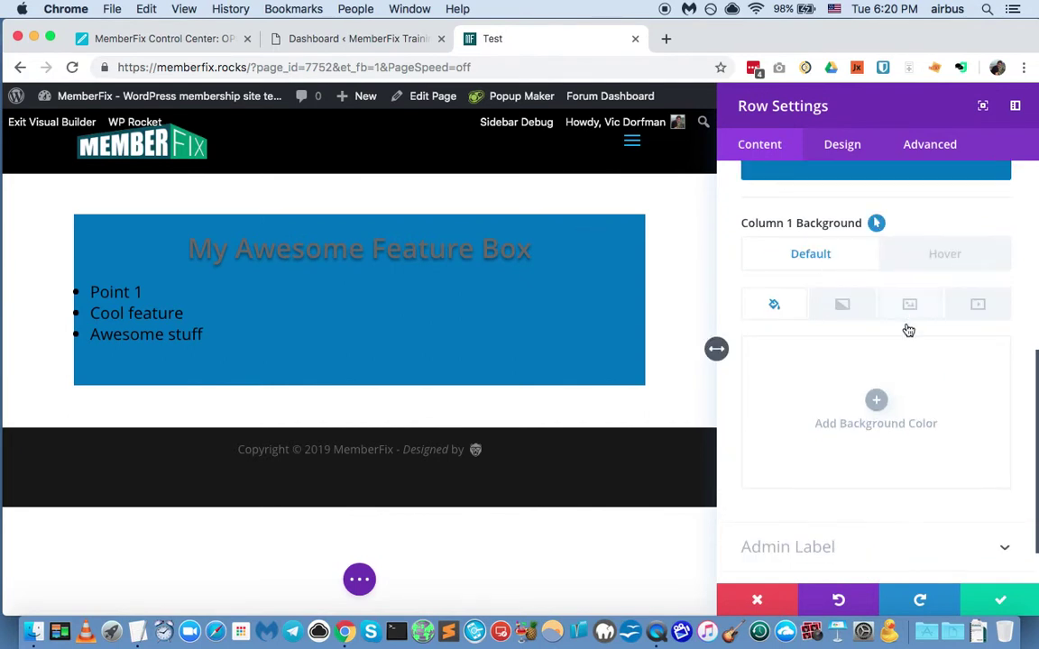
Look through the row background's gradient, image and video options and return to the solid color.
{"action": "scroll", "coordinate": [897, 353], "scroll_direction": "up", "scroll_amount": 5}
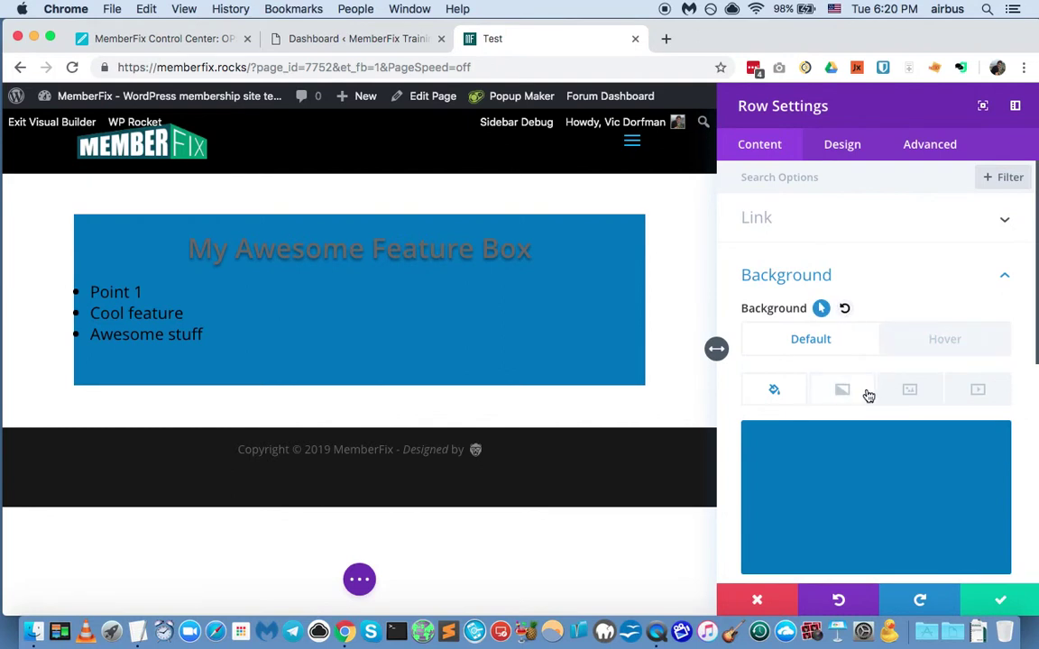
{"action": "left_click", "coordinate": [840, 391]}
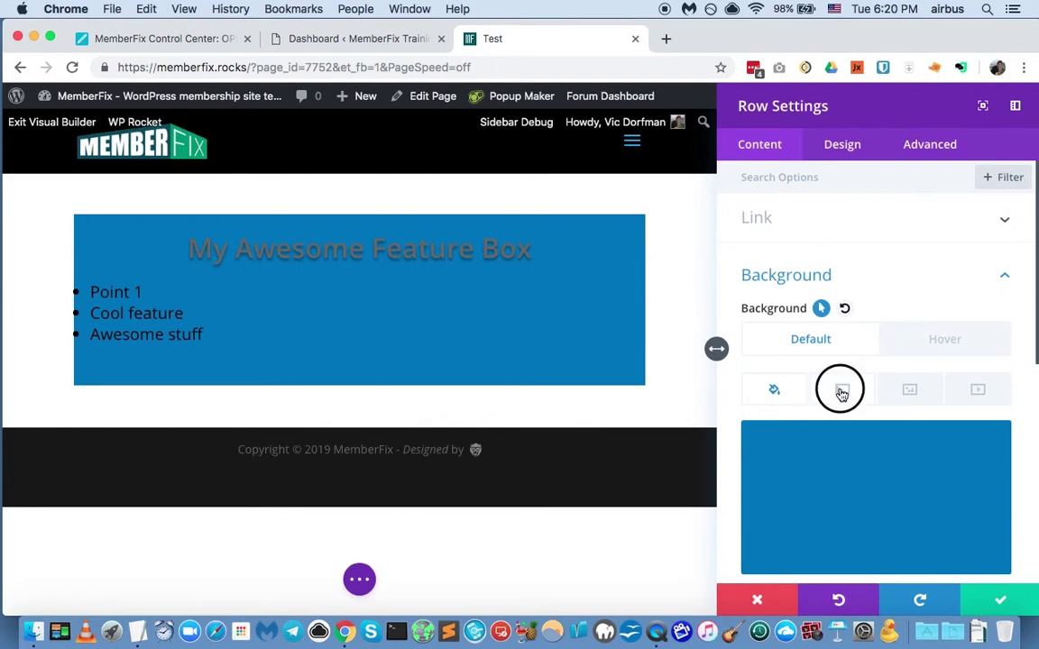
{"action": "left_click", "coordinate": [902, 394]}
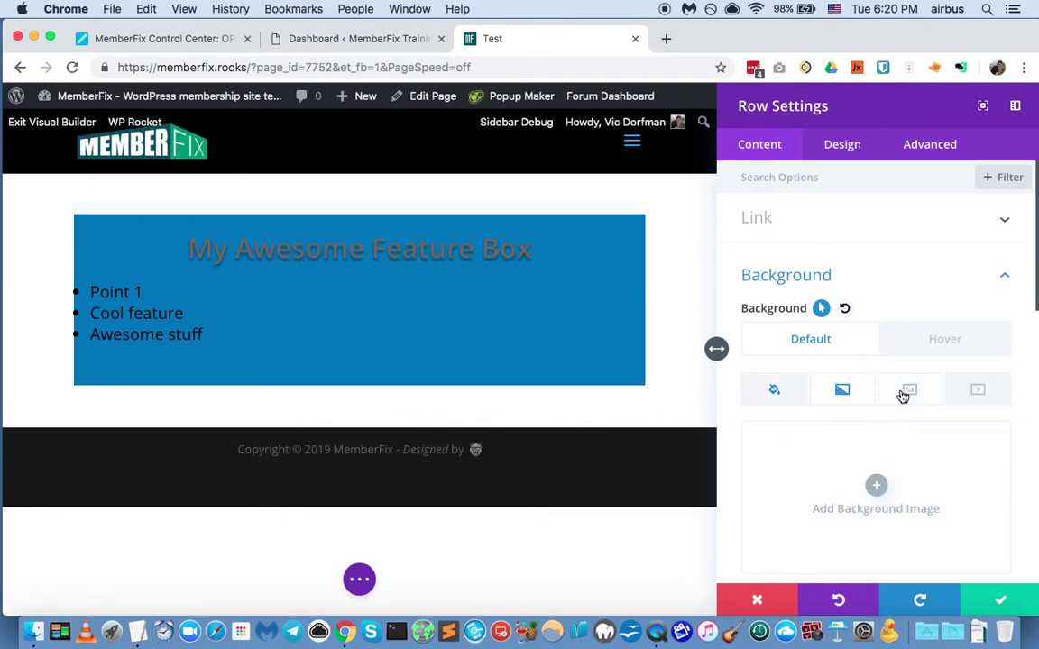
{"action": "left_click", "coordinate": [976, 390]}
{"action": "left_click", "coordinate": [779, 391]}
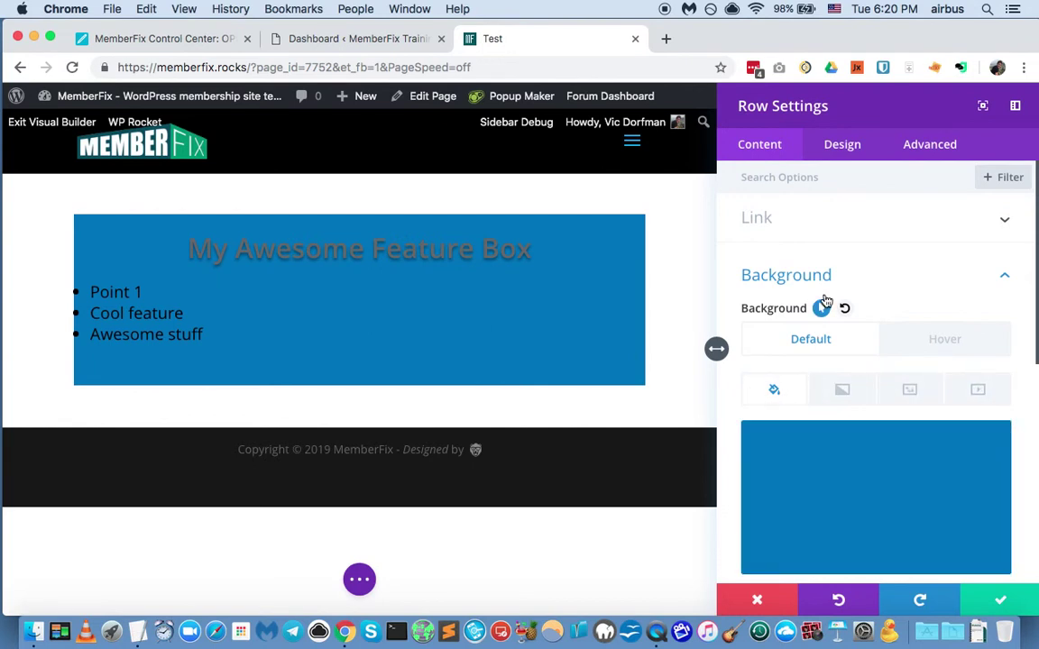
Set the row's admin label to "Feature Blue".
{"action": "scroll", "coordinate": [821, 307], "scroll_direction": "down", "scroll_amount": 5}
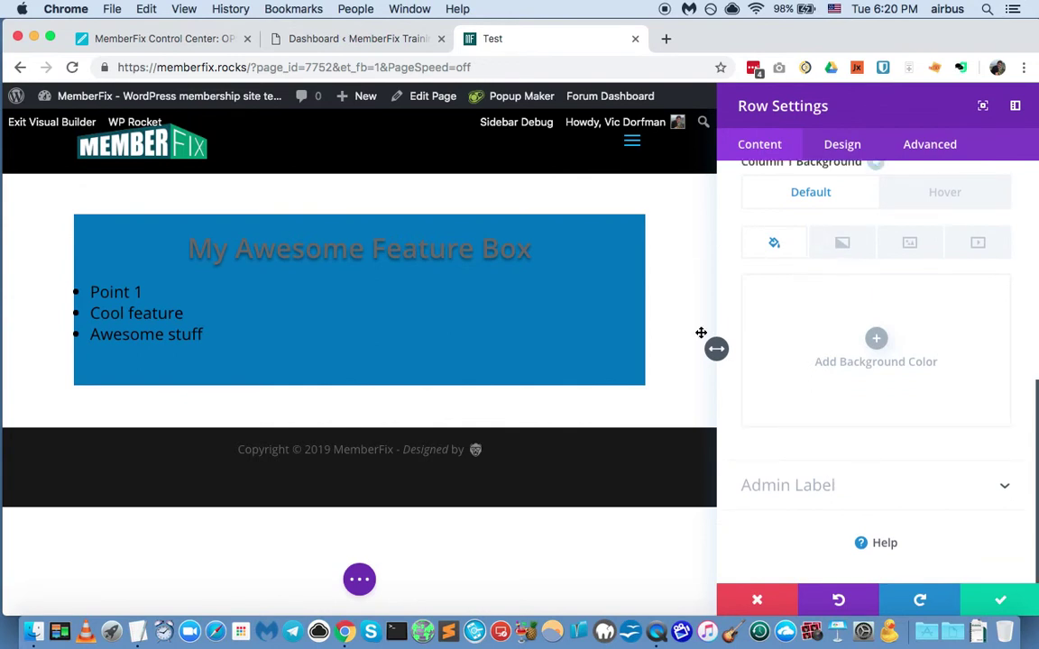
{"action": "left_click", "coordinate": [785, 470]}
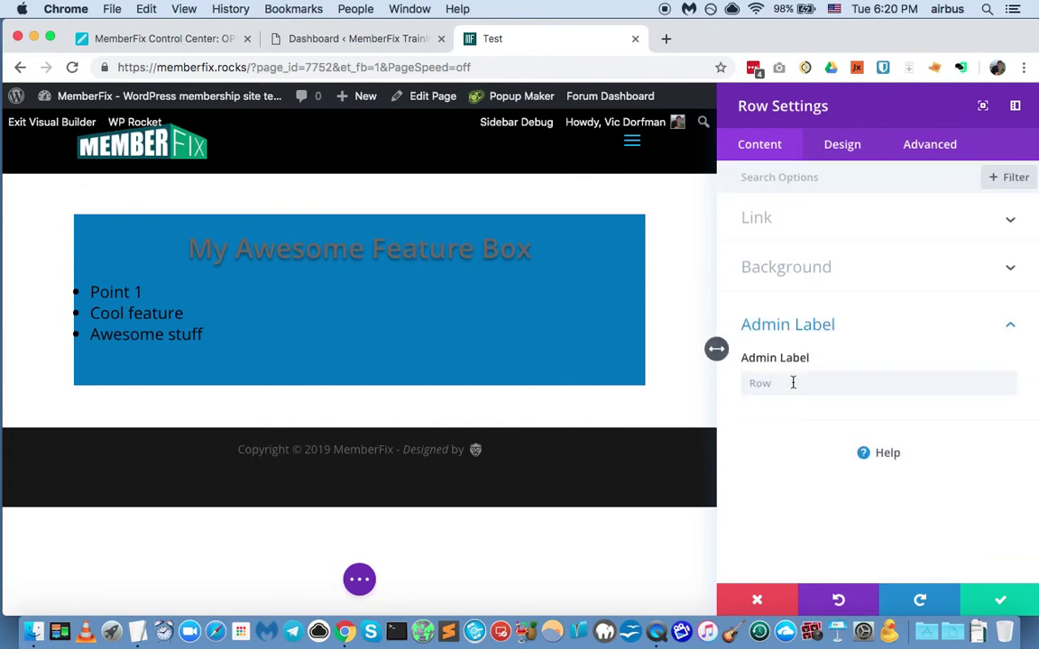
{"action": "type", "text": "Feature"}
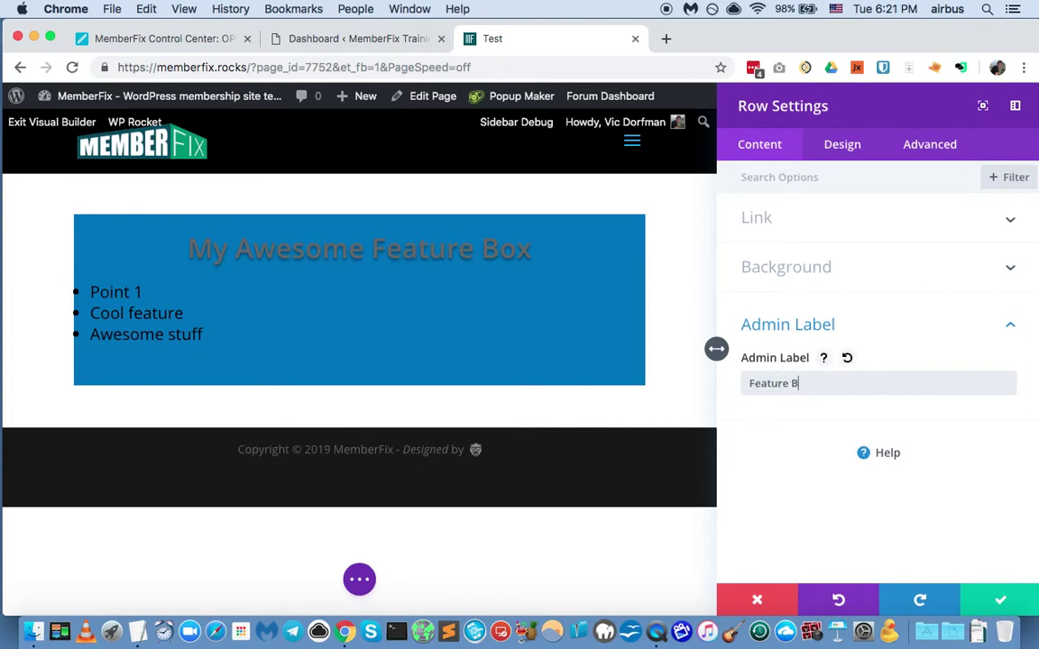
{"action": "type", "text": "Blue"}
Set the row's border style to Dashed in its design settings.
{"action": "left_click", "coordinate": [853, 147]}
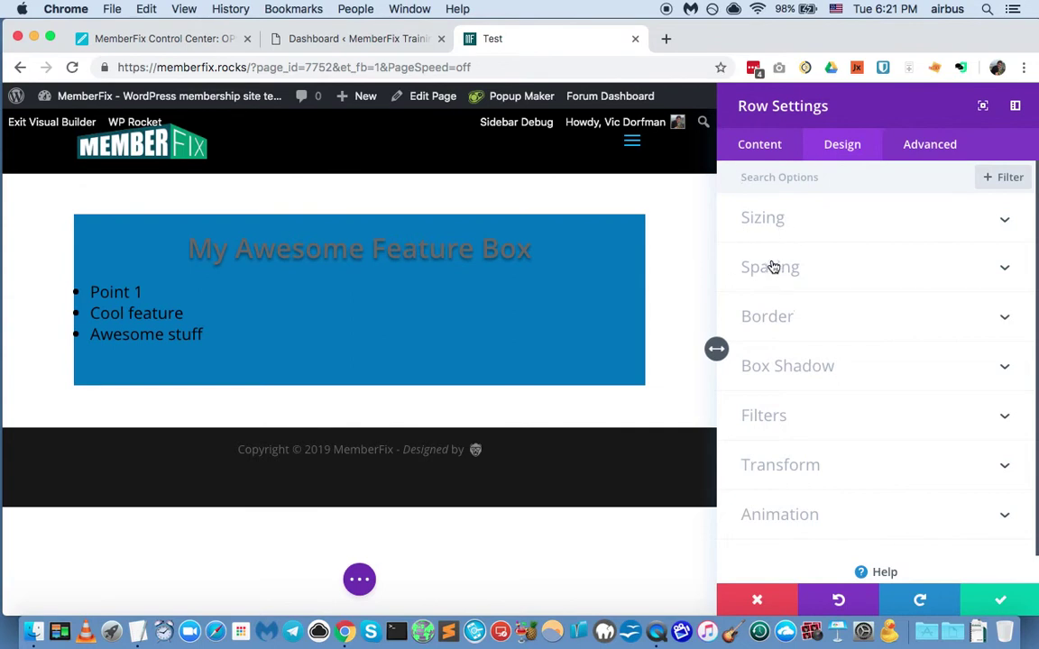
{"action": "left_click", "coordinate": [802, 323]}
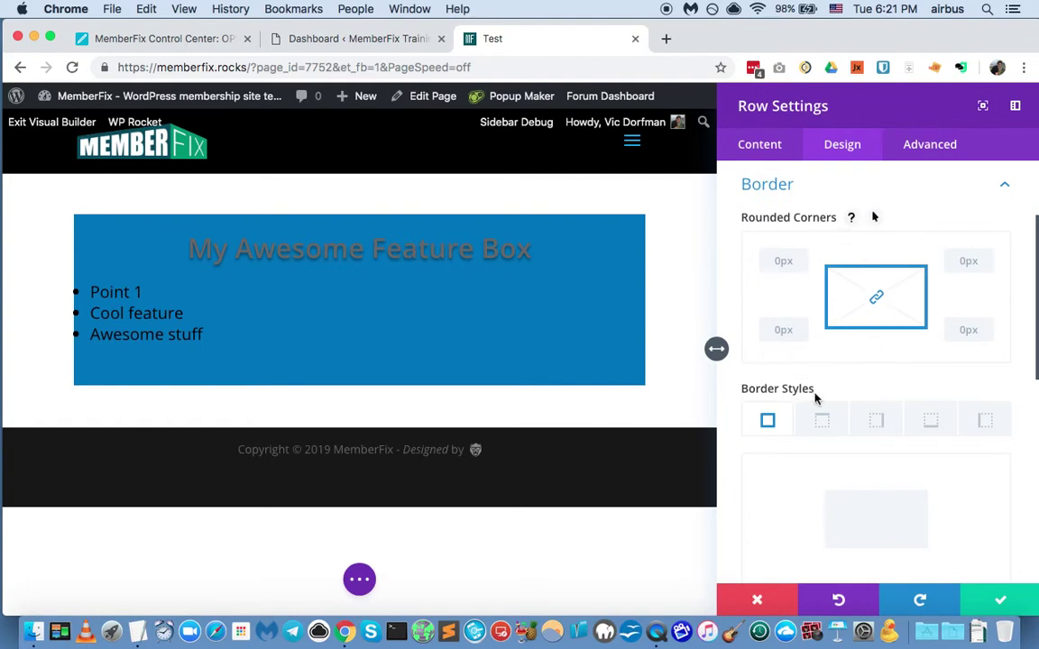
{"action": "scroll", "coordinate": [855, 419], "scroll_direction": "down", "scroll_amount": 3}
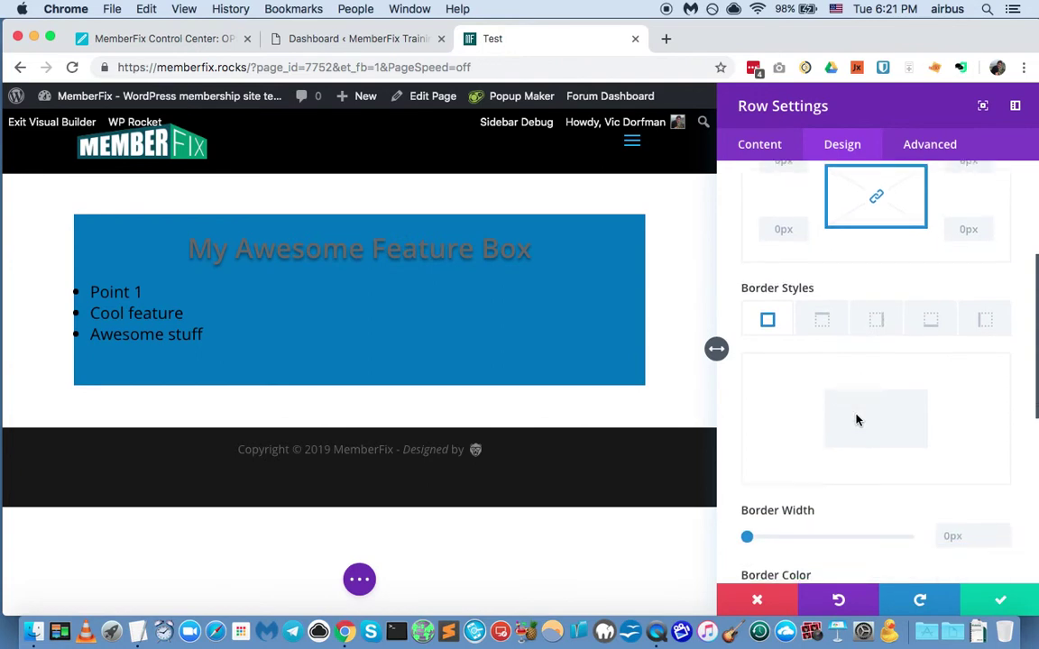
{"action": "scroll", "coordinate": [856, 419], "scroll_direction": "down", "scroll_amount": 5}
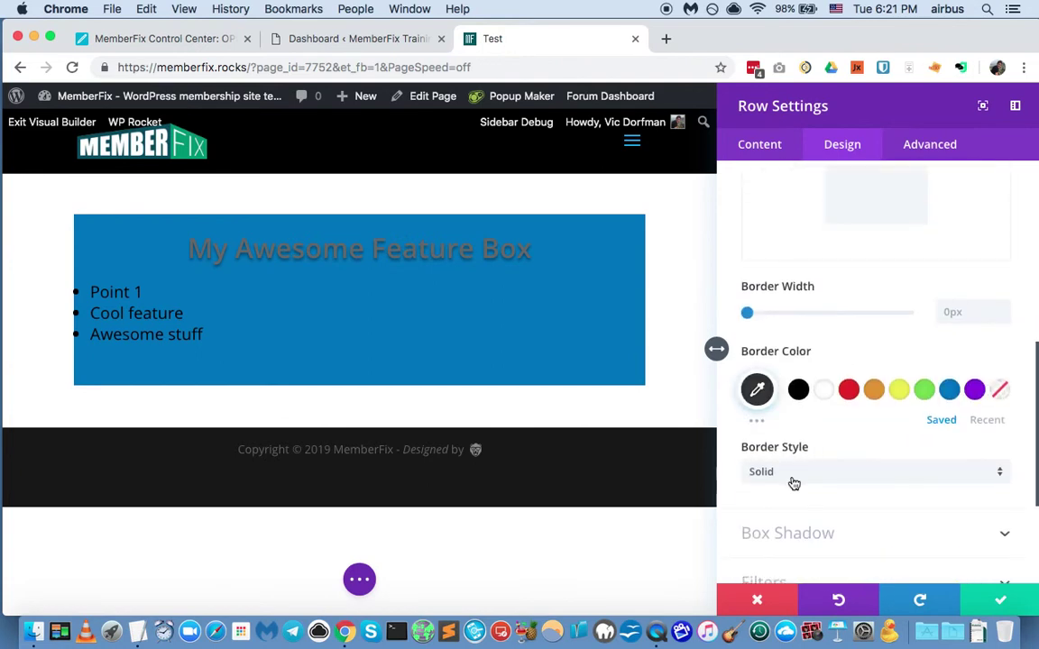
{"action": "left_click", "coordinate": [791, 478]}
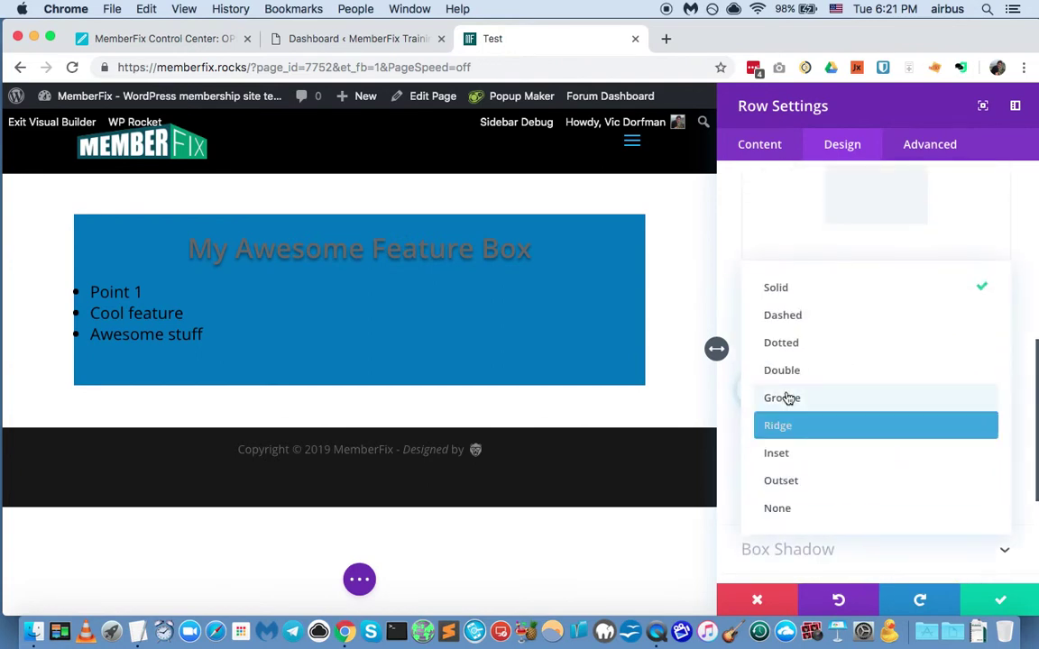
{"action": "left_click", "coordinate": [797, 323]}
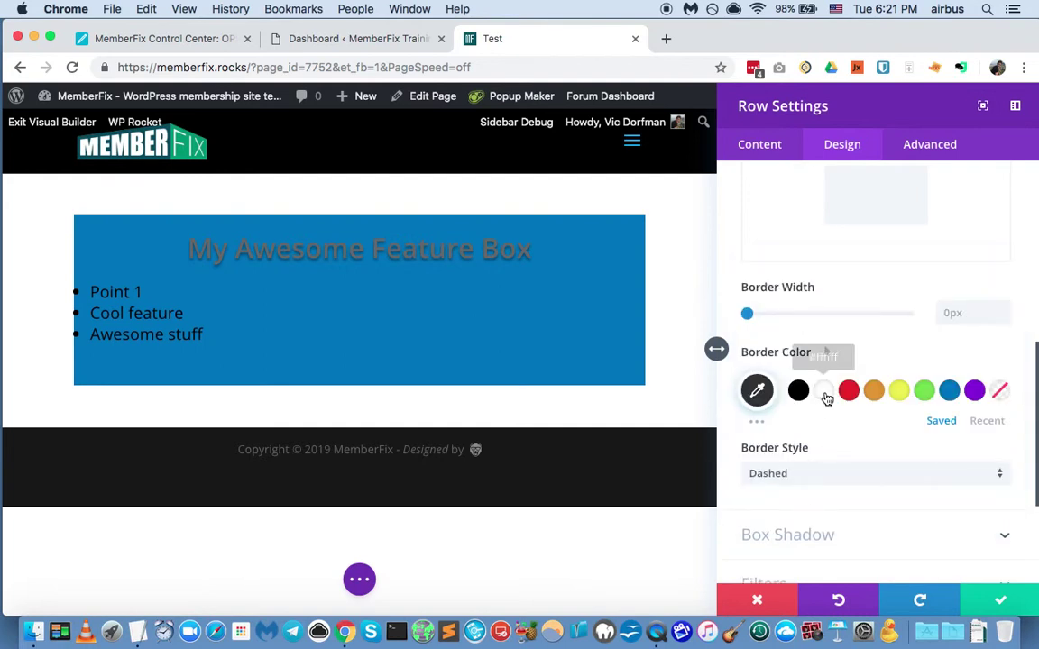
Set the row's border color to yellow #edf000 and enable hover options for it.
{"action": "left_click", "coordinate": [823, 396]}
{"action": "left_click", "coordinate": [805, 394]}
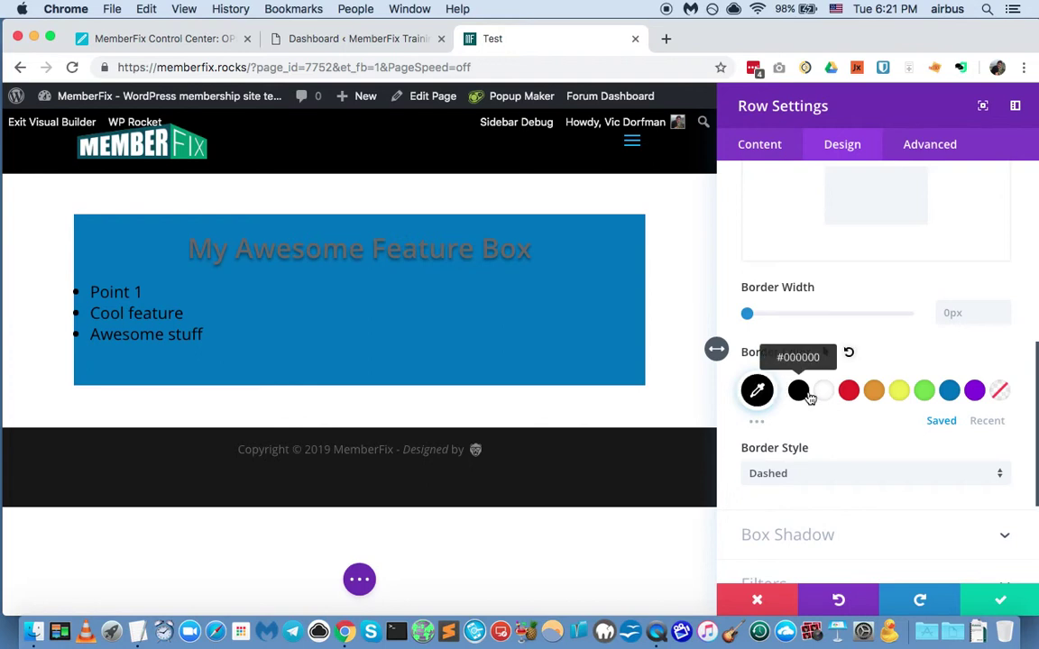
{"action": "left_click", "coordinate": [899, 392]}
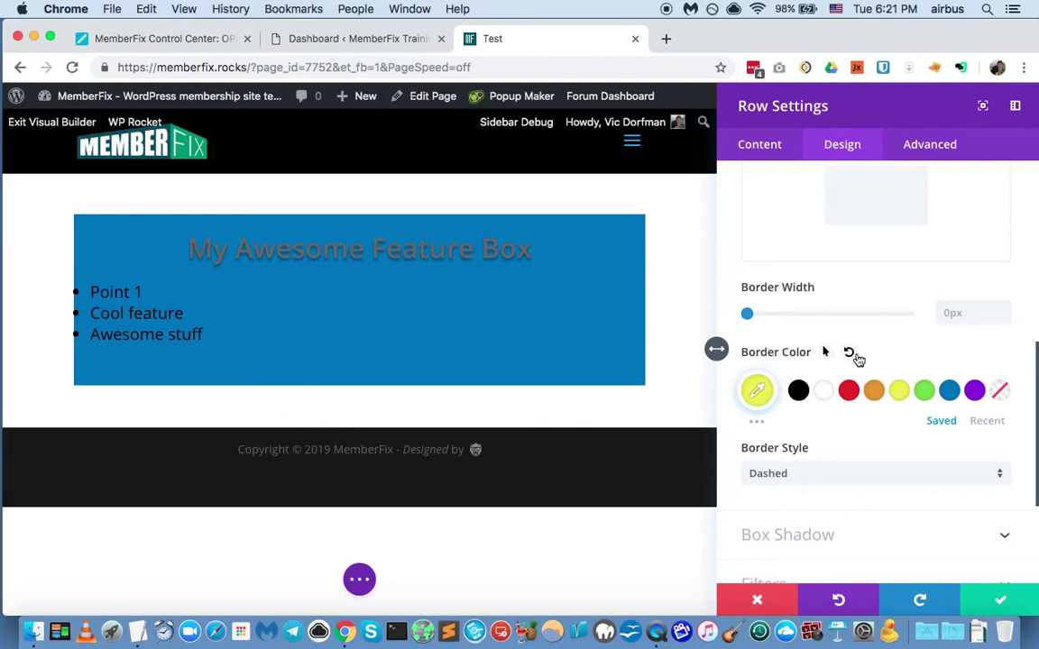
{"action": "left_click", "coordinate": [823, 352]}
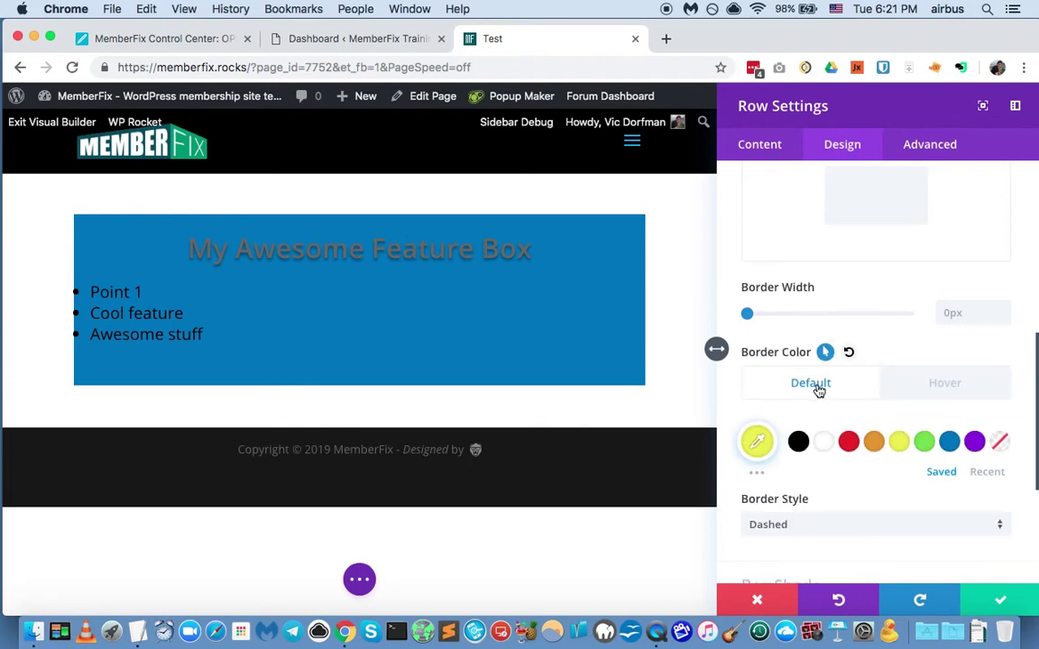
Set the row's border width to 3px.
{"action": "scroll", "coordinate": [803, 360], "scroll_direction": "down", "scroll_amount": 1}
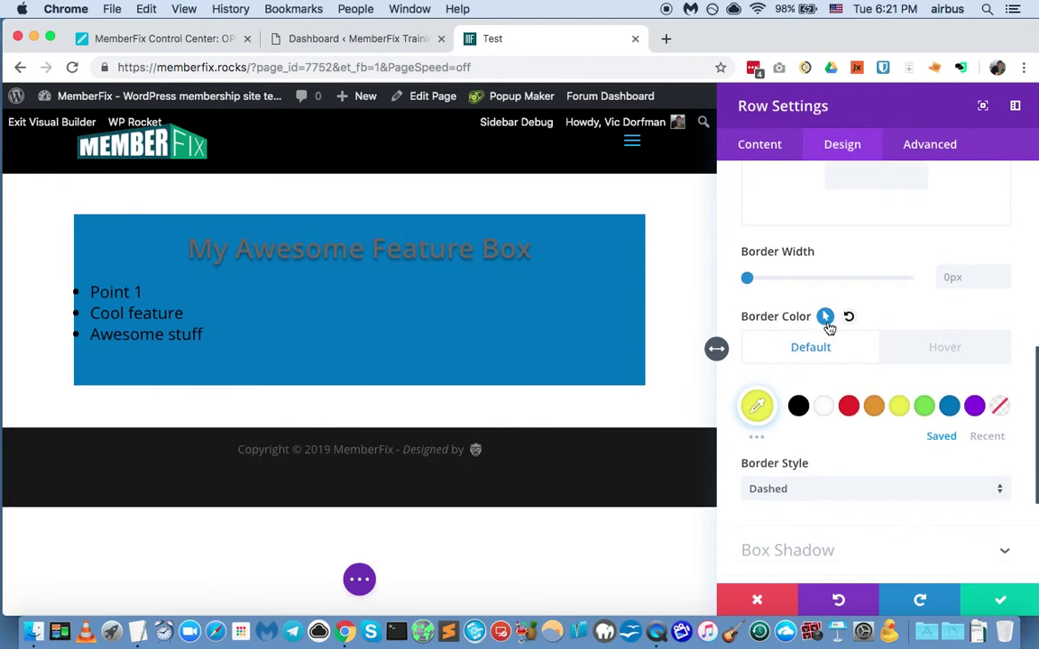
{"action": "scroll", "coordinate": [816, 354], "scroll_direction": "down", "scroll_amount": 1}
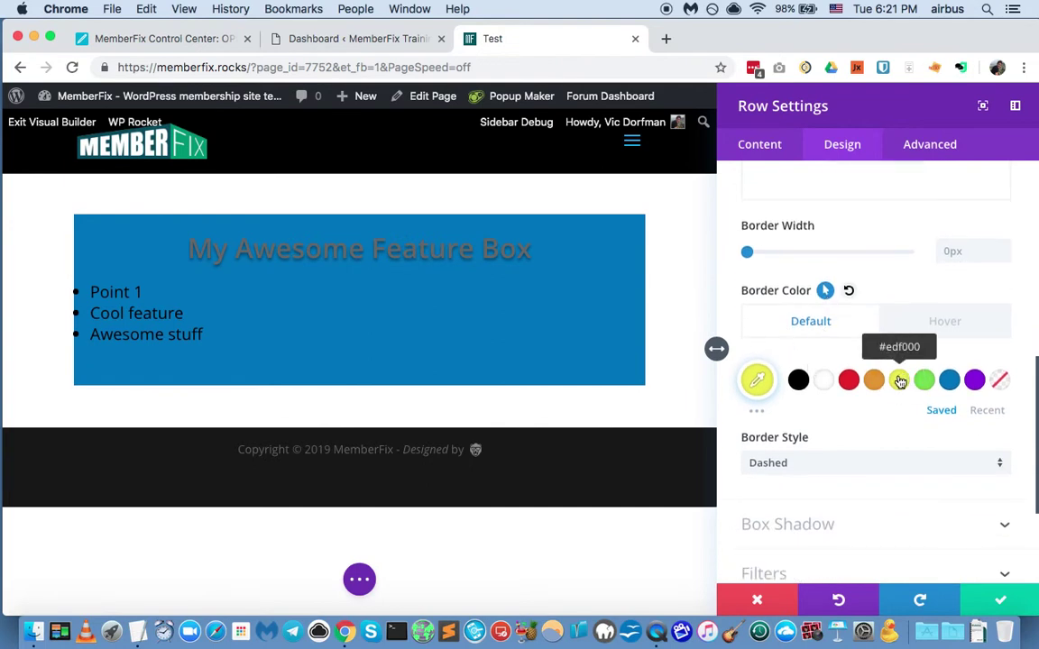
{"action": "scroll", "coordinate": [829, 424], "scroll_direction": "down", "scroll_amount": 1}
{"action": "scroll", "coordinate": [823, 413], "scroll_direction": "down", "scroll_amount": 1}
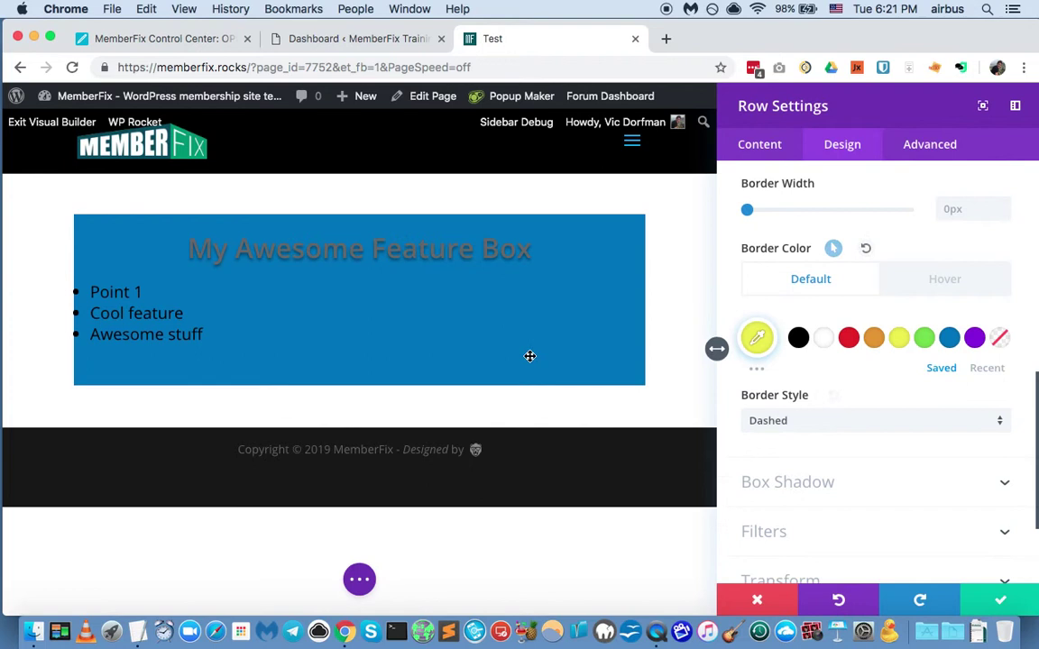
{"action": "left_click", "coordinate": [747, 214]}
{"action": "left_click_drag", "start_coordinate": [750, 219], "coordinate": [755, 220]}
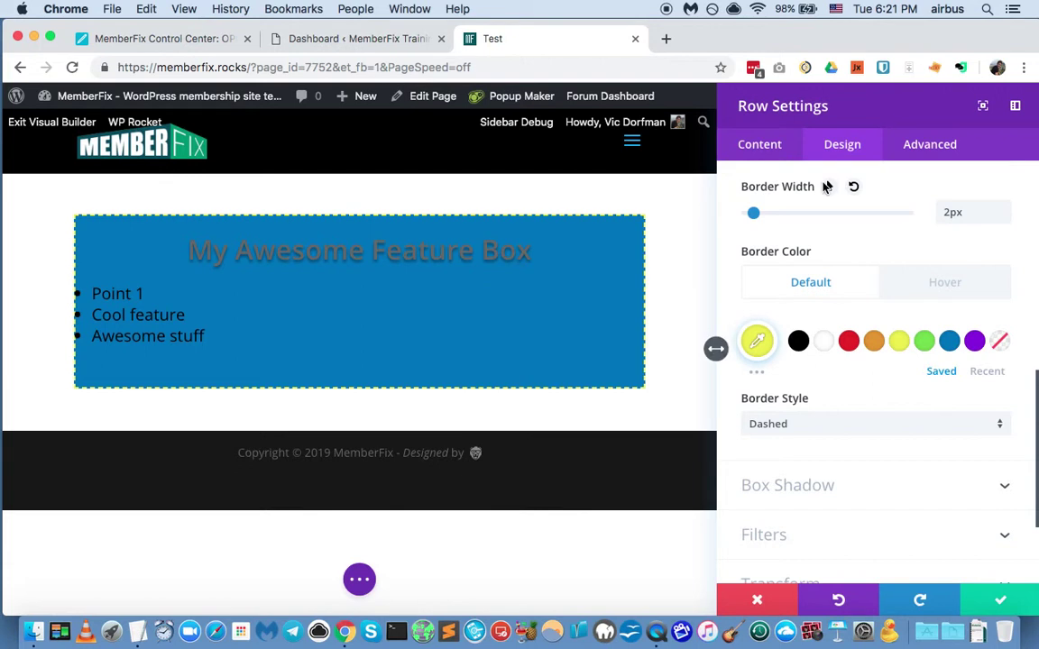
{"action": "left_click_drag", "start_coordinate": [753, 213], "coordinate": [757, 213]}
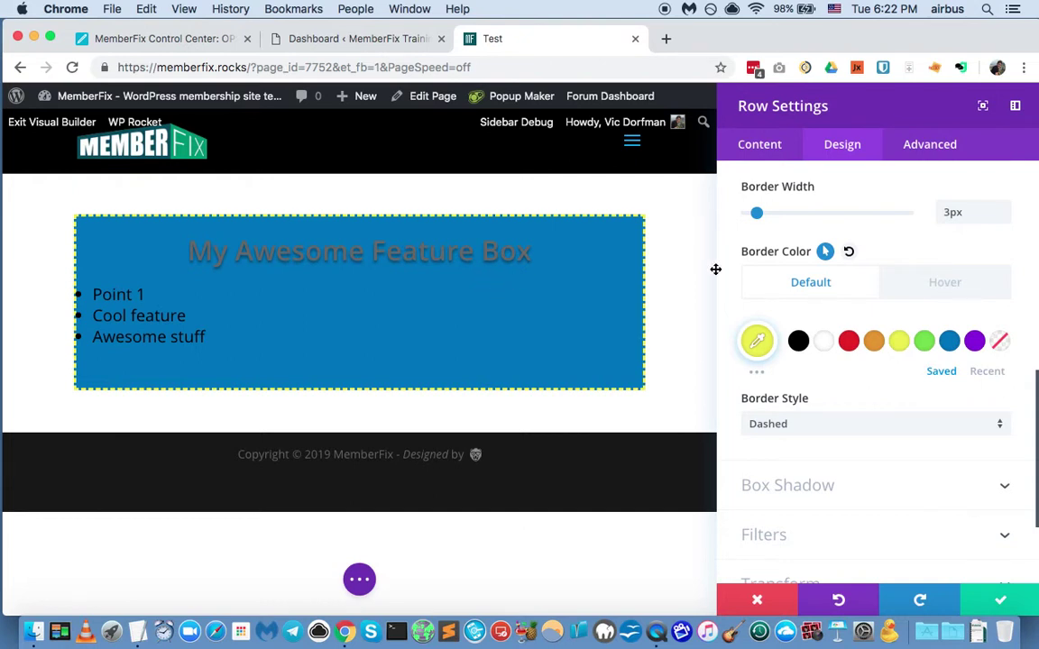
Apply the blurred inner box shadow preset to the row.
{"action": "scroll", "coordinate": [844, 371], "scroll_direction": "down", "scroll_amount": 2}
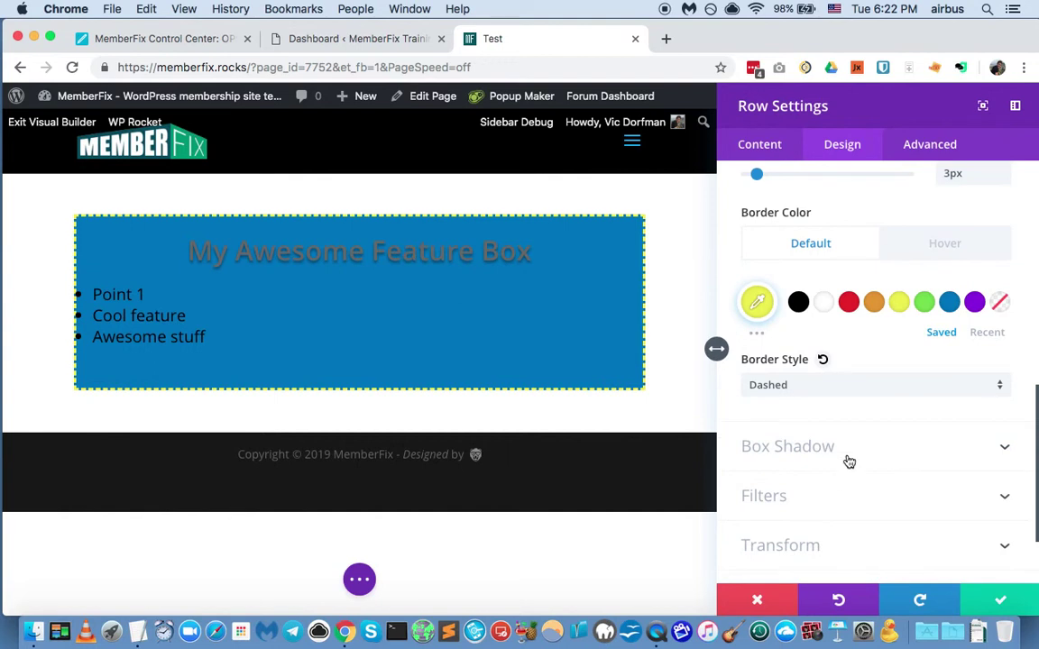
{"action": "left_click", "coordinate": [843, 545]}
{"action": "scroll", "coordinate": [893, 316], "scroll_direction": "down", "scroll_amount": 1}
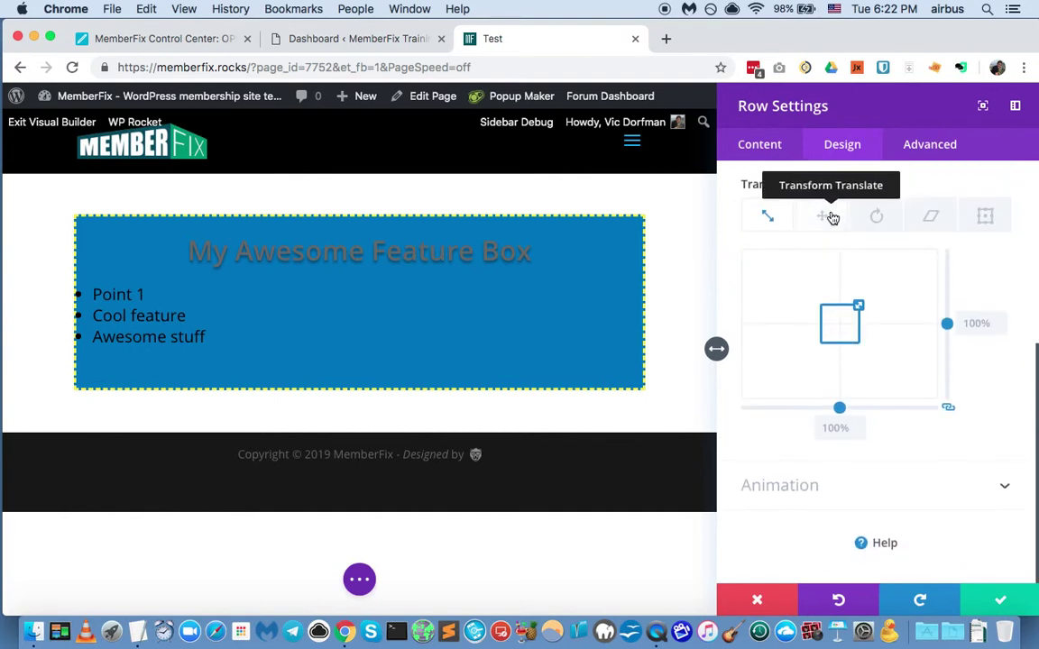
{"action": "scroll", "coordinate": [901, 271], "scroll_direction": "up", "scroll_amount": 3}
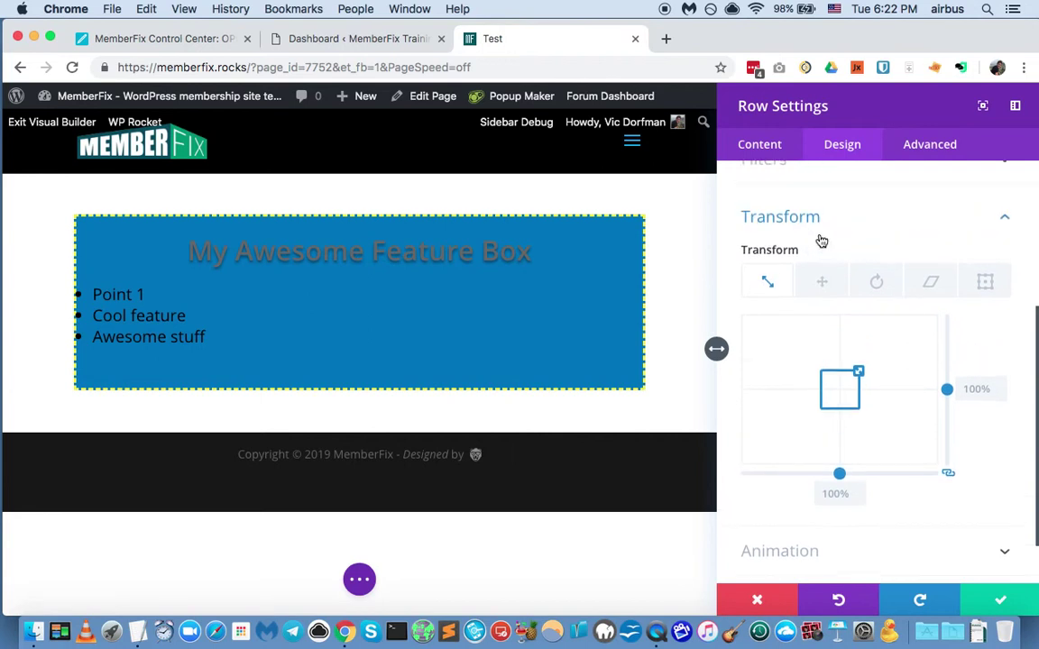
{"action": "left_click", "coordinate": [823, 196]}
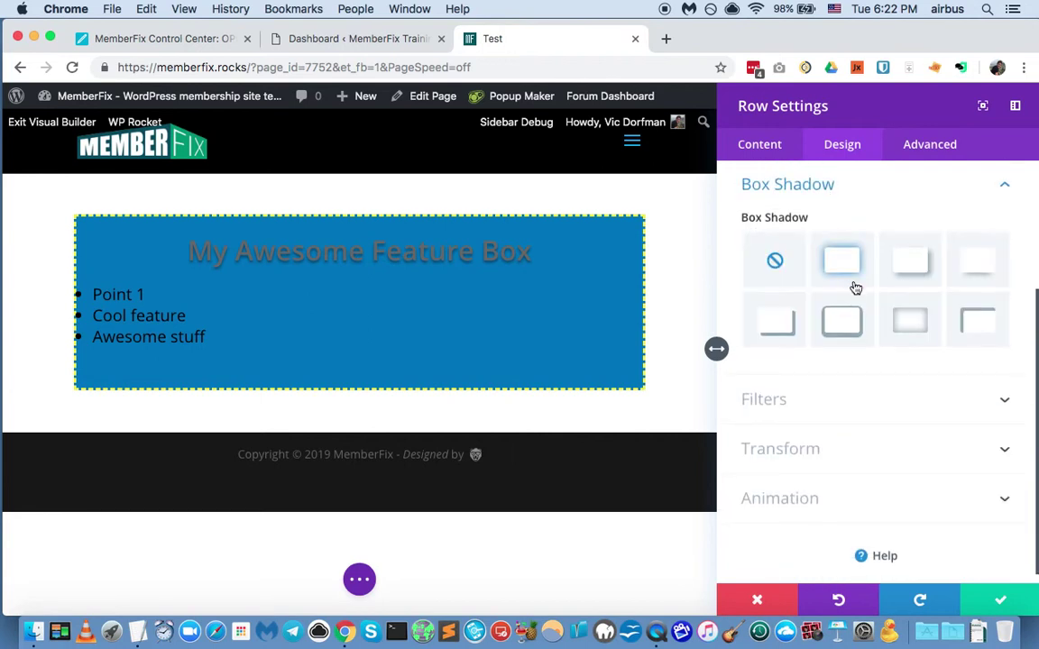
{"action": "left_click", "coordinate": [978, 320]}
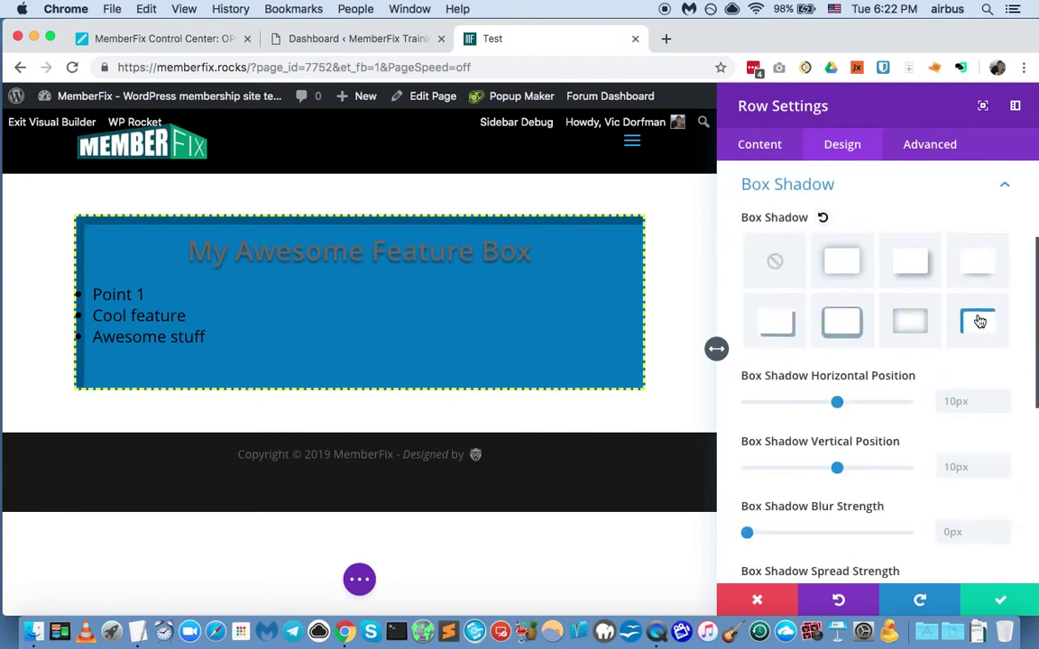
{"action": "left_click", "coordinate": [911, 321]}
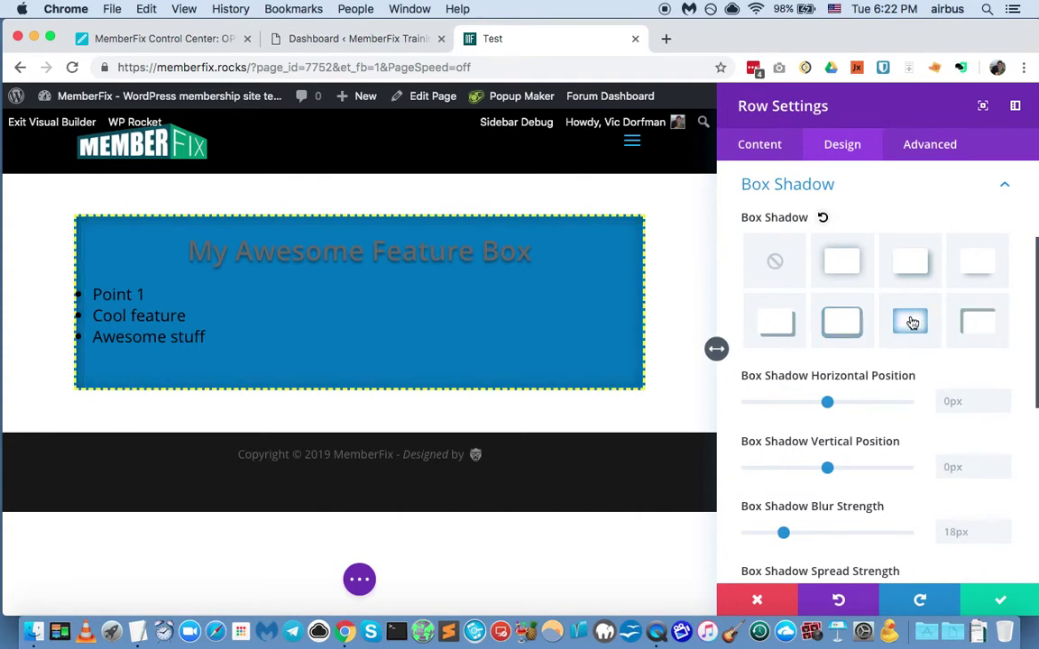
{"action": "scroll", "coordinate": [790, 287], "scroll_direction": "down", "scroll_amount": 3}
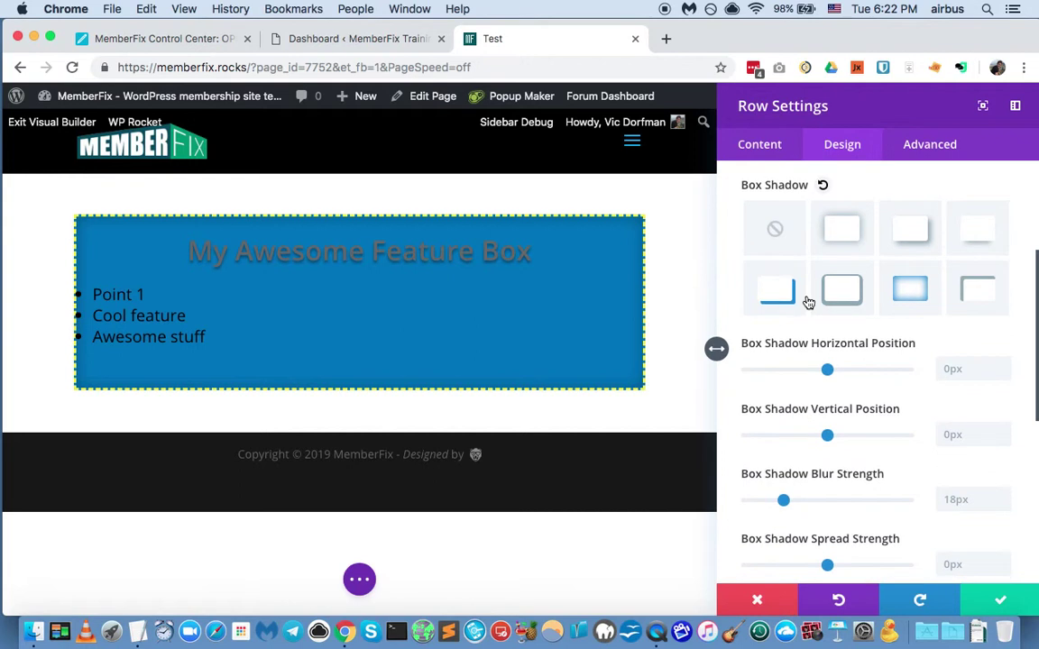
{"action": "scroll", "coordinate": [808, 305], "scroll_direction": "down", "scroll_amount": 10}
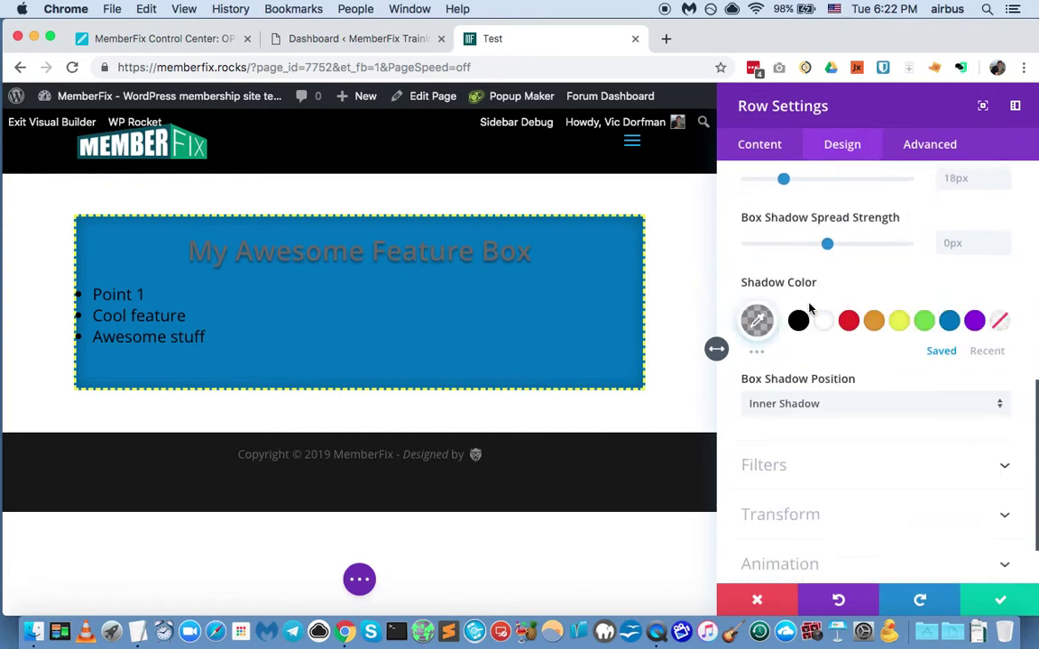
{"action": "scroll", "coordinate": [808, 307], "scroll_direction": "down", "scroll_amount": 1}
{"action": "scroll", "coordinate": [809, 311], "scroll_direction": "up", "scroll_amount": 10}
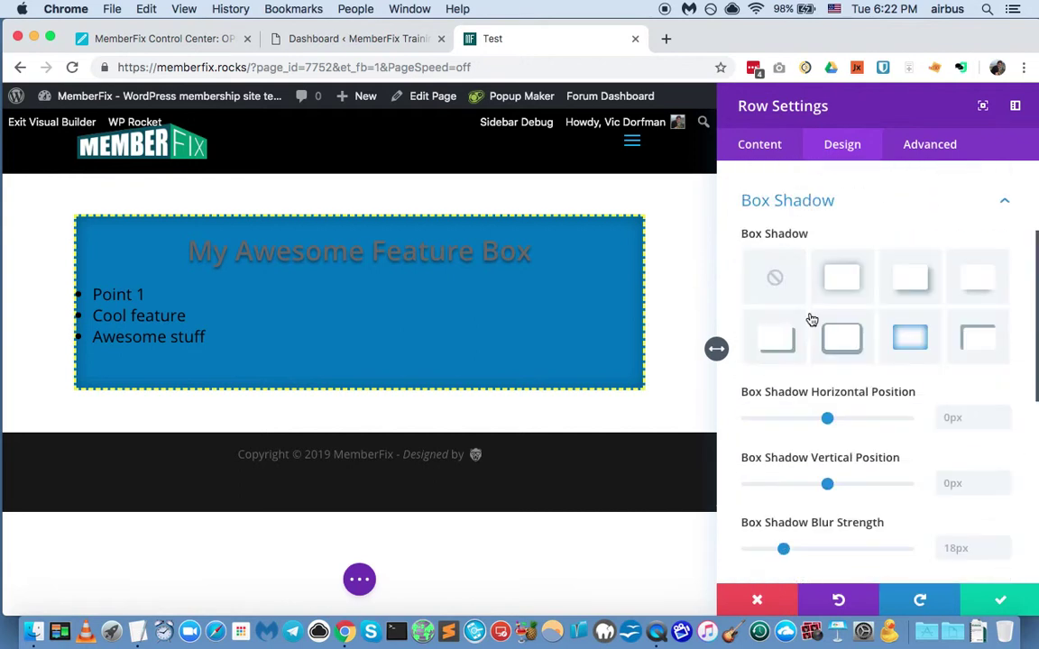
Change the row's background color to light blue #62c0f7 and close the row settings.
{"action": "left_click", "coordinate": [773, 142]}
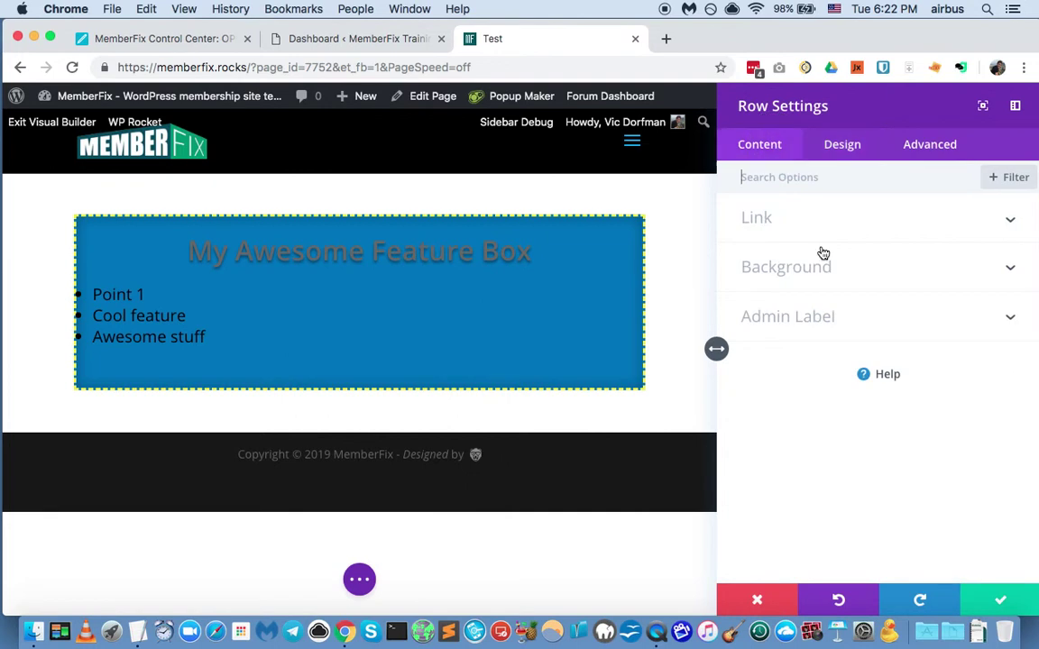
{"action": "left_click", "coordinate": [818, 274]}
{"action": "scroll", "coordinate": [819, 280], "scroll_direction": "down", "scroll_amount": 1}
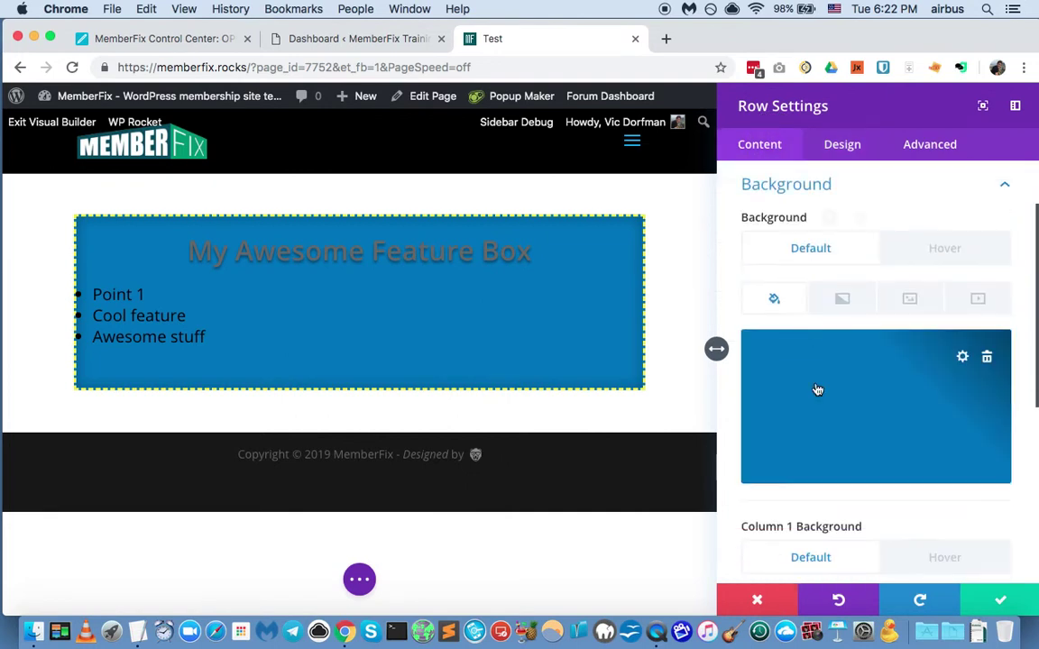
{"action": "left_click", "coordinate": [832, 383]}
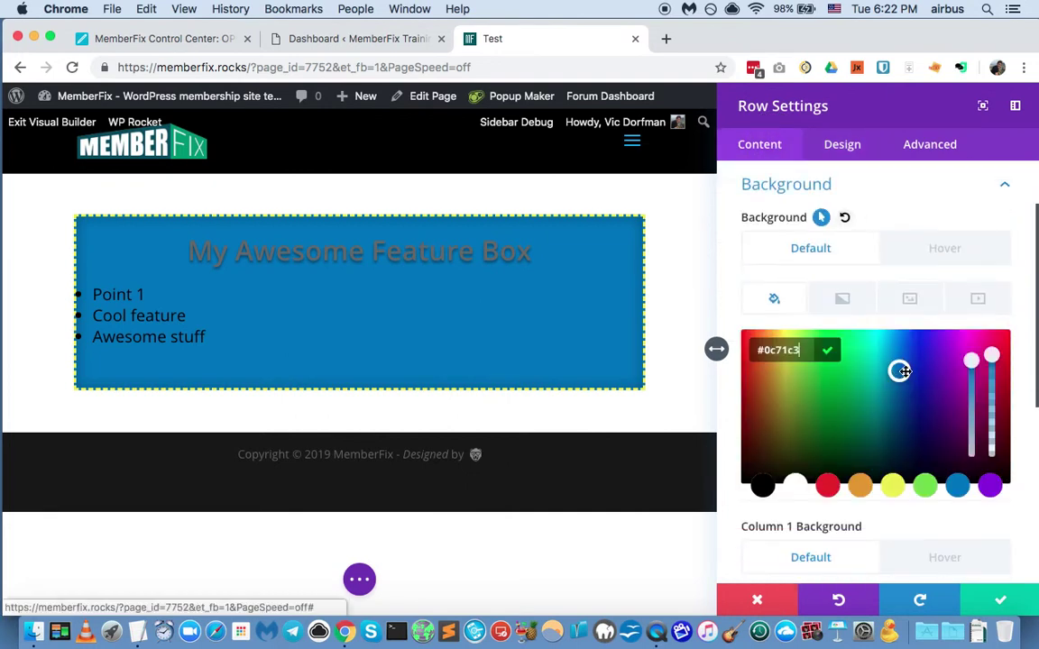
{"action": "left_click", "coordinate": [901, 364]}
{"action": "left_click_drag", "start_coordinate": [898, 359], "coordinate": [895, 340]}
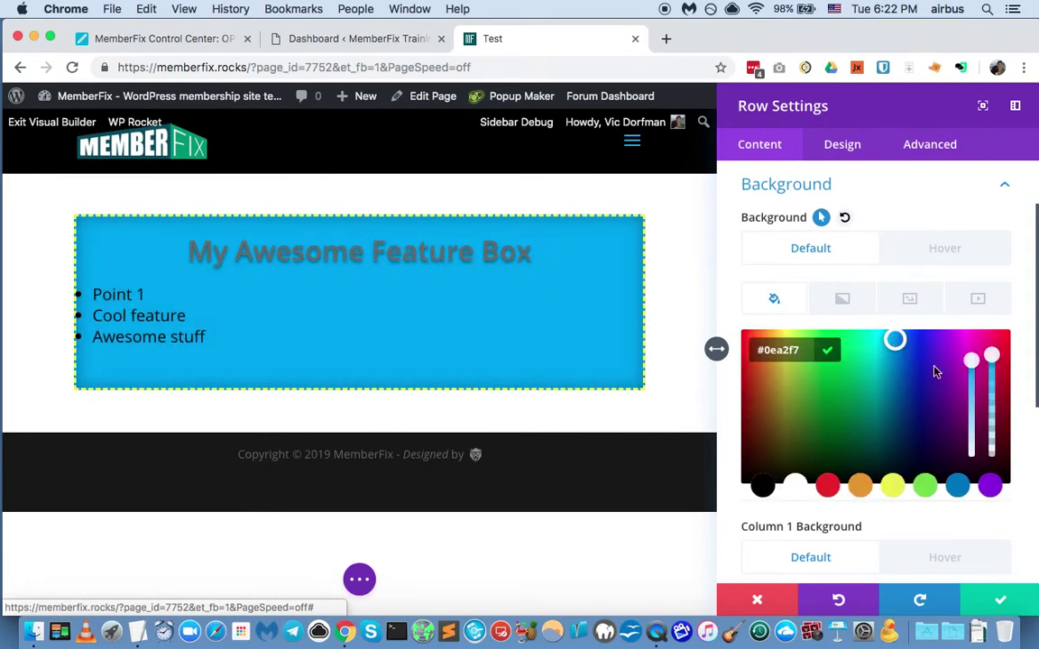
{"action": "left_click_drag", "start_coordinate": [971, 361], "coordinate": [971, 394]}
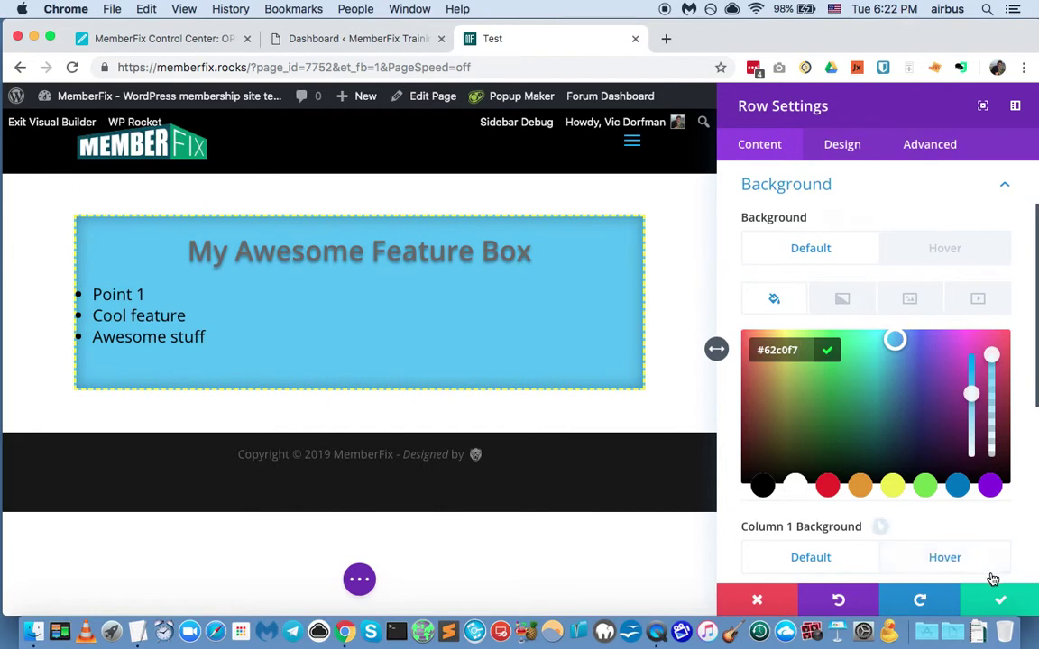
{"action": "left_click", "coordinate": [514, 305]}
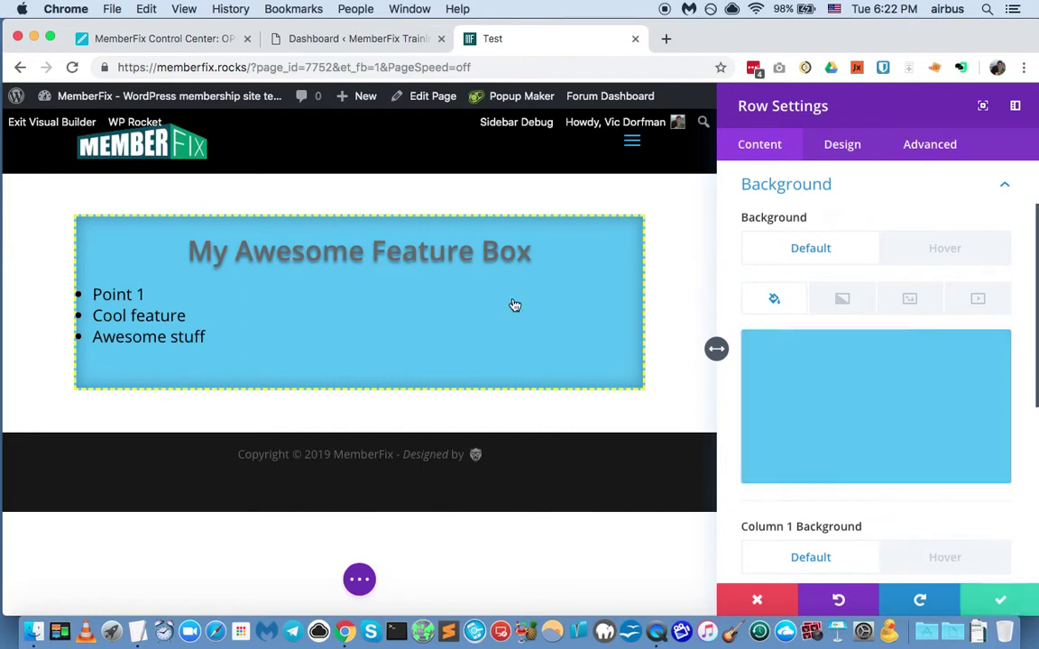
{"action": "left_click", "coordinate": [514, 305]}
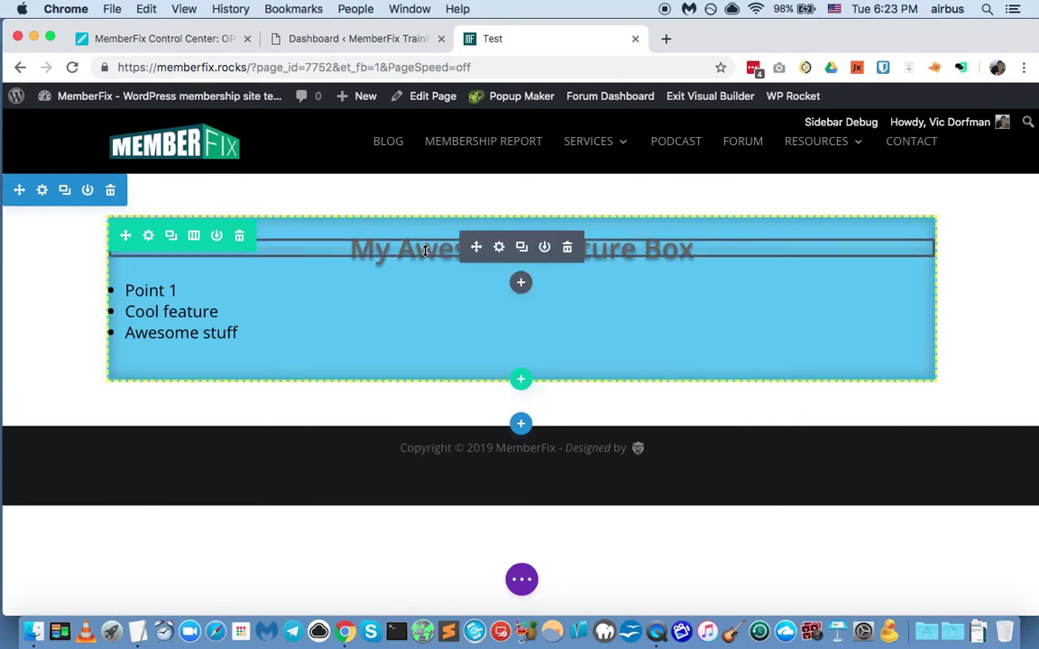
Set the Heading 2 text color of the "My Awesome Feature Box" title module to white #ffffff.
{"action": "left_click", "coordinate": [500, 248]}
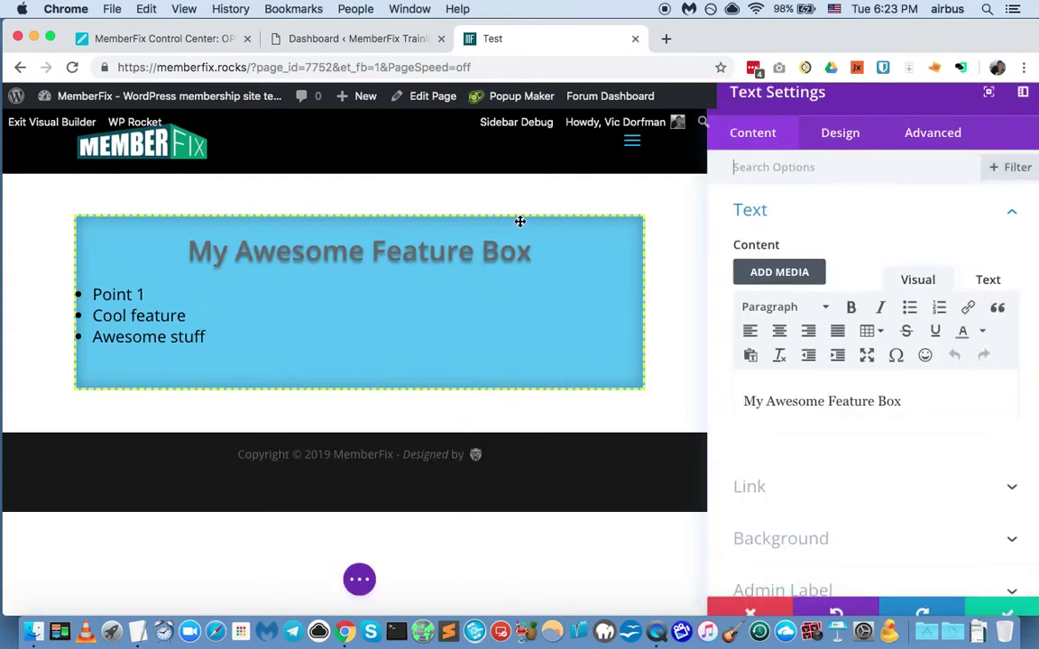
{"action": "left_click", "coordinate": [840, 144]}
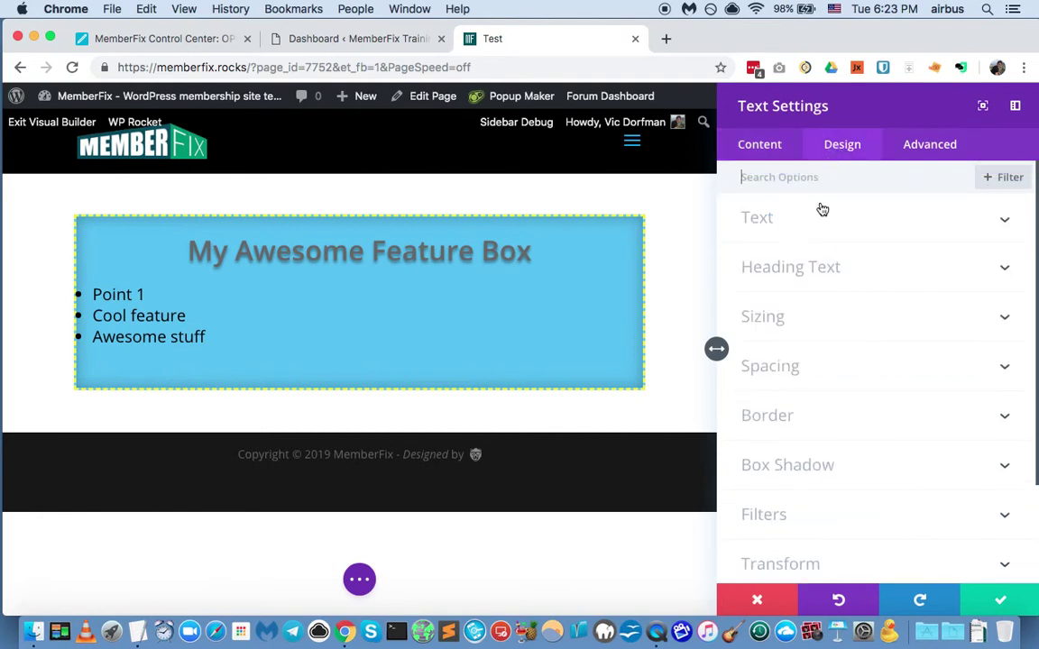
{"action": "left_click", "coordinate": [790, 257]}
{"action": "scroll", "coordinate": [792, 224], "scroll_direction": "down", "scroll_amount": 3}
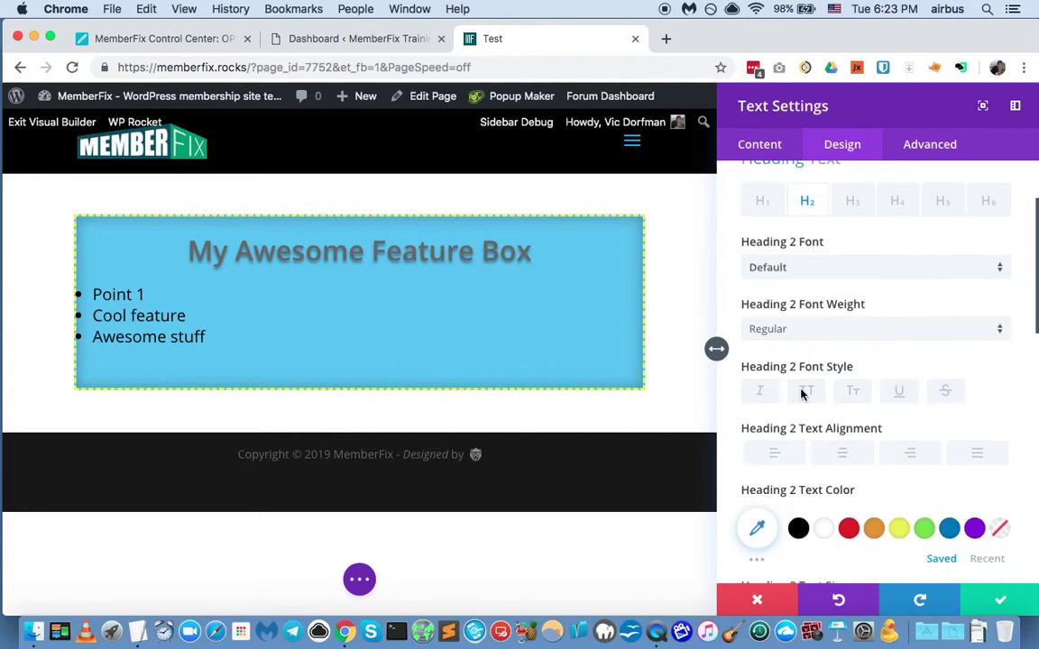
{"action": "scroll", "coordinate": [801, 394], "scroll_direction": "down", "scroll_amount": 2}
{"action": "left_click", "coordinate": [822, 481]}
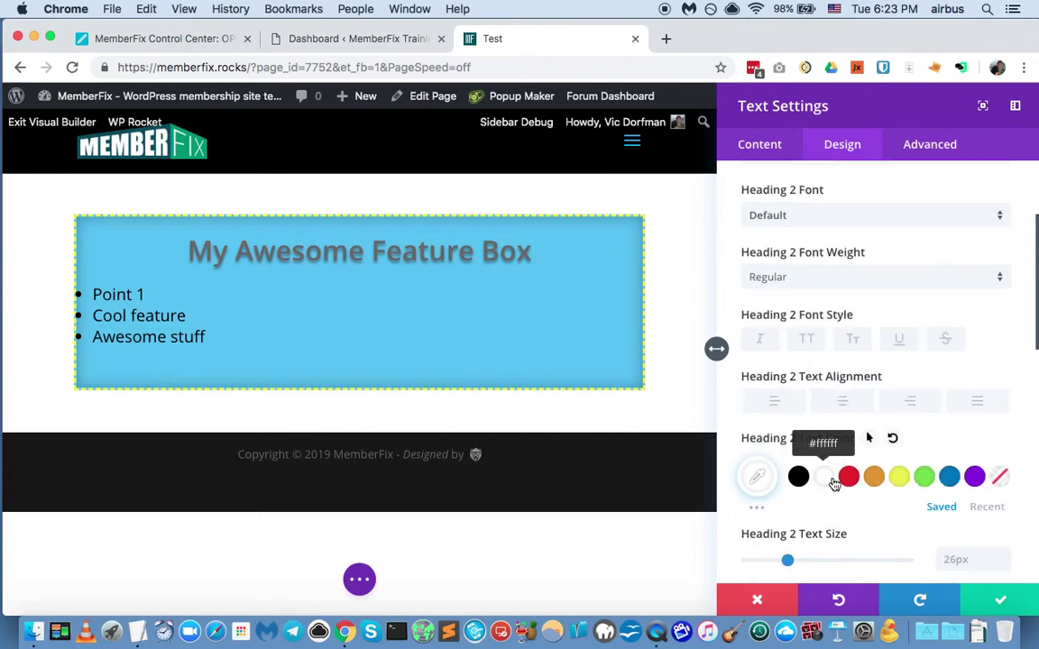
{"action": "scroll", "coordinate": [803, 227], "scroll_direction": "up", "scroll_amount": 4}
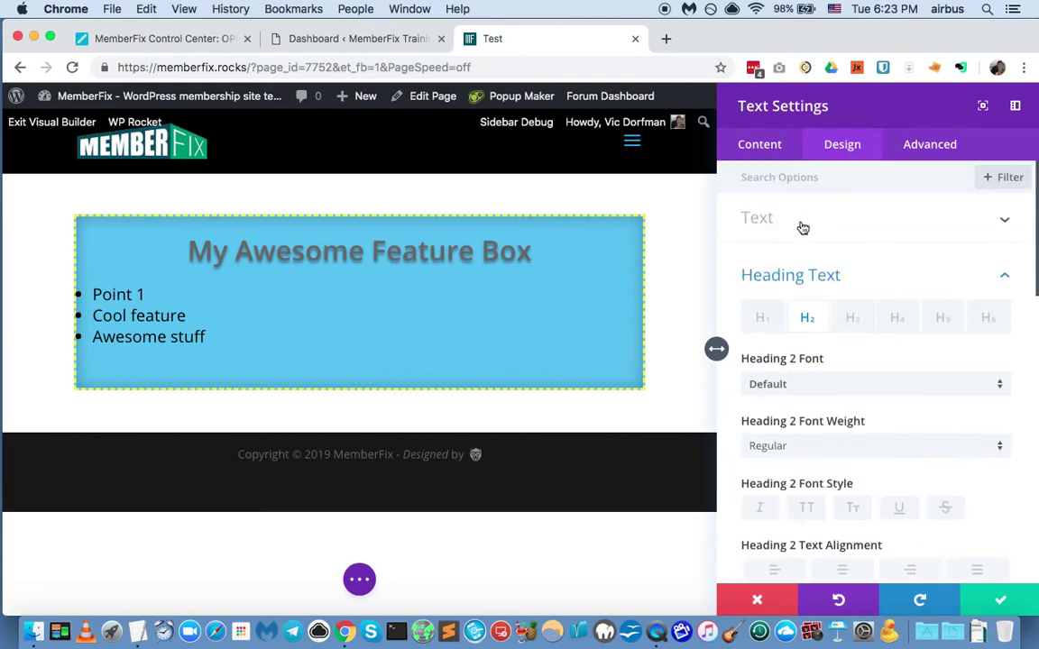
Set the title's body text color to white #ffffff and its font weight to Ultra Bold, closing its settings.
{"action": "left_click", "coordinate": [802, 227]}
{"action": "scroll", "coordinate": [800, 342], "scroll_direction": "down", "scroll_amount": 1}
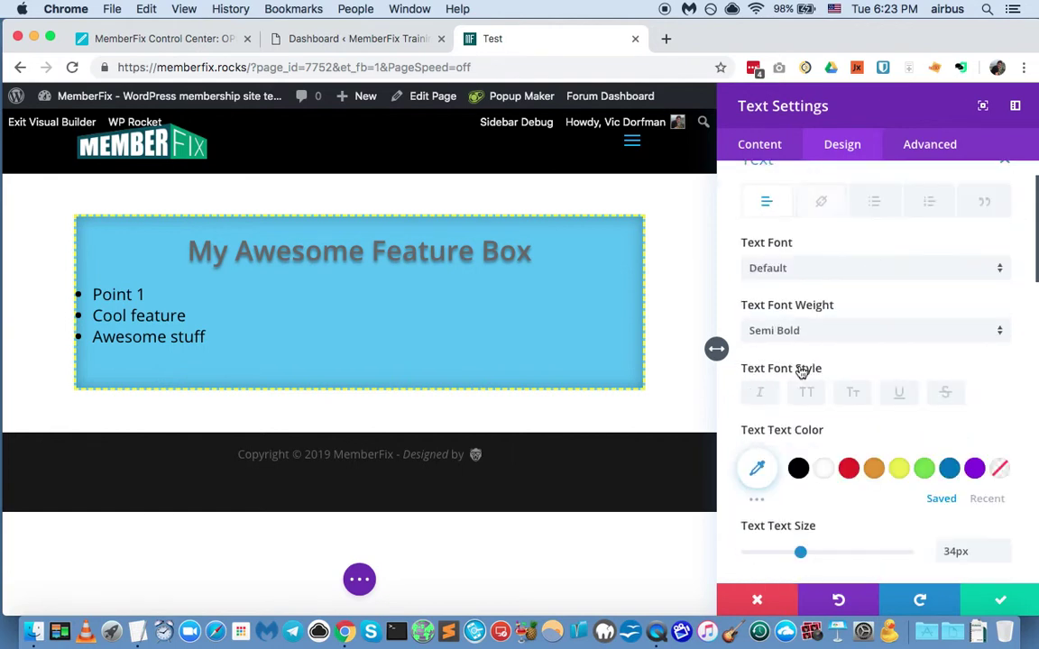
{"action": "left_click", "coordinate": [825, 469]}
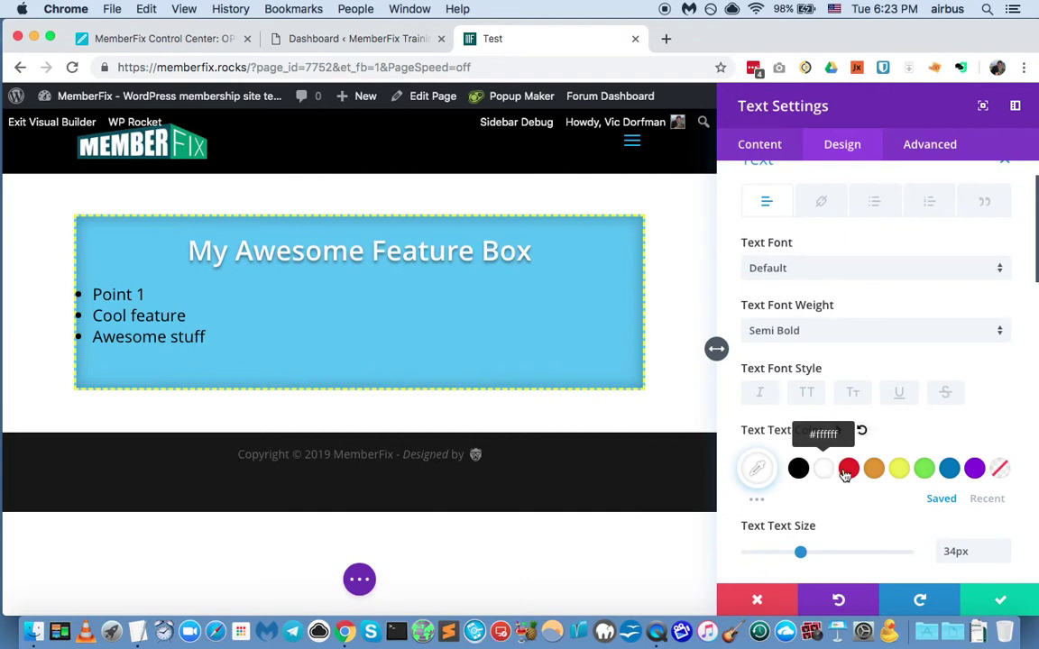
{"action": "left_click", "coordinate": [796, 331]}
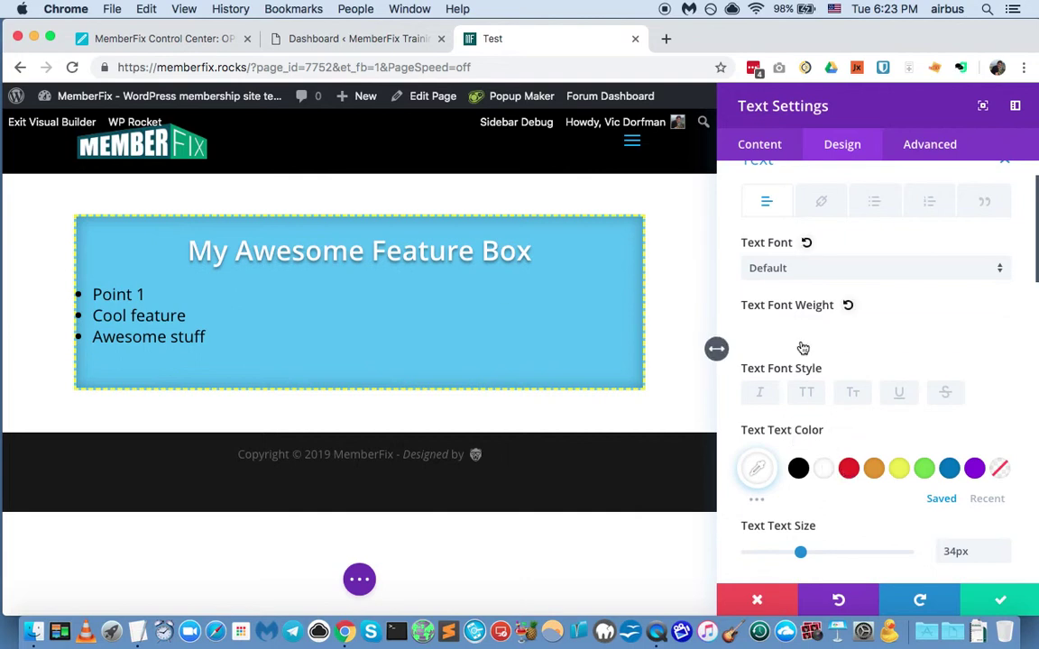
{"action": "left_click", "coordinate": [814, 460]}
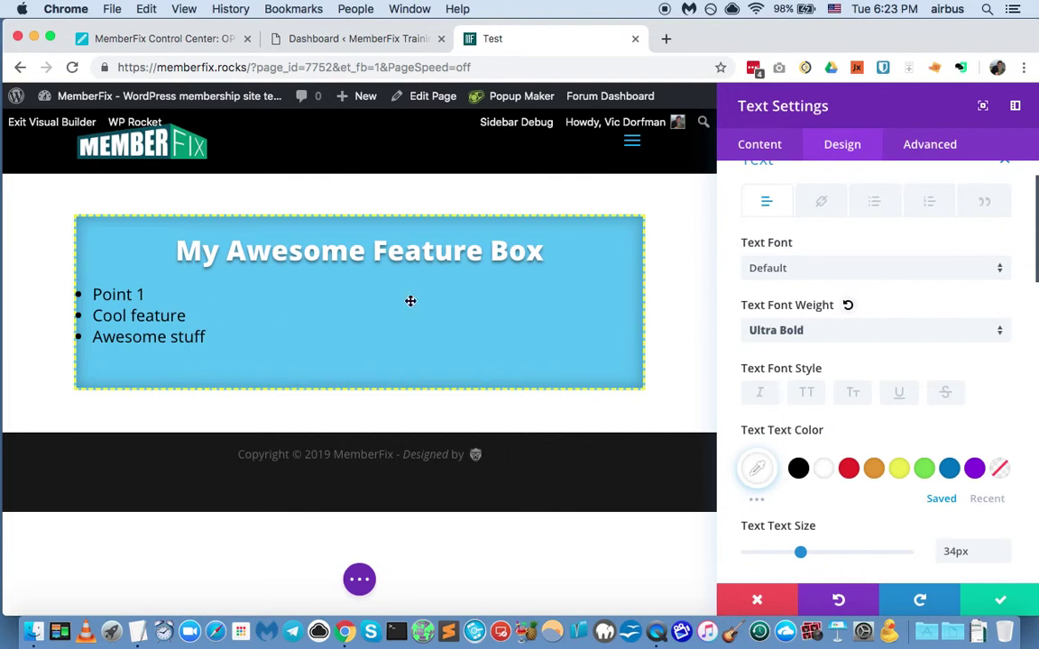
{"action": "left_click", "coordinate": [473, 393]}
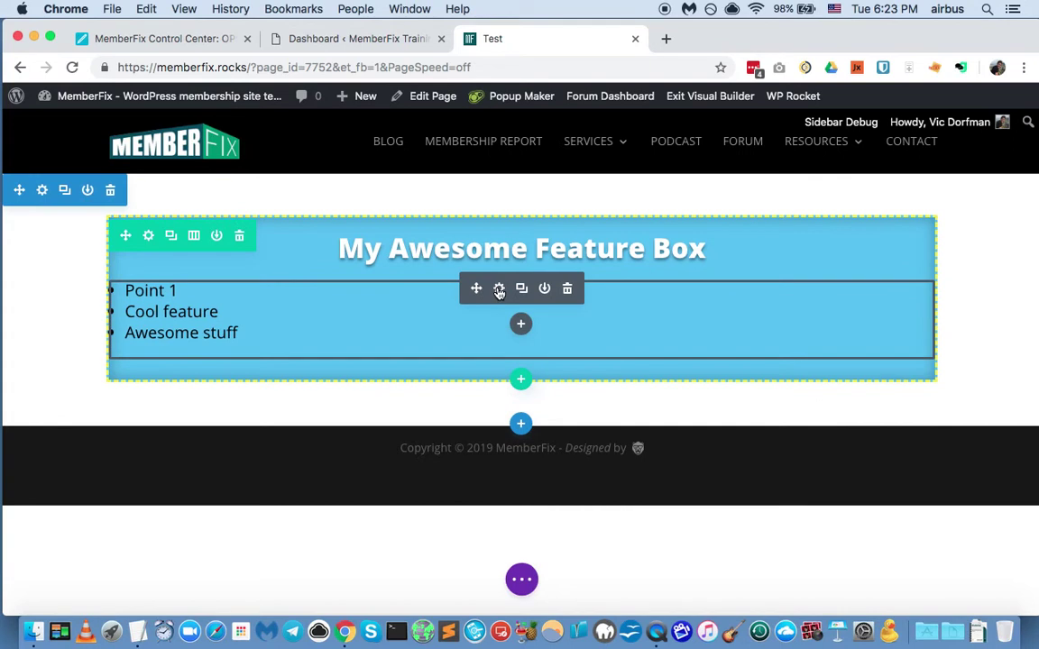
Enable responsive custom margins for the bulleted list module, preview the tablet and phone layouts, and return to Desktop.
{"action": "left_click", "coordinate": [499, 289]}
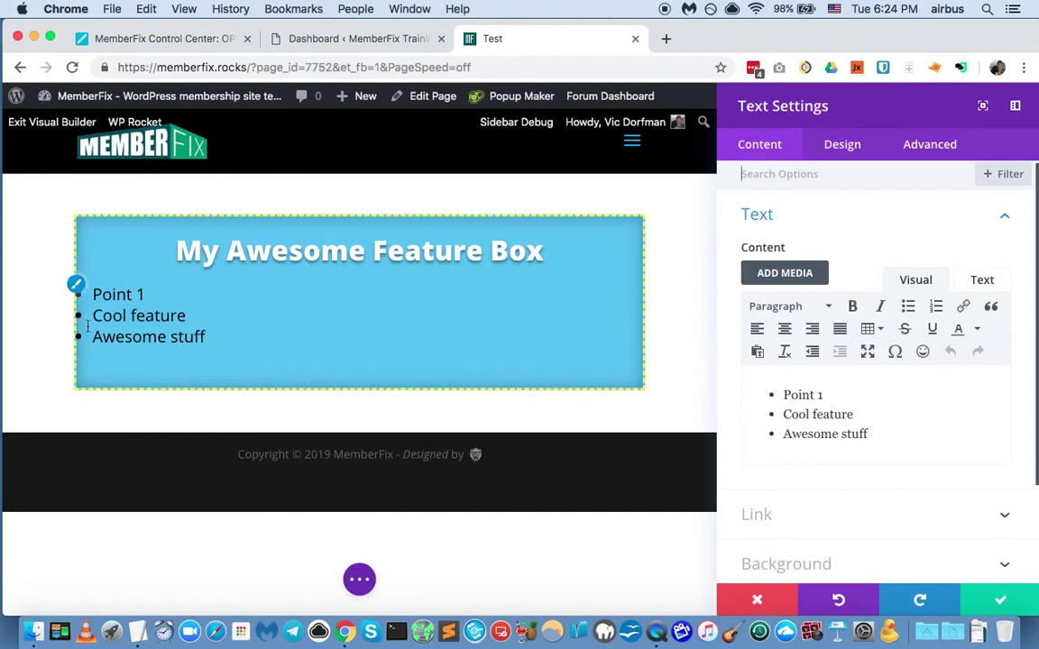
{"action": "left_click", "coordinate": [840, 145]}
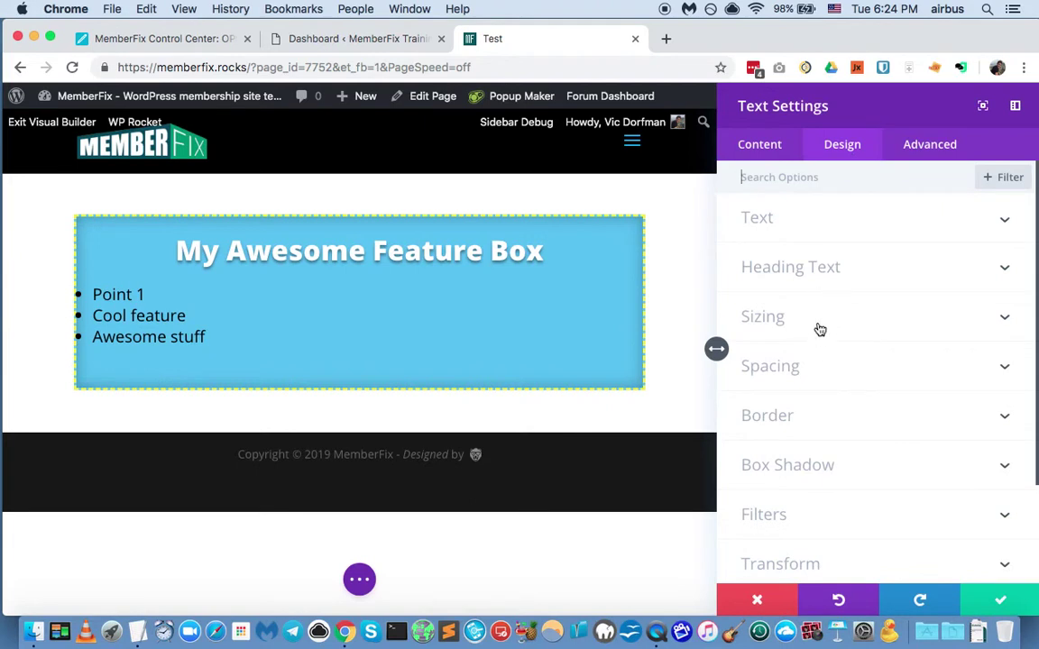
{"action": "left_click", "coordinate": [820, 329]}
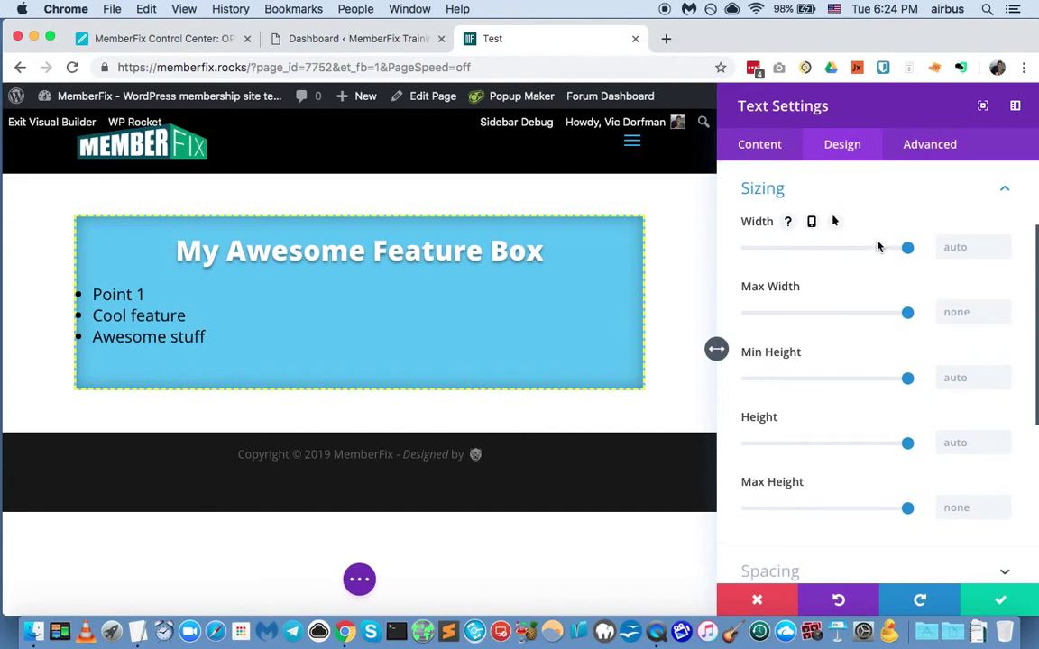
{"action": "scroll", "coordinate": [853, 289], "scroll_direction": "down", "scroll_amount": 3}
{"action": "left_click", "coordinate": [791, 494]}
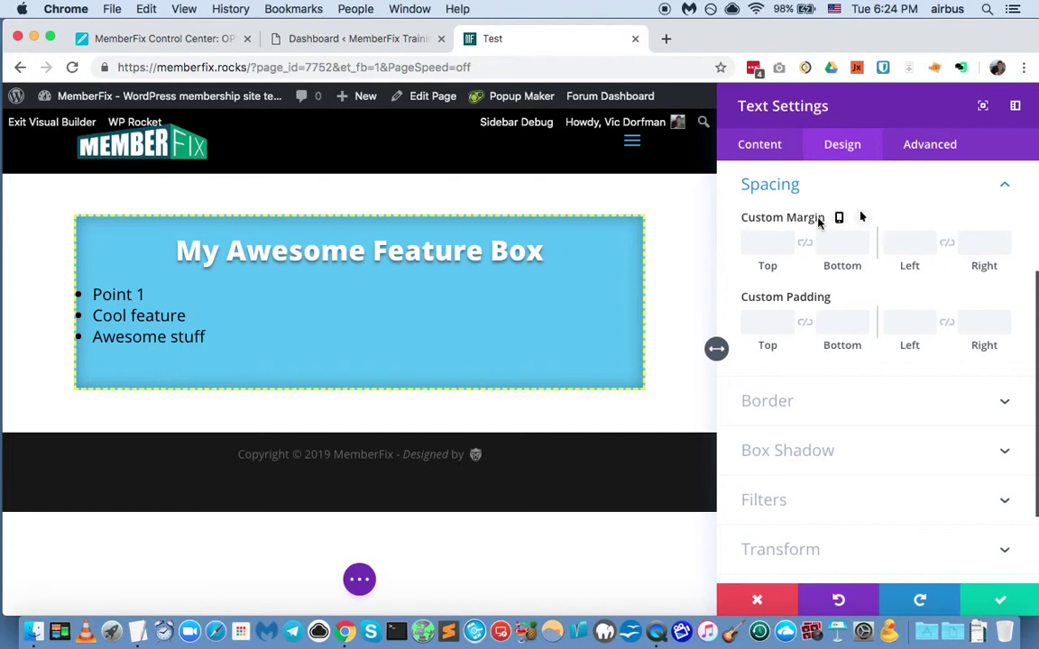
{"action": "left_click", "coordinate": [840, 220]}
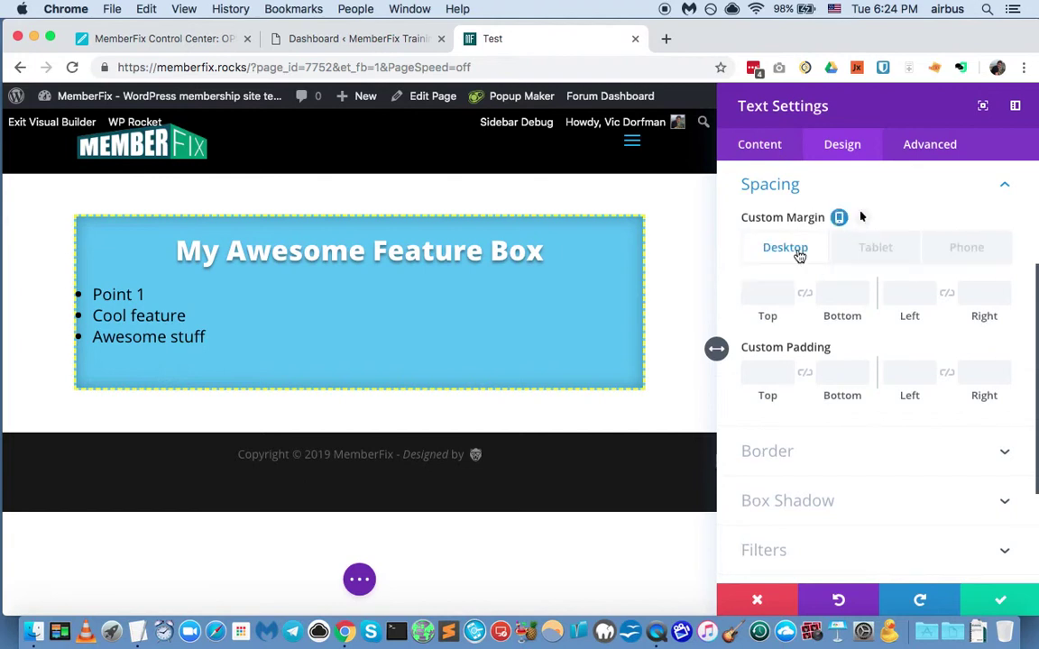
{"action": "left_click", "coordinate": [859, 258]}
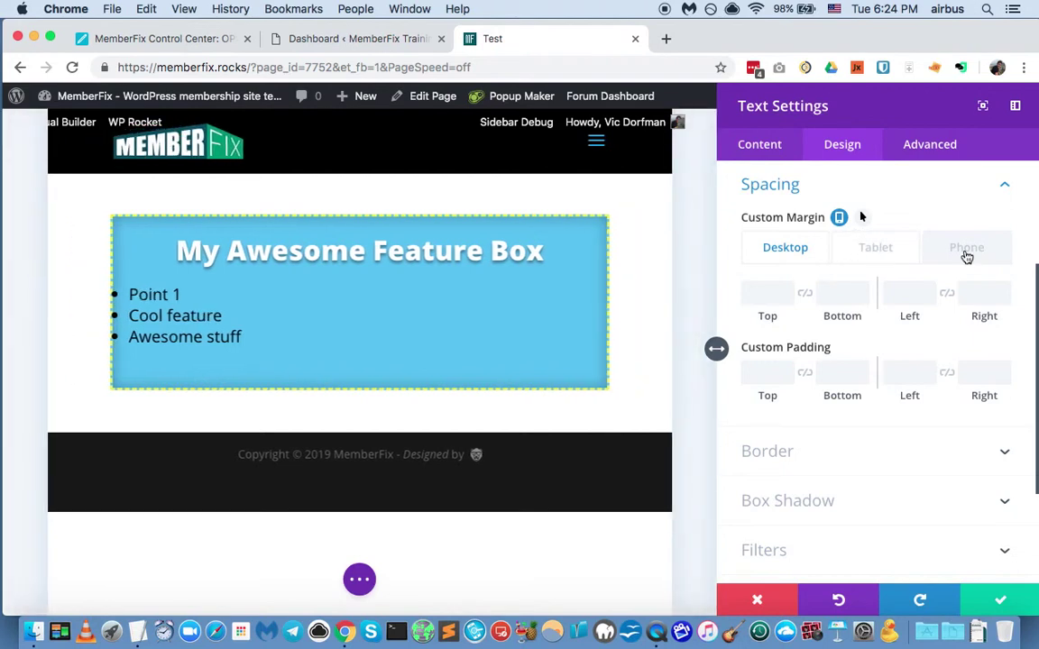
{"action": "left_click", "coordinate": [875, 248]}
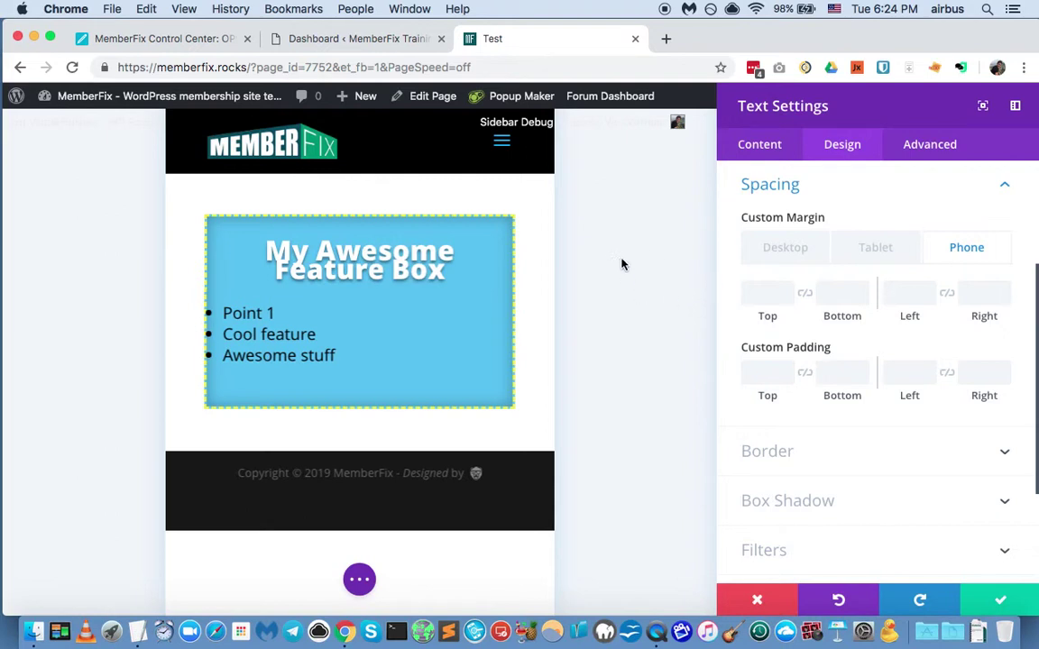
{"action": "left_click", "coordinate": [789, 252]}
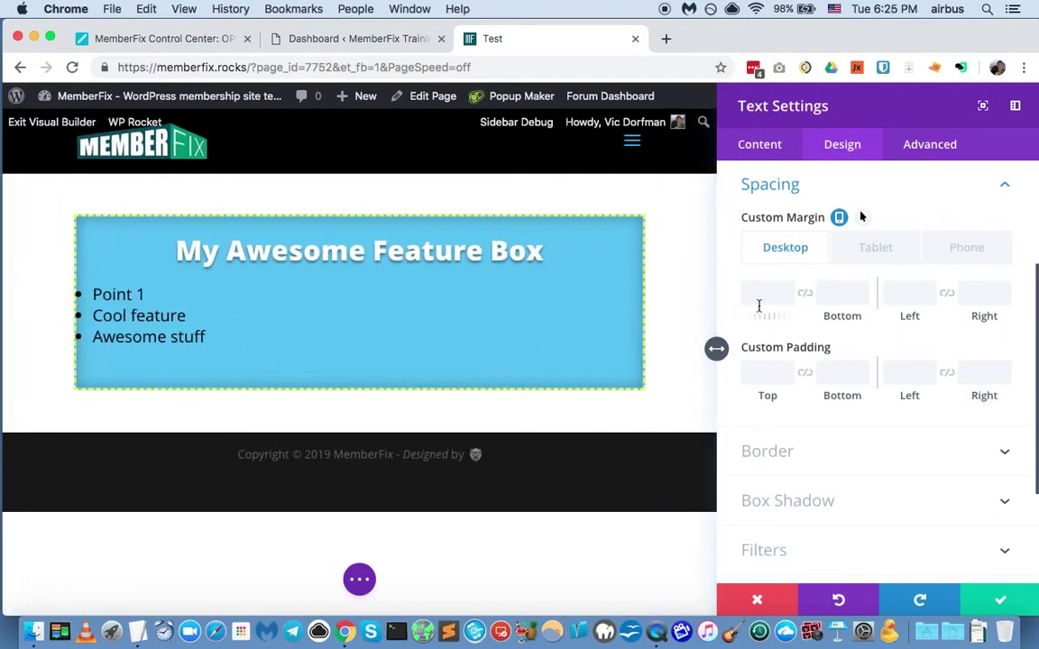
Try a 20px top padding on the bulleted list module, clear it, and set its left padding to 50px.
{"action": "left_click", "coordinate": [766, 375]}
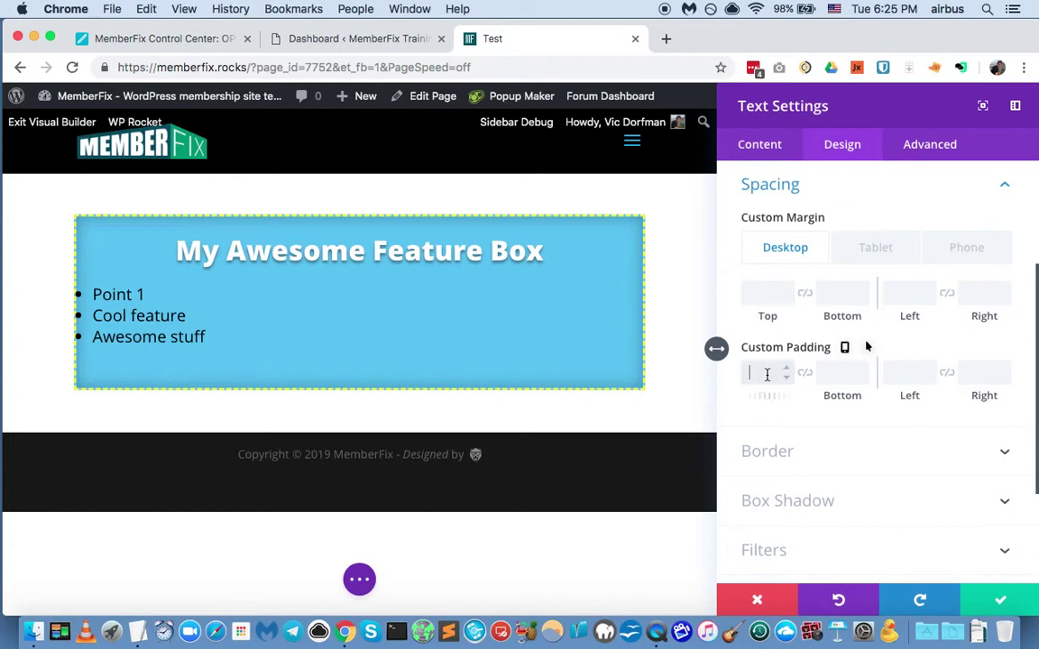
{"action": "type", "text": "20px"}
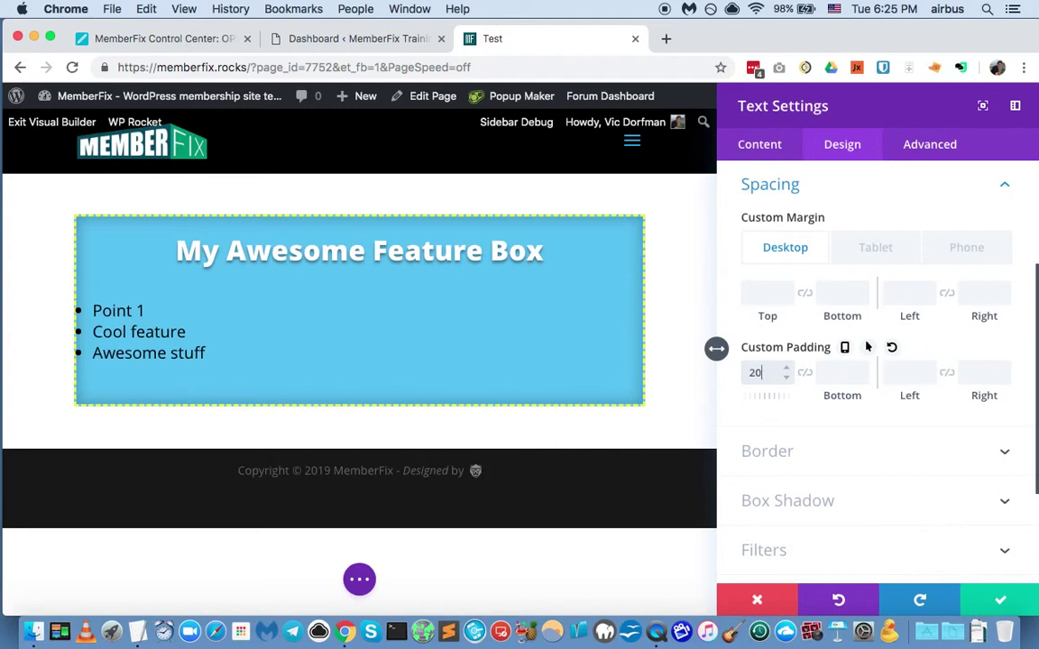
{"action": "left_click", "coordinate": [902, 371]}
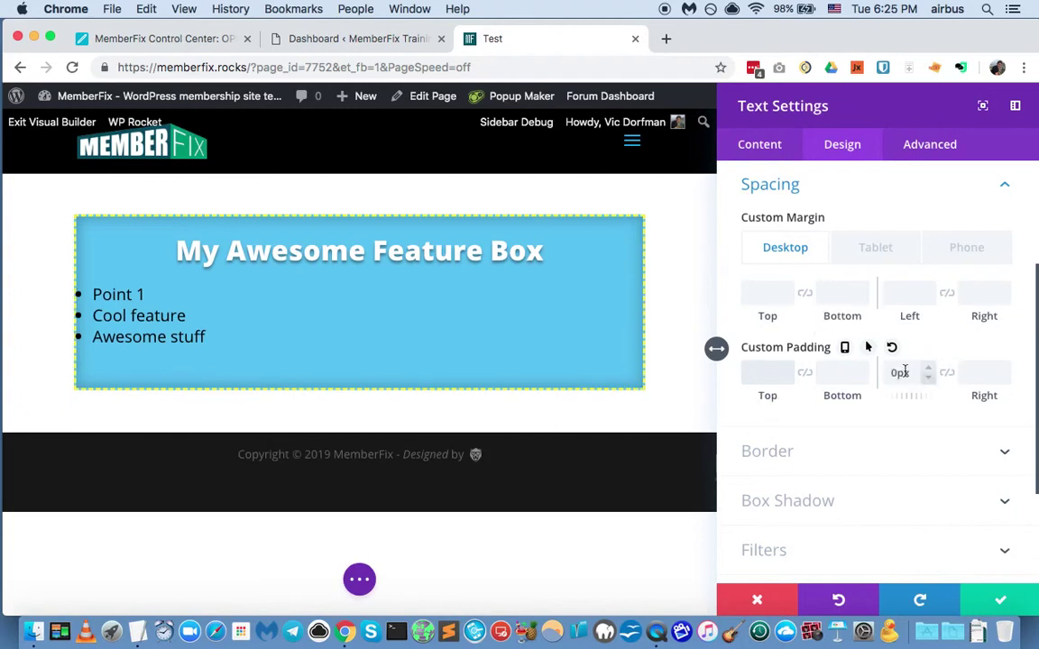
{"action": "type", "text": "20"}
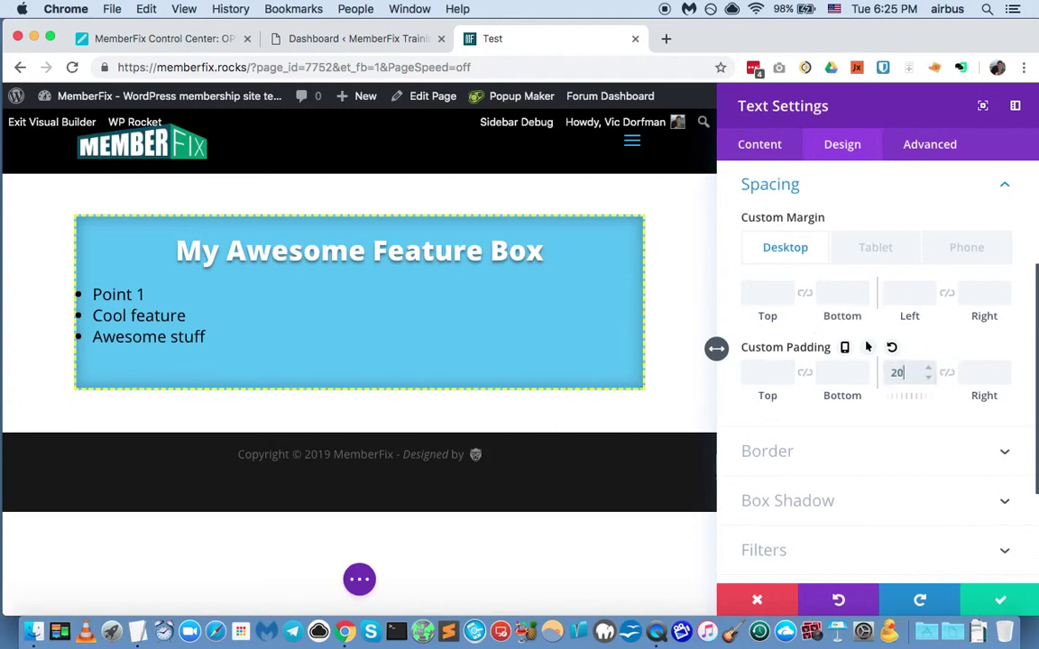
{"action": "type", "text": "px"}
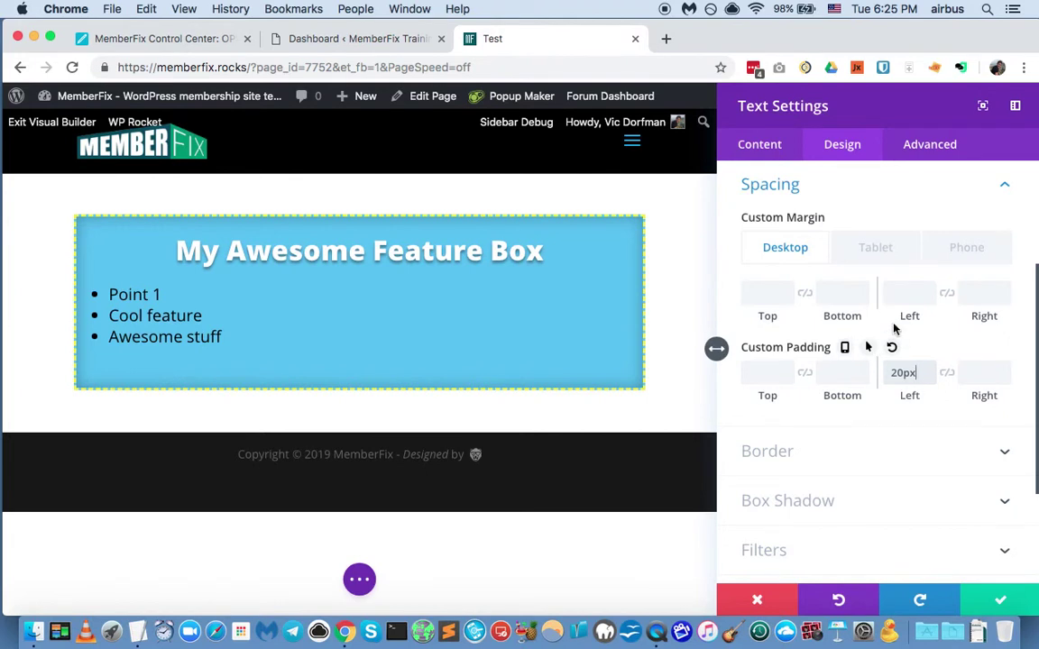
{"action": "double_click", "coordinate": [901, 371]}
{"action": "type", "text": "50"}
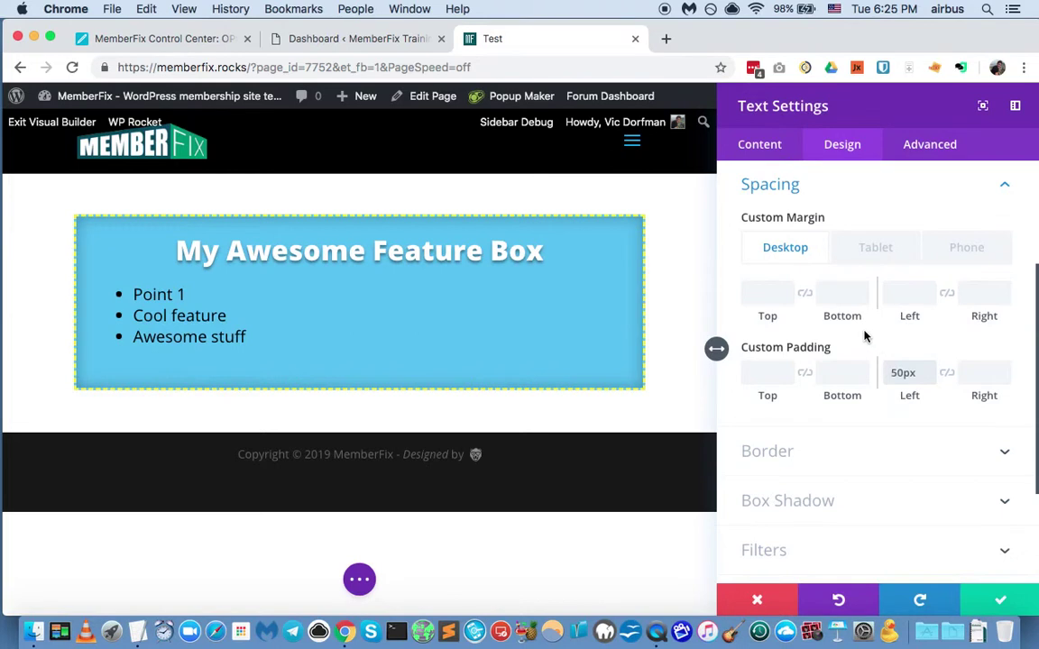
Enable responsive custom padding for the bulleted list, preview the tablet and phone layouts, and save the module settings.
{"action": "left_click", "coordinate": [846, 349]}
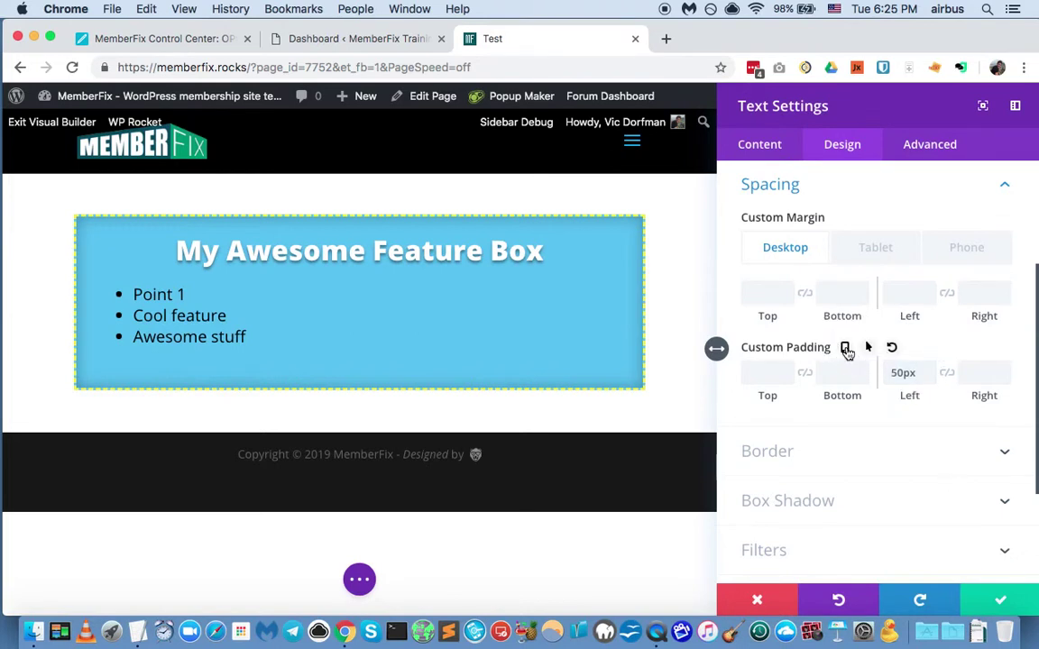
{"action": "left_click", "coordinate": [846, 350]}
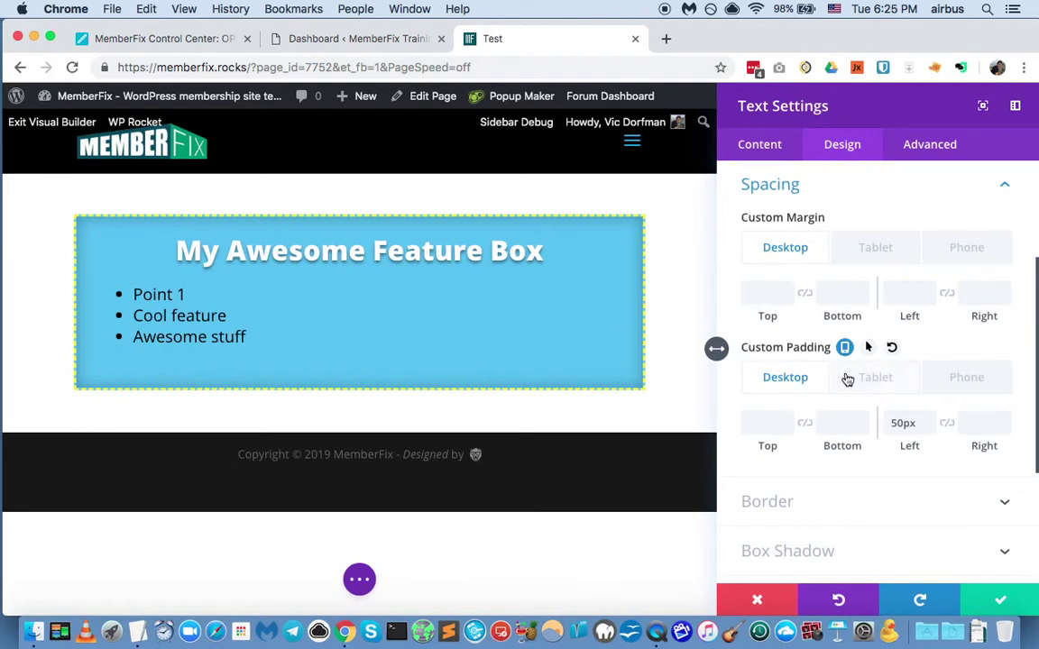
{"action": "left_click", "coordinate": [869, 379]}
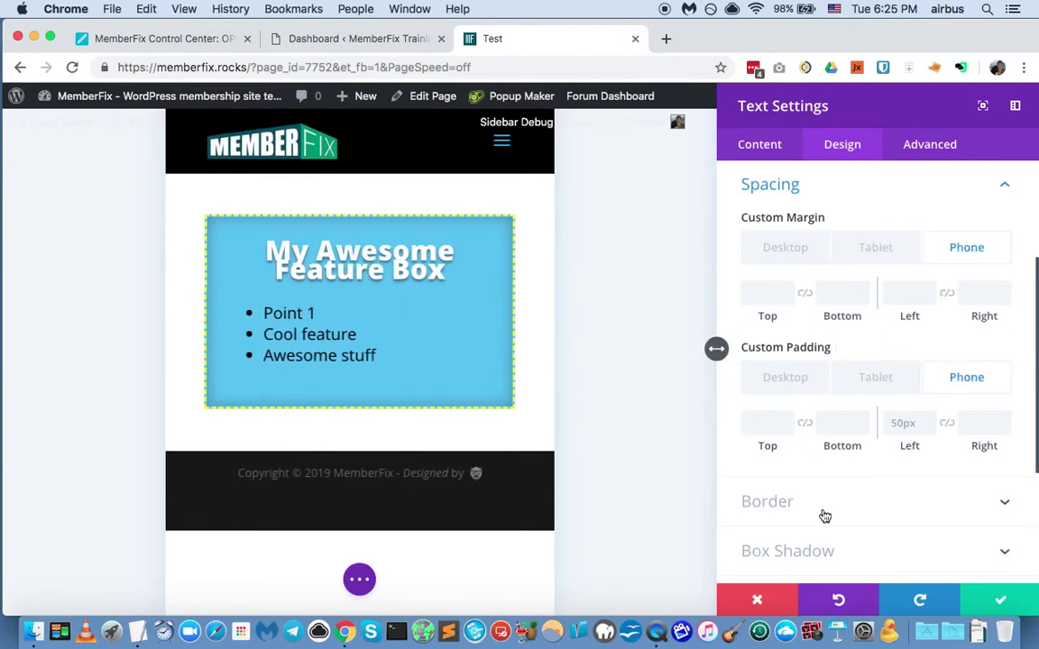
{"action": "left_click", "coordinate": [991, 602]}
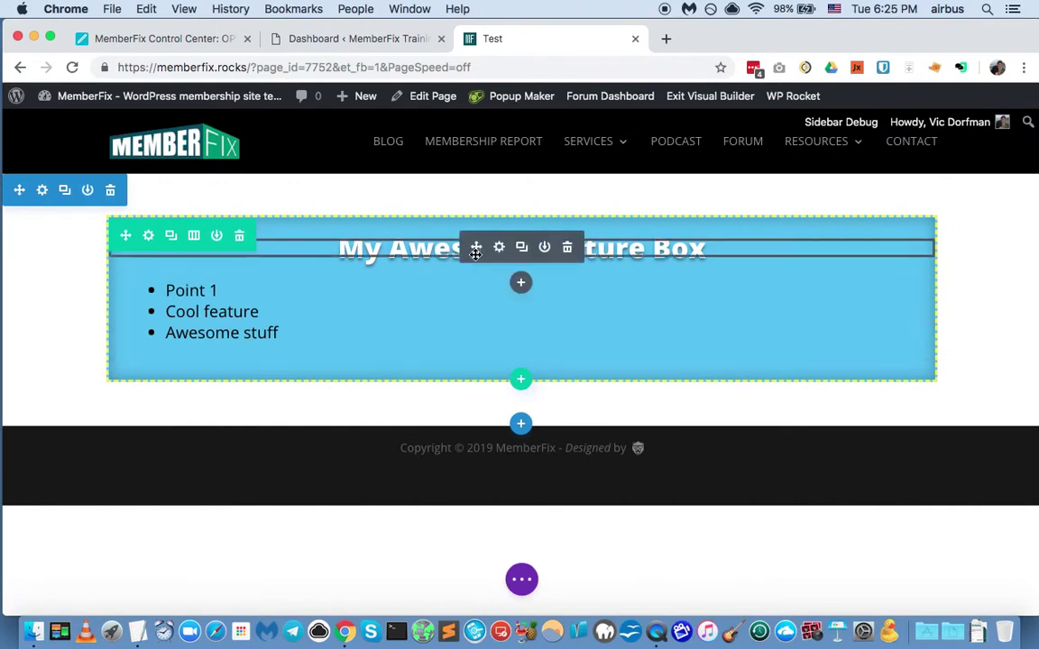
Enable responsive text size for the "My Awesome Feature Box" title module and preview the tablet and phone layouts.
{"action": "left_click", "coordinate": [498, 248]}
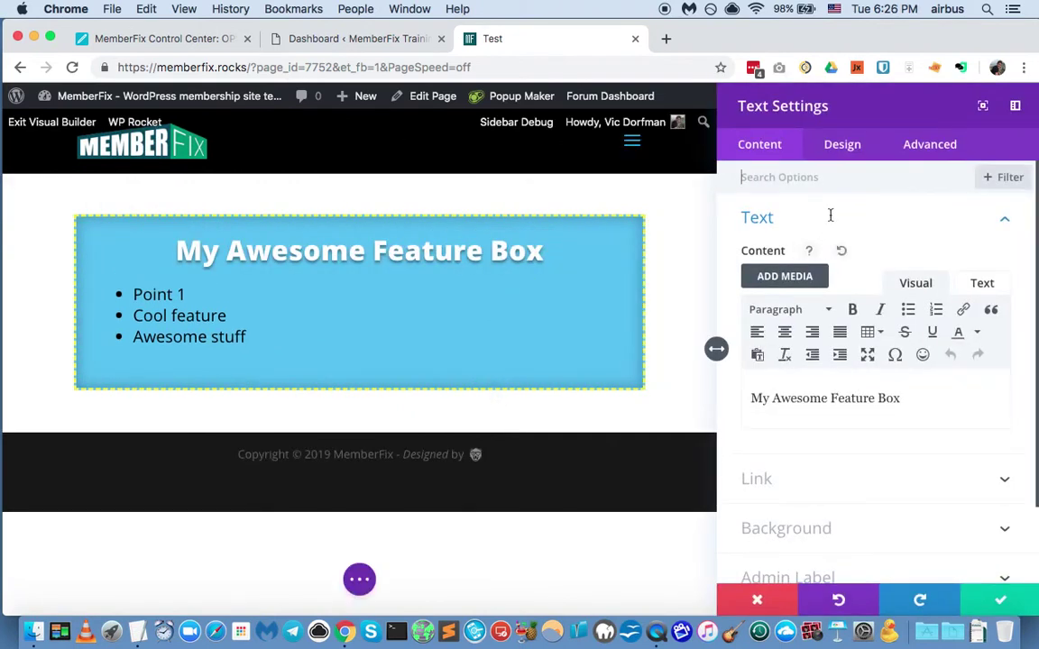
{"action": "left_click", "coordinate": [839, 185]}
{"action": "left_click", "coordinate": [844, 154]}
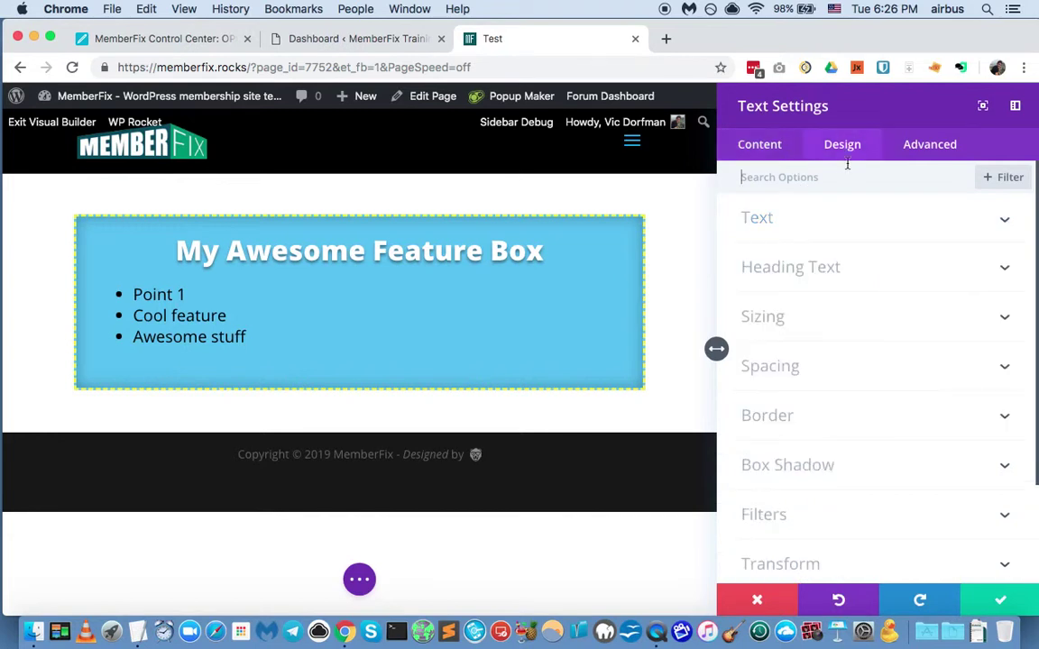
{"action": "left_click", "coordinate": [785, 233]}
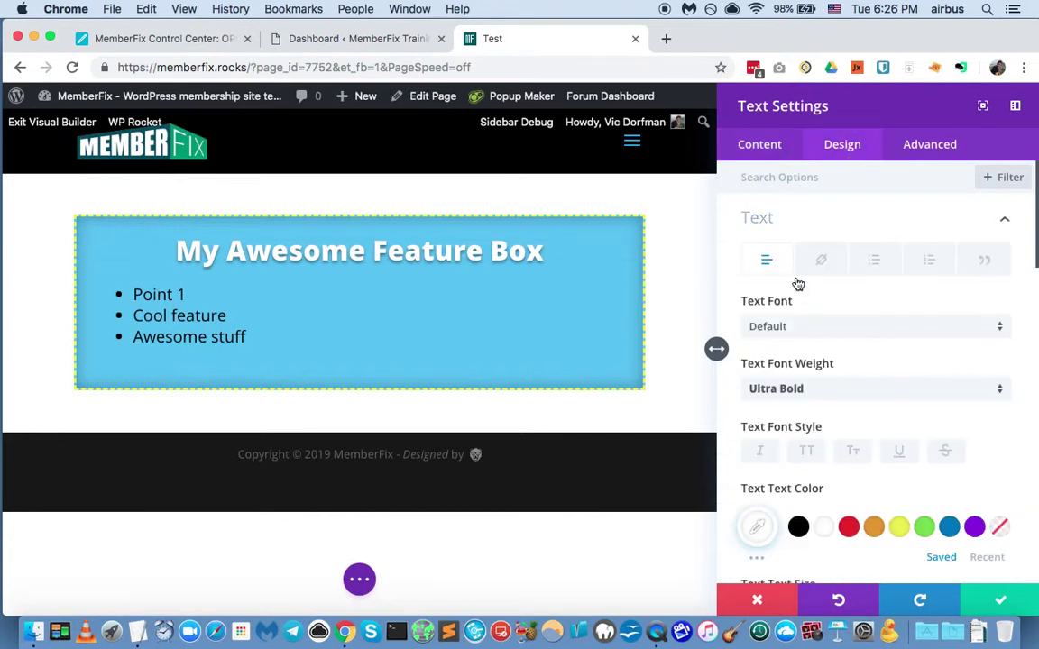
{"action": "scroll", "coordinate": [804, 295], "scroll_direction": "down", "scroll_amount": 1}
{"action": "scroll", "coordinate": [815, 370], "scroll_direction": "up", "scroll_amount": 1}
{"action": "scroll", "coordinate": [821, 335], "scroll_direction": "down", "scroll_amount": 2}
{"action": "scroll", "coordinate": [822, 335], "scroll_direction": "down", "scroll_amount": 4}
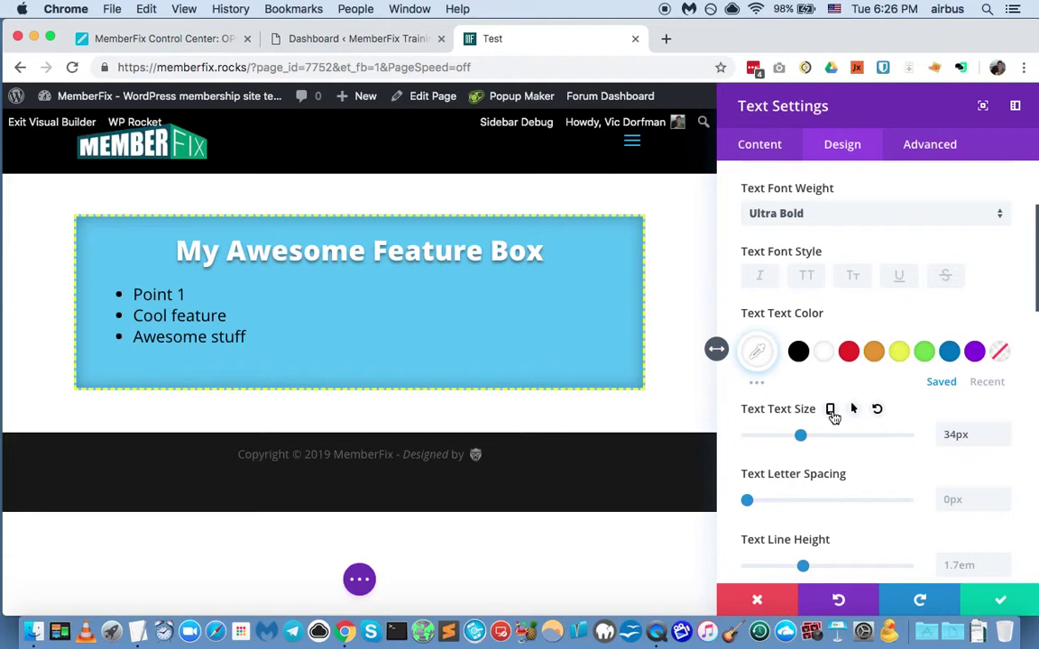
{"action": "left_click", "coordinate": [830, 410]}
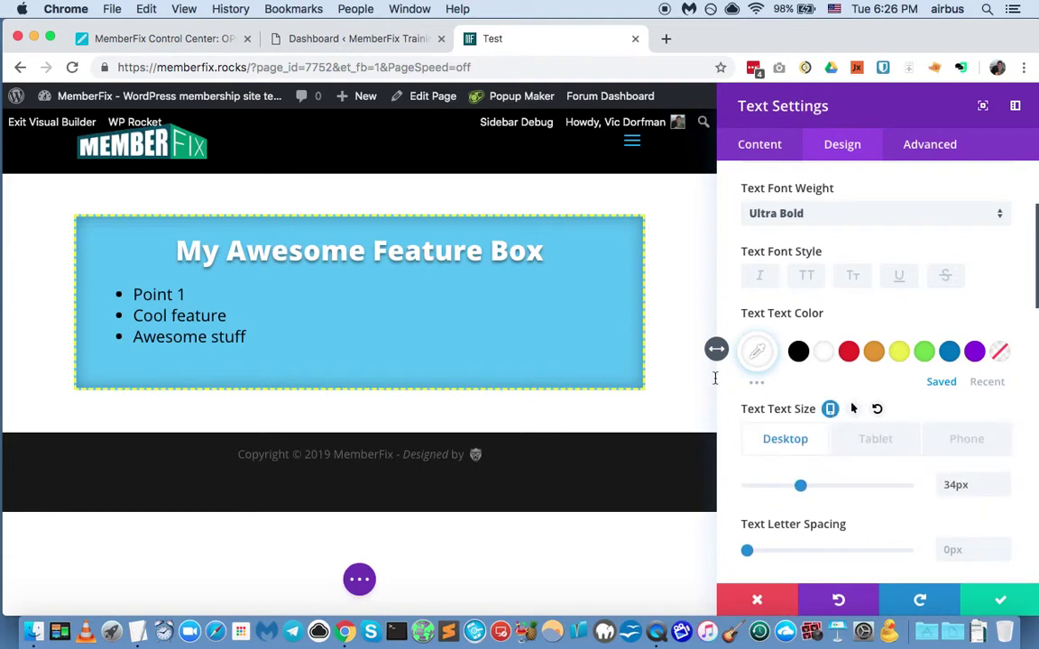
{"action": "left_click", "coordinate": [878, 439]}
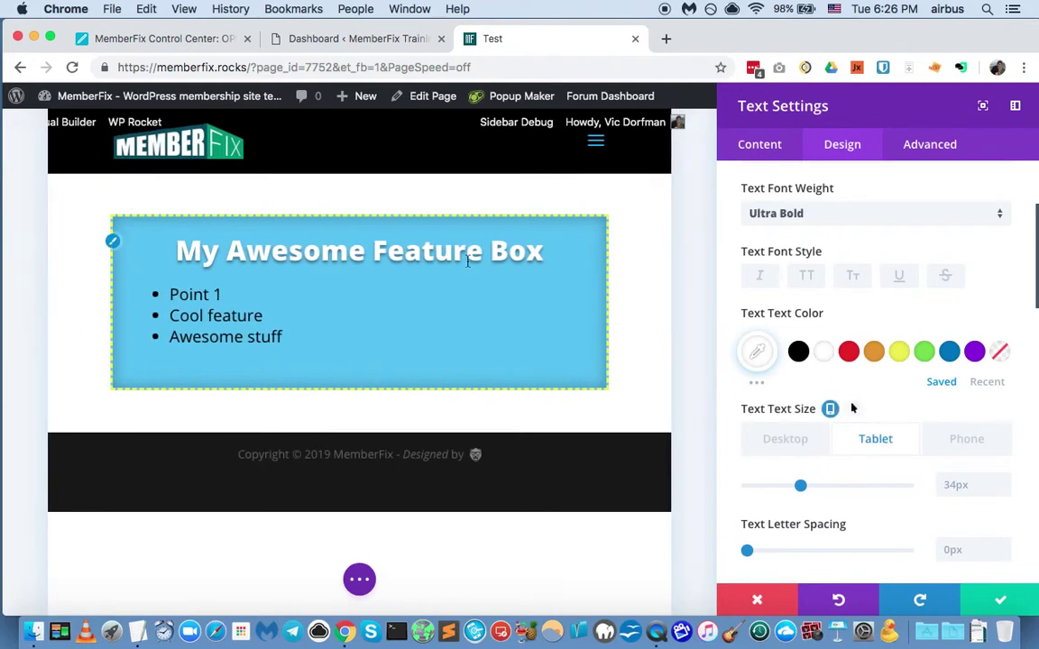
{"action": "left_click", "coordinate": [961, 457]}
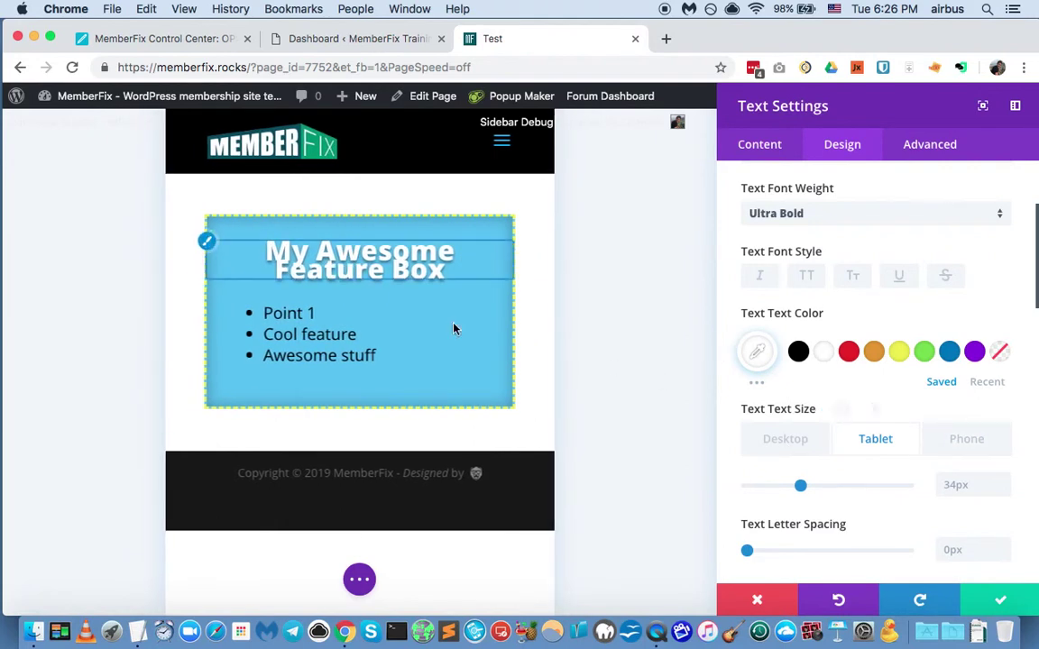
Set the title's text line height to 1.6em.
{"action": "scroll", "coordinate": [837, 443], "scroll_direction": "down", "scroll_amount": 3}
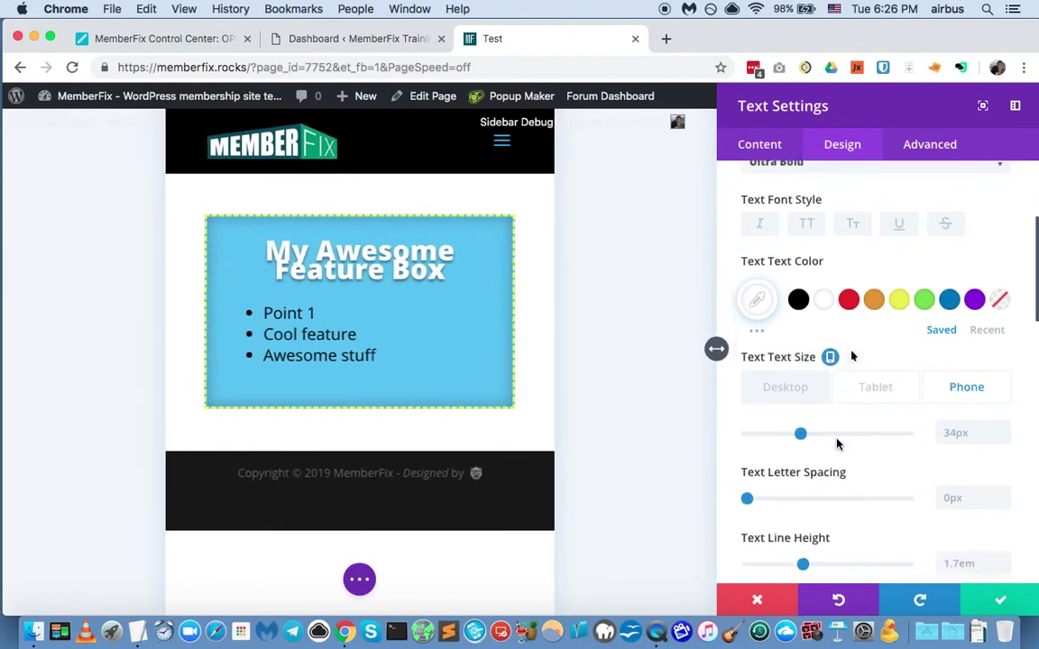
{"action": "left_click_drag", "start_coordinate": [802, 548], "coordinate": [796, 552]}
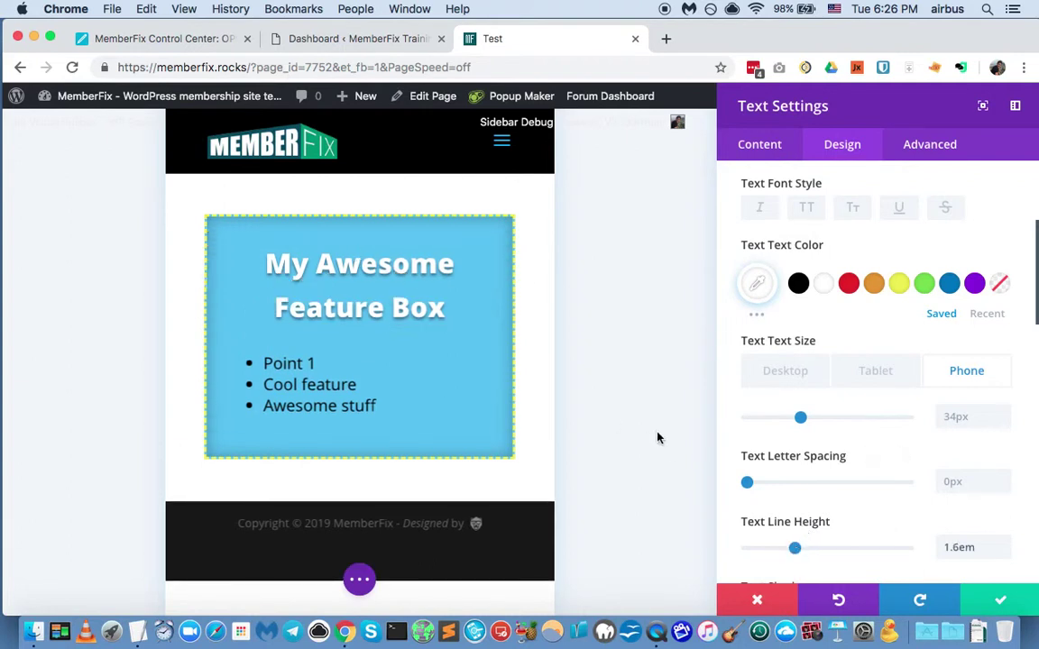
{"action": "left_click_drag", "start_coordinate": [795, 548], "coordinate": [795, 549]}
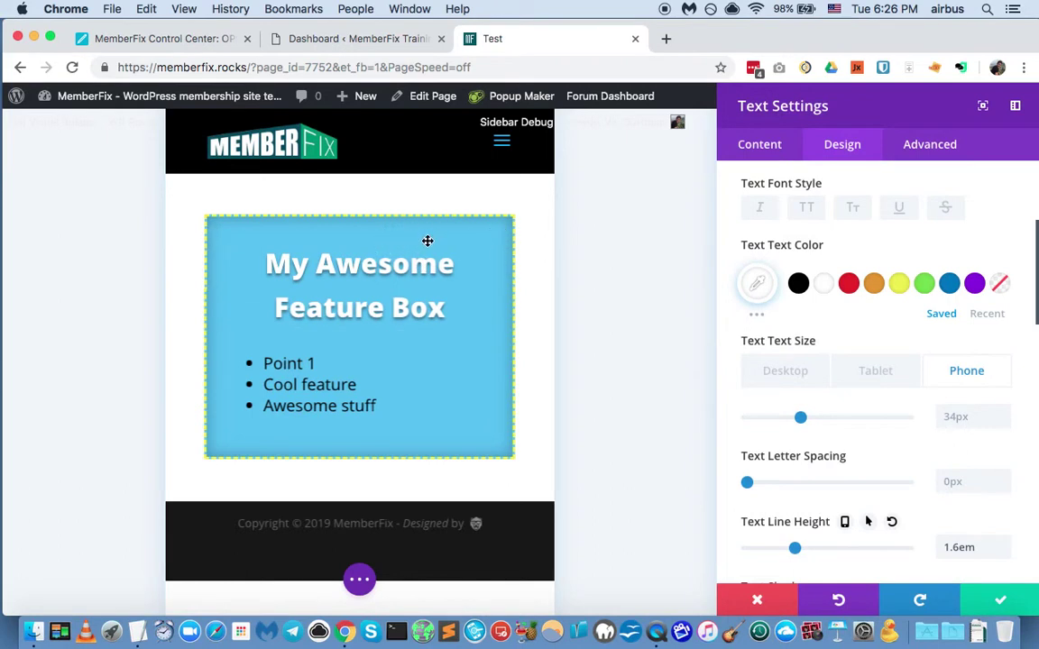
Enable responsive custom margin and custom padding in the title module's spacing options.
{"action": "scroll", "coordinate": [846, 400], "scroll_direction": "down", "scroll_amount": 2}
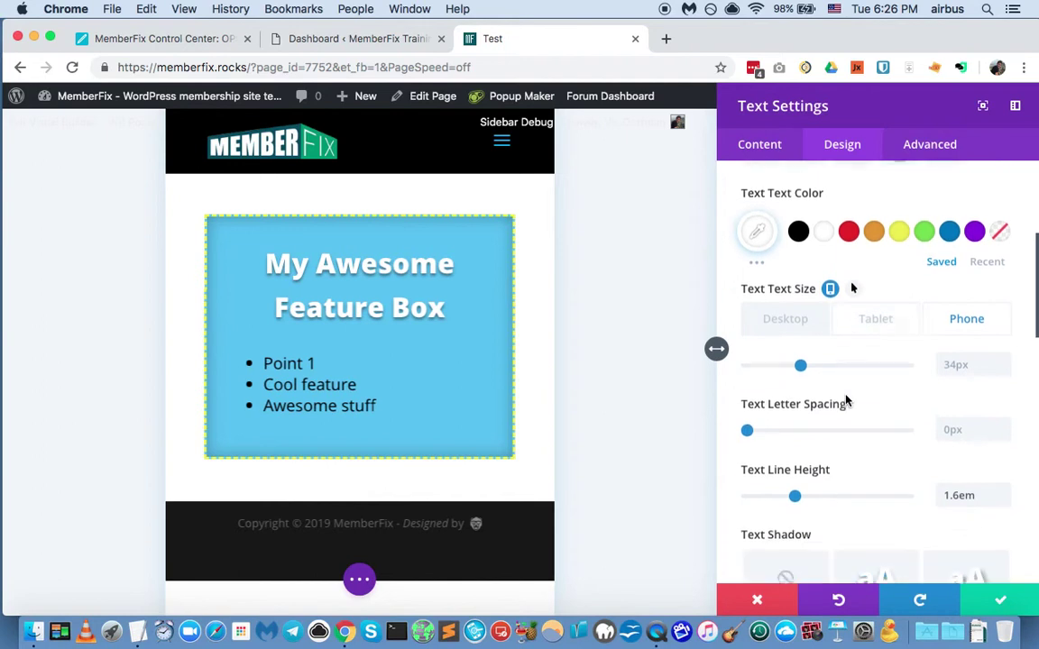
{"action": "scroll", "coordinate": [846, 400], "scroll_direction": "up", "scroll_amount": 5}
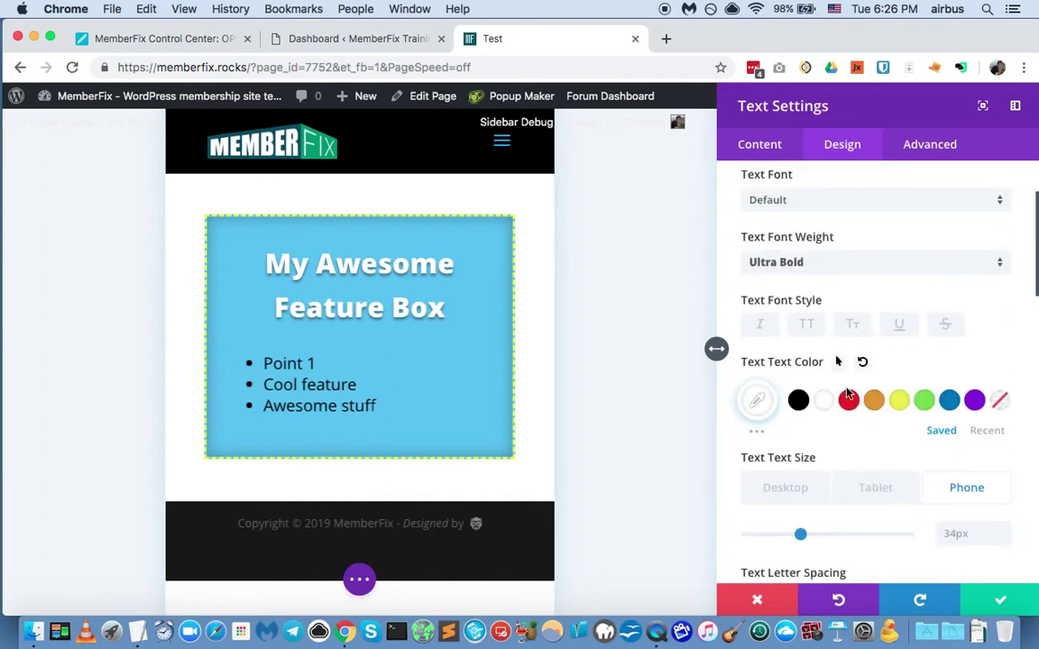
{"action": "scroll", "coordinate": [853, 357], "scroll_direction": "down", "scroll_amount": 10}
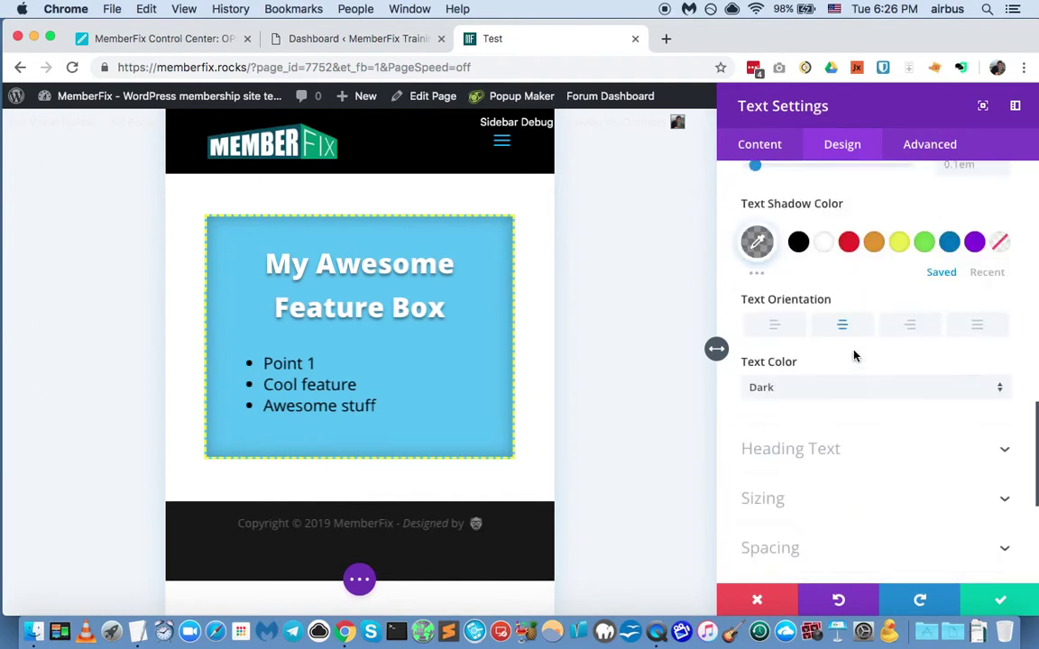
{"action": "left_click", "coordinate": [797, 485]}
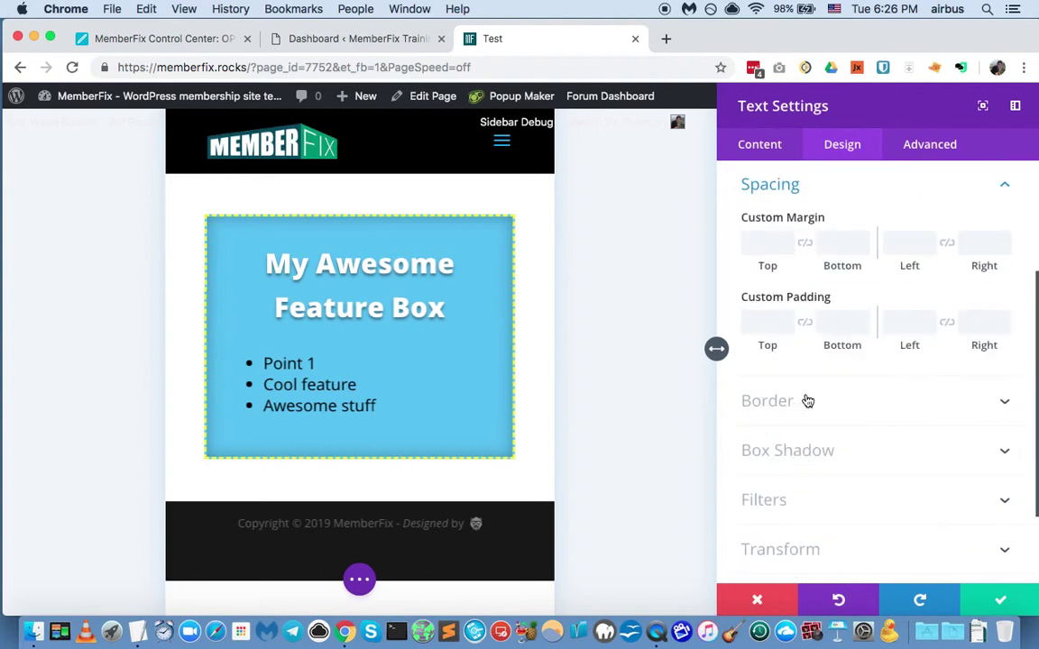
{"action": "left_click", "coordinate": [838, 218]}
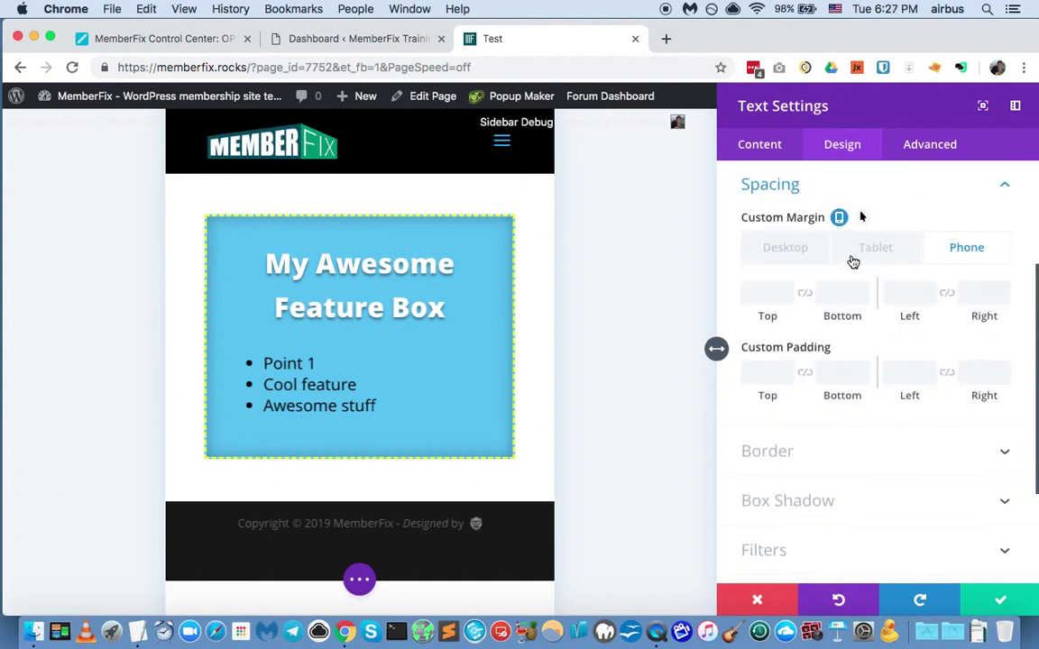
{"action": "left_click", "coordinate": [845, 347]}
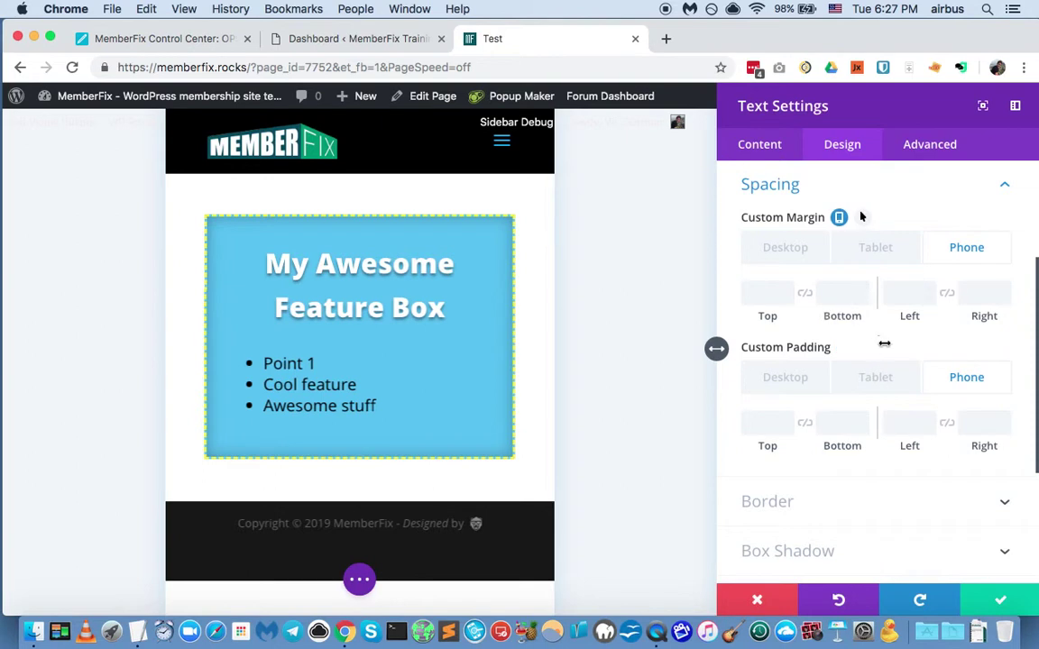
Try a -10px top margin for the title's phone layout, clear it, and set the phone top padding to 0px.
{"action": "left_click", "coordinate": [762, 293]}
{"action": "type", "text": "-10"}
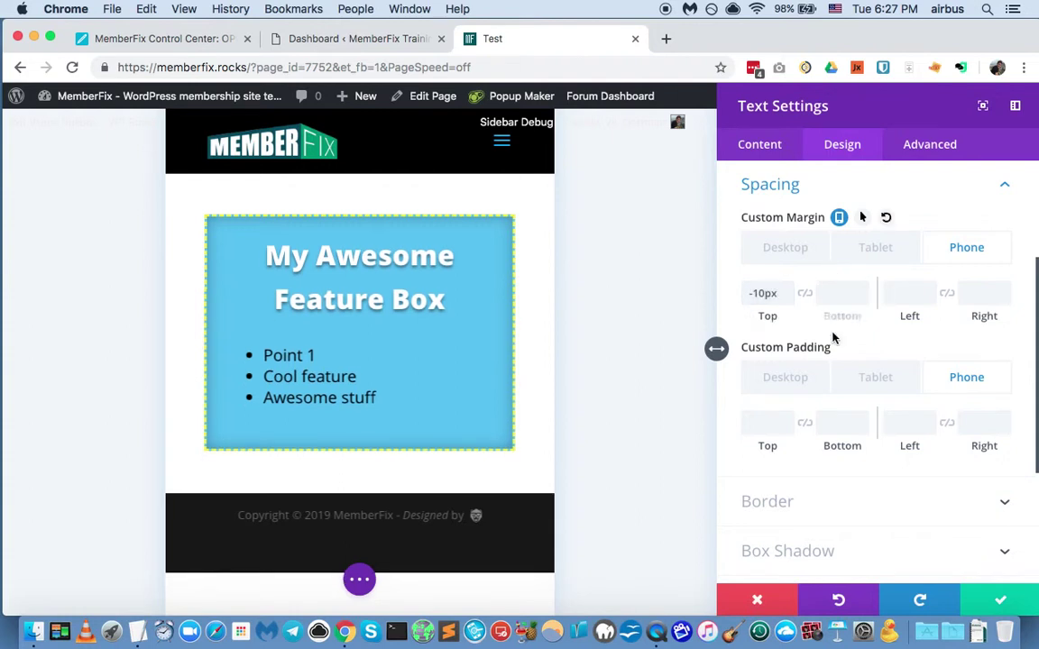
{"action": "triple_click", "coordinate": [758, 292]}
{"action": "key", "text": "BackSpace"}
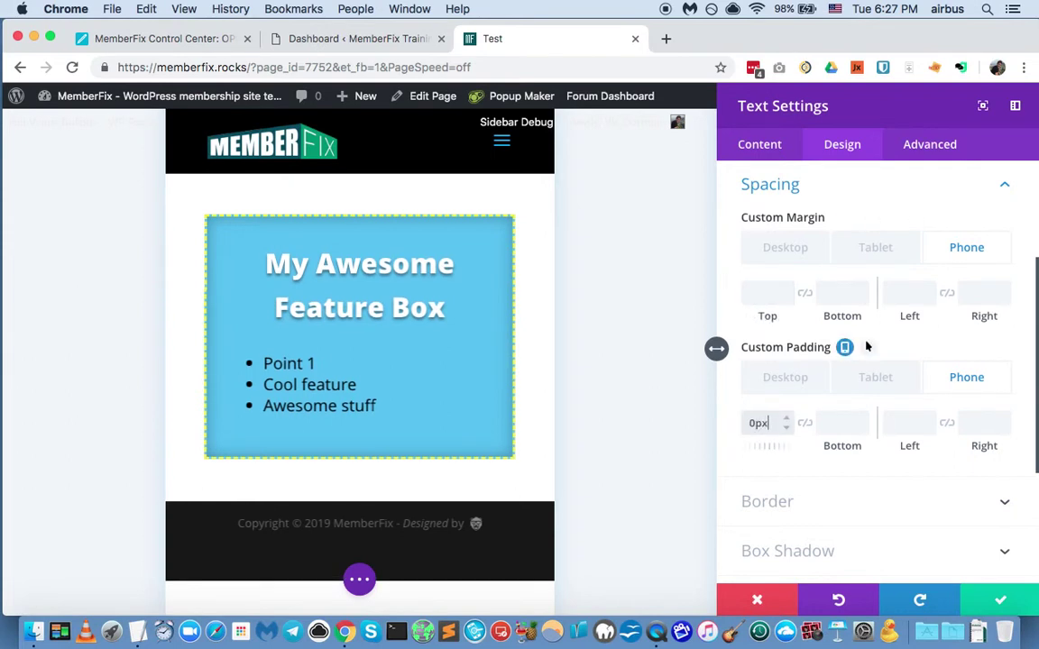
{"action": "left_click", "coordinate": [867, 346]}
{"action": "left_click", "coordinate": [835, 412]}
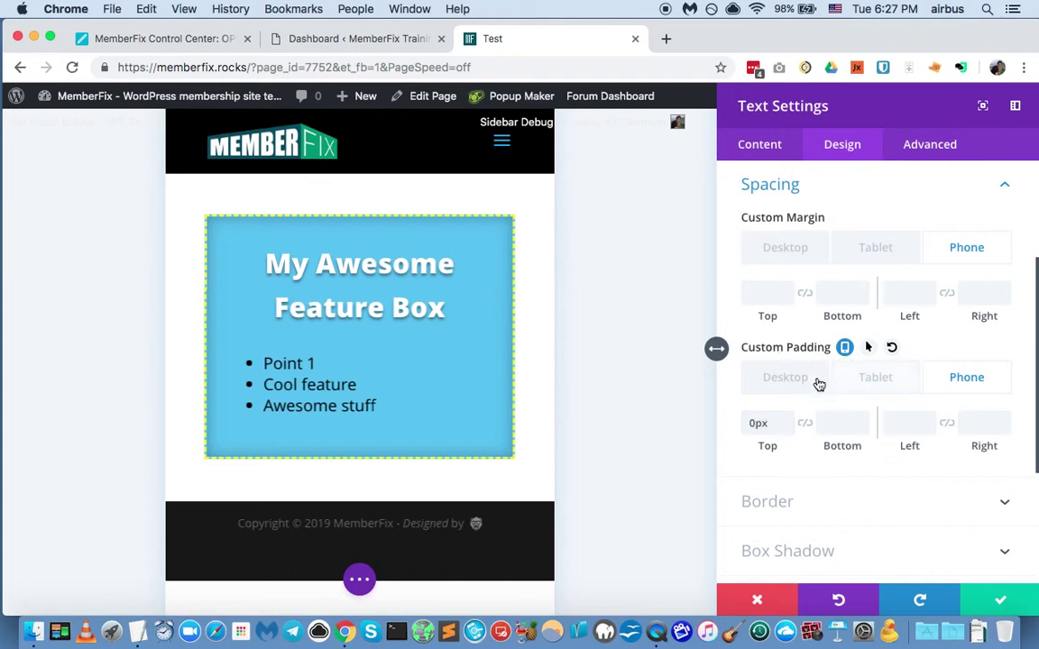
Test phone top margins of 20px, -20px and -15px for the title, and settle on -10px.
{"action": "right_click", "coordinate": [764, 294]}
{"action": "left_click", "coordinate": [751, 295]}
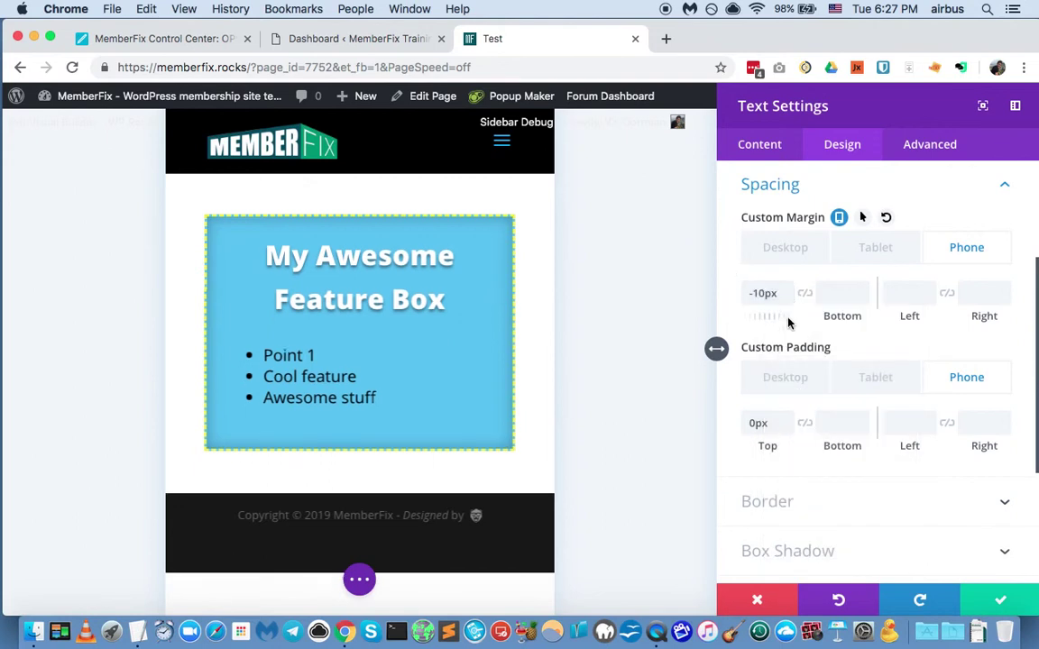
{"action": "left_click", "coordinate": [760, 294]}
{"action": "type", "text": "20px"}
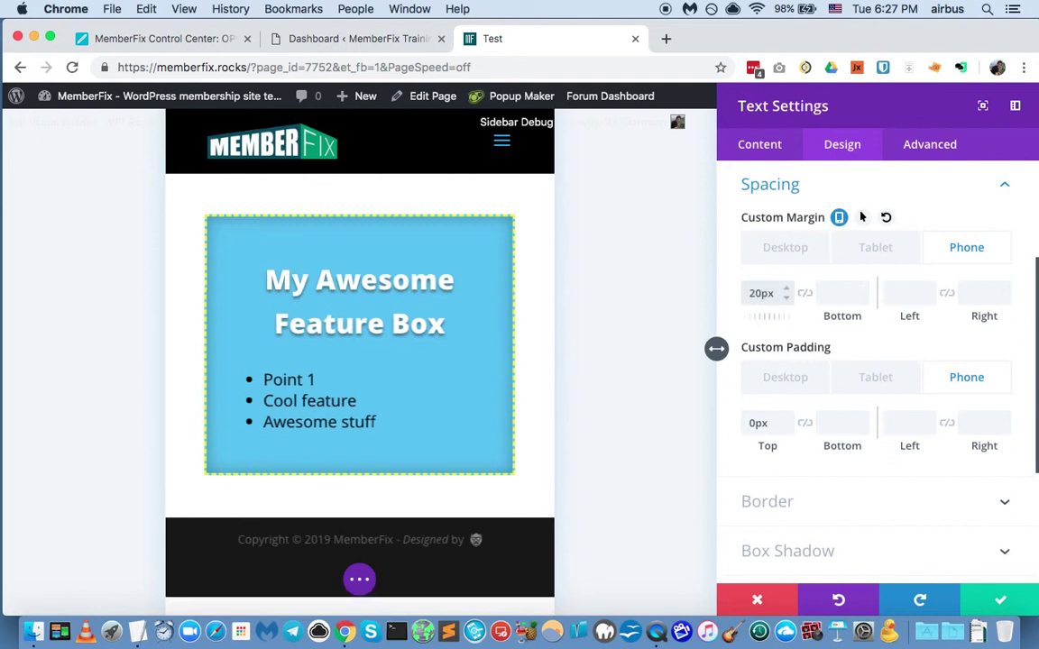
{"action": "type", "text": "-1p"}
{"action": "type", "text": "-20"}
{"action": "type", "text": "px"}
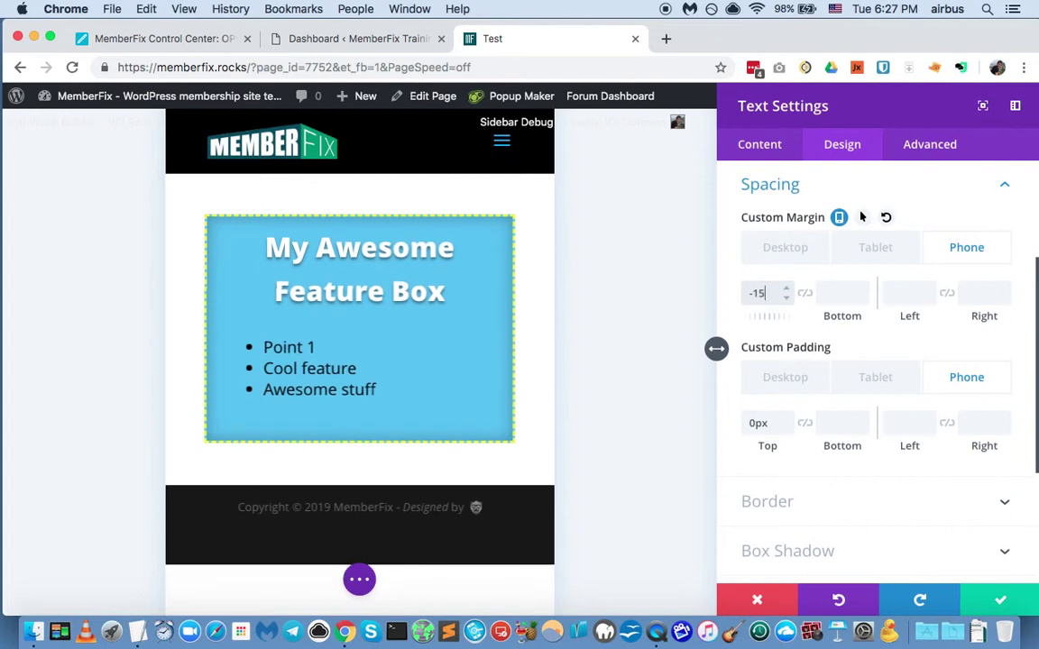
{"action": "type", "text": "px"}
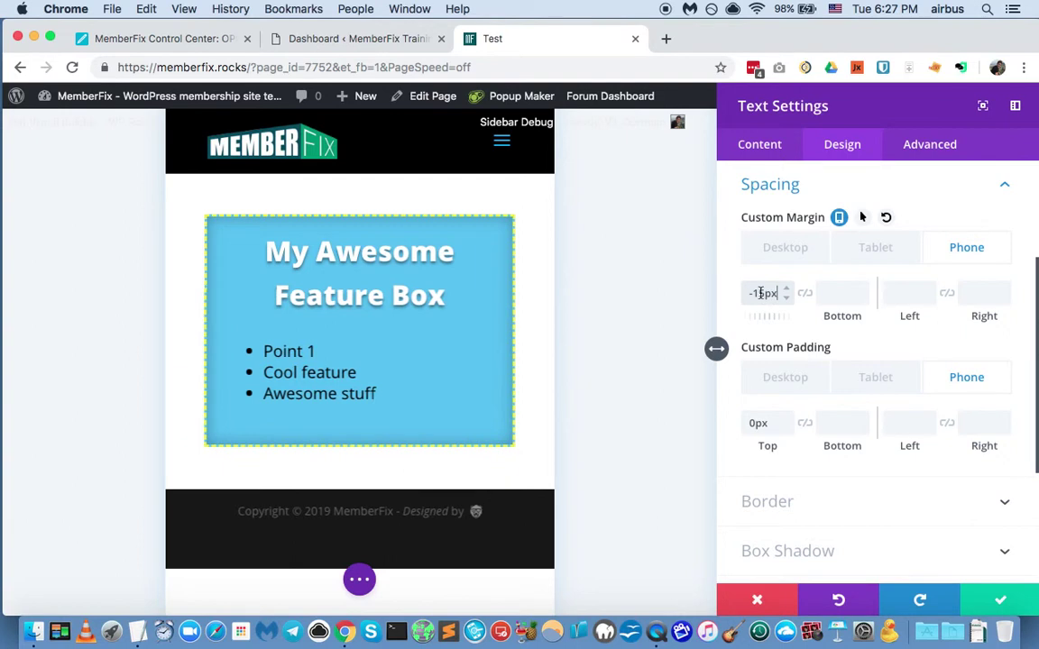
{"action": "type", "text": "px"}
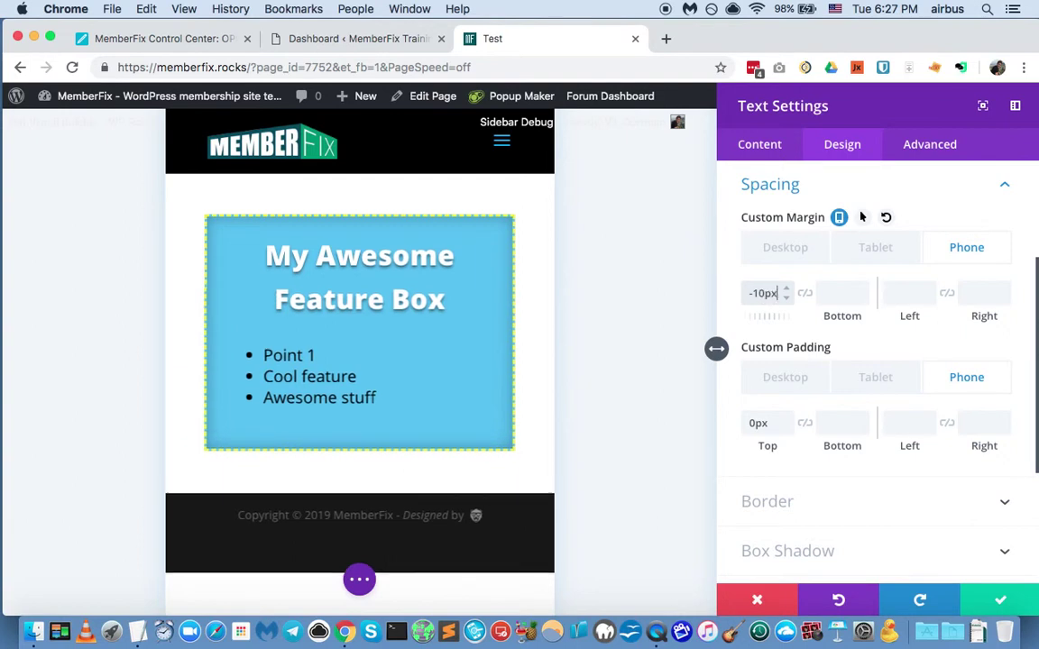
{"action": "left_click", "coordinate": [378, 232]}
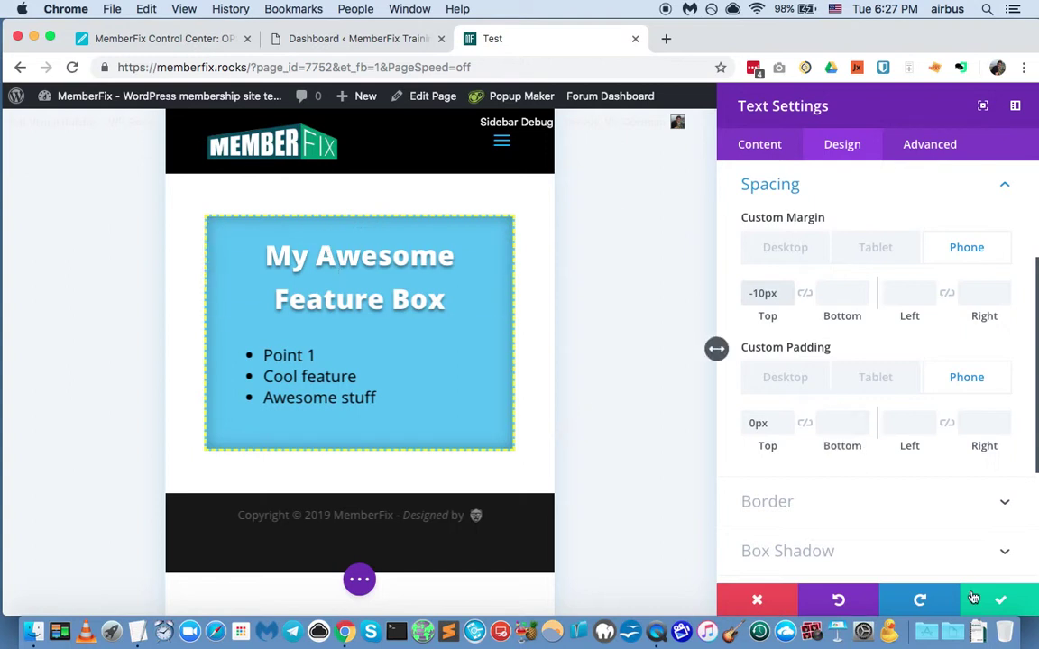
Check the title's spacing in the tablet and desktop layouts, and save the text module's settings.
{"action": "left_click", "coordinate": [873, 247]}
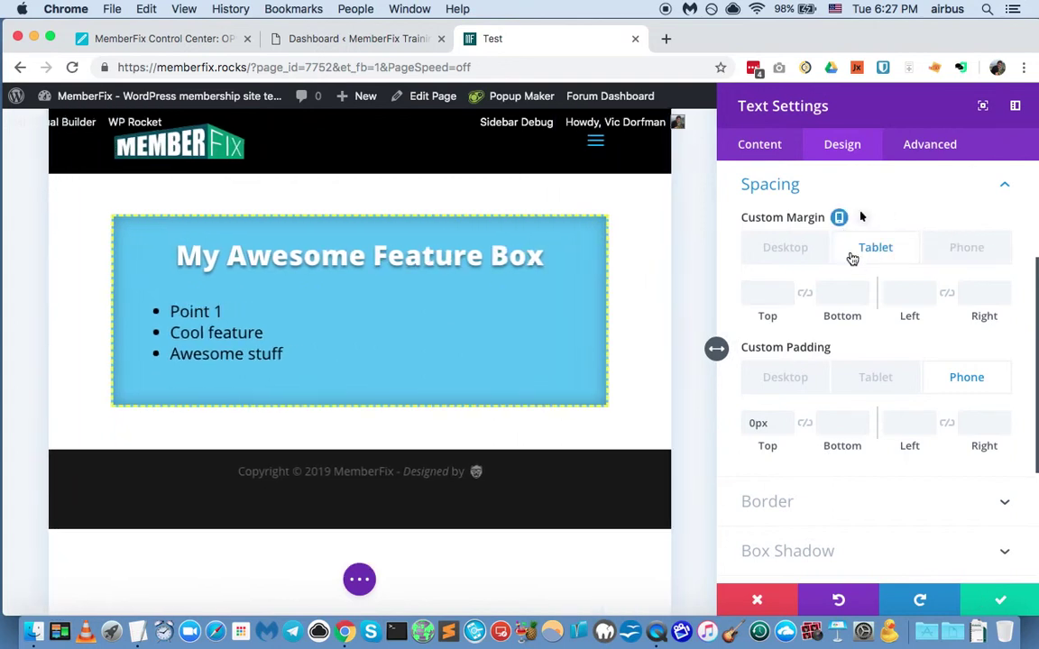
{"action": "left_click", "coordinate": [783, 257]}
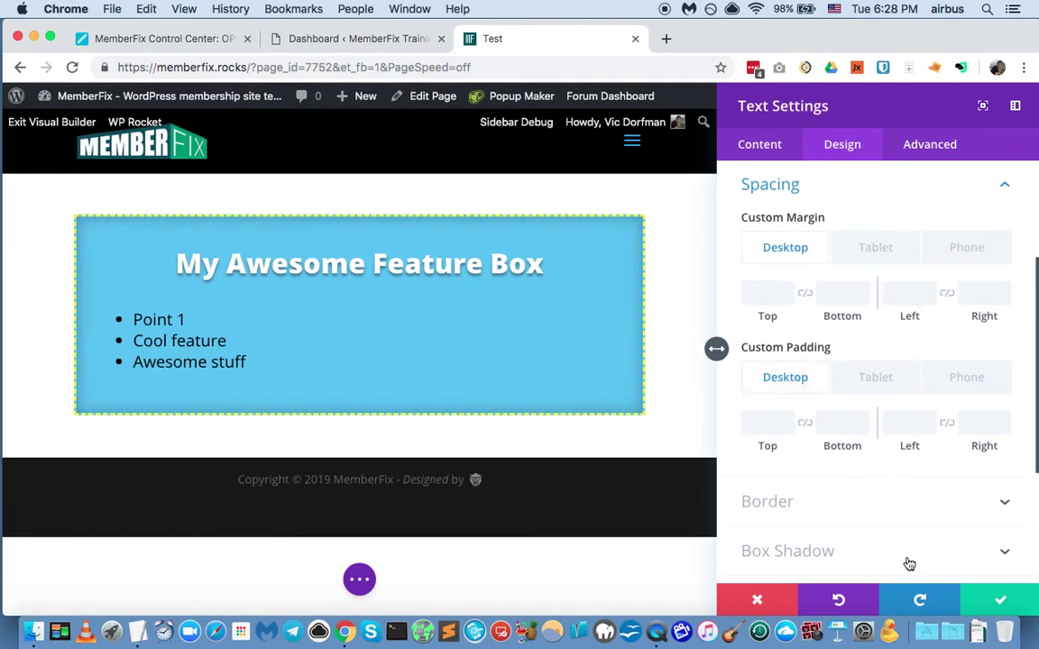
{"action": "left_click", "coordinate": [988, 593]}
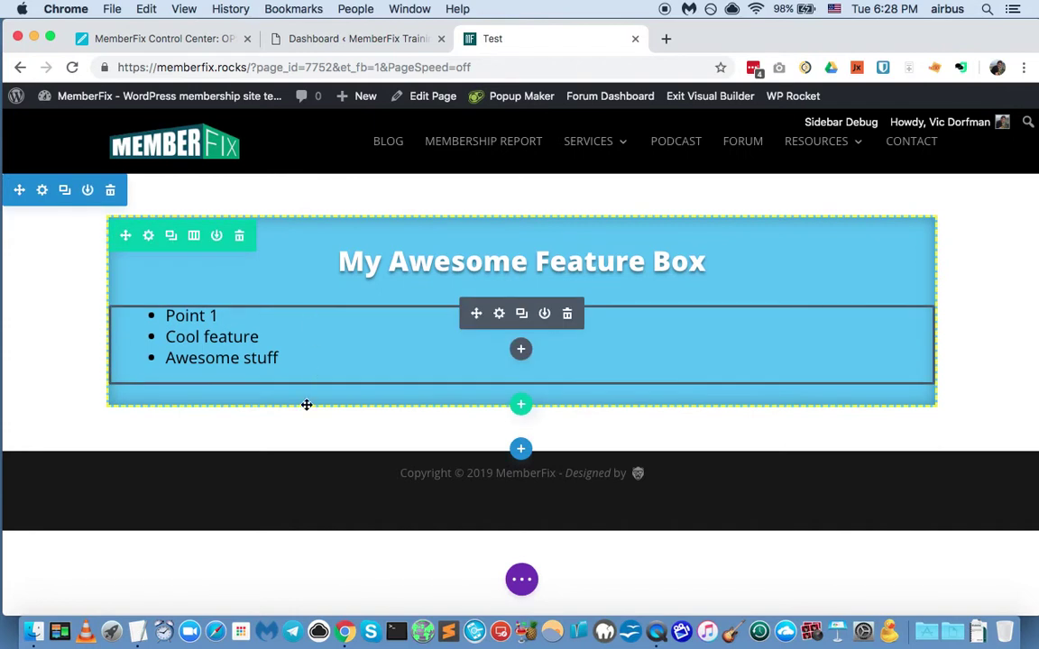
Open the site's blog in a new tab and open the article "How to blog like a boss with Divi Theme".
{"action": "right_click", "coordinate": [390, 145]}
{"action": "left_click", "coordinate": [399, 147]}
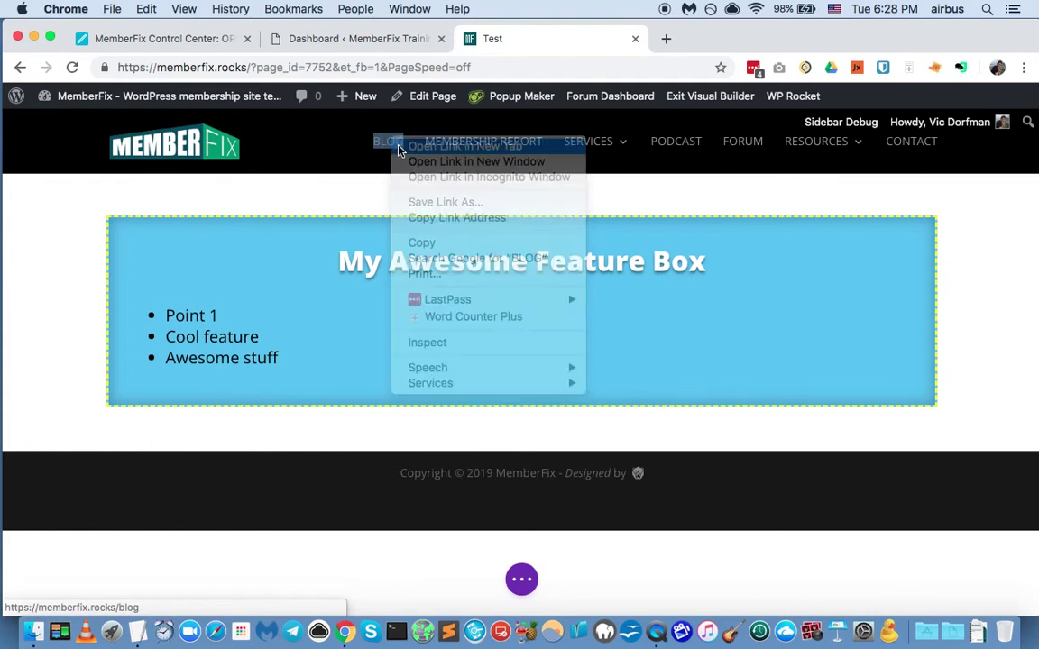
{"action": "left_click", "coordinate": [691, 40]}
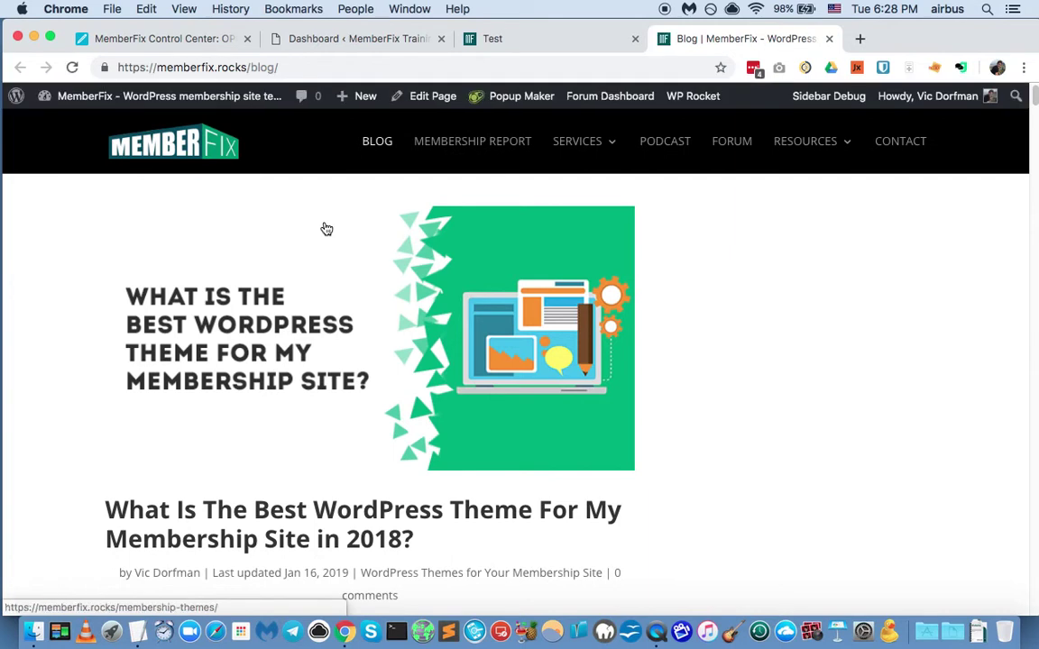
{"action": "scroll", "coordinate": [134, 366], "scroll_direction": "down", "scroll_amount": 10}
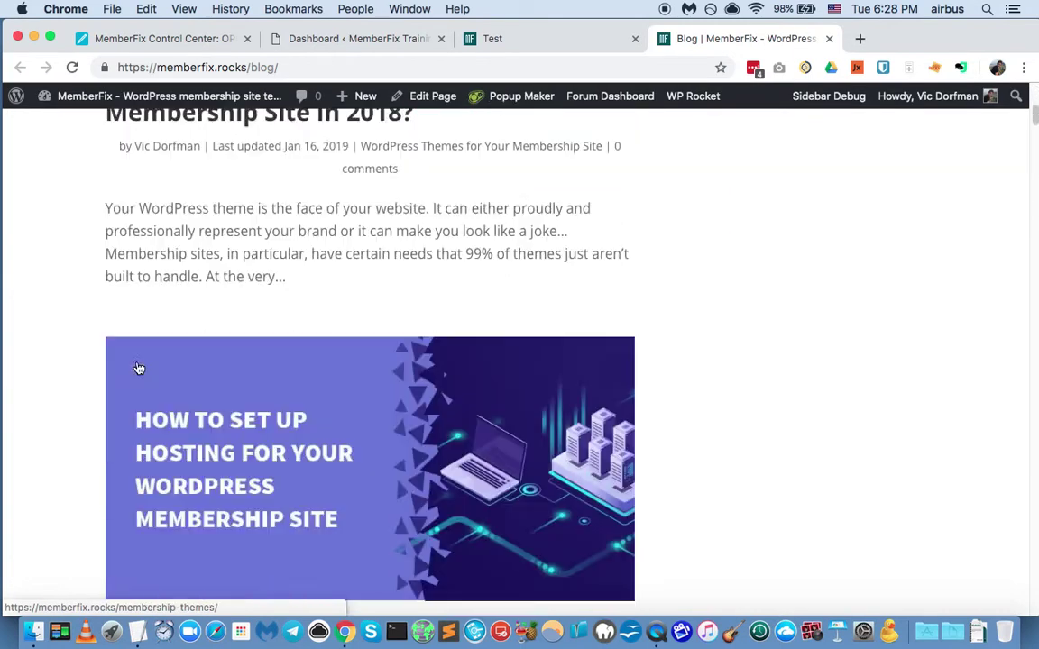
{"action": "scroll", "coordinate": [224, 400], "scroll_direction": "down", "scroll_amount": 8}
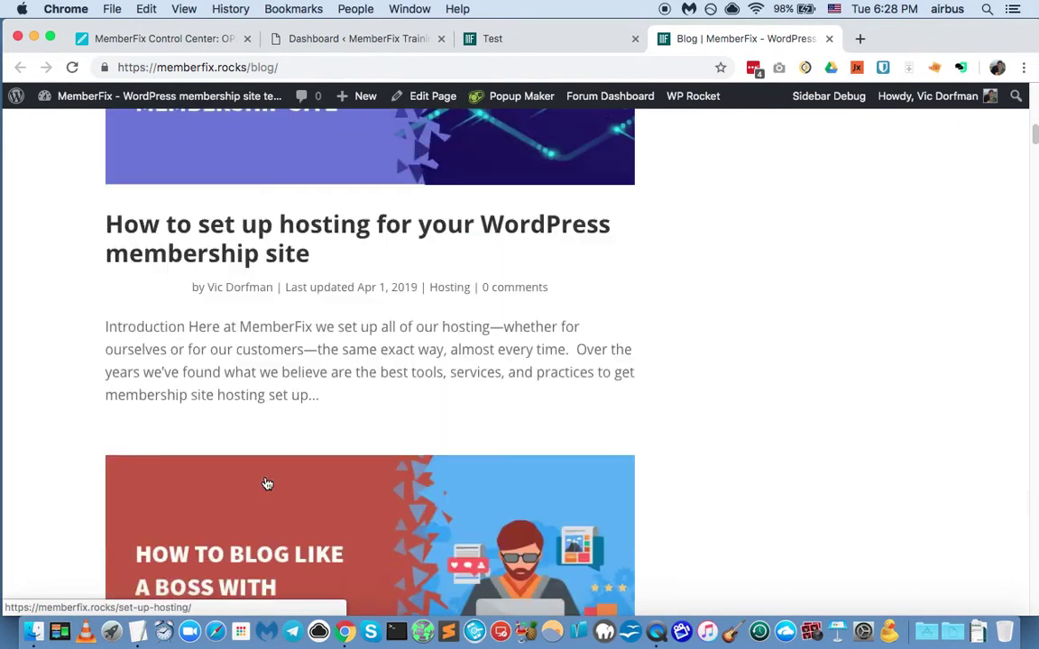
{"action": "scroll", "coordinate": [223, 400], "scroll_direction": "down", "scroll_amount": 3}
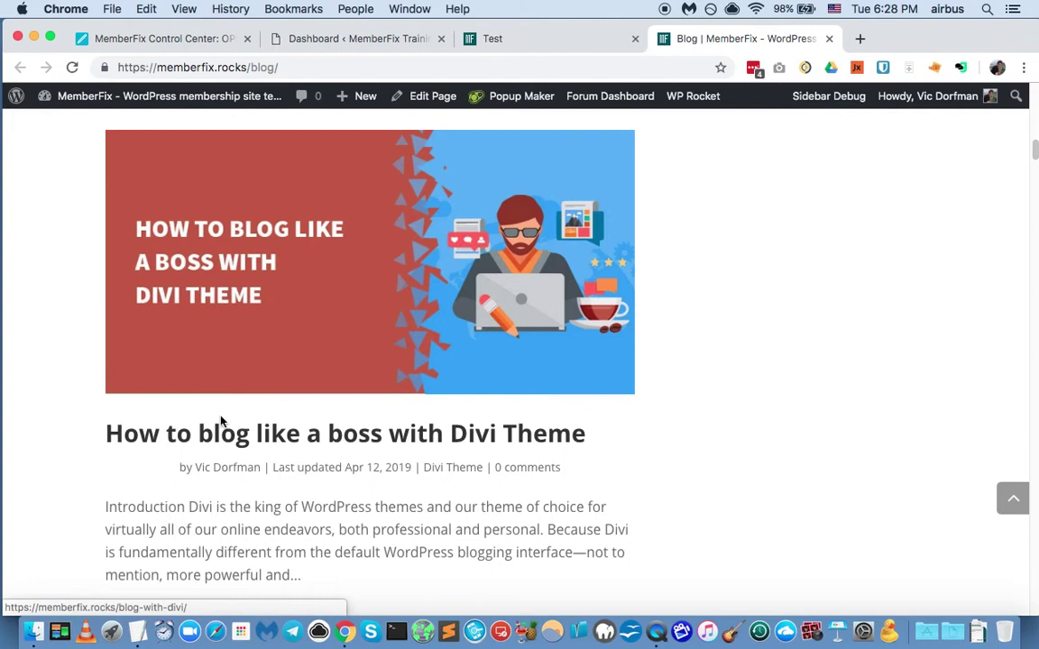
{"action": "left_click", "coordinate": [221, 444]}
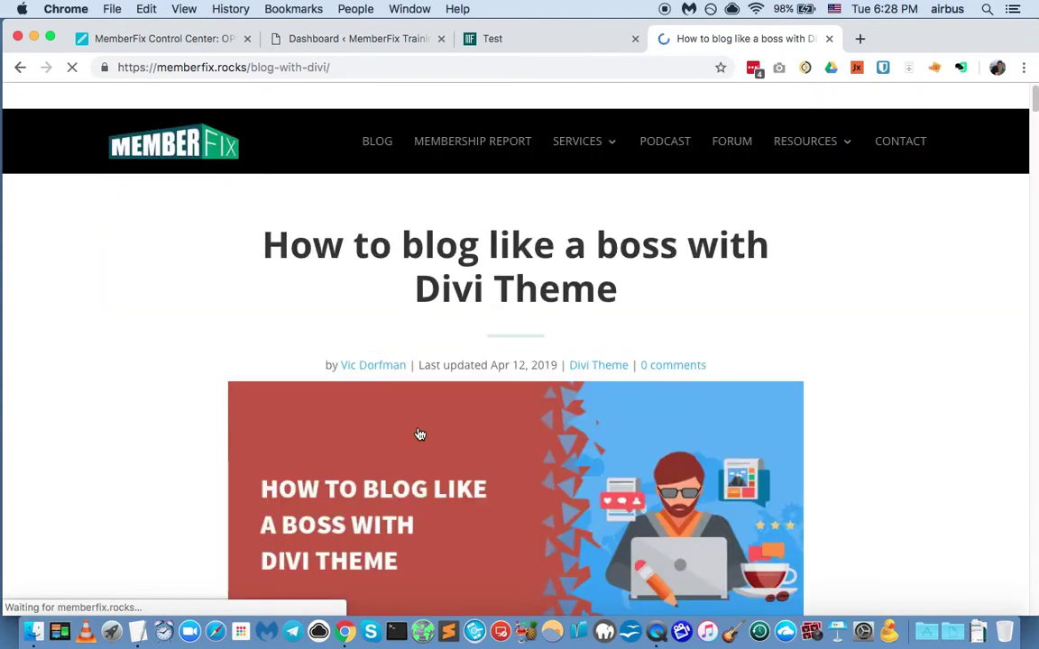
Examine how the article's blue information box adapts when the browser window is narrowed to phone width, partly widened and restored to full width.
{"action": "scroll", "coordinate": [157, 352], "scroll_direction": "down", "scroll_amount": 4}
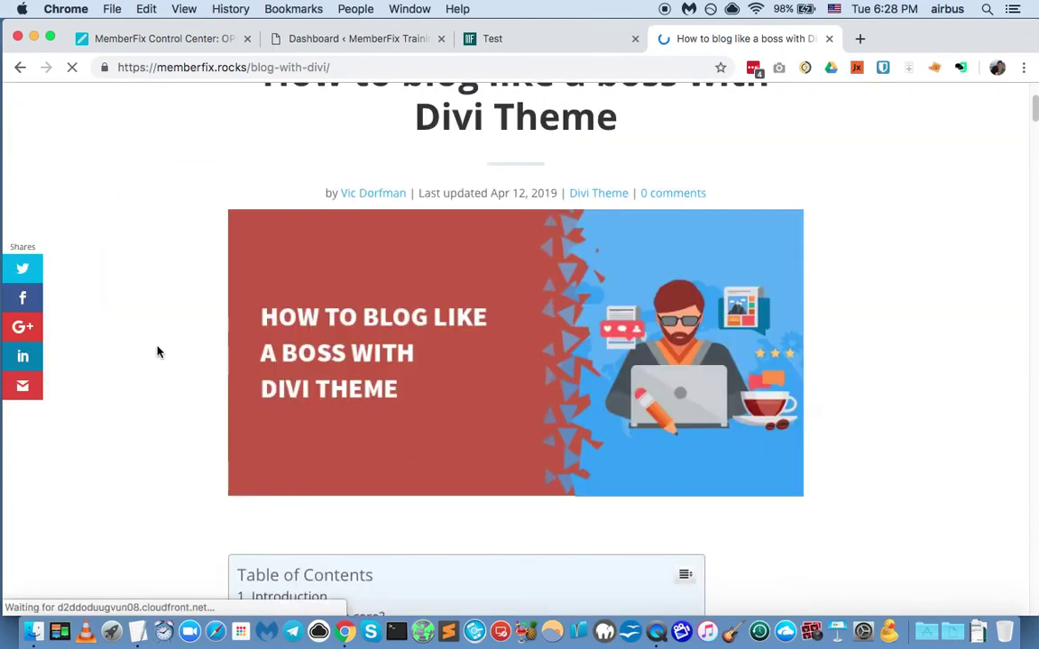
{"action": "scroll", "coordinate": [158, 352], "scroll_direction": "down", "scroll_amount": 2}
{"action": "scroll", "coordinate": [156, 352], "scroll_direction": "down", "scroll_amount": 2}
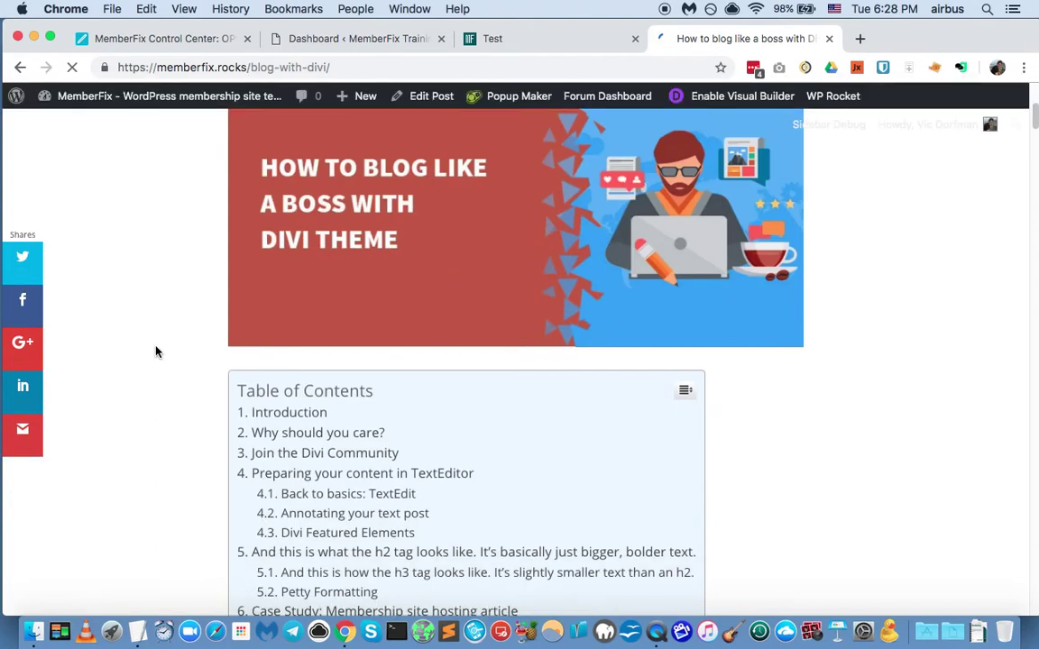
{"action": "scroll", "coordinate": [156, 351], "scroll_direction": "down", "scroll_amount": 8}
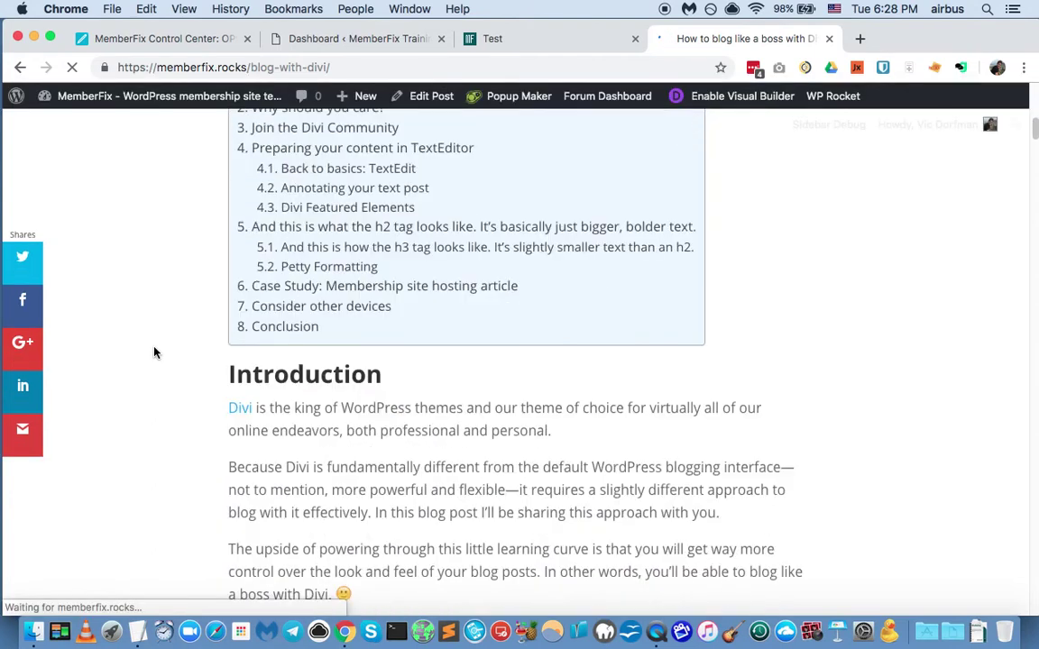
{"action": "scroll", "coordinate": [154, 351], "scroll_direction": "down", "scroll_amount": 20}
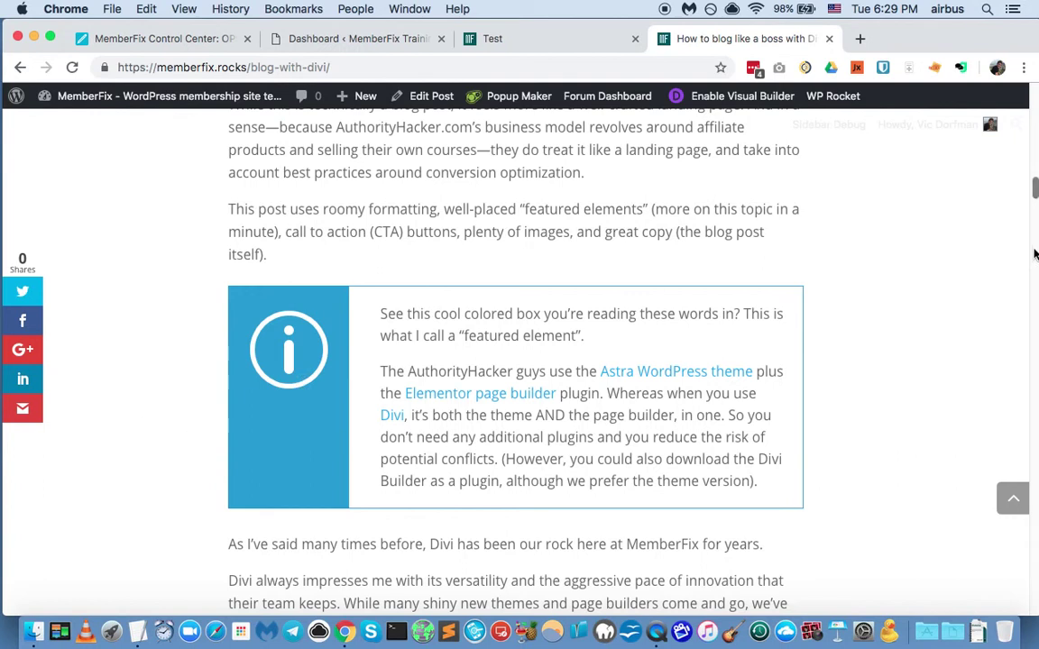
{"action": "left_click_drag", "start_coordinate": [1033, 77], "coordinate": [168, 210]}
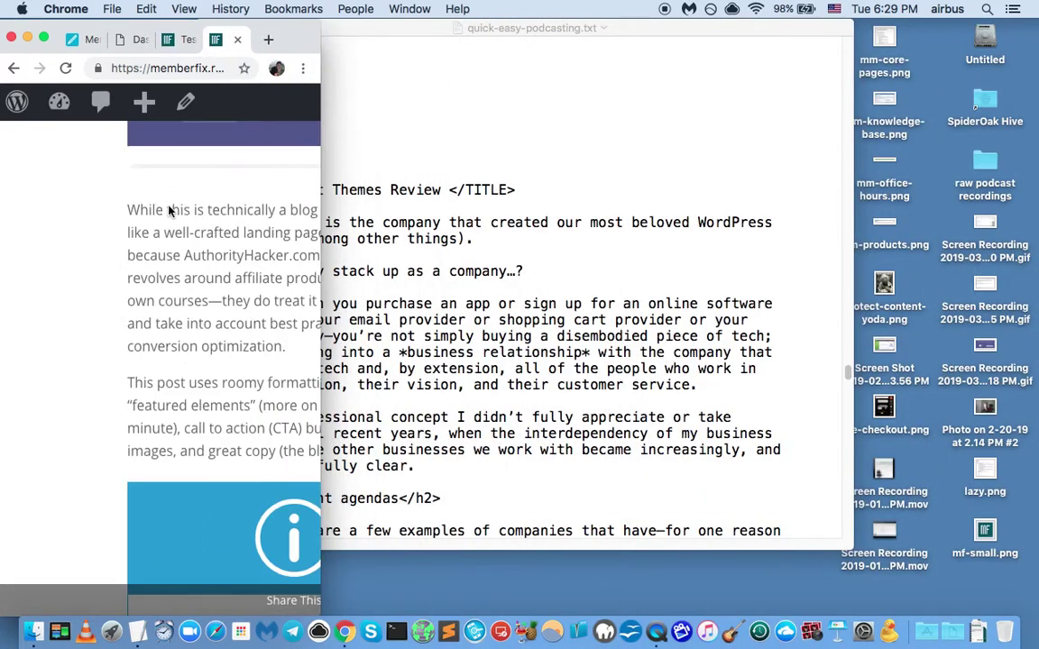
{"action": "scroll", "coordinate": [181, 216], "scroll_direction": "down", "scroll_amount": 10}
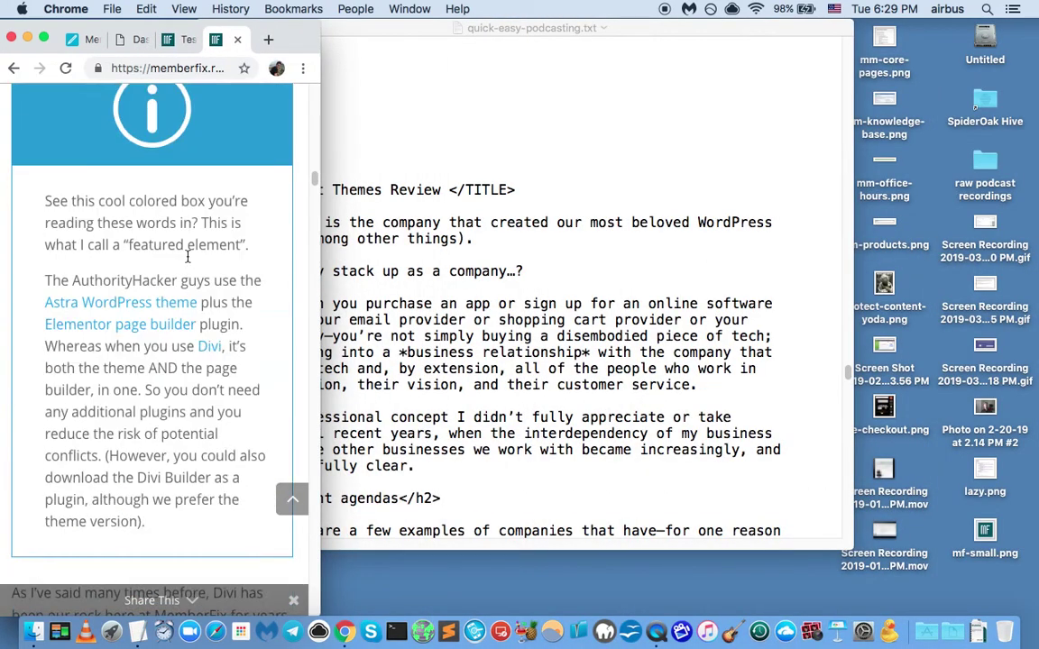
{"action": "scroll", "coordinate": [188, 257], "scroll_direction": "down", "scroll_amount": 5}
{"action": "left_click_drag", "start_coordinate": [612, 329], "coordinate": [690, 306]}
{"action": "scroll", "coordinate": [440, 250], "scroll_direction": "up", "scroll_amount": 4}
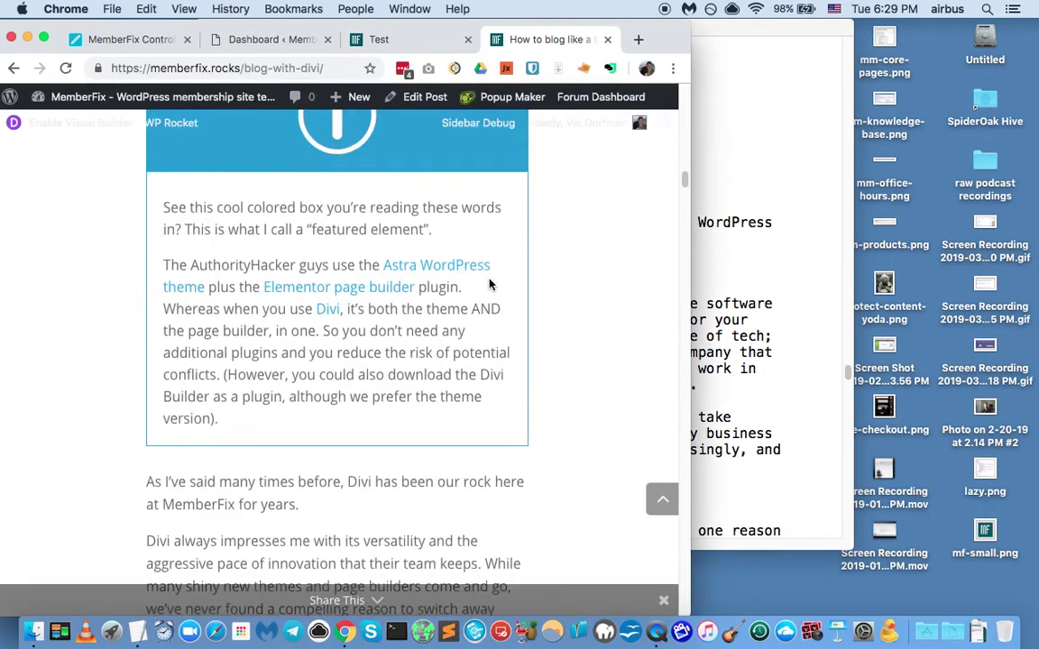
{"action": "scroll", "coordinate": [490, 285], "scroll_direction": "up", "scroll_amount": 3}
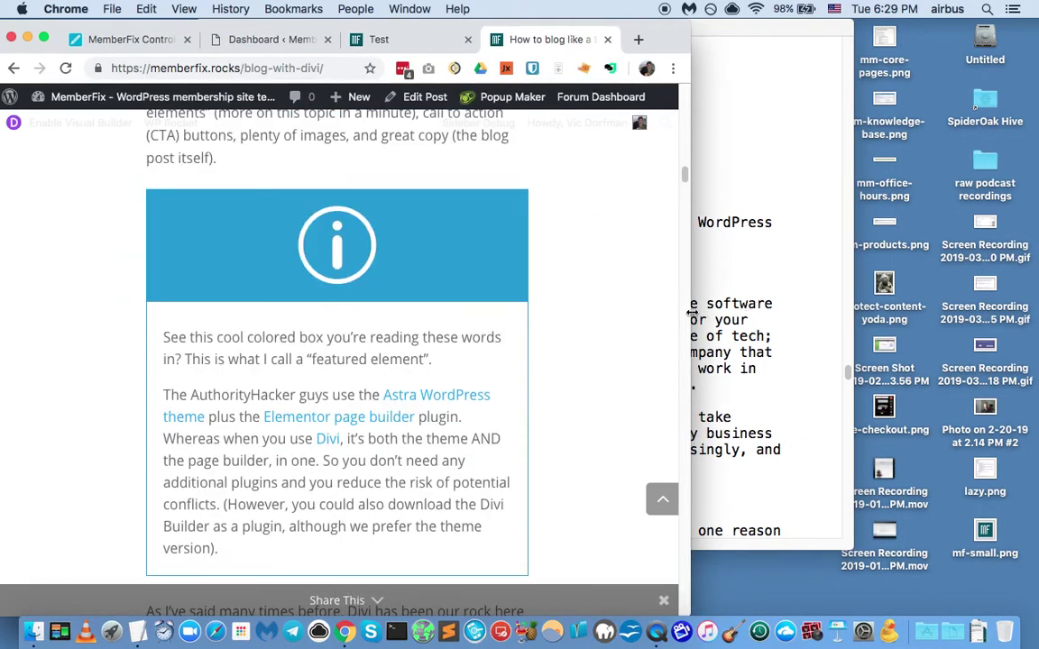
{"action": "left_click_drag", "start_coordinate": [692, 311], "coordinate": [1030, 317]}
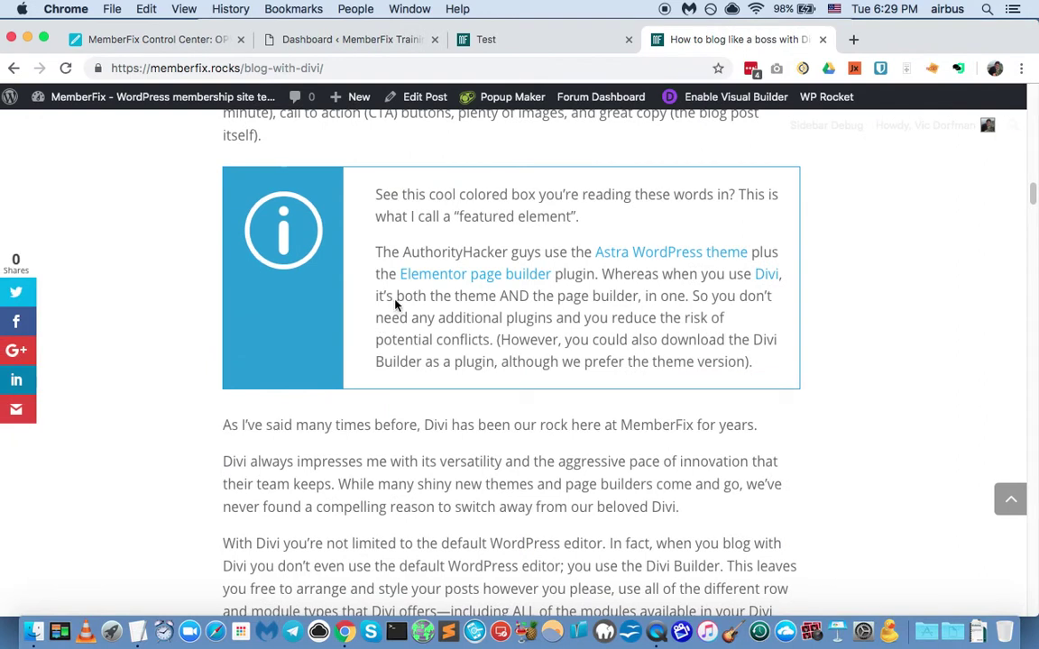
Review the article's "Join the Divi Community" box and compare it with the blue information box above it.
{"action": "scroll", "coordinate": [252, 288], "scroll_direction": "down", "scroll_amount": 10}
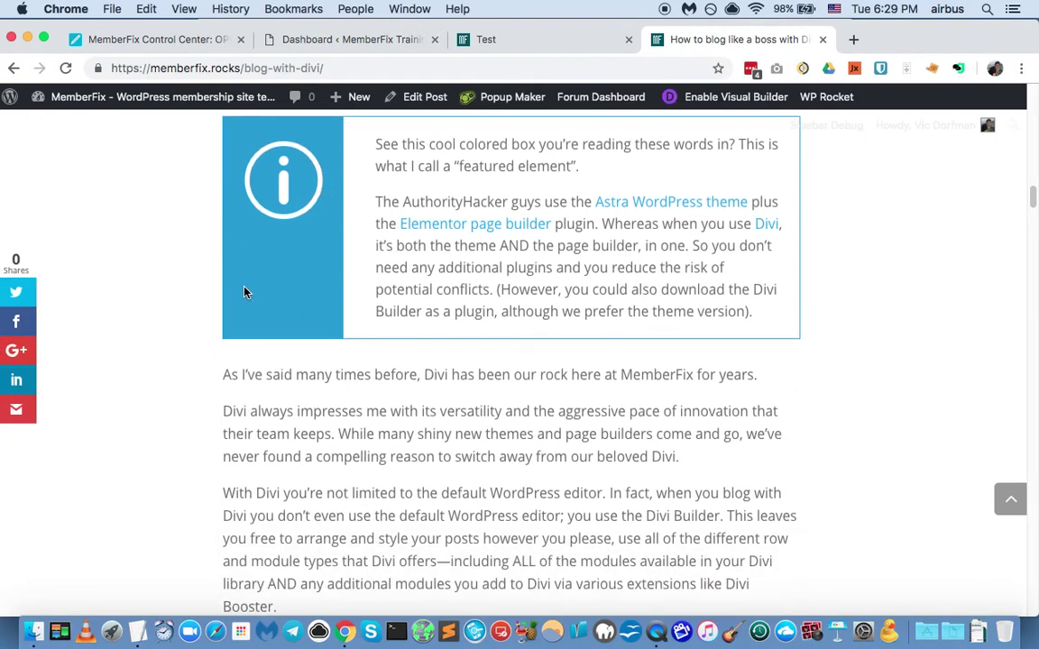
{"action": "scroll", "coordinate": [230, 327], "scroll_direction": "down", "scroll_amount": 3}
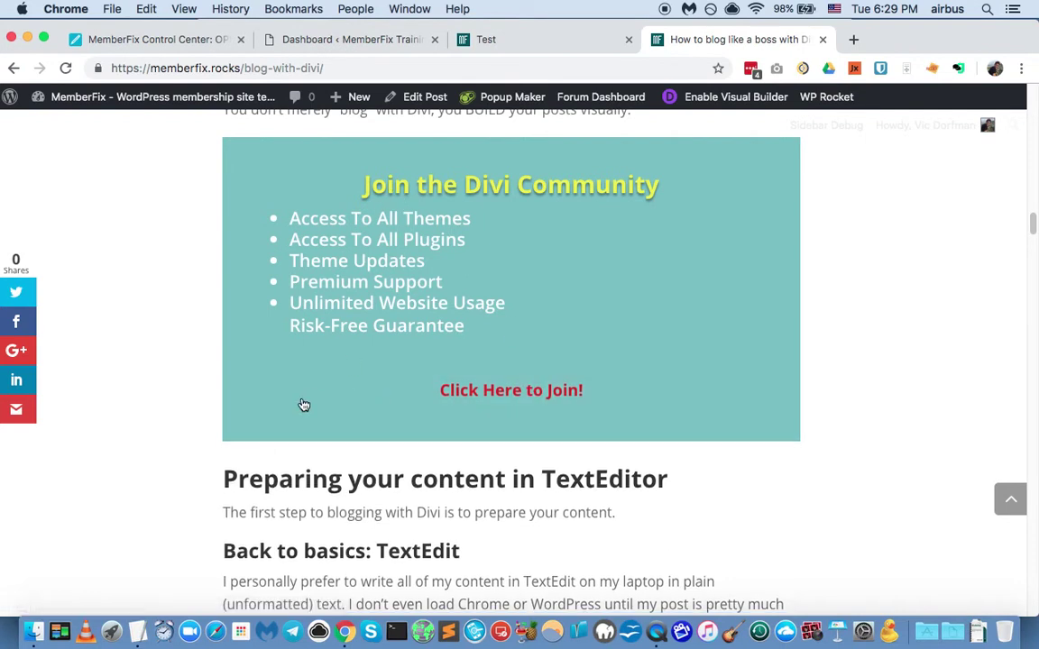
{"action": "scroll", "coordinate": [242, 376], "scroll_direction": "down", "scroll_amount": 5}
{"action": "scroll", "coordinate": [299, 304], "scroll_direction": "up", "scroll_amount": 3}
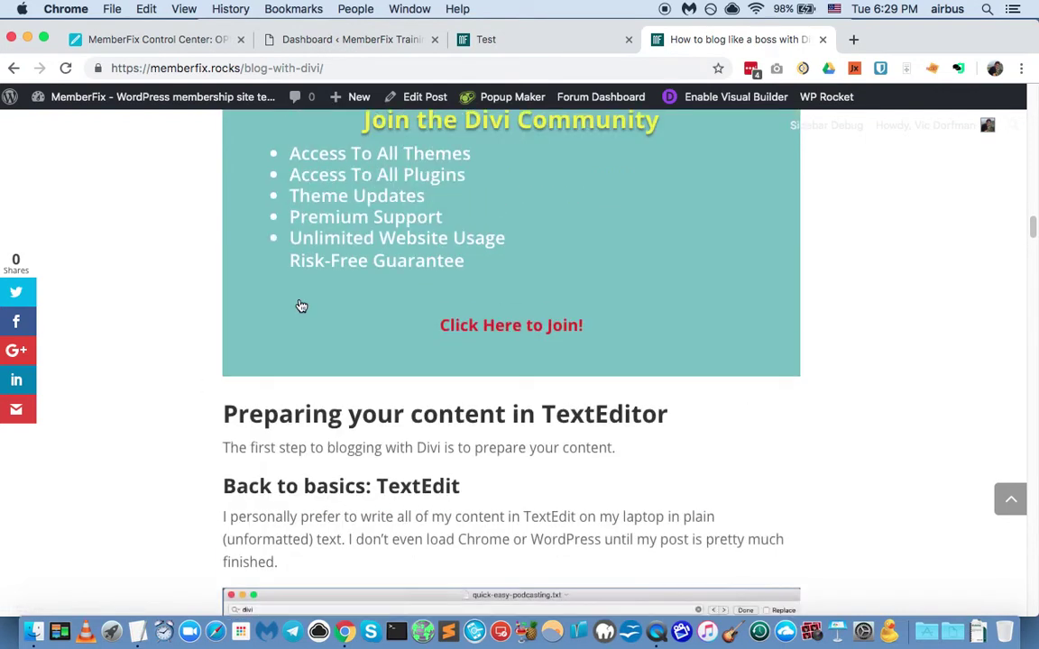
{"action": "scroll", "coordinate": [299, 304], "scroll_direction": "down", "scroll_amount": 10}
{"action": "scroll", "coordinate": [280, 315], "scroll_direction": "down", "scroll_amount": 15}
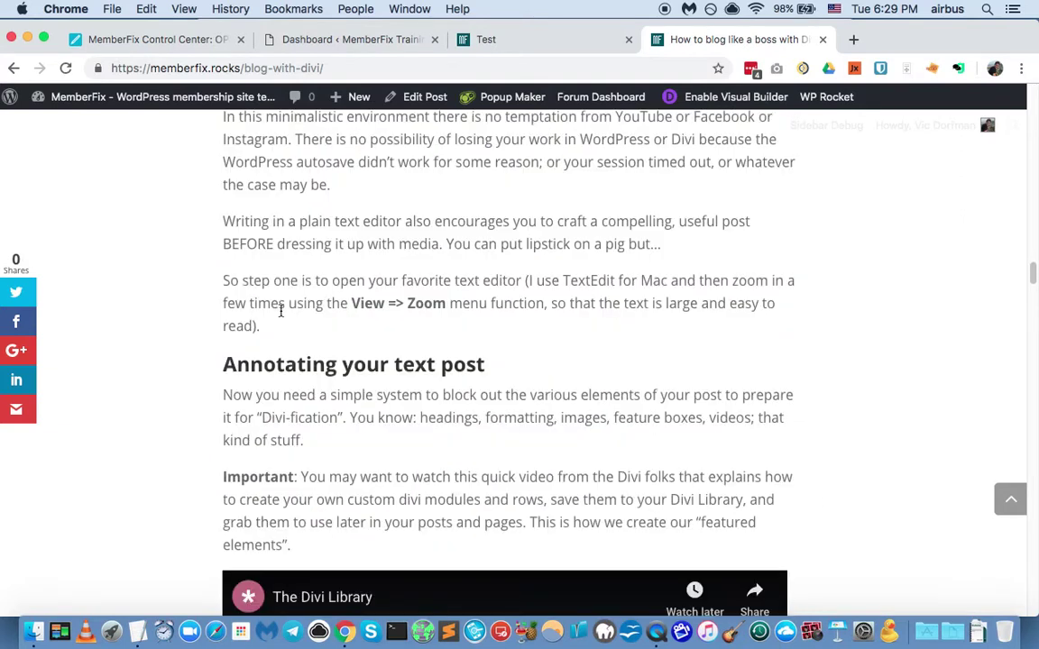
{"action": "scroll", "coordinate": [280, 311], "scroll_direction": "up", "scroll_amount": 15}
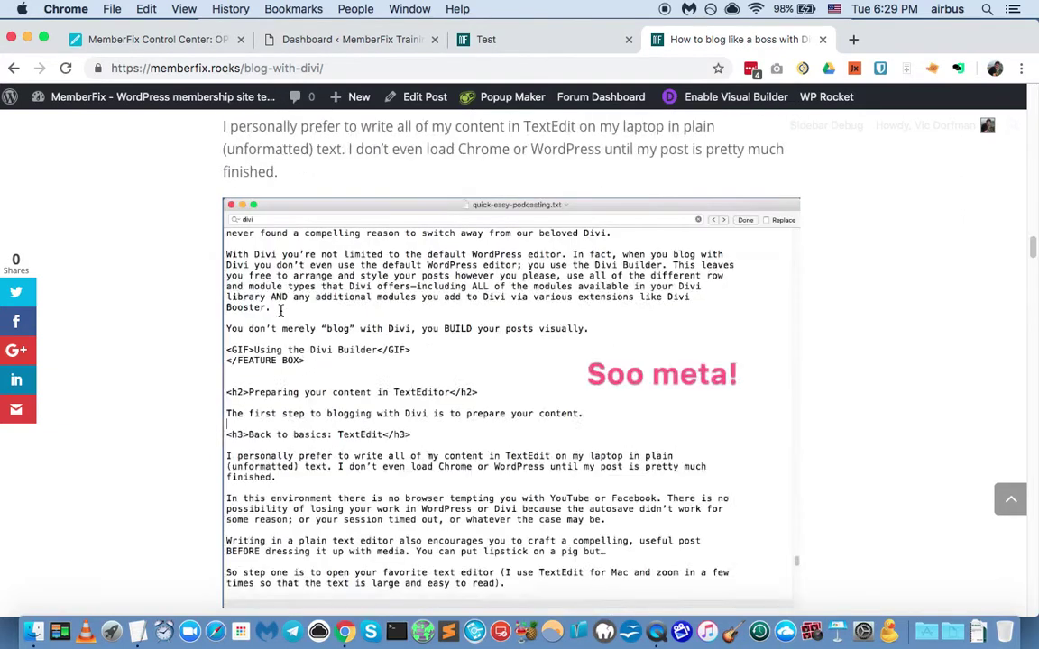
{"action": "scroll", "coordinate": [425, 296], "scroll_direction": "up", "scroll_amount": 10}
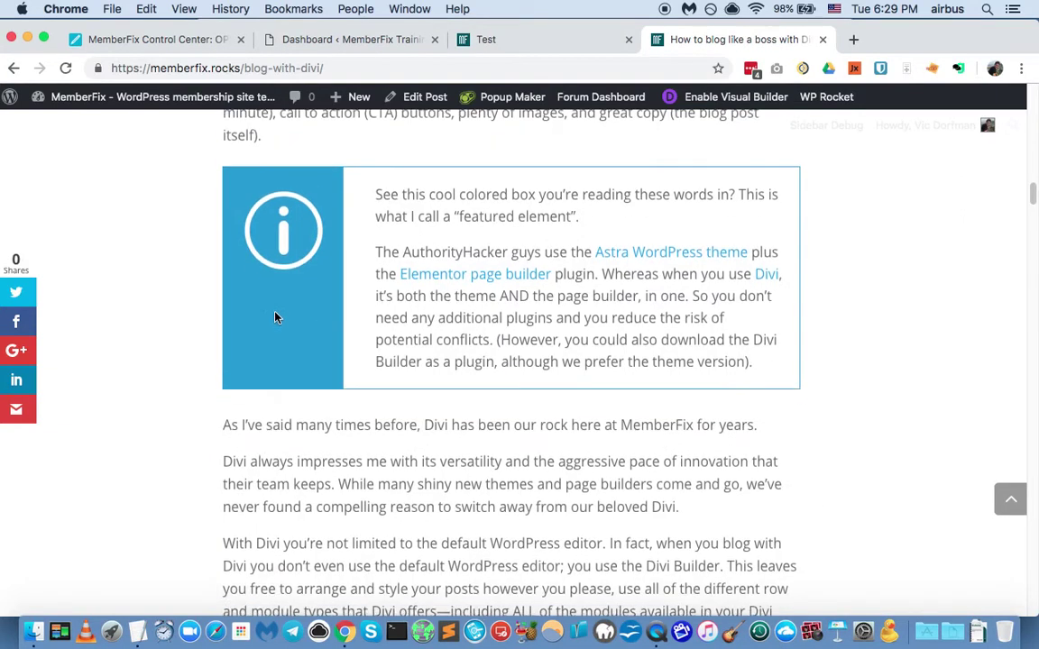
{"action": "scroll", "coordinate": [242, 455], "scroll_direction": "down", "scroll_amount": 10}
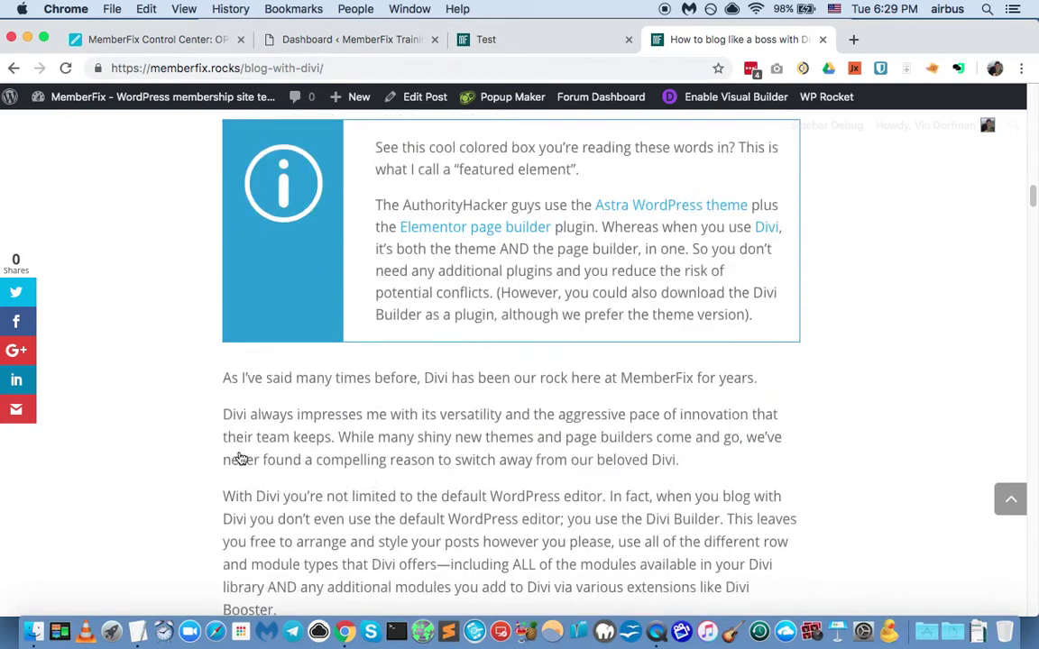
{"action": "scroll", "coordinate": [239, 450], "scroll_direction": "down", "scroll_amount": 20}
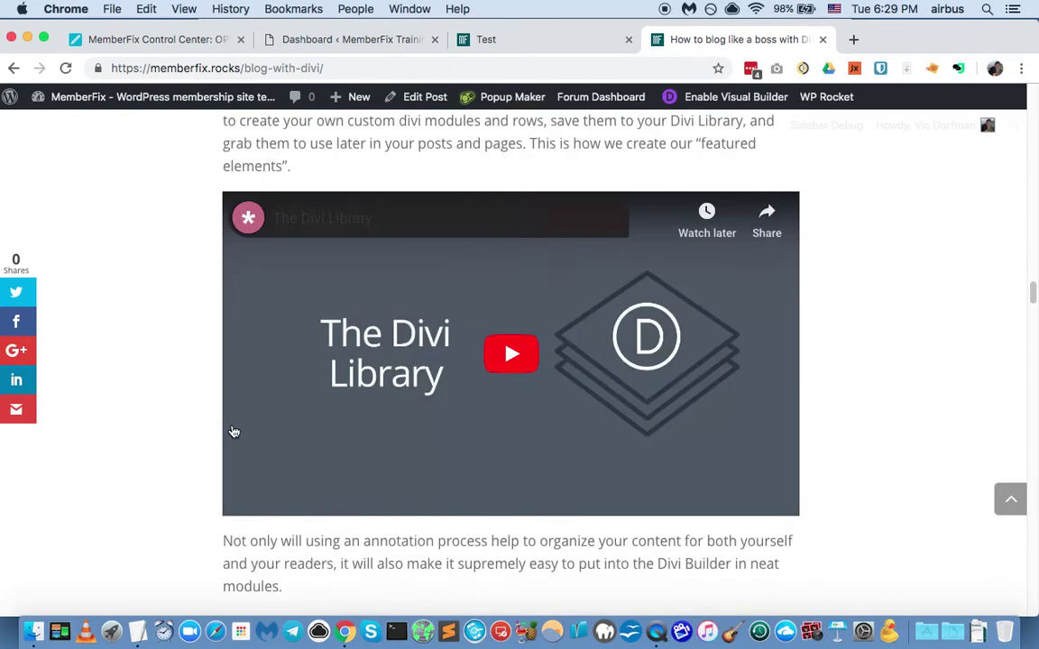
Examine the article's other featured elements, from the pros and cons boxes through the icon boxes, text banner and two-column grid to the photo box.
{"action": "scroll", "coordinate": [236, 406], "scroll_direction": "down", "scroll_amount": 5}
{"action": "scroll", "coordinate": [216, 341], "scroll_direction": "up", "scroll_amount": 3}
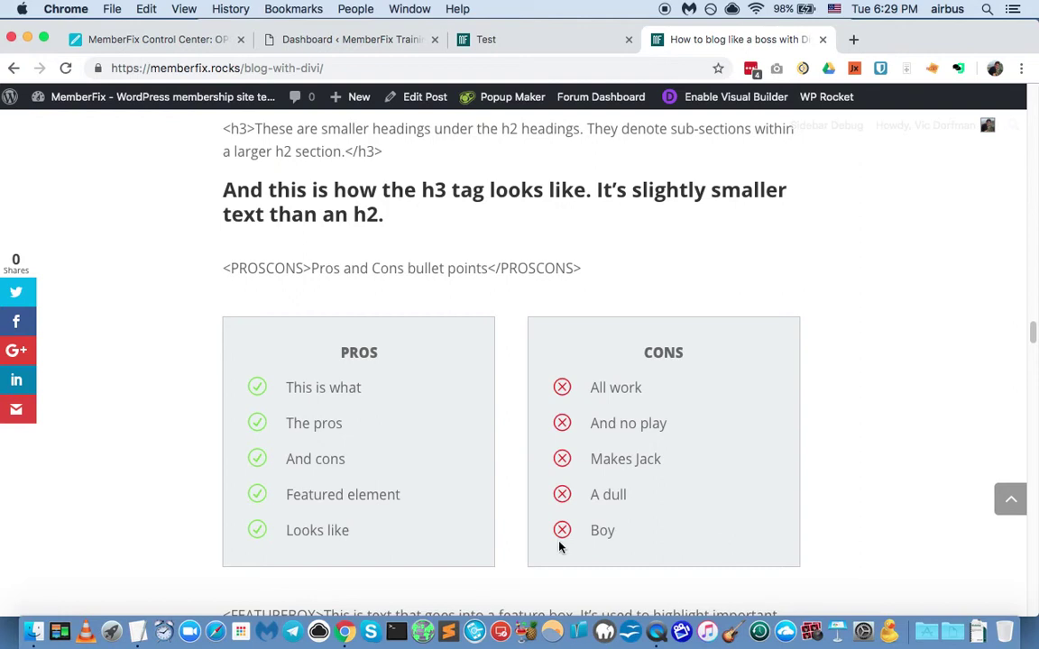
{"action": "scroll", "coordinate": [278, 422], "scroll_direction": "down", "scroll_amount": 4}
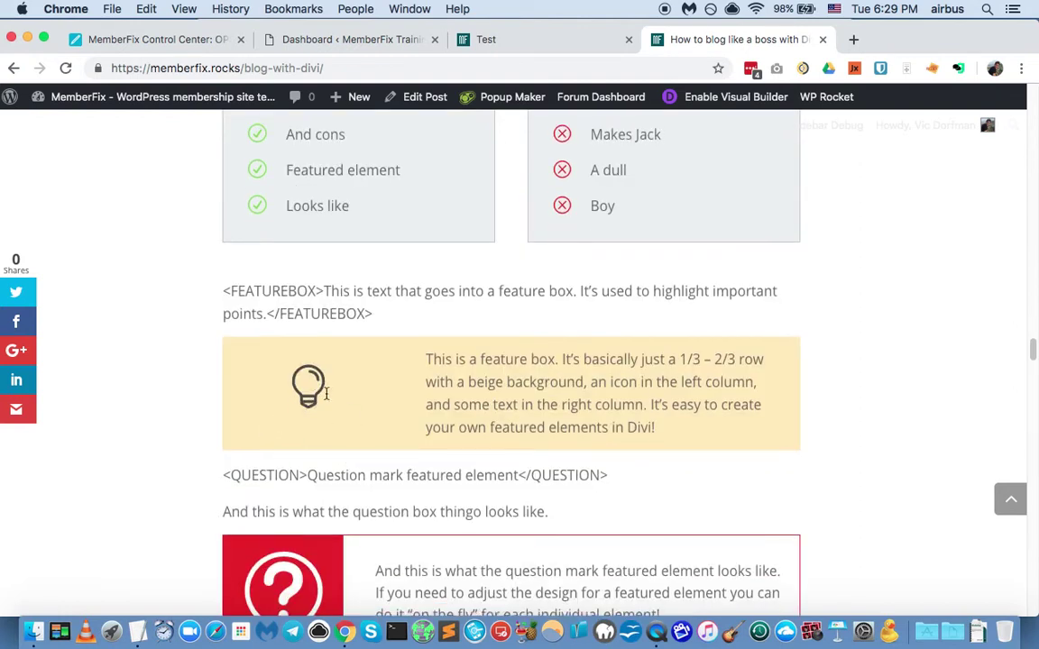
{"action": "scroll", "coordinate": [762, 408], "scroll_direction": "down", "scroll_amount": 3}
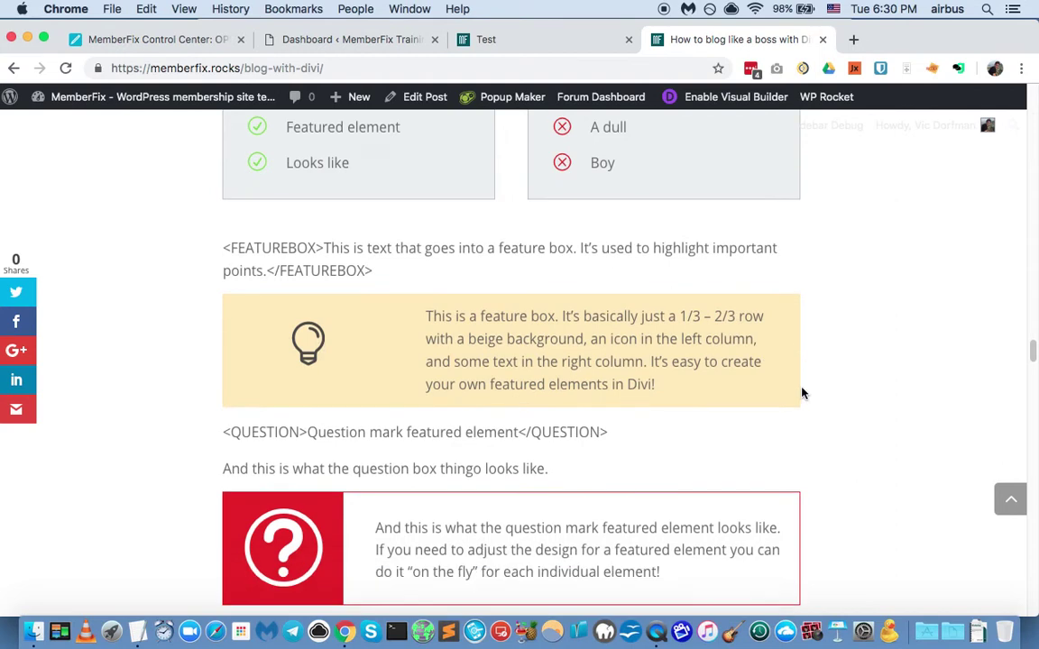
{"action": "scroll", "coordinate": [517, 312], "scroll_direction": "down", "scroll_amount": 6}
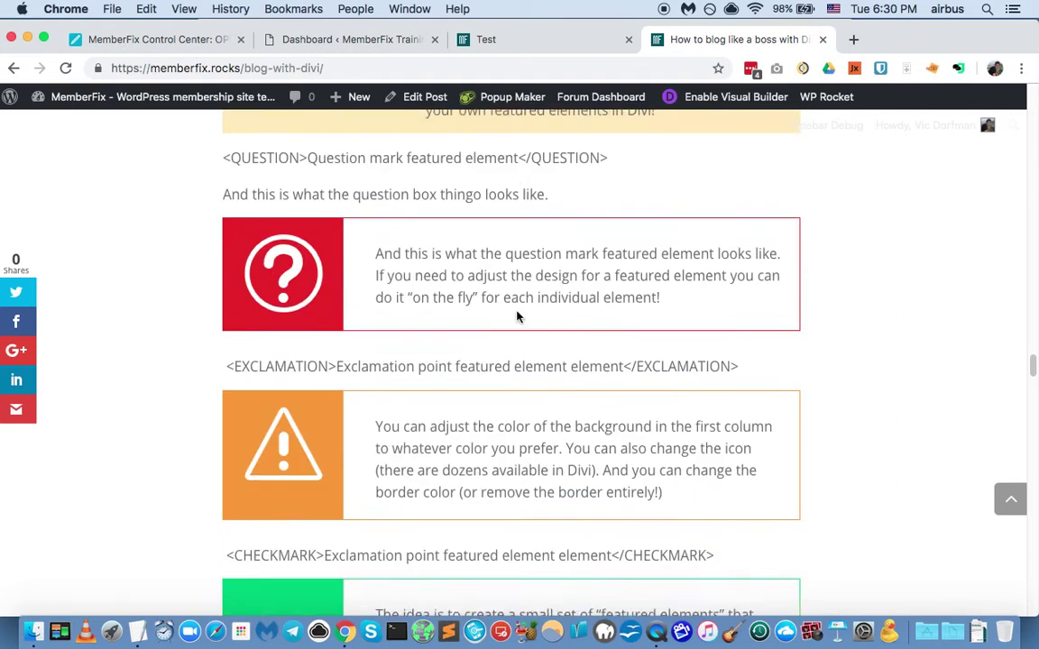
{"action": "scroll", "coordinate": [283, 314], "scroll_direction": "down", "scroll_amount": 1}
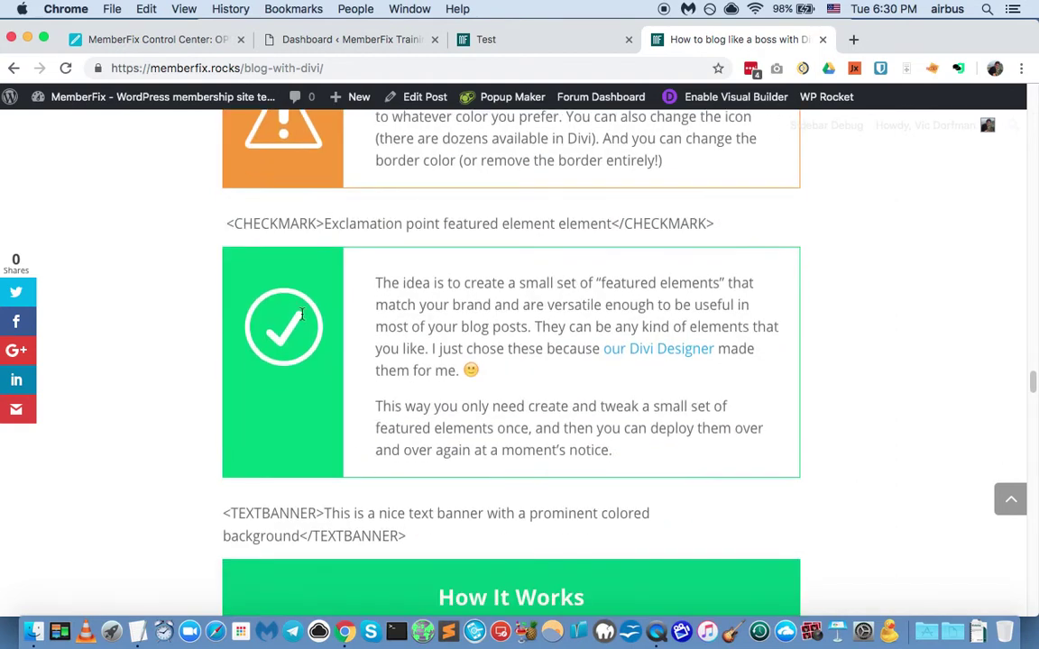
{"action": "scroll", "coordinate": [387, 442], "scroll_direction": "down", "scroll_amount": 3}
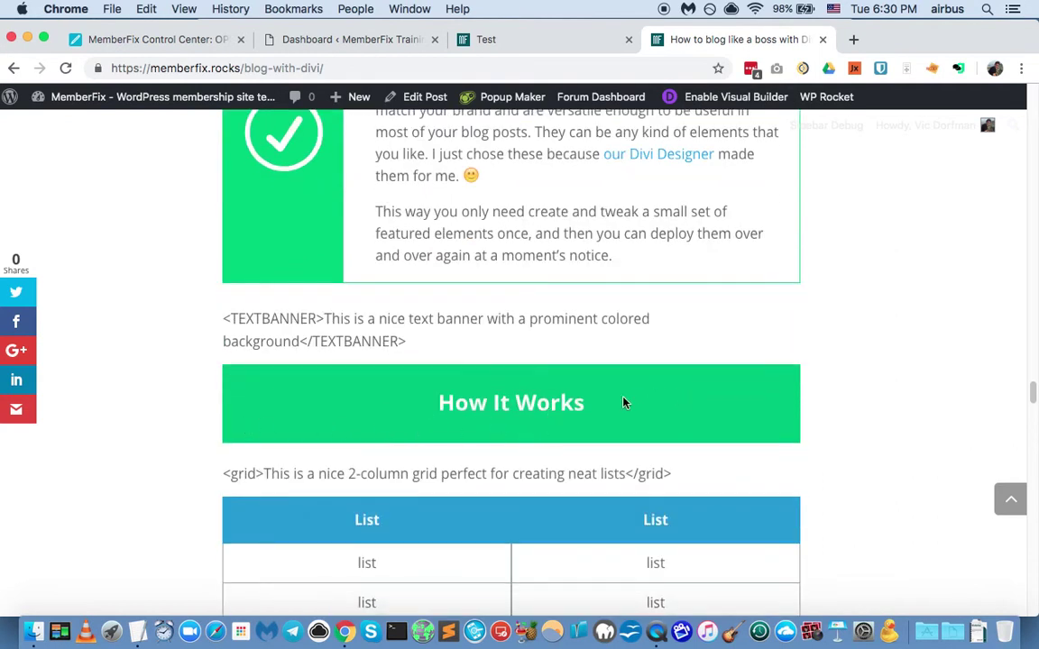
{"action": "scroll", "coordinate": [622, 403], "scroll_direction": "down", "scroll_amount": 5}
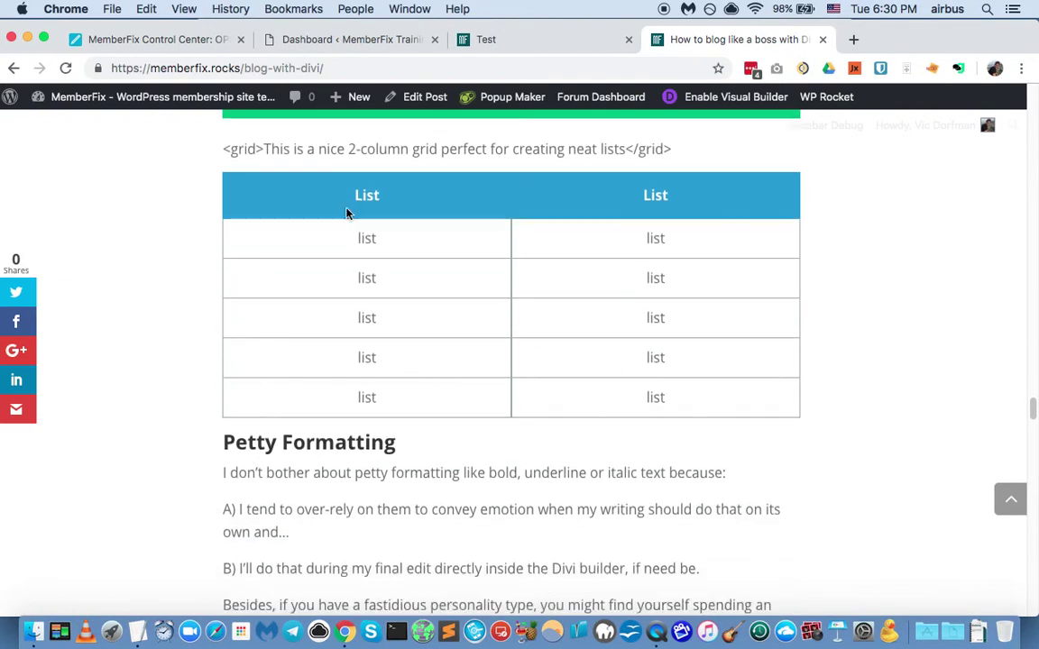
{"action": "scroll", "coordinate": [200, 456], "scroll_direction": "down", "scroll_amount": 20}
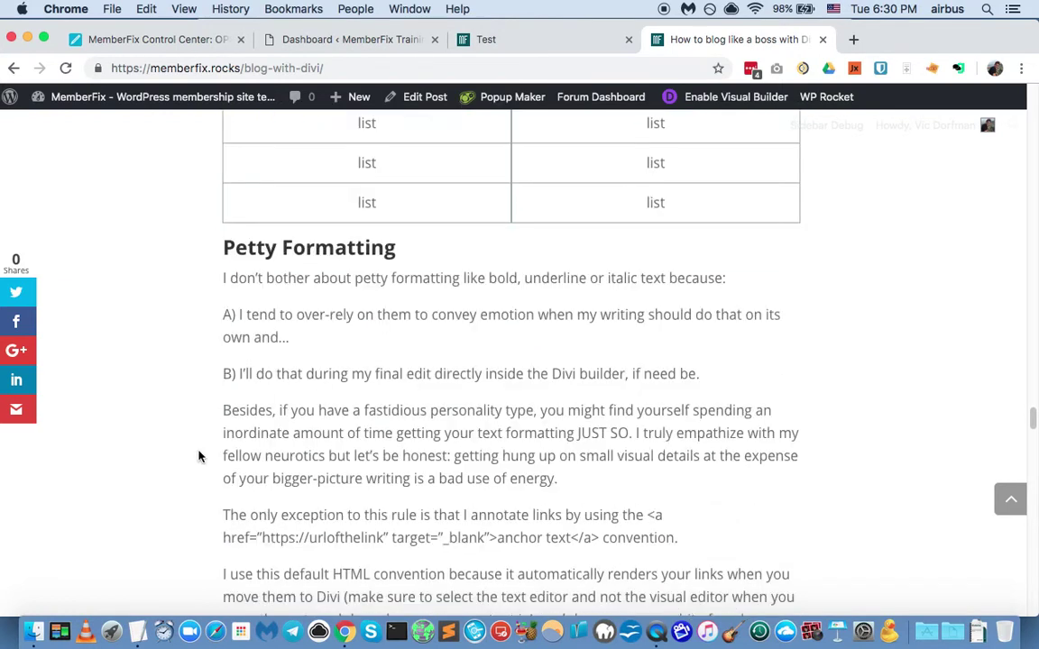
{"action": "scroll", "coordinate": [200, 456], "scroll_direction": "up", "scroll_amount": 3}
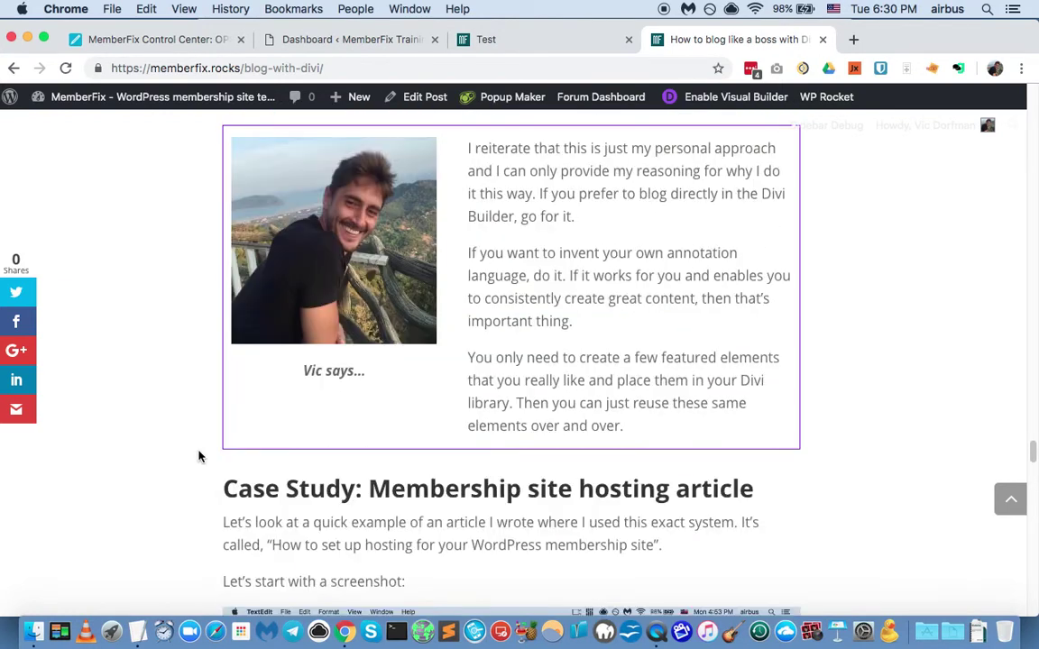
Examine the article's remaining featured elements, including the red question box, the beige lightbulb box and the embedded video above the conclusion.
{"action": "scroll", "coordinate": [200, 457], "scroll_direction": "down", "scroll_amount": 7}
{"action": "scroll", "coordinate": [198, 460], "scroll_direction": "down", "scroll_amount": 10}
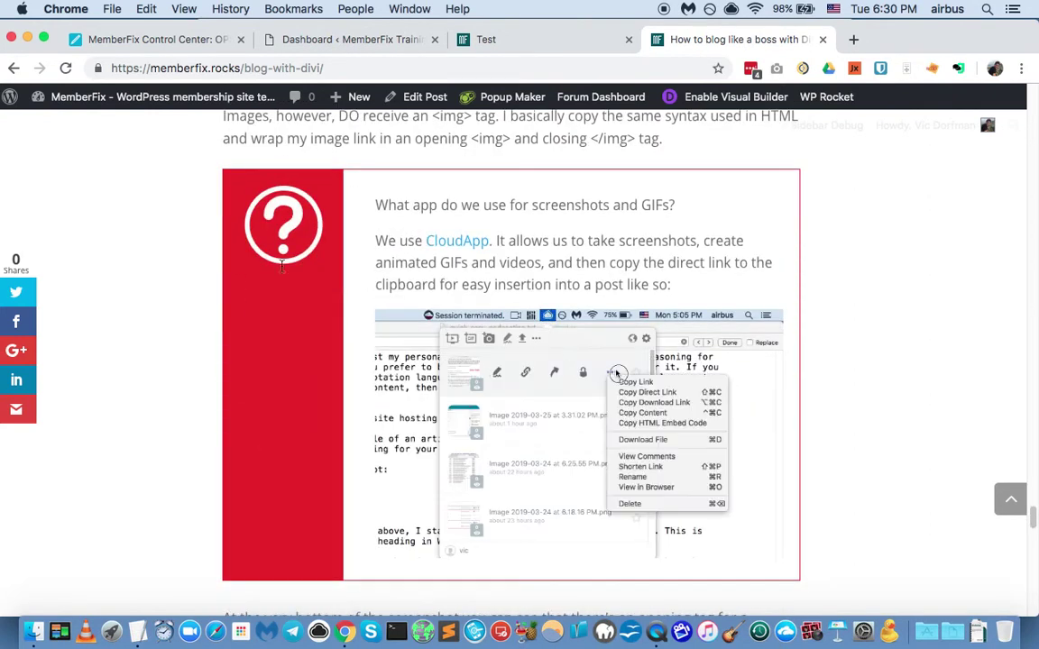
{"action": "scroll", "coordinate": [185, 329], "scroll_direction": "down", "scroll_amount": 5}
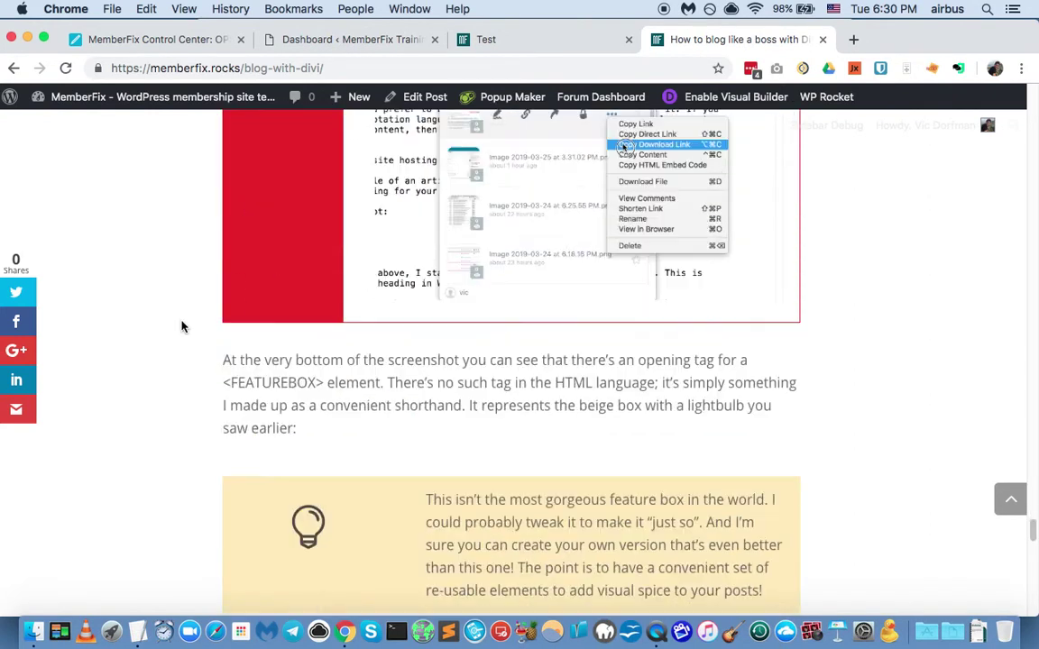
{"action": "double_click", "coordinate": [314, 348]}
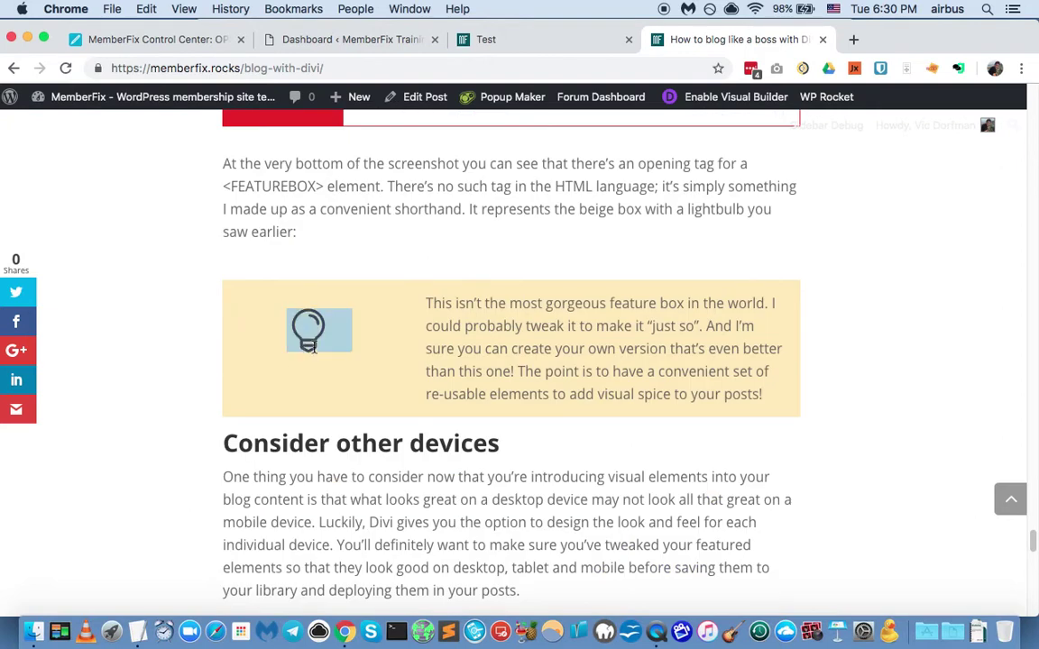
{"action": "left_click", "coordinate": [217, 427]}
{"action": "scroll", "coordinate": [214, 425], "scroll_direction": "down", "scroll_amount": 9}
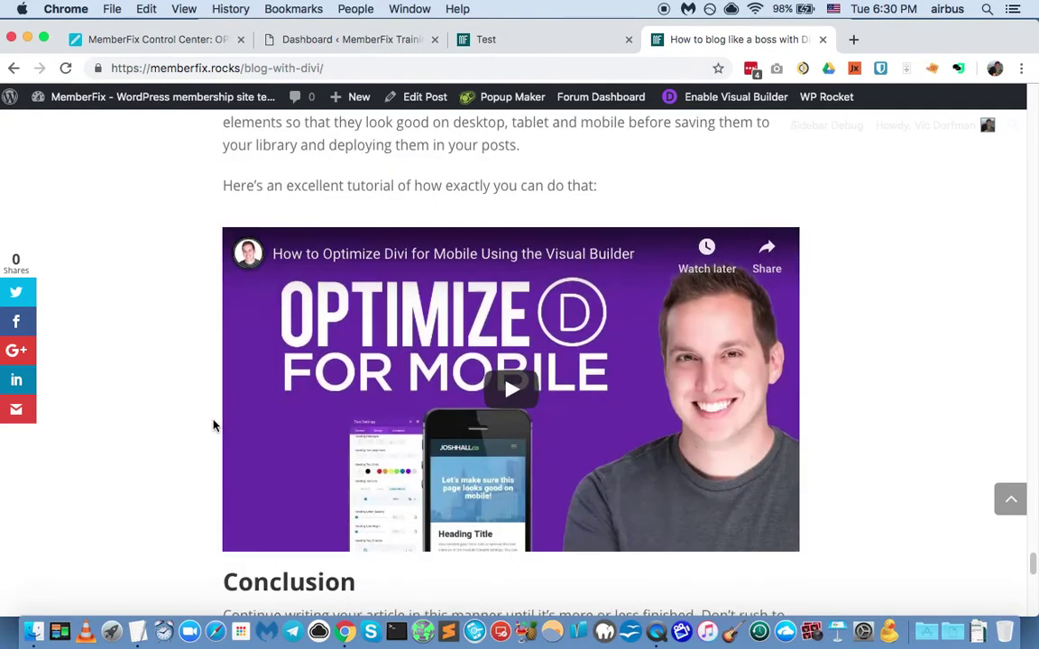
{"action": "scroll", "coordinate": [213, 425], "scroll_direction": "down", "scroll_amount": 4}
{"action": "scroll", "coordinate": [212, 424], "scroll_direction": "up", "scroll_amount": 15}
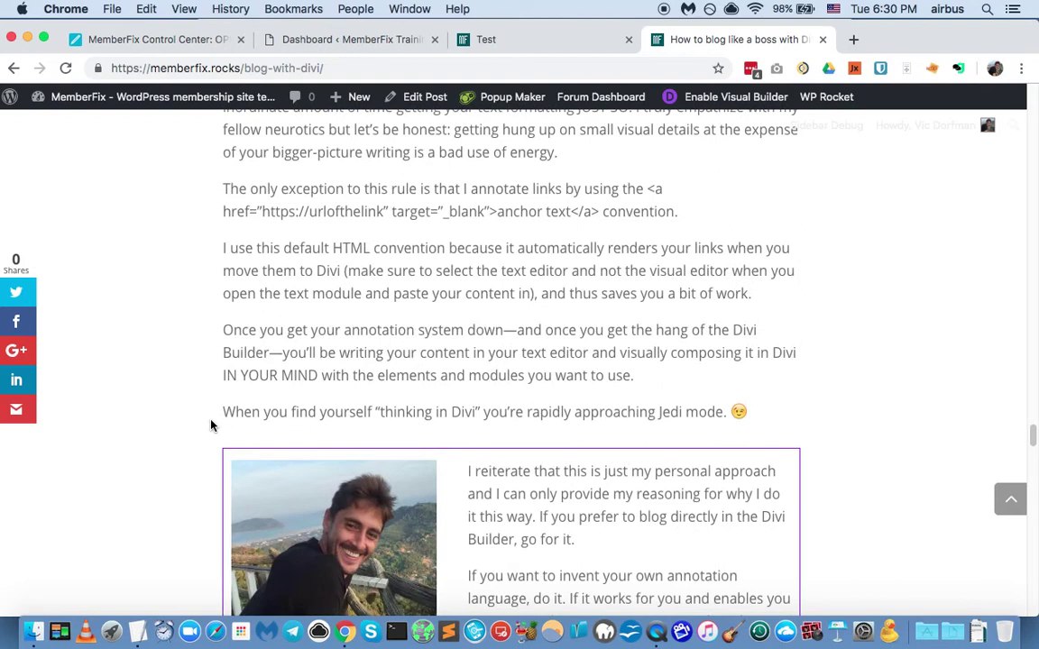
{"action": "scroll", "coordinate": [212, 424], "scroll_direction": "up", "scroll_amount": 10}
Open the site's Why Divi page and examine its featured elements, from the question box and pros and cons to the table, banner and notes box.
{"action": "mouse_move", "coordinate": [800, 157]}
{"action": "left_click", "coordinate": [825, 245]}
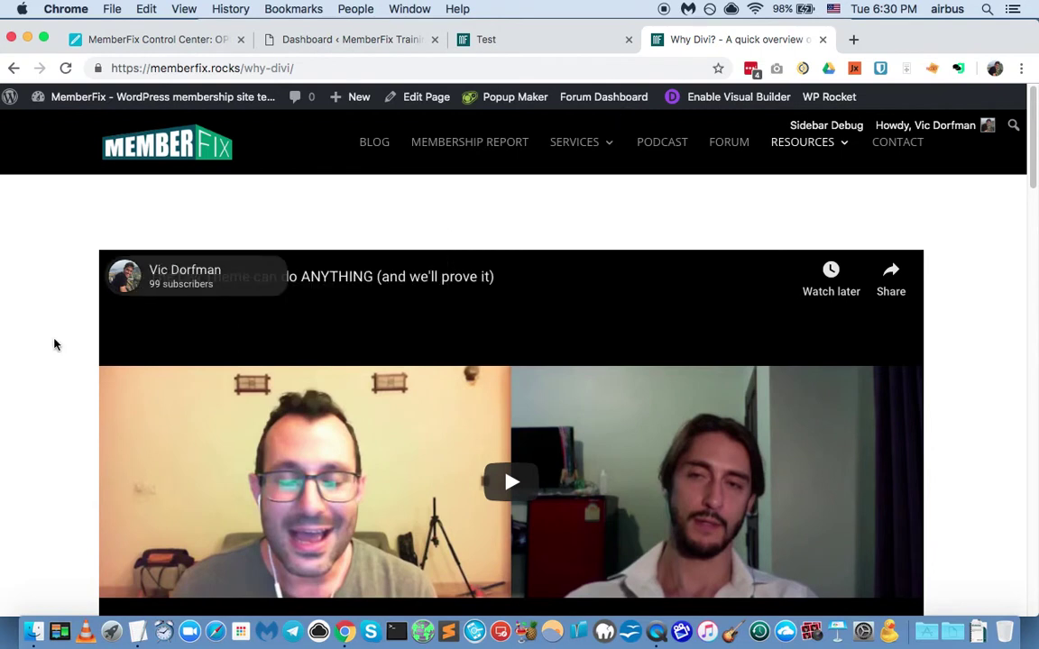
{"action": "scroll", "coordinate": [54, 344], "scroll_direction": "down", "scroll_amount": 5}
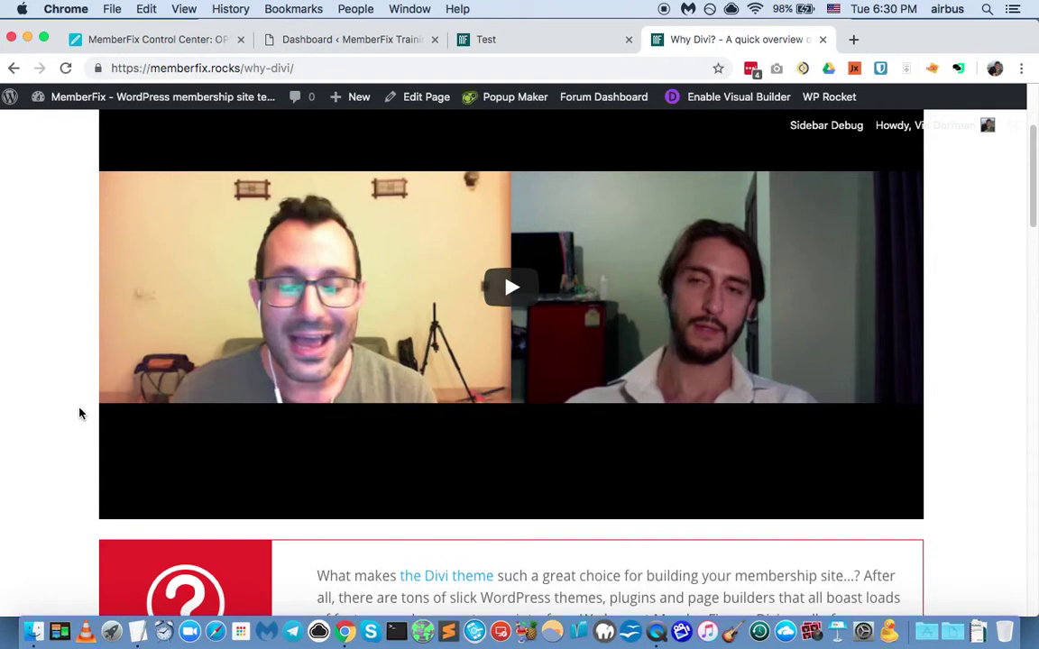
{"action": "scroll", "coordinate": [80, 414], "scroll_direction": "down", "scroll_amount": 5}
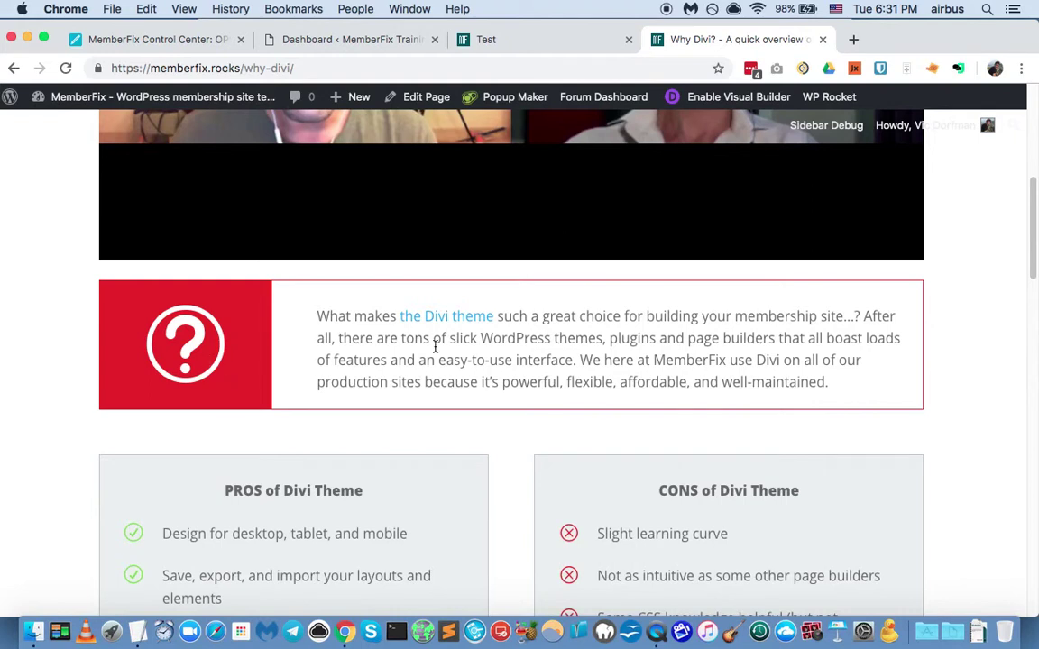
{"action": "scroll", "coordinate": [72, 428], "scroll_direction": "down", "scroll_amount": 5}
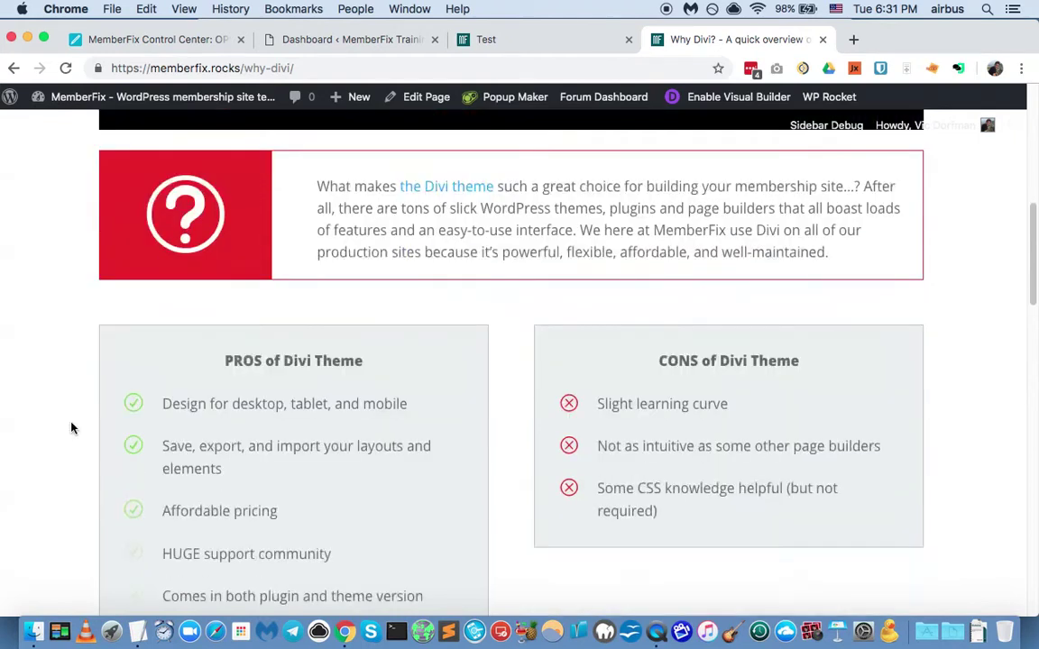
{"action": "scroll", "coordinate": [72, 429], "scroll_direction": "down", "scroll_amount": 3}
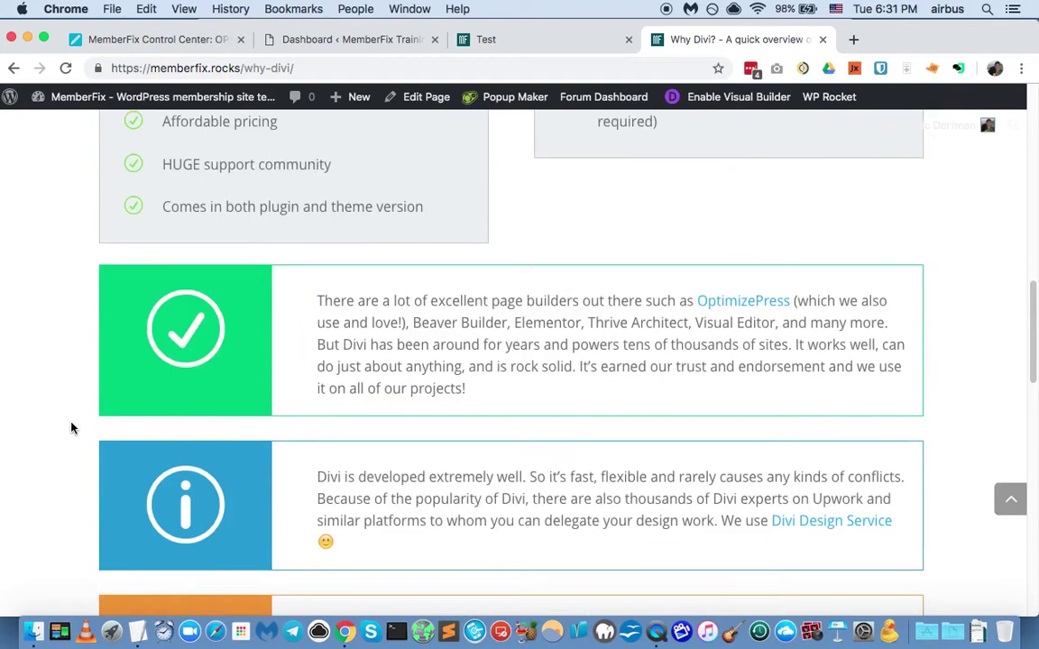
{"action": "scroll", "coordinate": [72, 428], "scroll_direction": "down", "scroll_amount": 4}
{"action": "scroll", "coordinate": [77, 424], "scroll_direction": "down", "scroll_amount": 2}
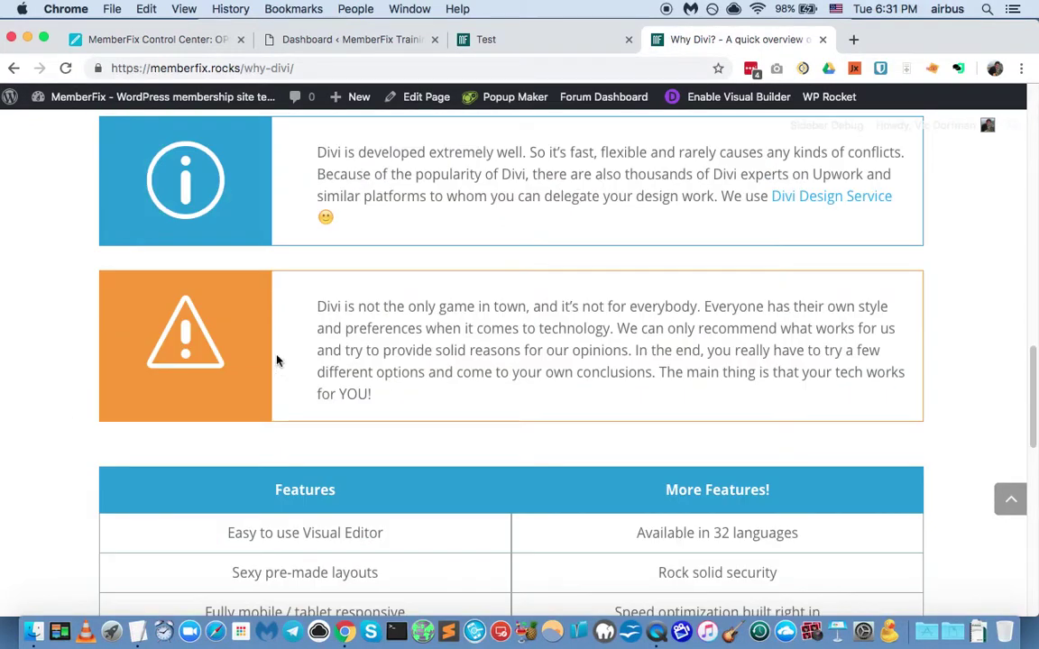
{"action": "scroll", "coordinate": [275, 411], "scroll_direction": "down", "scroll_amount": 8}
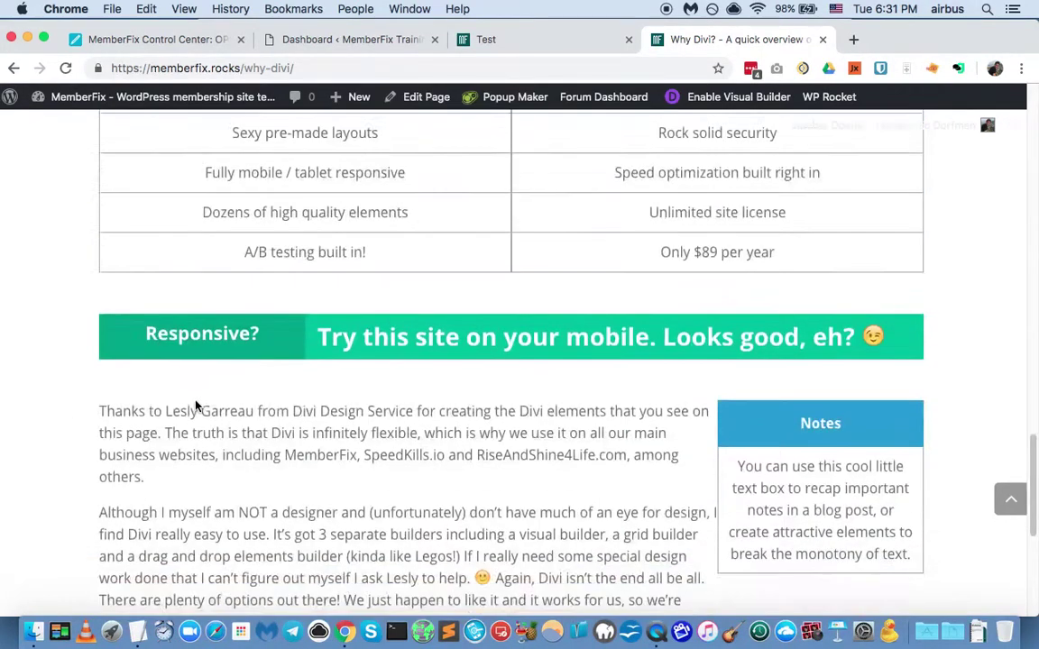
{"action": "scroll", "coordinate": [195, 406], "scroll_direction": "down", "scroll_amount": 3}
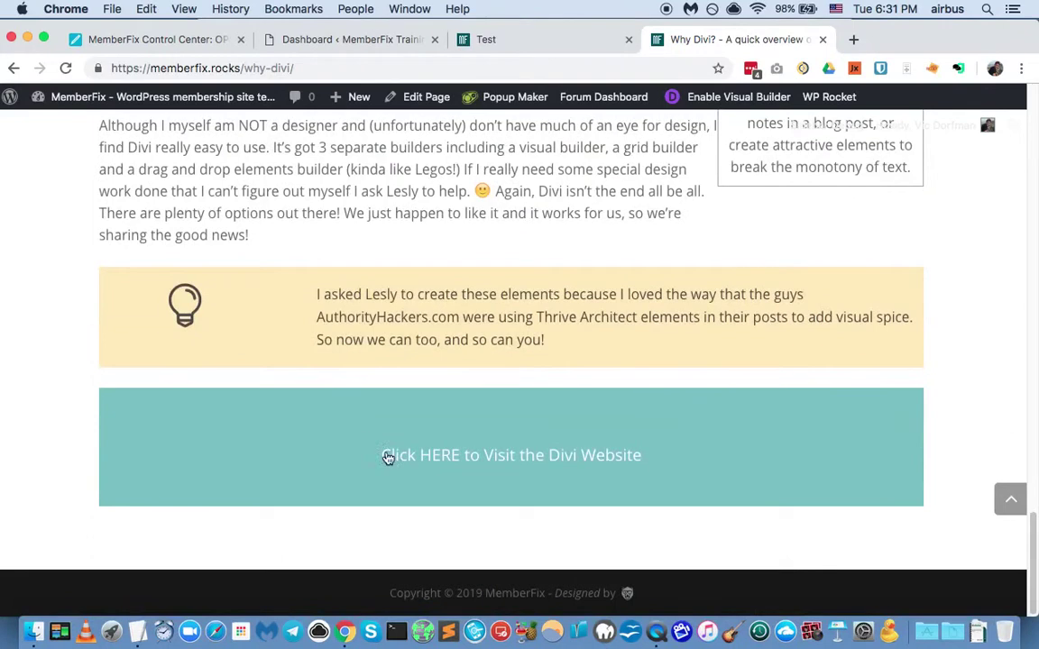
{"action": "scroll", "coordinate": [174, 413], "scroll_direction": "up", "scroll_amount": 6}
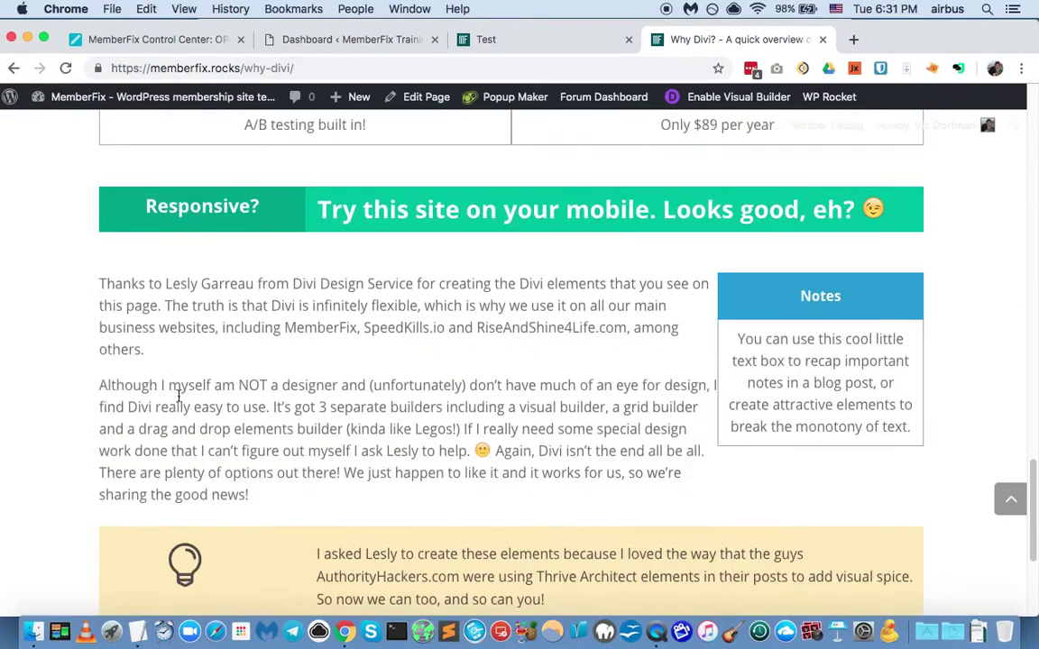
{"action": "scroll", "coordinate": [180, 401], "scroll_direction": "up", "scroll_amount": 1}
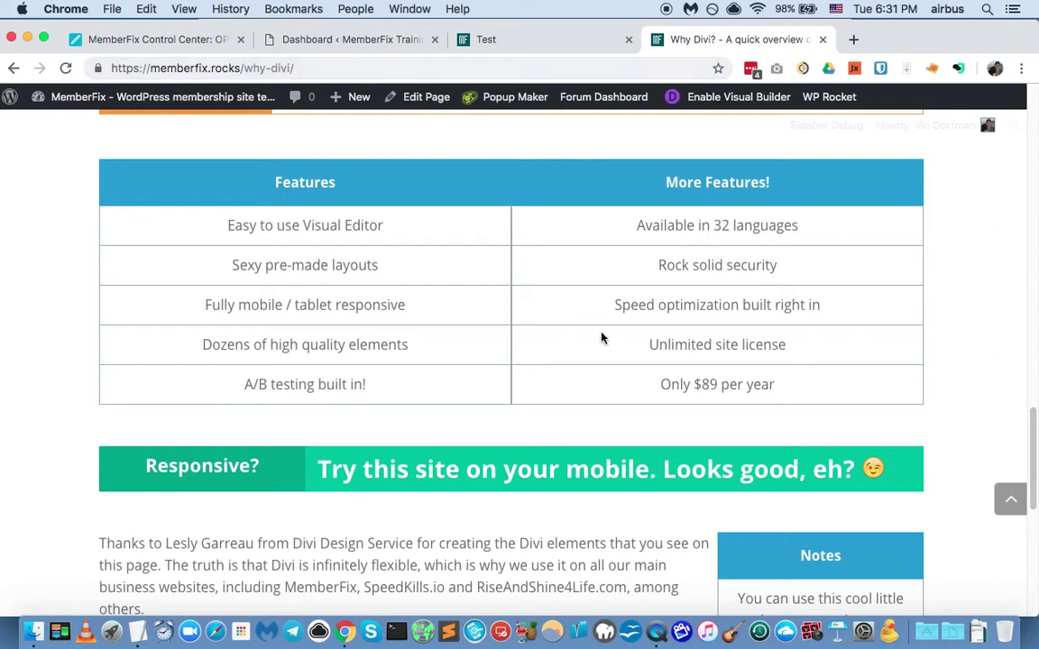
{"action": "scroll", "coordinate": [602, 337], "scroll_direction": "up", "scroll_amount": 4}
{"action": "scroll", "coordinate": [602, 334], "scroll_direction": "up", "scroll_amount": 3}
Return to the Test page and start adding the blue feature box row to the Divi Library with the layout name "Fugly Blue Feature Box".
{"action": "left_click", "coordinate": [566, 45]}
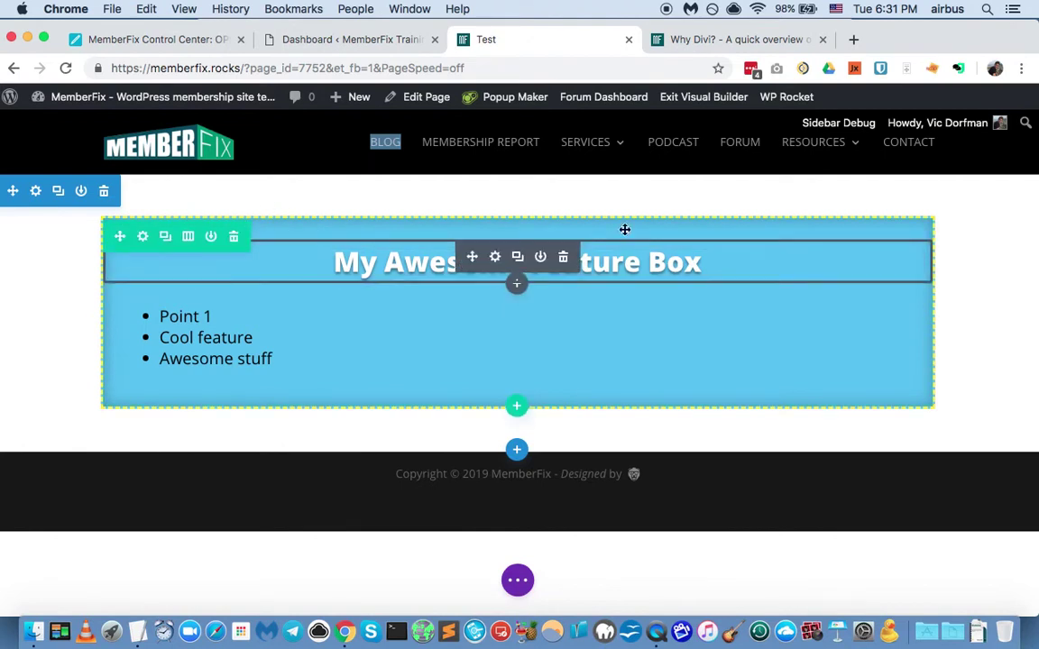
{"action": "left_click", "coordinate": [211, 238]}
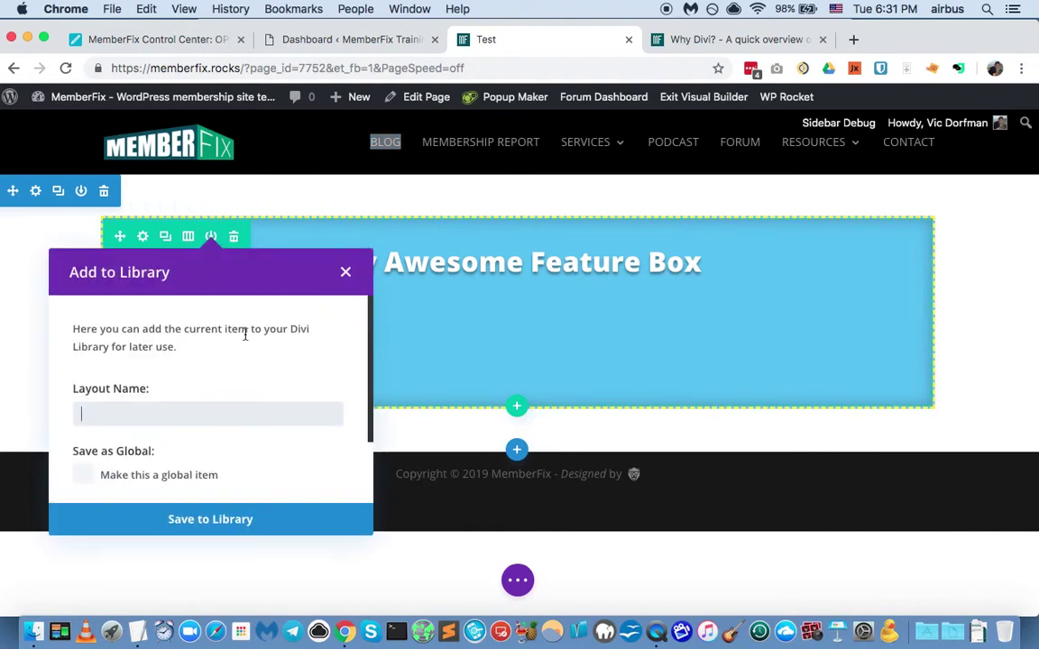
{"action": "type", "text": "Fugly Blue Feature Box"}
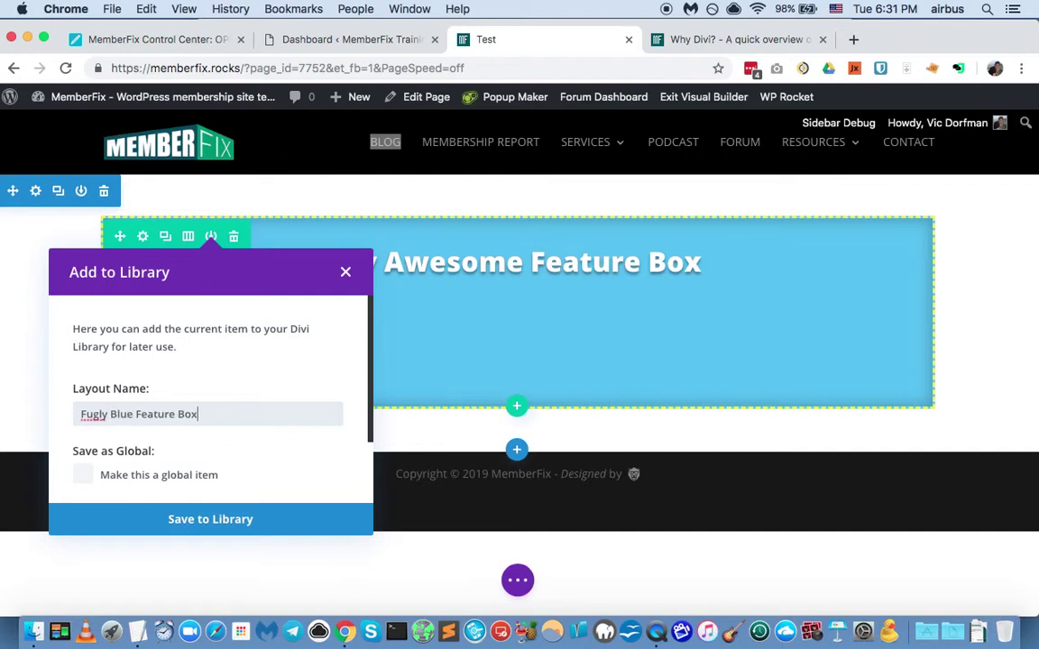
Leave the layout non-global, create a new category named "Fugly" for it, and save it to the library.
{"action": "scroll", "coordinate": [251, 360], "scroll_direction": "down", "scroll_amount": 2}
{"action": "scroll", "coordinate": [248, 366], "scroll_direction": "down", "scroll_amount": 2}
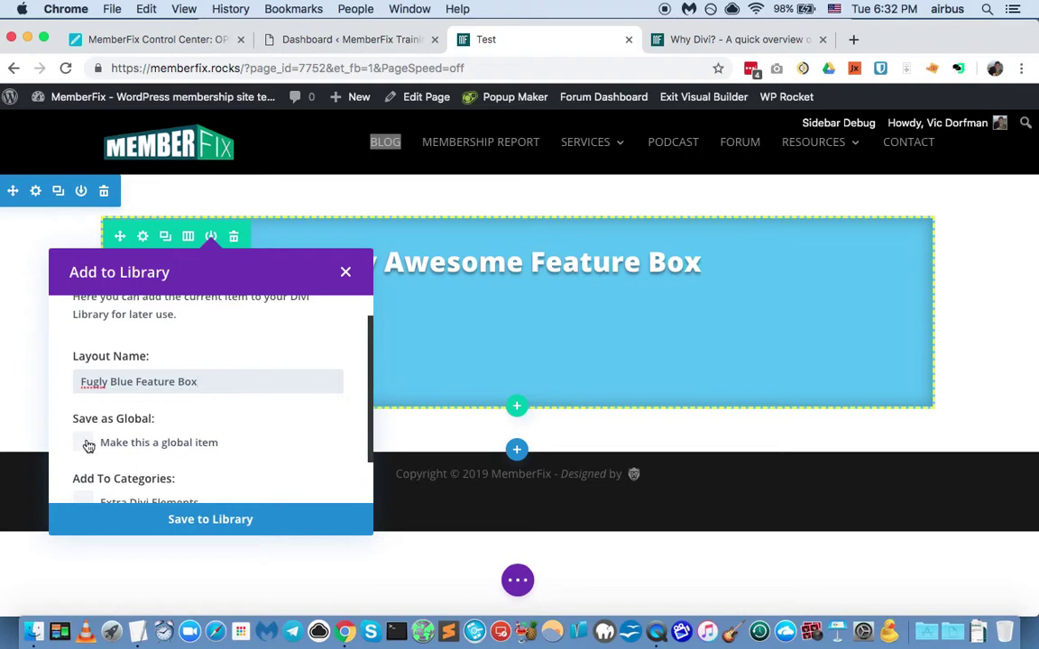
{"action": "scroll", "coordinate": [245, 456], "scroll_direction": "down", "scroll_amount": 1}
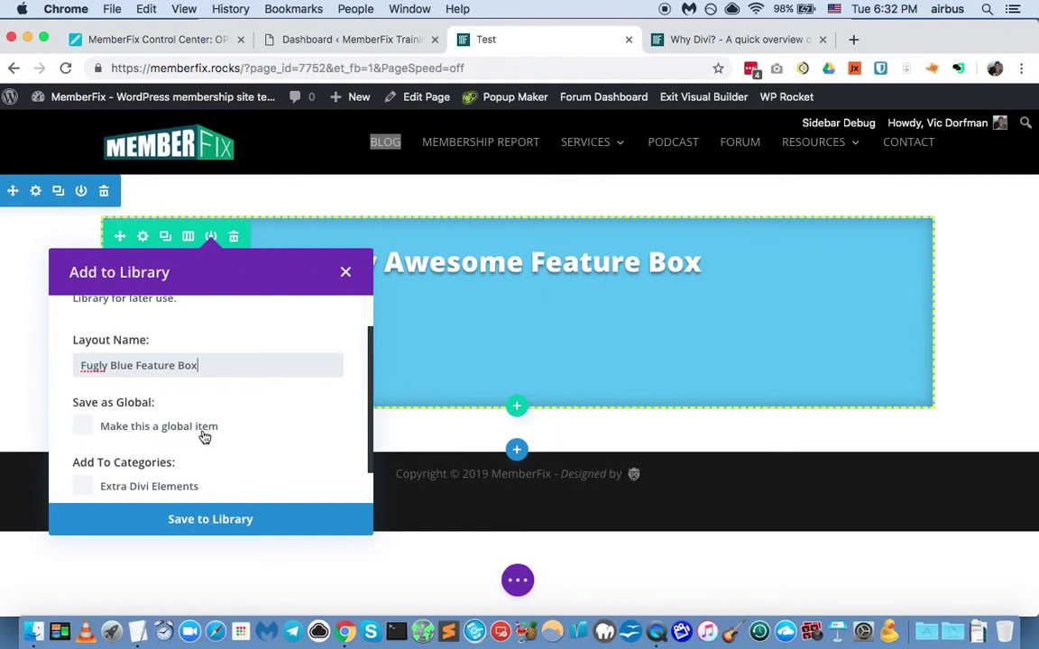
{"action": "scroll", "coordinate": [234, 436], "scroll_direction": "down", "scroll_amount": 1}
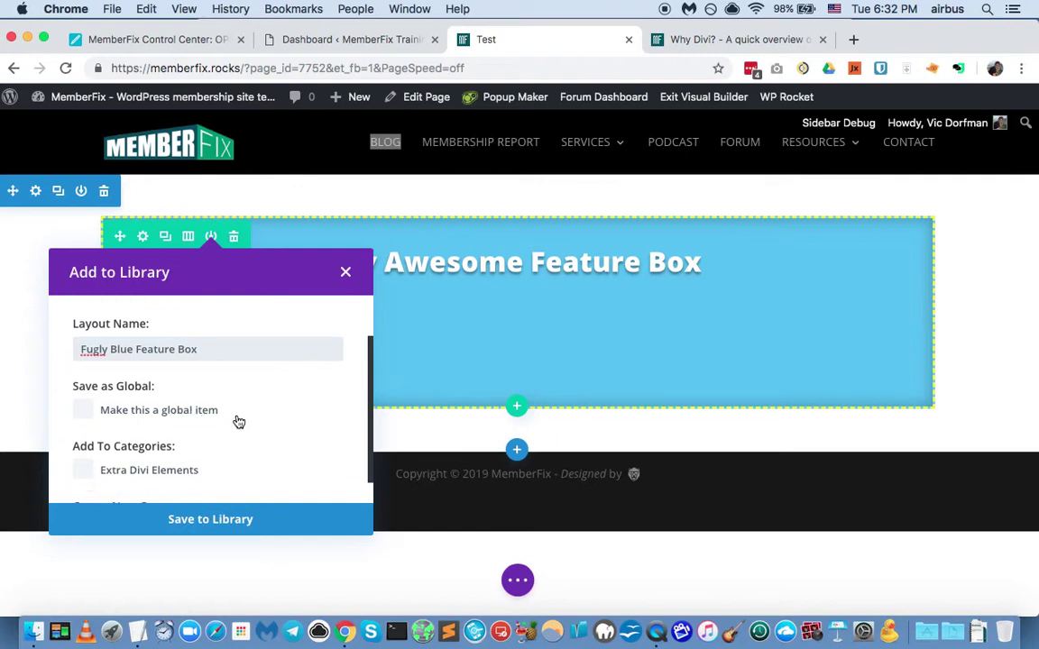
{"action": "scroll", "coordinate": [248, 418], "scroll_direction": "down", "scroll_amount": 1}
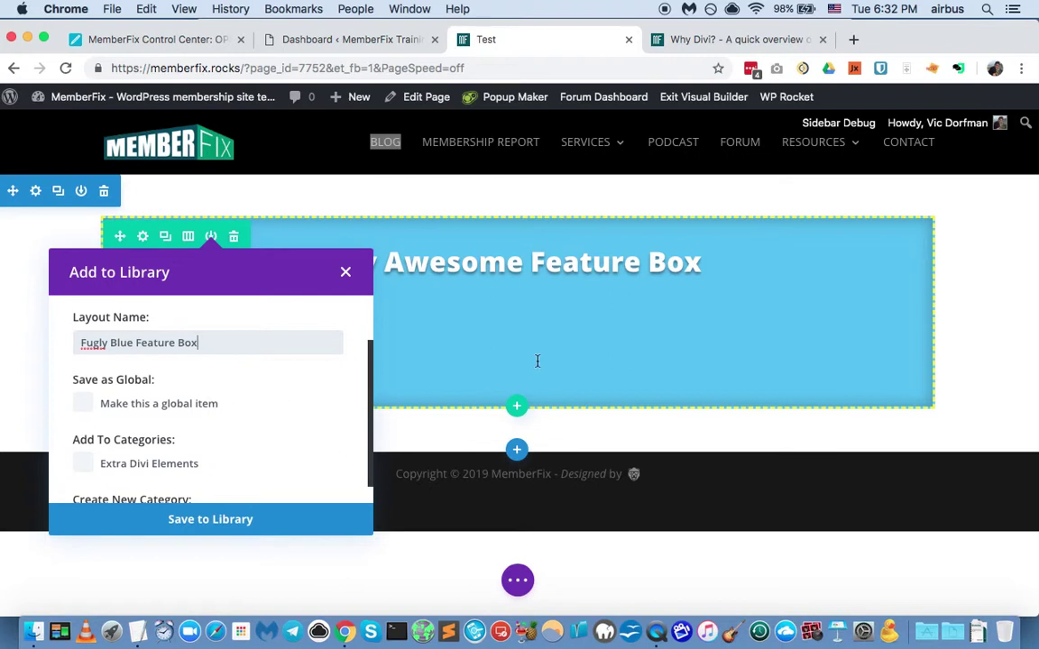
{"action": "scroll", "coordinate": [211, 402], "scroll_direction": "down", "scroll_amount": 3}
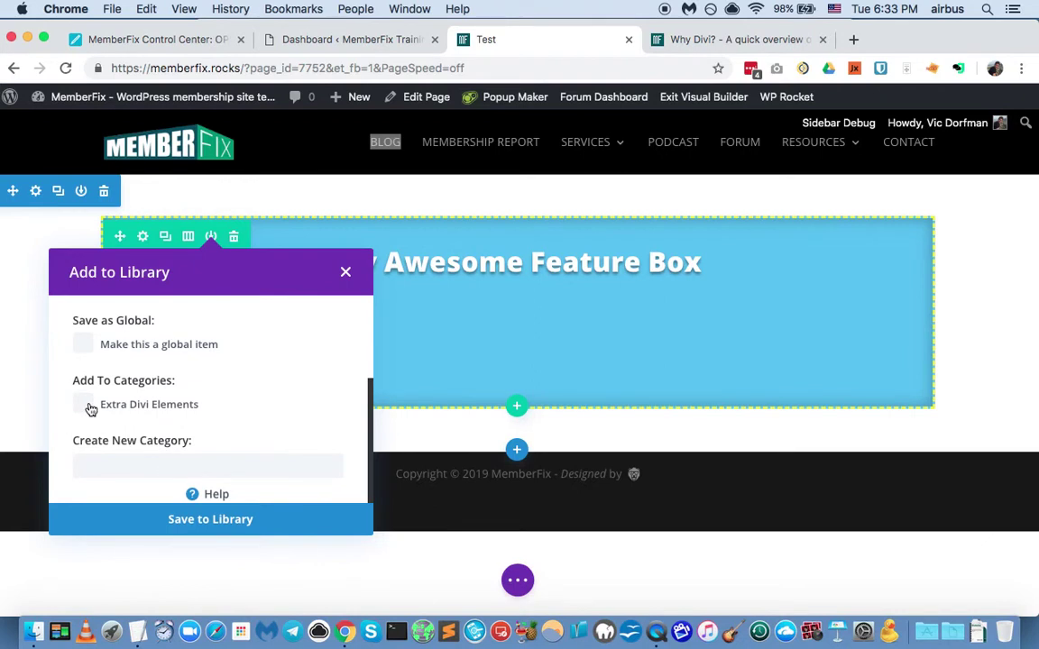
{"action": "left_click", "coordinate": [129, 468]}
{"action": "type", "text": "Fugly"}
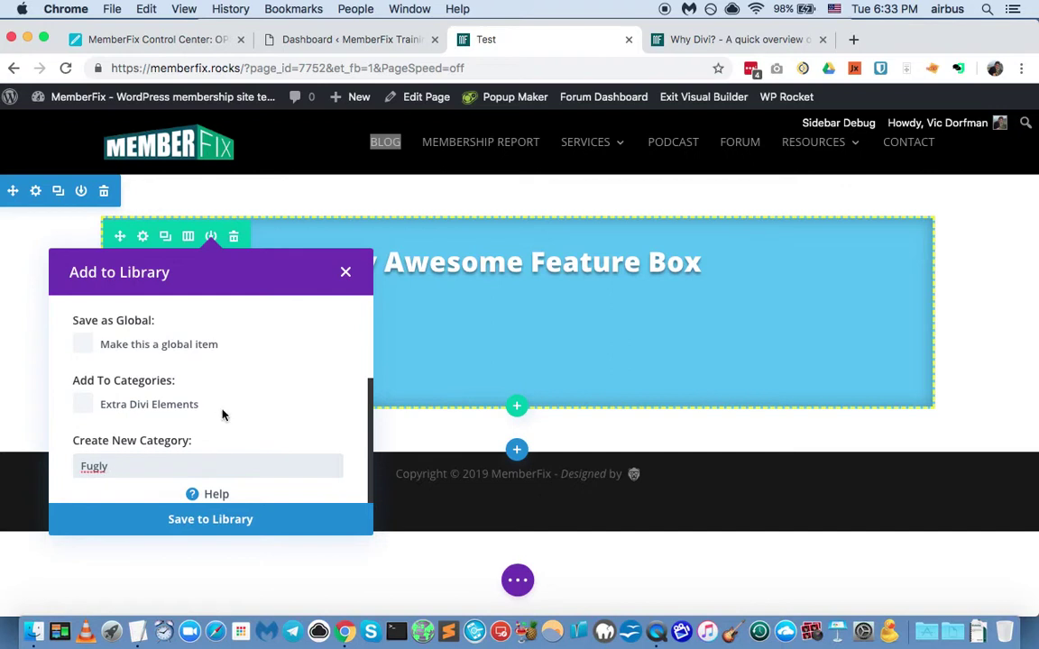
{"action": "left_click", "coordinate": [232, 515]}
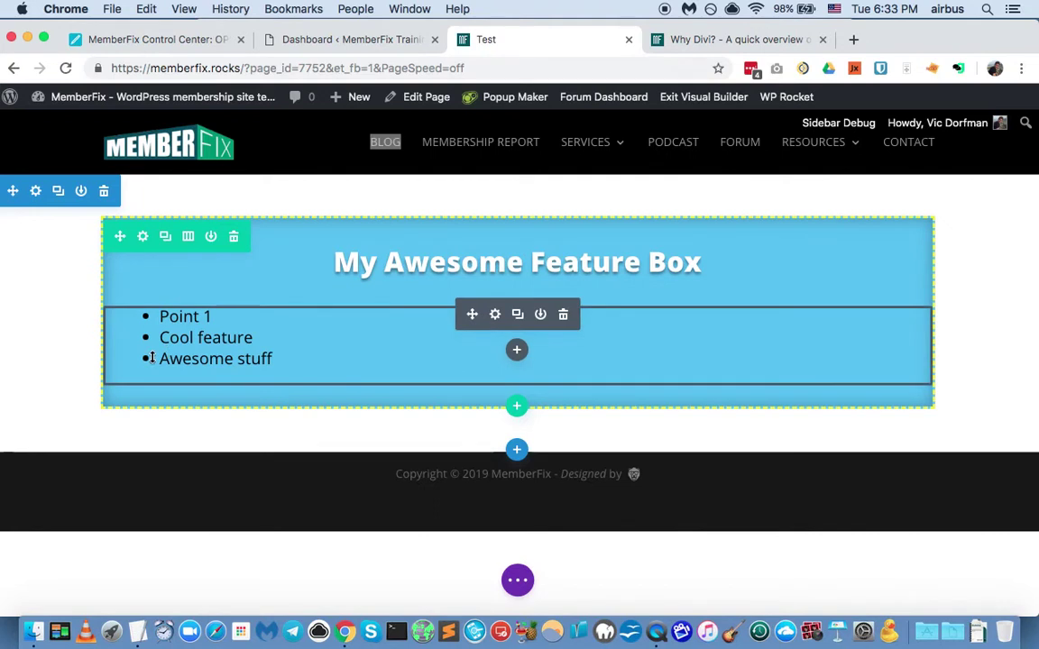
{"action": "left_click", "coordinate": [394, 39]}
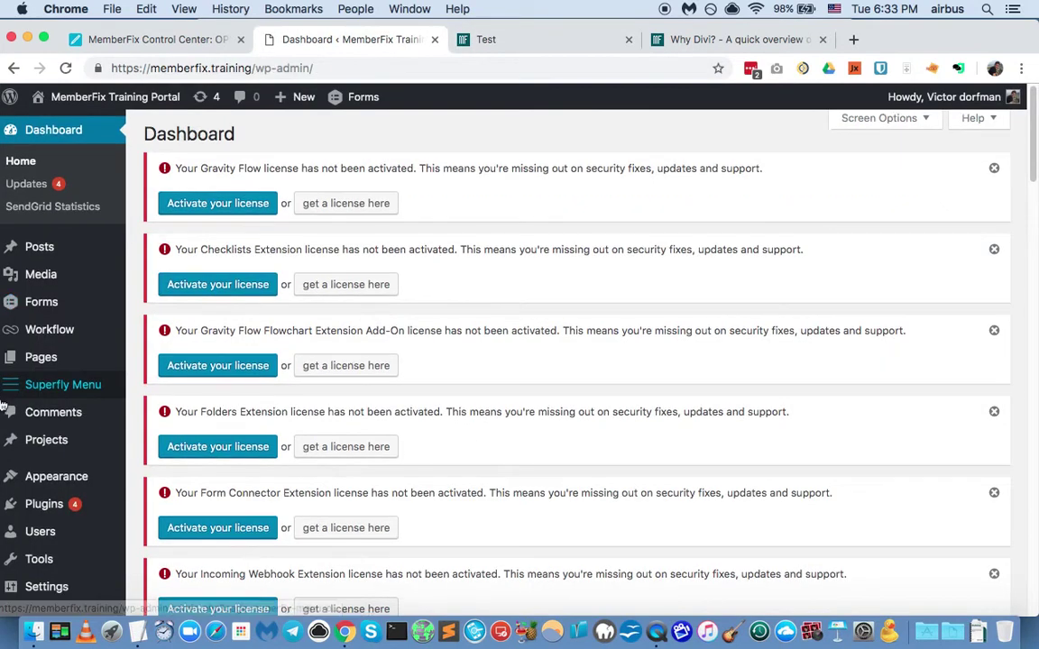
{"action": "scroll", "coordinate": [36, 392], "scroll_direction": "down", "scroll_amount": 5}
{"action": "mouse_move", "coordinate": [79, 564]}
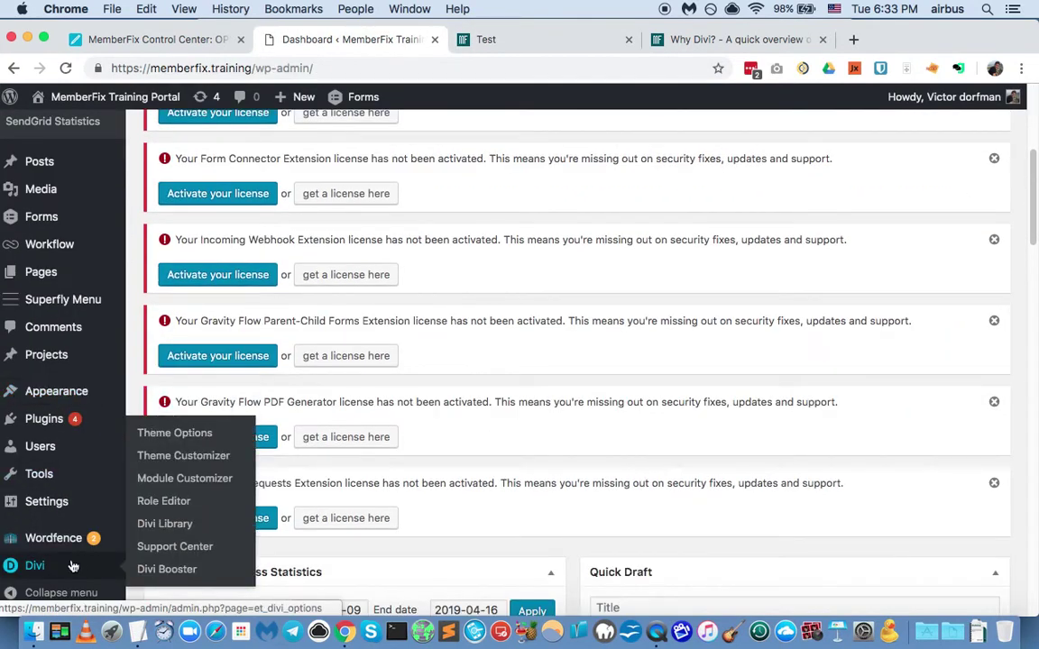
{"action": "left_click", "coordinate": [166, 527]}
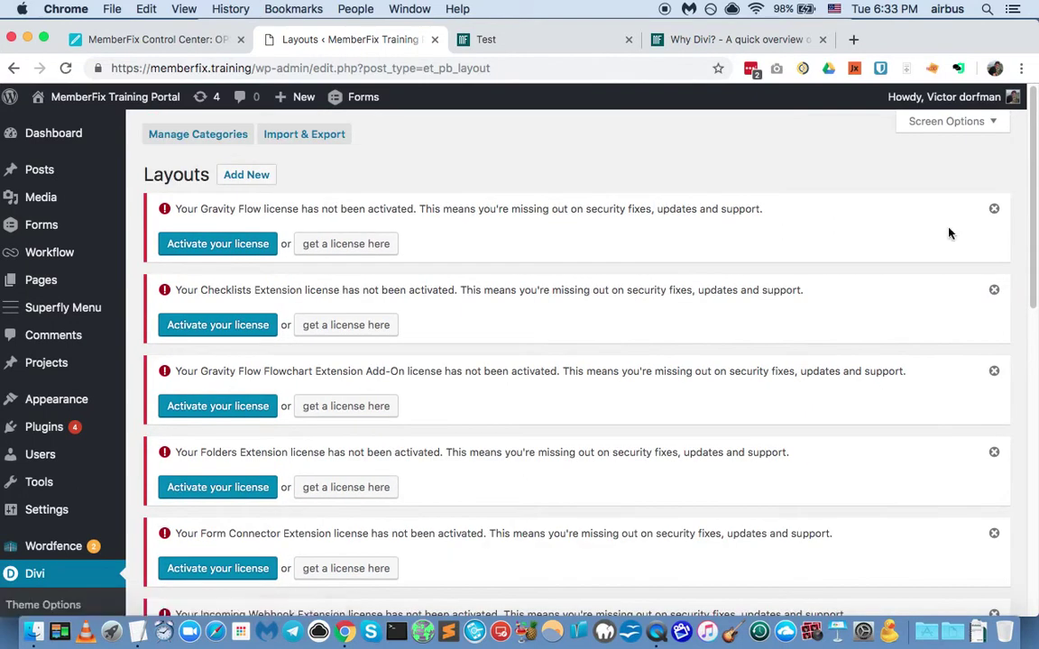
{"action": "scroll", "coordinate": [949, 232], "scroll_direction": "down", "scroll_amount": 3}
Leave the Test page for the memberfix.rocks dashboard, saving the unsaved page changes and exiting the builder.
{"action": "left_click", "coordinate": [521, 40]}
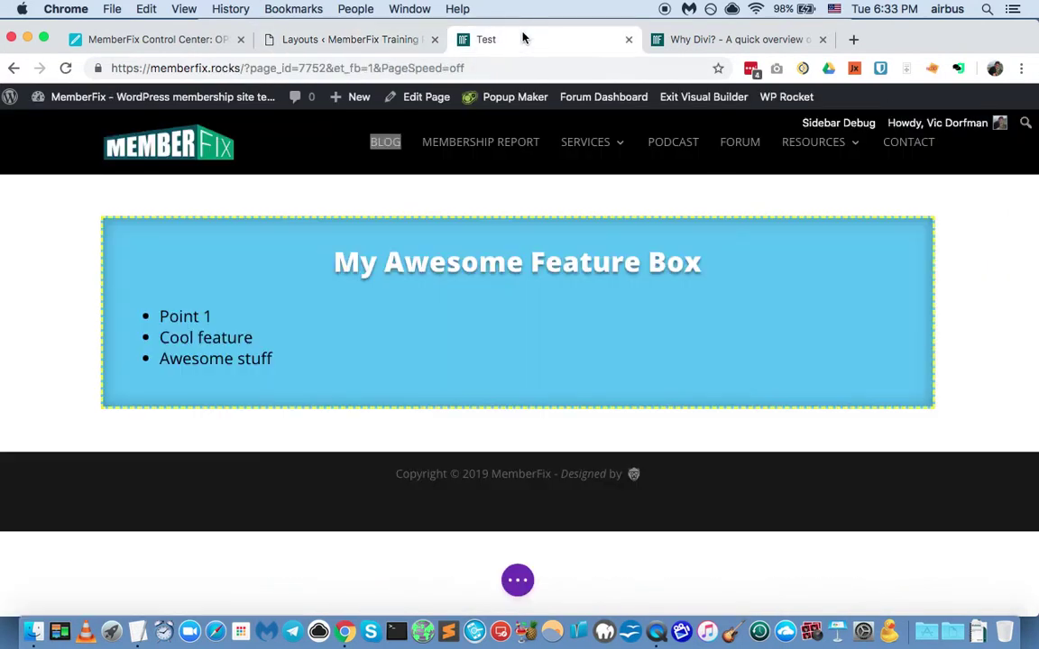
{"action": "mouse_move", "coordinate": [189, 95]}
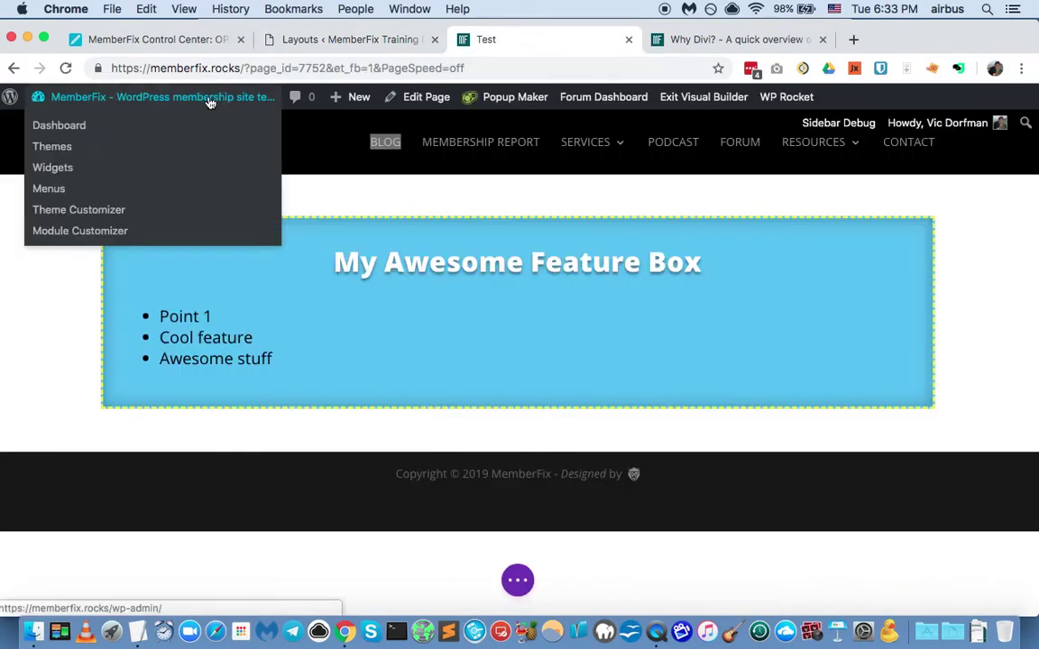
{"action": "left_click", "coordinate": [142, 130]}
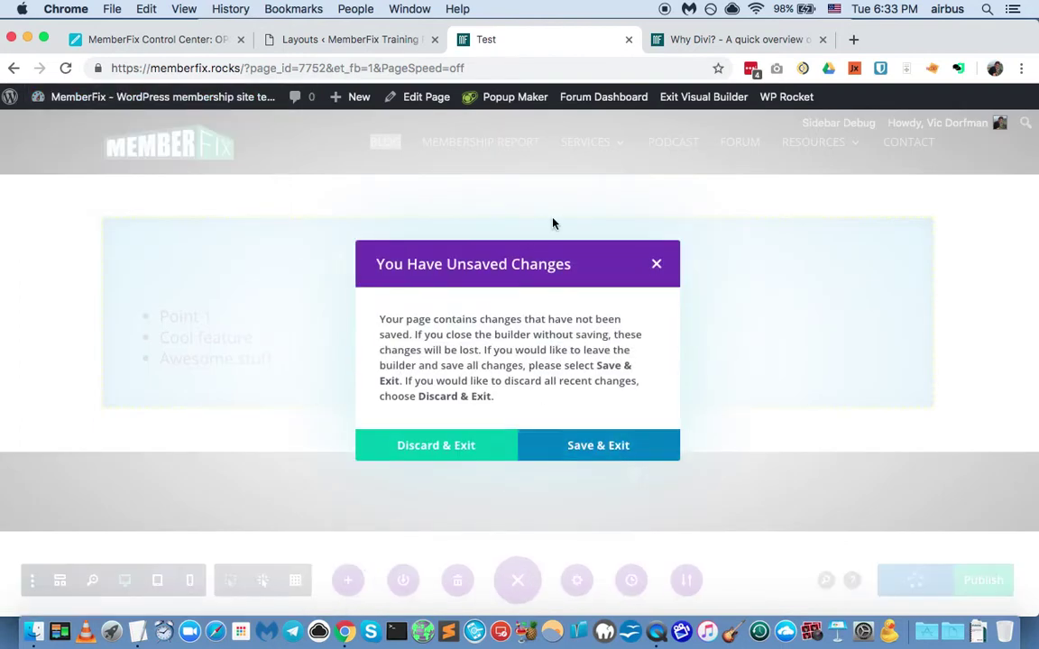
{"action": "left_click", "coordinate": [599, 458]}
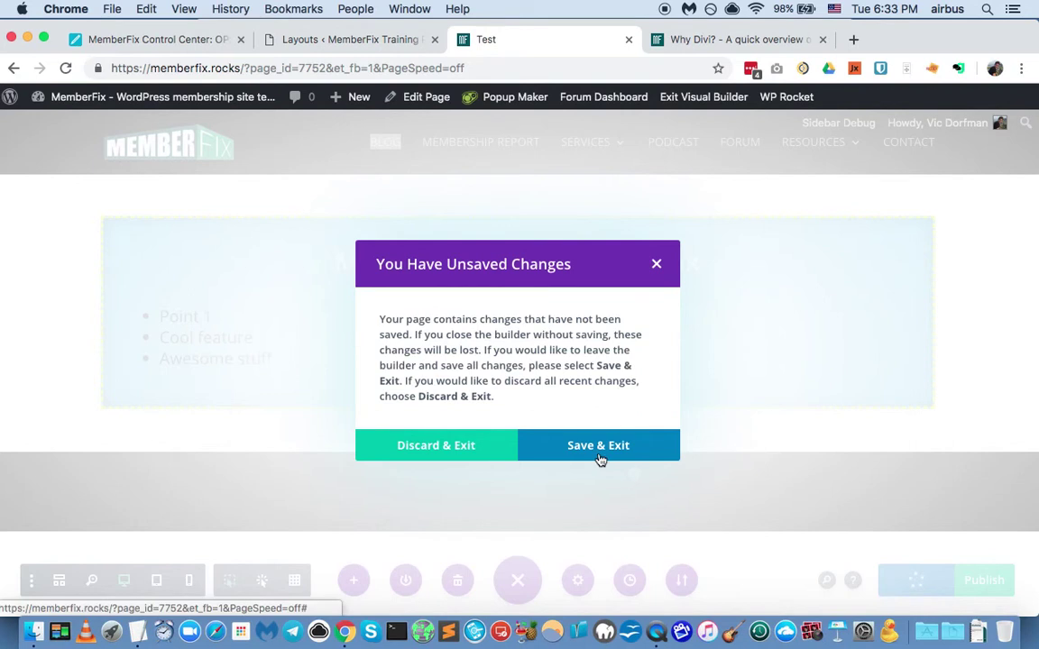
Open the memberfix.rocks dashboard from the Why Divi page.
{"action": "left_click", "coordinate": [699, 41]}
{"action": "mouse_move", "coordinate": [88, 125]}
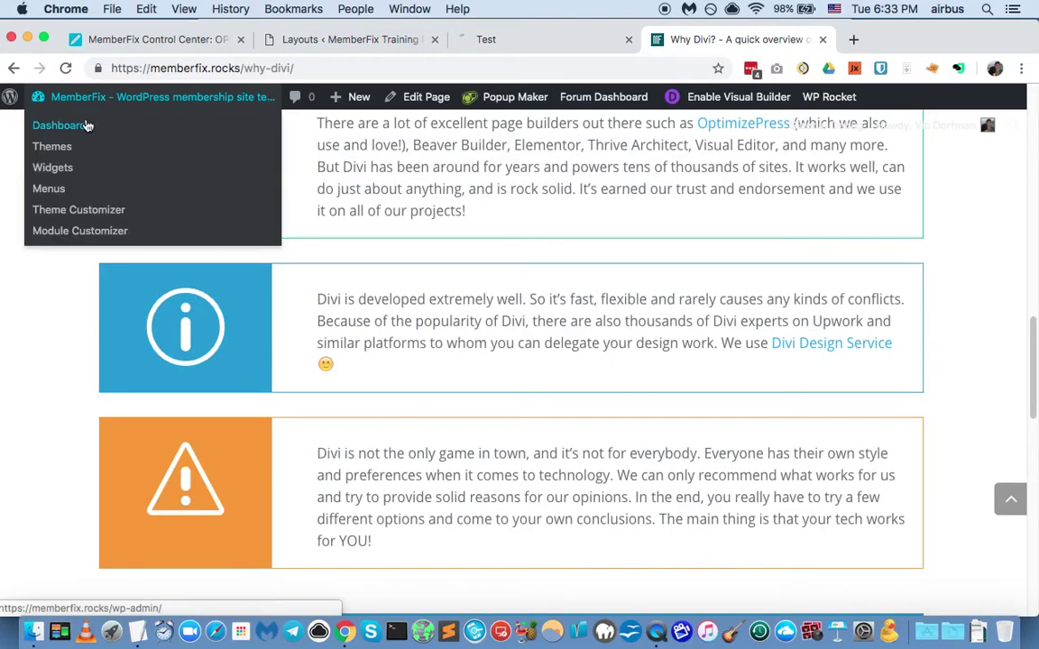
{"action": "left_click_drag", "start_coordinate": [88, 125], "coordinate": [487, 45]}
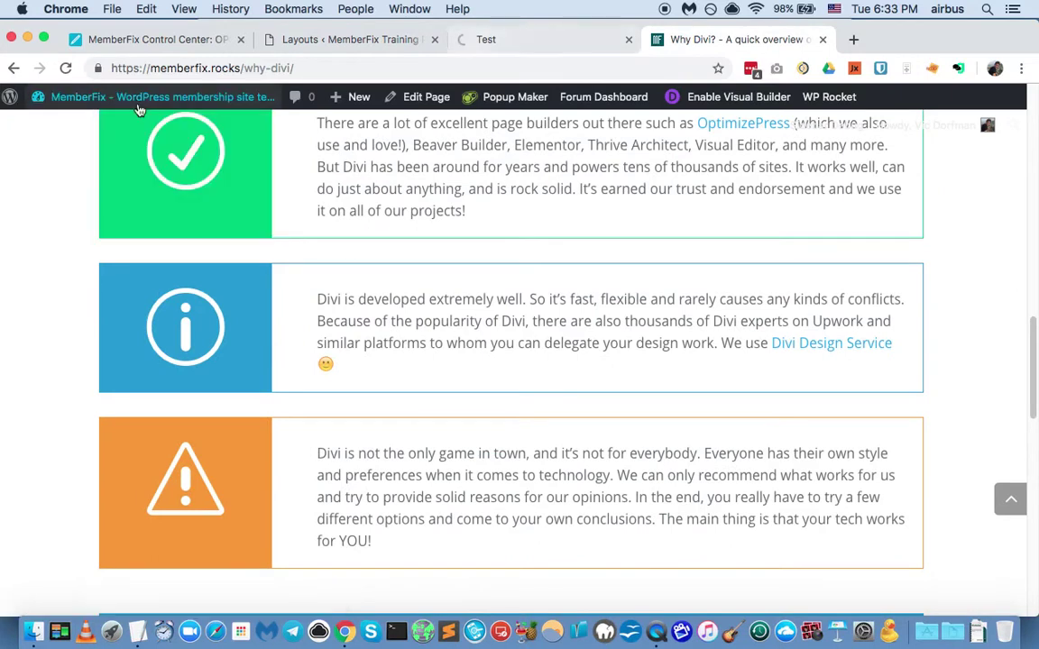
Open the MemberFix site's admin dashboard and go to the Divi Library of saved layouts.
{"action": "left_click", "coordinate": [91, 125]}
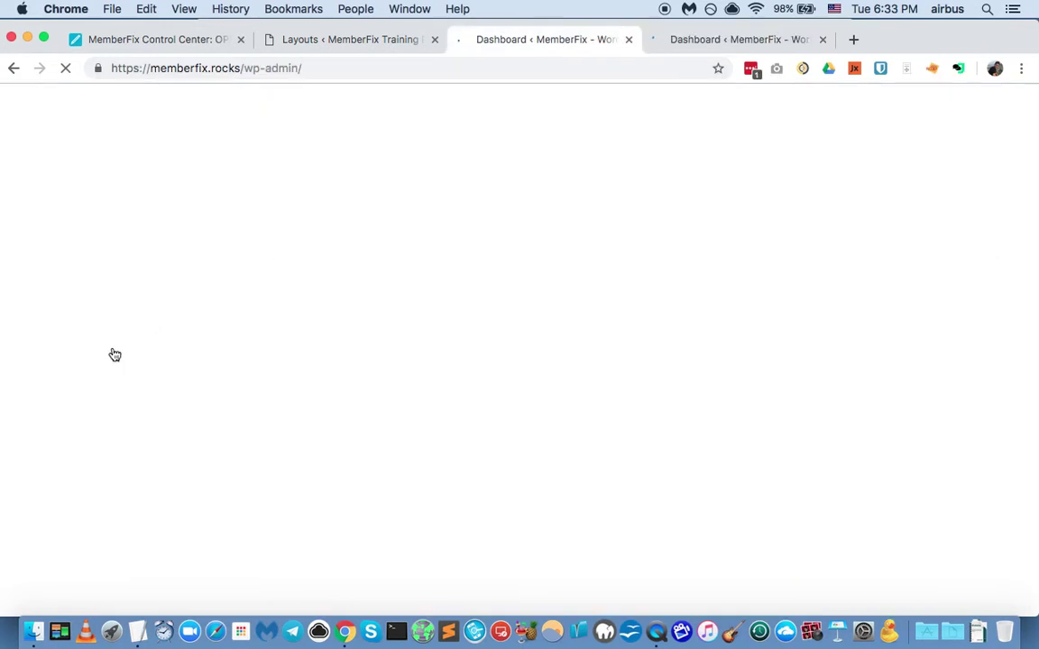
{"action": "scroll", "coordinate": [90, 397], "scroll_direction": "down", "scroll_amount": 5}
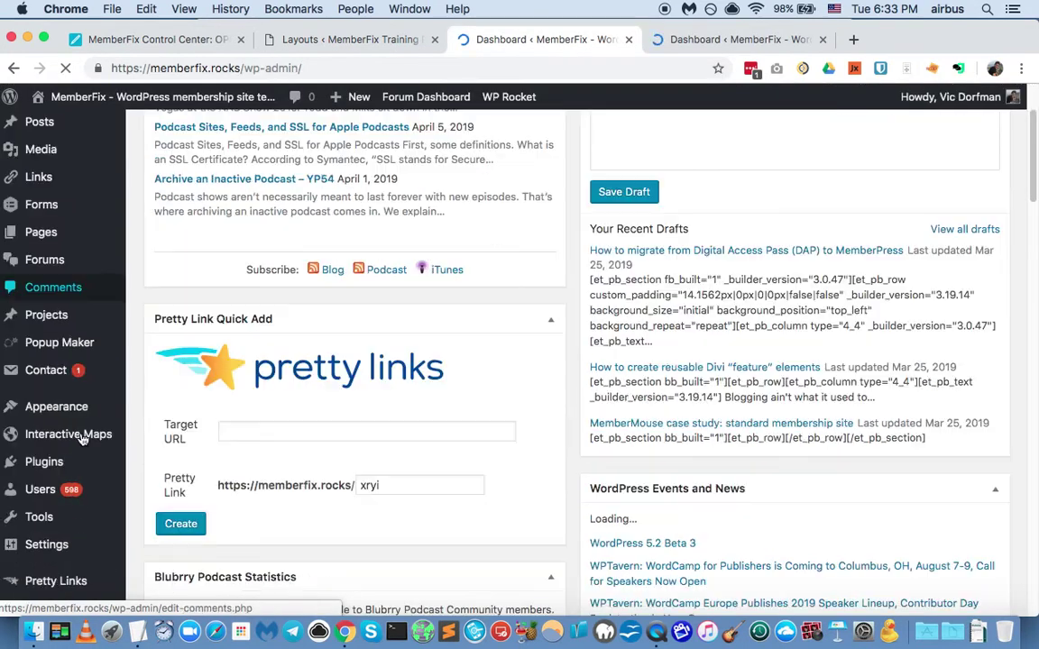
{"action": "scroll", "coordinate": [63, 510], "scroll_direction": "down", "scroll_amount": 10}
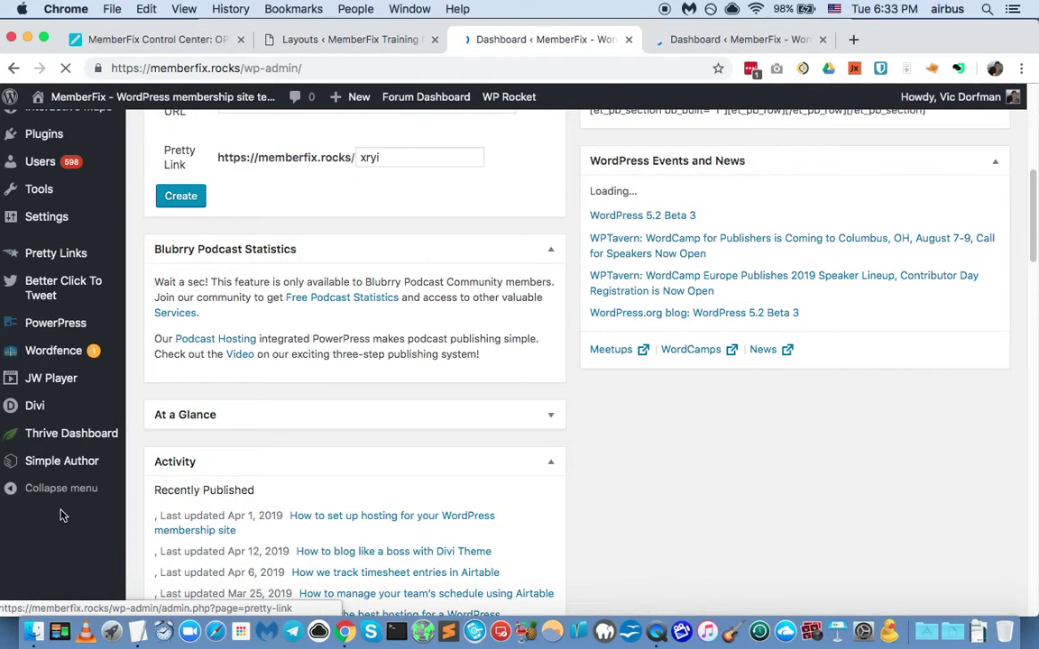
{"action": "scroll", "coordinate": [63, 415], "scroll_direction": "up", "scroll_amount": 3}
{"action": "scroll", "coordinate": [67, 469], "scroll_direction": "down", "scroll_amount": 2}
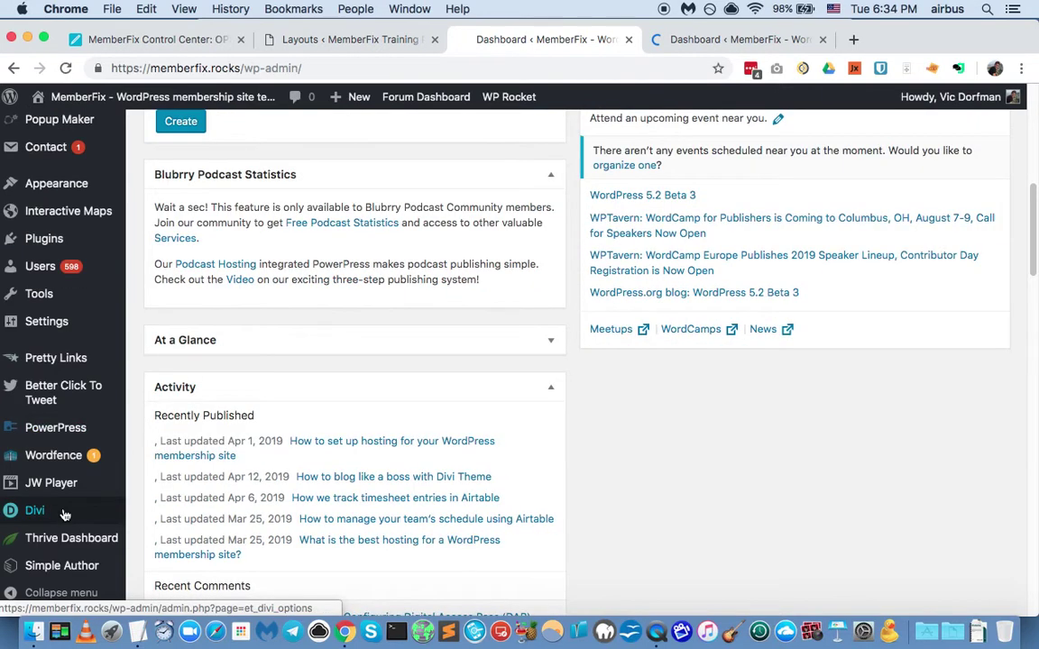
{"action": "mouse_move", "coordinate": [63, 511]}
{"action": "left_click", "coordinate": [189, 525]}
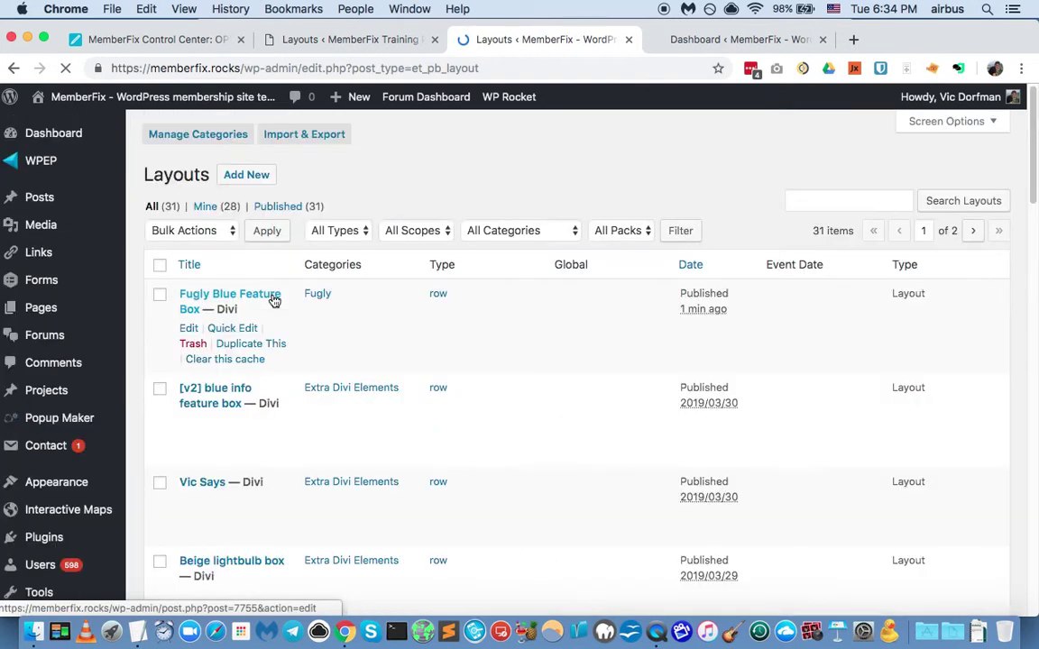
Review the saved Divi layouts, checking their names, categories, types and global markers.
{"action": "mouse_move", "coordinate": [169, 343]}
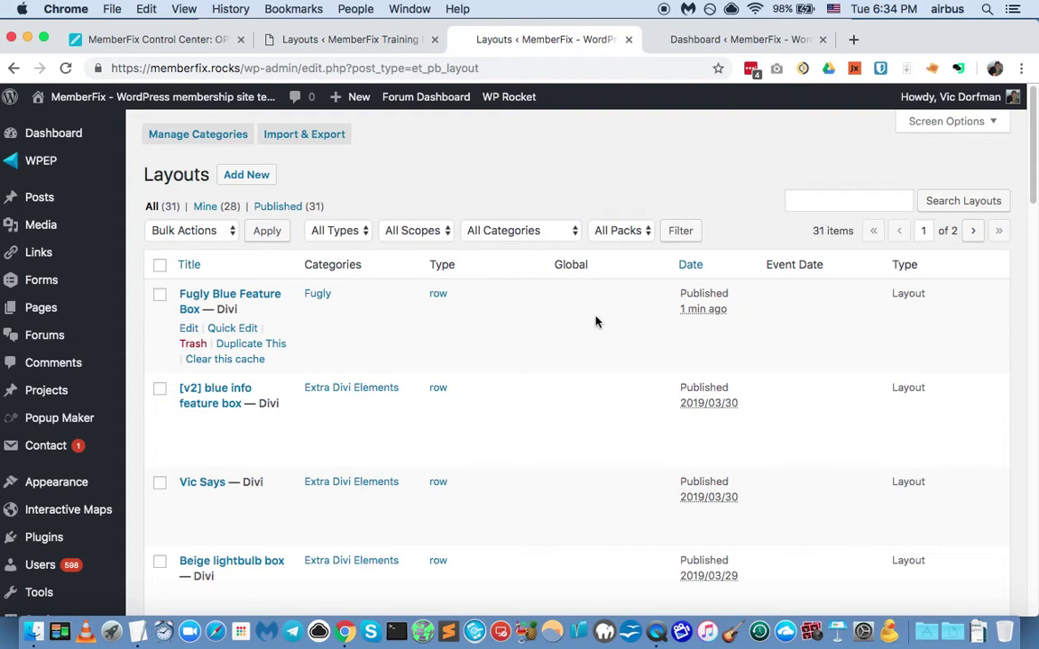
{"action": "scroll", "coordinate": [573, 329], "scroll_direction": "down", "scroll_amount": 1}
{"action": "scroll", "coordinate": [574, 330], "scroll_direction": "down", "scroll_amount": 15}
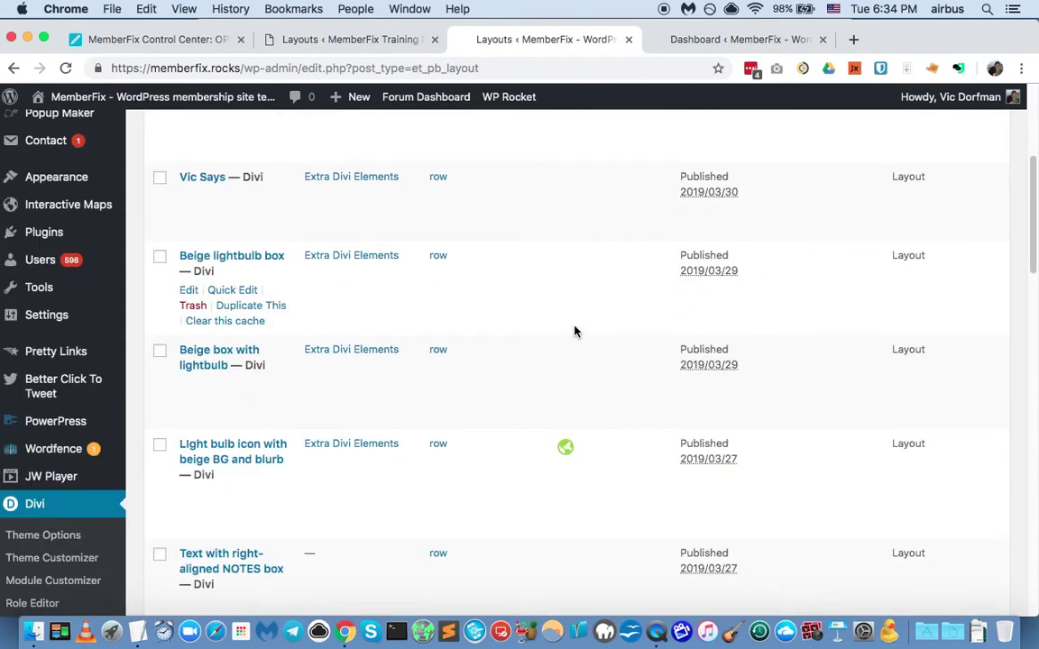
{"action": "scroll", "coordinate": [573, 333], "scroll_direction": "down", "scroll_amount": 15}
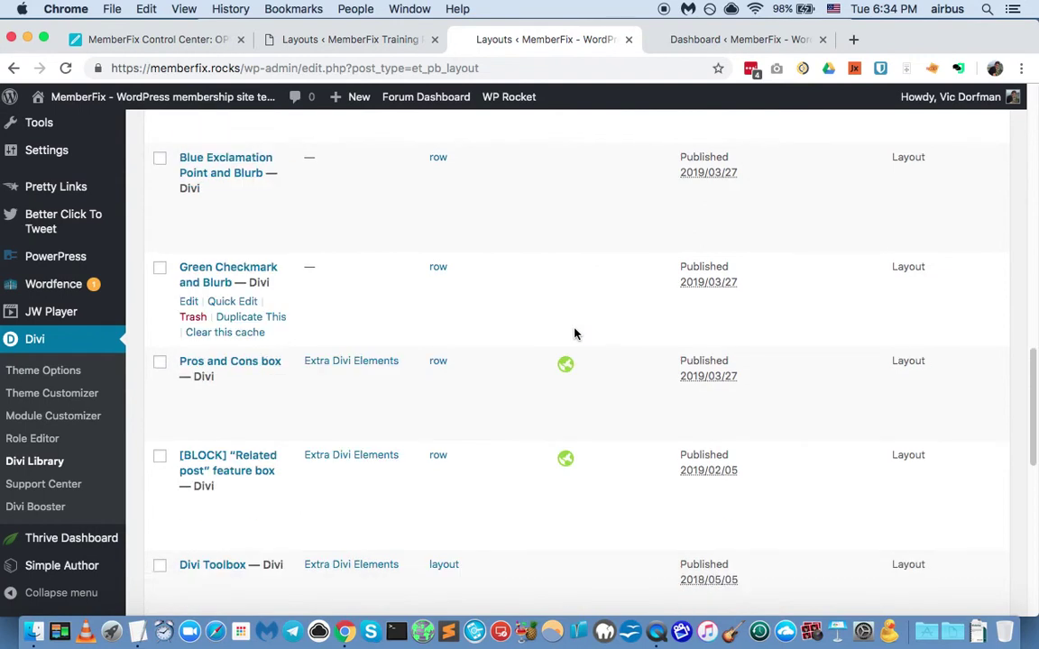
{"action": "scroll", "coordinate": [574, 336], "scroll_direction": "down", "scroll_amount": 3}
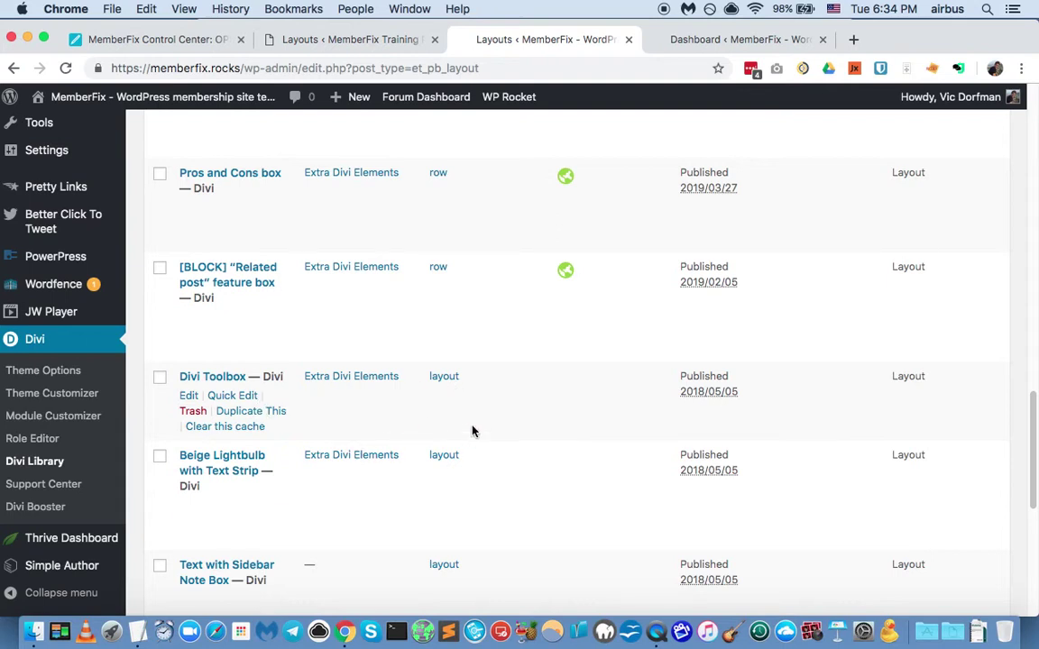
{"action": "scroll", "coordinate": [403, 418], "scroll_direction": "down", "scroll_amount": 2}
{"action": "scroll", "coordinate": [402, 418], "scroll_direction": "down", "scroll_amount": 8}
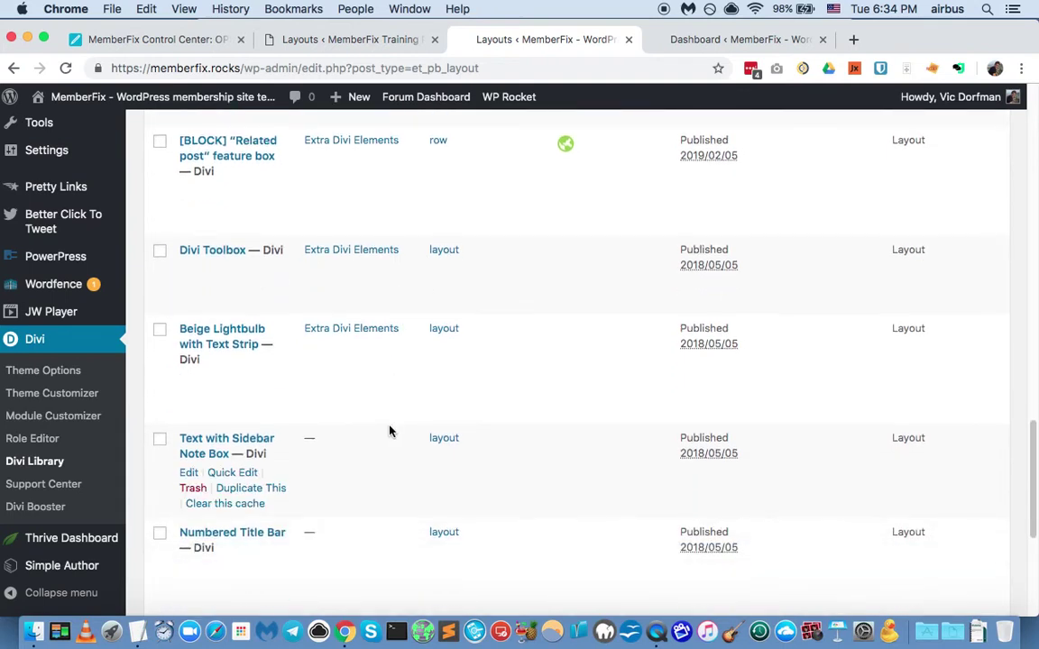
{"action": "scroll", "coordinate": [388, 432], "scroll_direction": "down", "scroll_amount": 2}
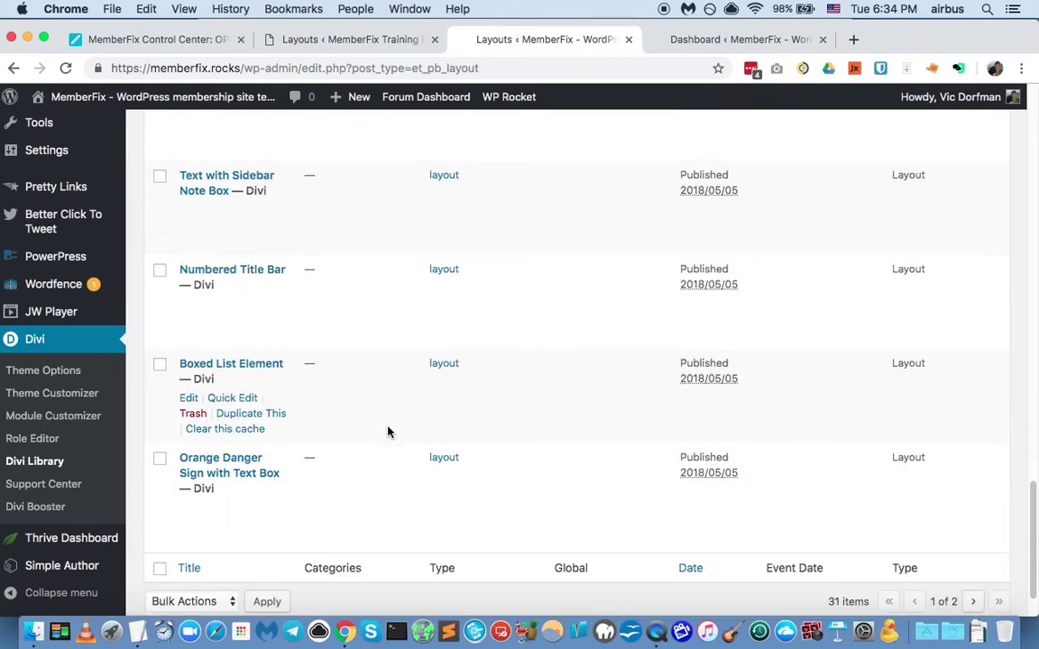
{"action": "scroll", "coordinate": [378, 298], "scroll_direction": "up", "scroll_amount": 20}
{"action": "scroll", "coordinate": [375, 289], "scroll_direction": "down", "scroll_amount": 7}
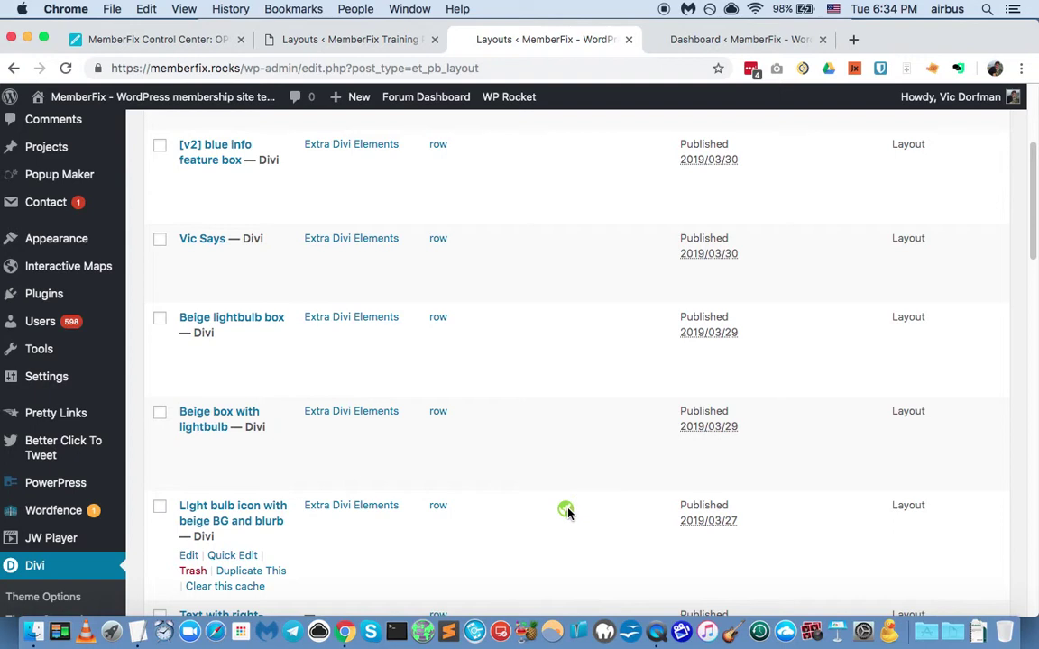
{"action": "scroll", "coordinate": [566, 512], "scroll_direction": "up", "scroll_amount": 7}
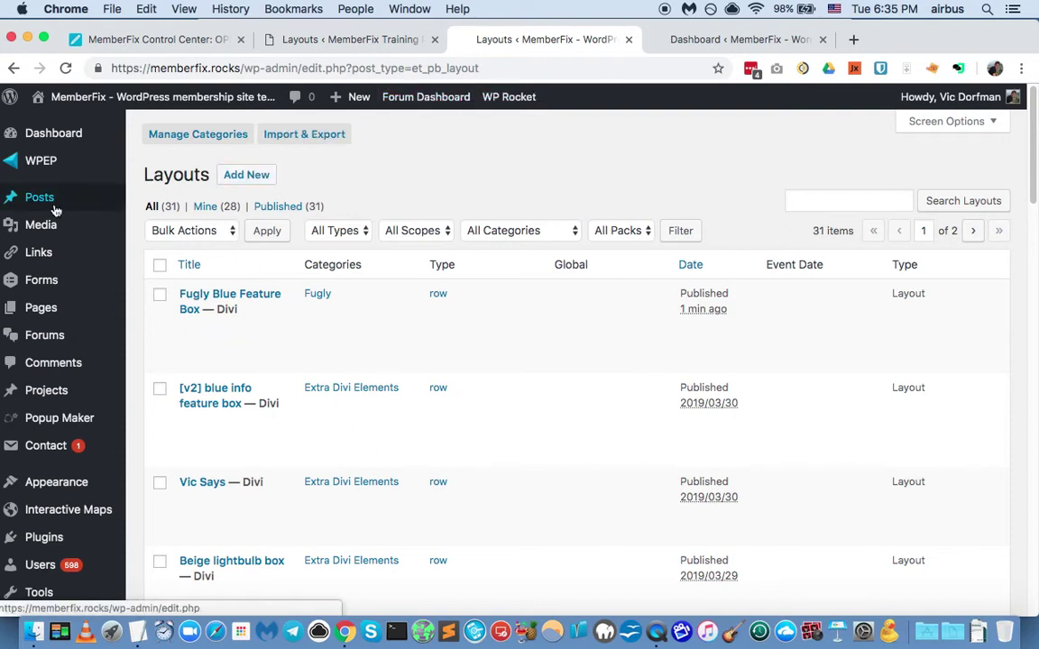
In the second dashboard tab, load the site's blog page at memberfix.rocks/blog.
{"action": "left_click", "coordinate": [712, 40]}
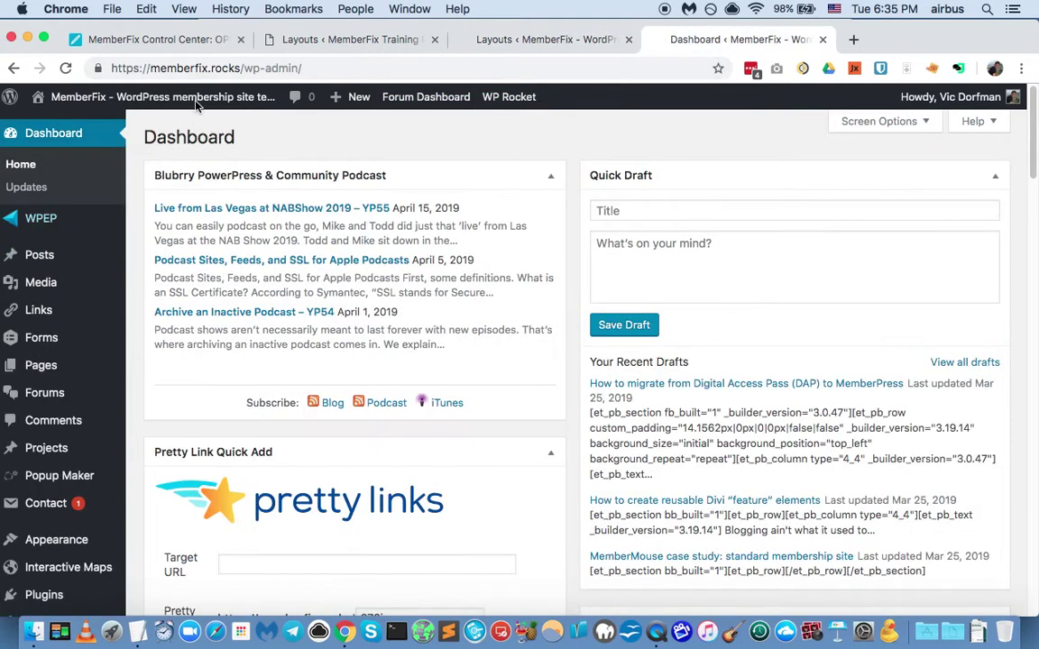
{"action": "left_click_drag", "start_coordinate": [243, 68], "coordinate": [325, 84]}
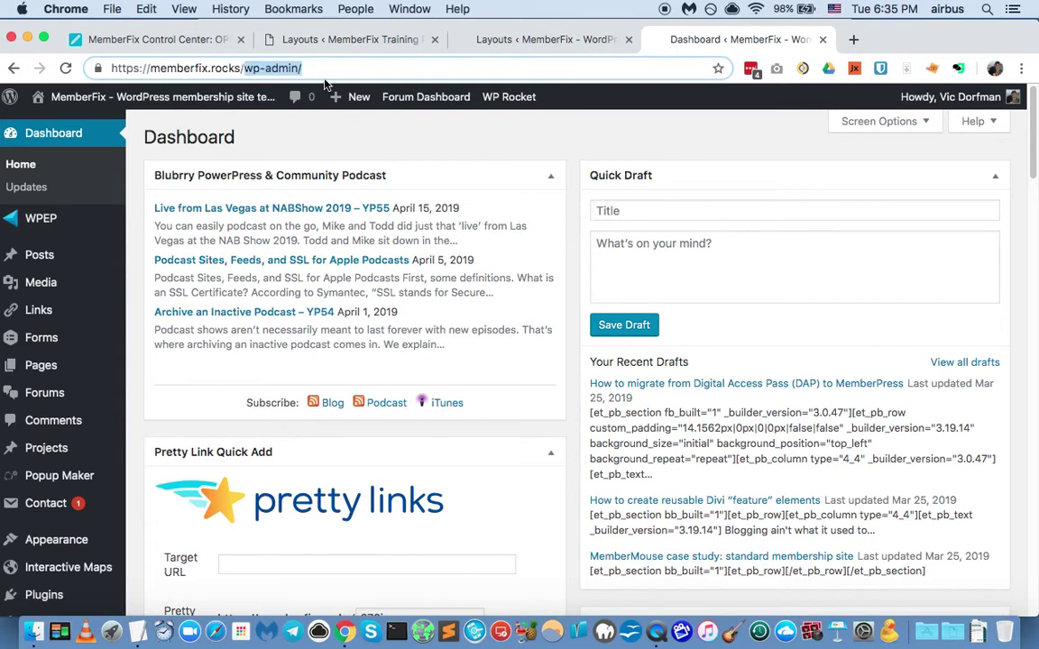
{"action": "type", "text": "blog"}
{"action": "key", "text": "Return"}
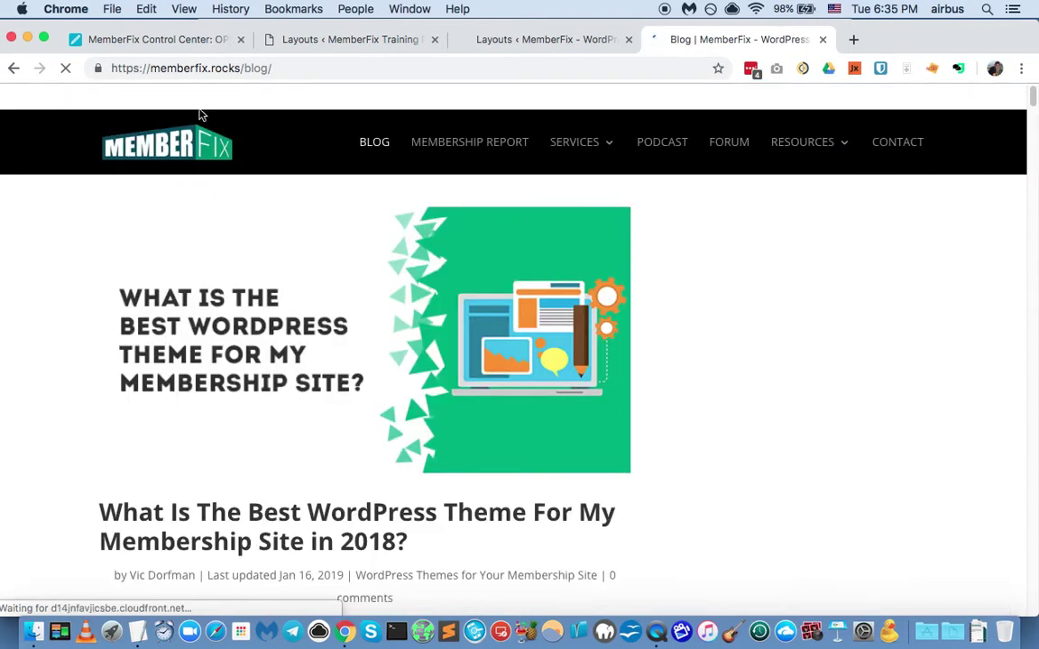
Find and open the blog post "How to set up hosting for your WordPress membership site".
{"action": "scroll", "coordinate": [162, 301], "scroll_direction": "down", "scroll_amount": 5}
{"action": "scroll", "coordinate": [165, 313], "scroll_direction": "down", "scroll_amount": 8}
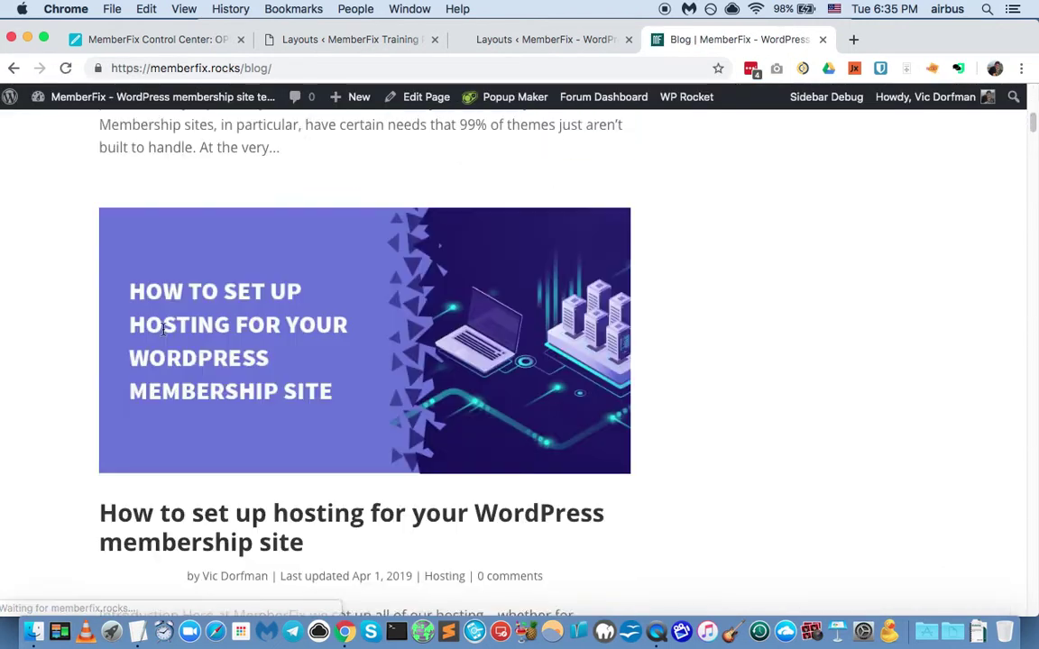
{"action": "scroll", "coordinate": [163, 334], "scroll_direction": "up", "scroll_amount": 2}
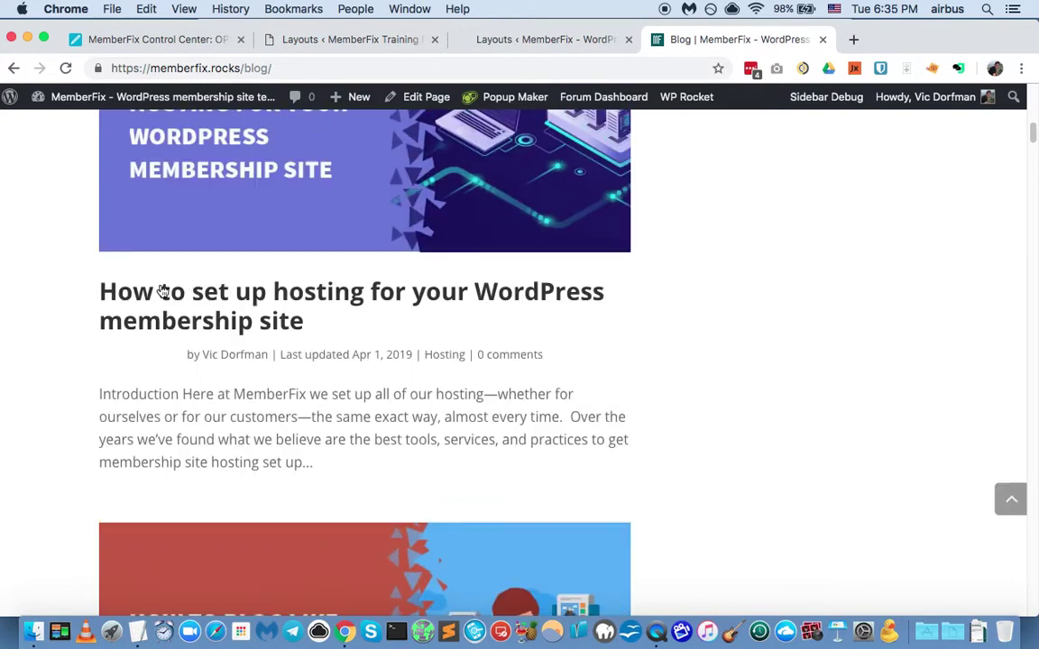
{"action": "scroll", "coordinate": [401, 216], "scroll_direction": "up", "scroll_amount": 2}
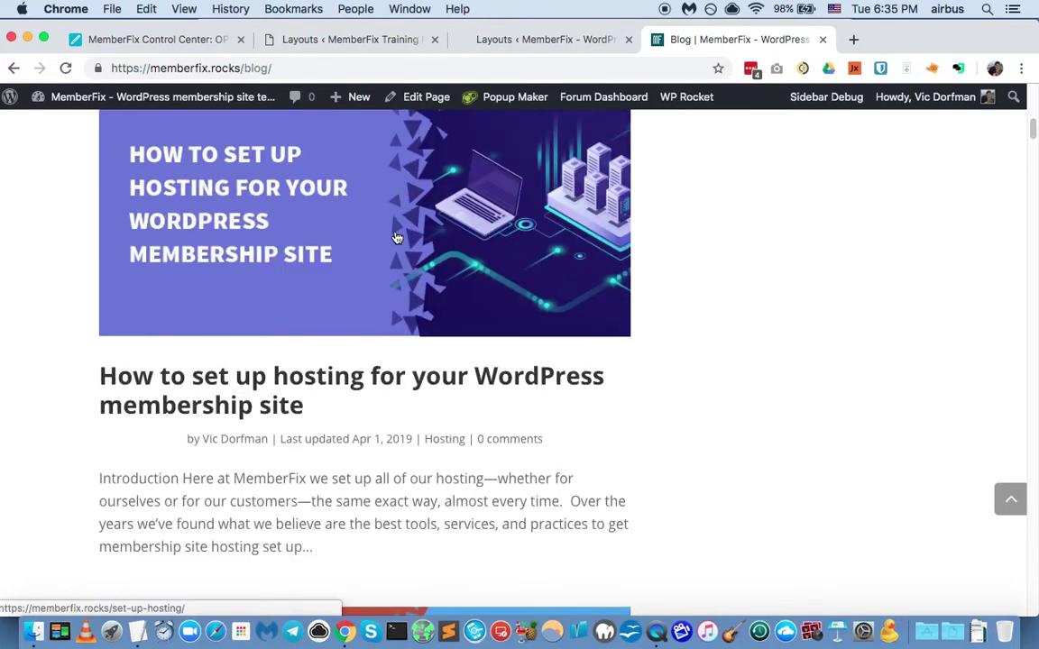
{"action": "left_click", "coordinate": [391, 278]}
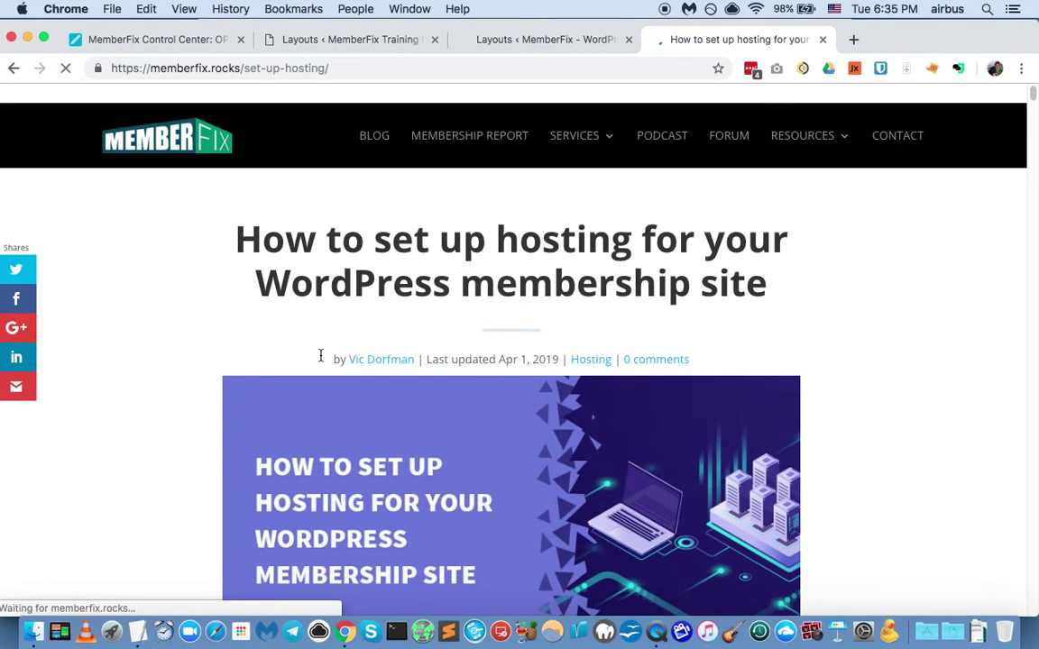
Examine the hosting article's table of contents and the blue info feature box about domain name extensions.
{"action": "scroll", "coordinate": [315, 361], "scroll_direction": "down", "scroll_amount": 5}
{"action": "scroll", "coordinate": [305, 376], "scroll_direction": "down", "scroll_amount": 2}
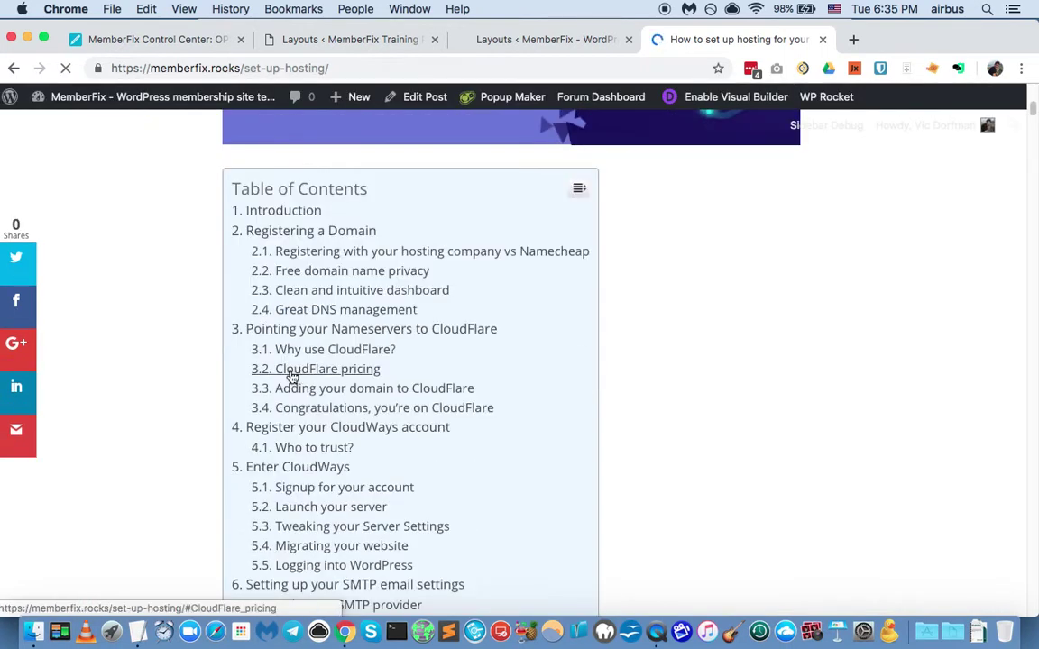
{"action": "scroll", "coordinate": [217, 390], "scroll_direction": "down", "scroll_amount": 3}
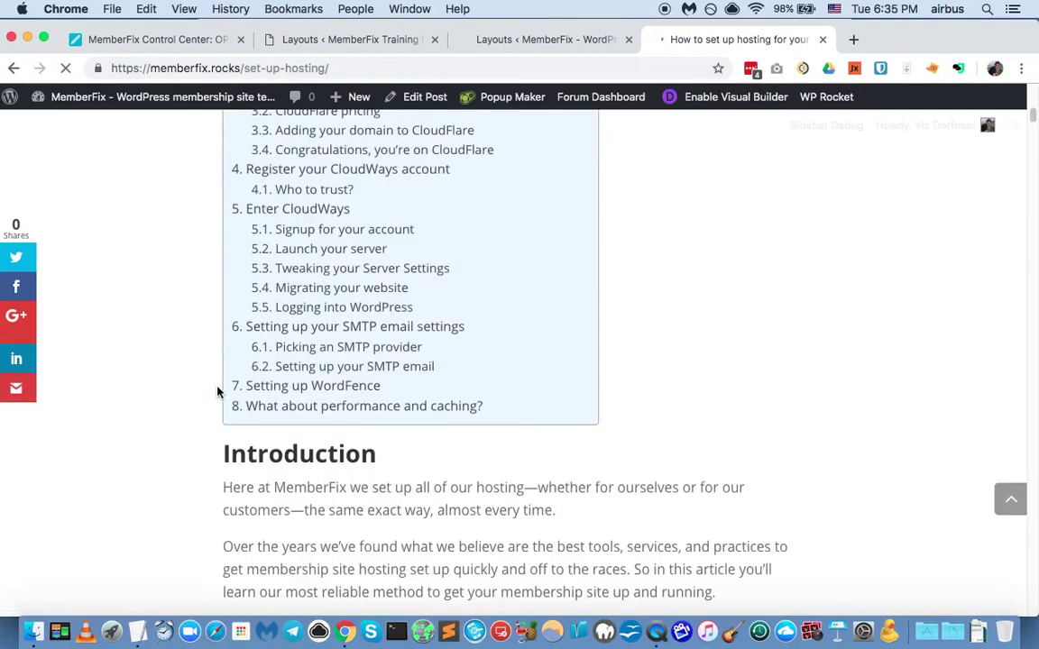
{"action": "scroll", "coordinate": [217, 391], "scroll_direction": "up", "scroll_amount": 8}
{"action": "scroll", "coordinate": [214, 391], "scroll_direction": "down", "scroll_amount": 20}
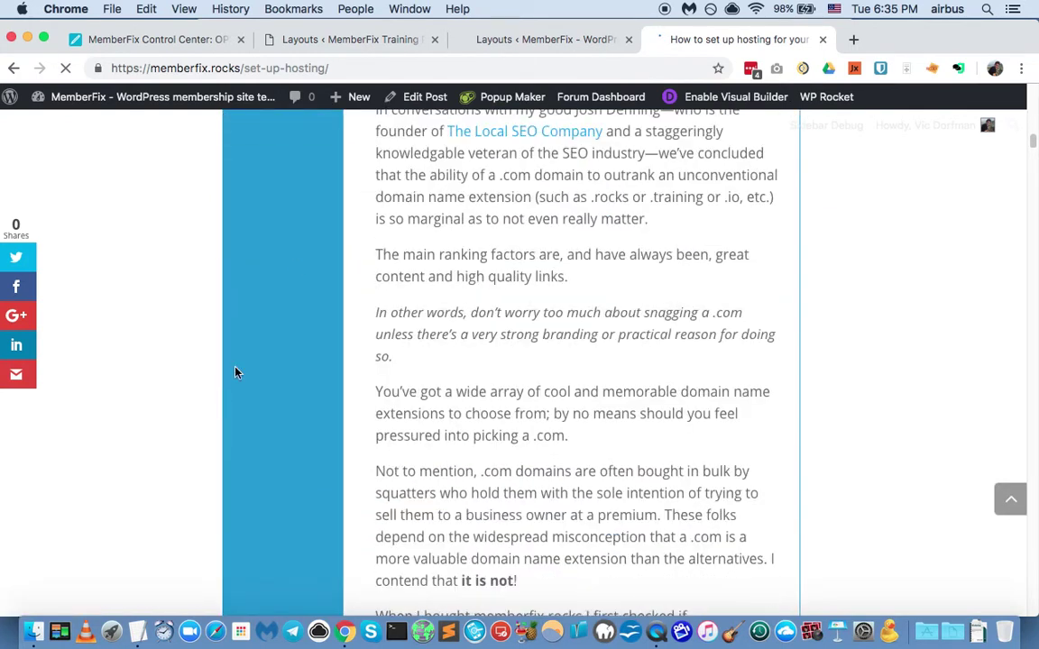
{"action": "scroll", "coordinate": [292, 269], "scroll_direction": "down", "scroll_amount": 4}
{"action": "scroll", "coordinate": [293, 274], "scroll_direction": "up", "scroll_amount": 1}
{"action": "scroll", "coordinate": [292, 275], "scroll_direction": "up", "scroll_amount": 5}
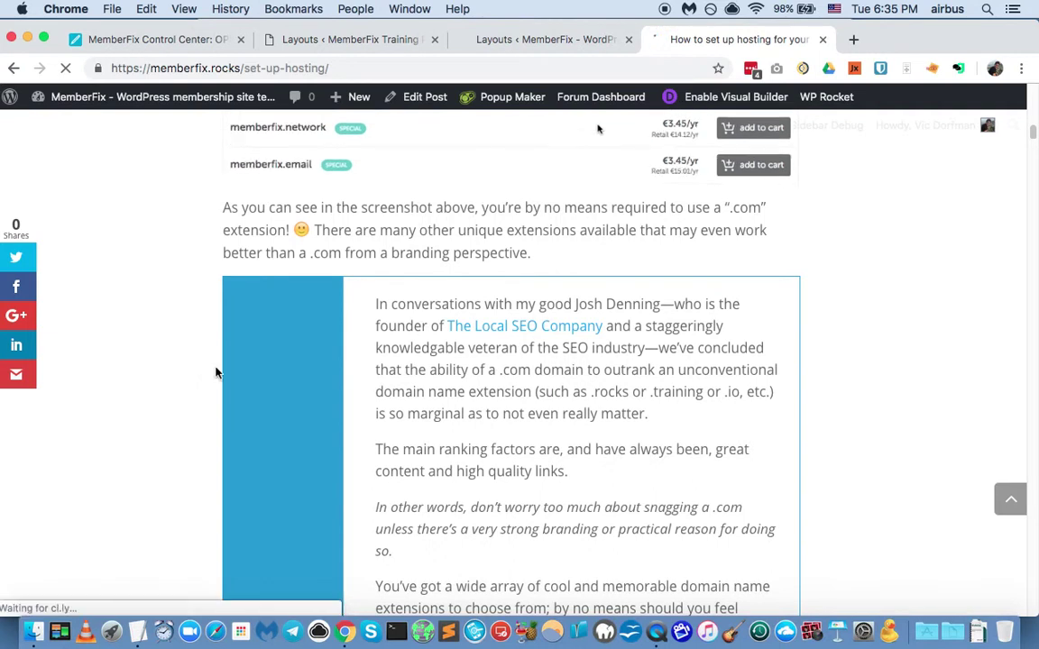
{"action": "scroll", "coordinate": [197, 375], "scroll_direction": "up", "scroll_amount": 1}
{"action": "scroll", "coordinate": [198, 377], "scroll_direction": "down", "scroll_amount": 2}
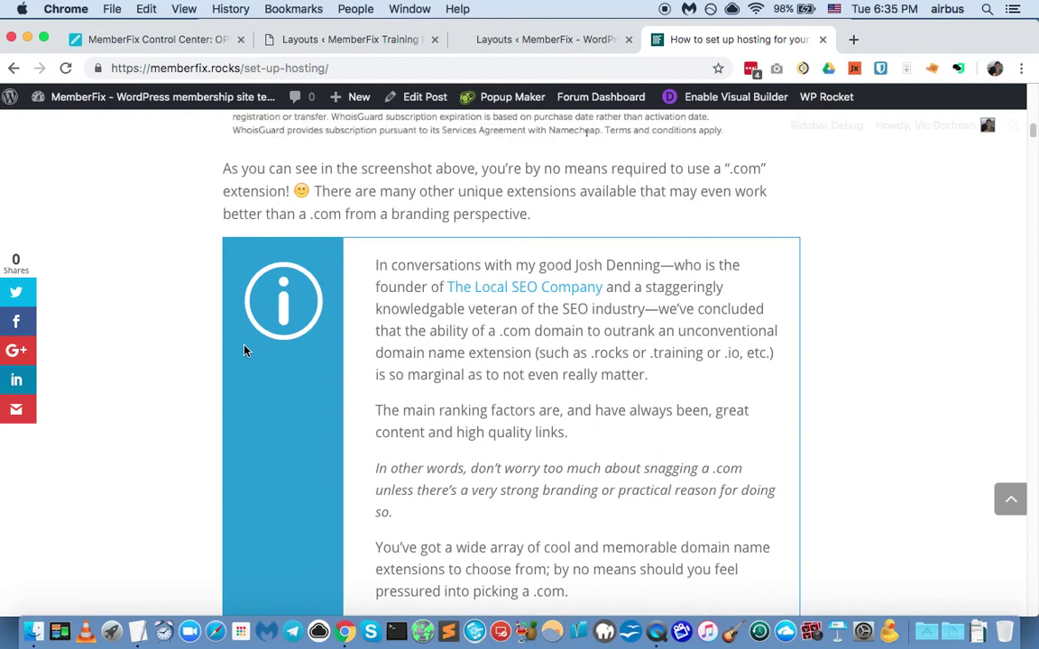
Examine the beige "What is a CDN?" feature box under "Why use CloudFlare?" in the article.
{"action": "scroll", "coordinate": [244, 350], "scroll_direction": "down", "scroll_amount": 10}
{"action": "scroll", "coordinate": [243, 346], "scroll_direction": "down", "scroll_amount": 15}
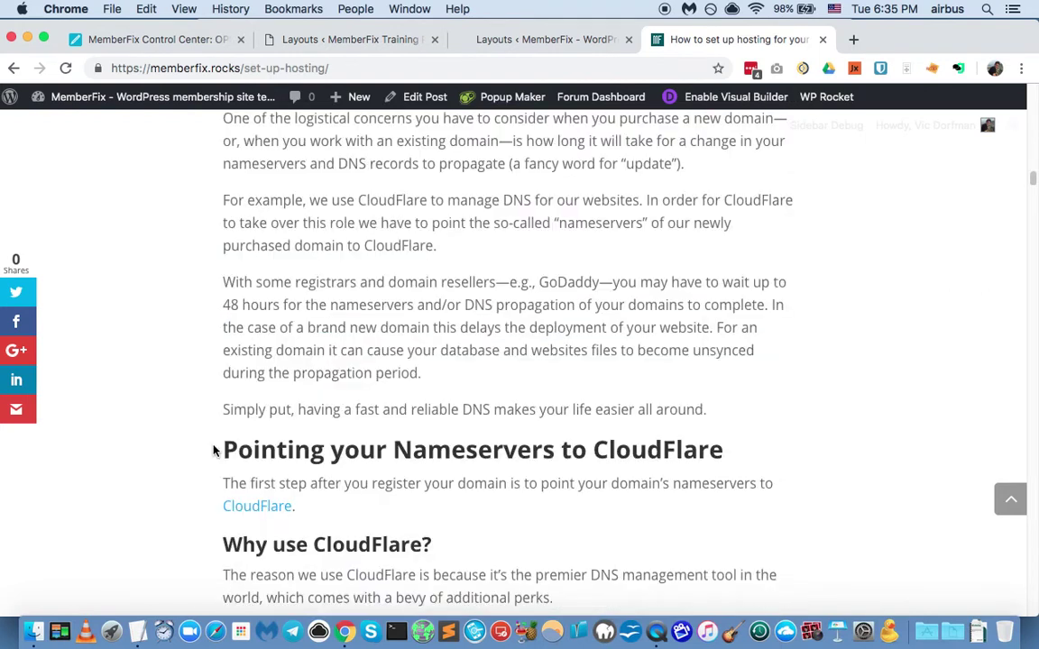
{"action": "scroll", "coordinate": [214, 450], "scroll_direction": "down", "scroll_amount": 5}
{"action": "scroll", "coordinate": [213, 450], "scroll_direction": "up", "scroll_amount": 2}
{"action": "scroll", "coordinate": [214, 451], "scroll_direction": "down", "scroll_amount": 3}
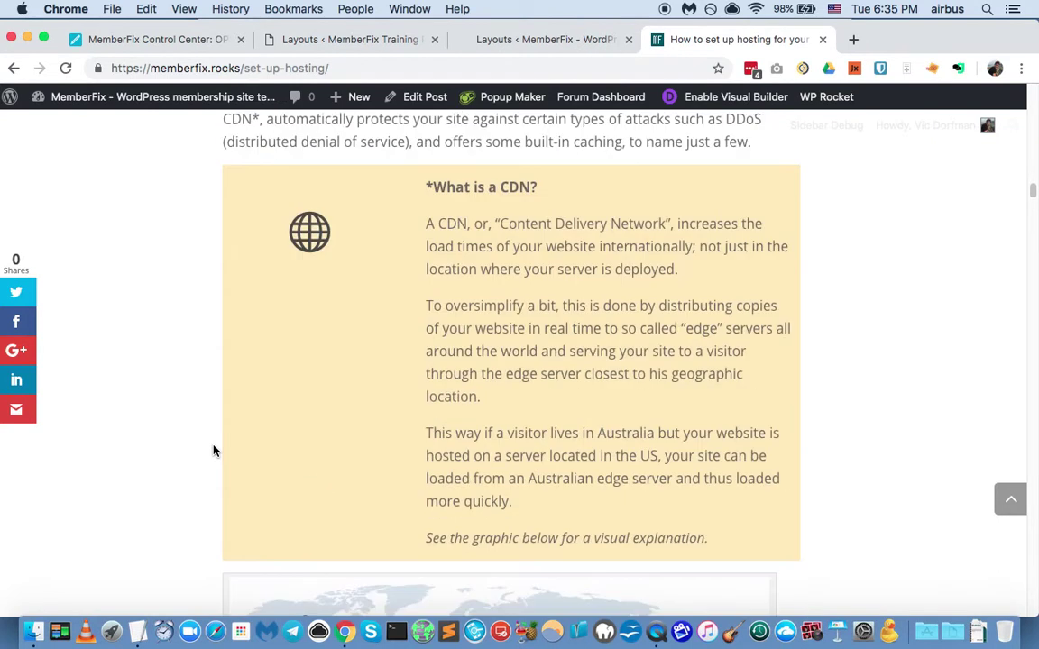
{"action": "scroll", "coordinate": [221, 446], "scroll_direction": "down", "scroll_amount": 3}
{"action": "scroll", "coordinate": [345, 313], "scroll_direction": "up", "scroll_amount": 4}
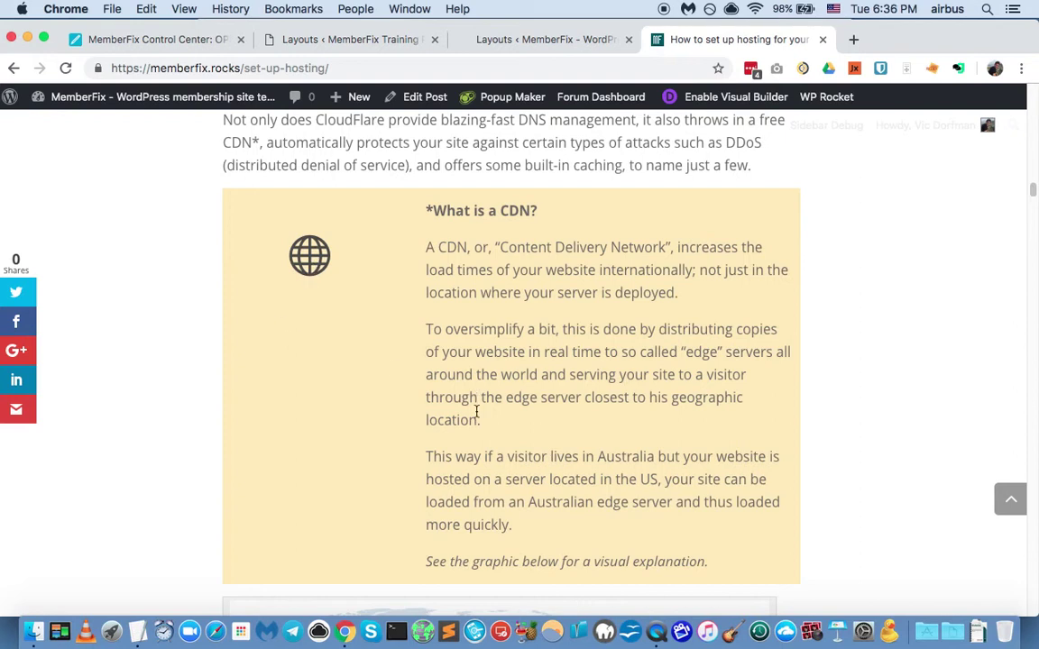
{"action": "scroll", "coordinate": [327, 396], "scroll_direction": "up", "scroll_amount": 3}
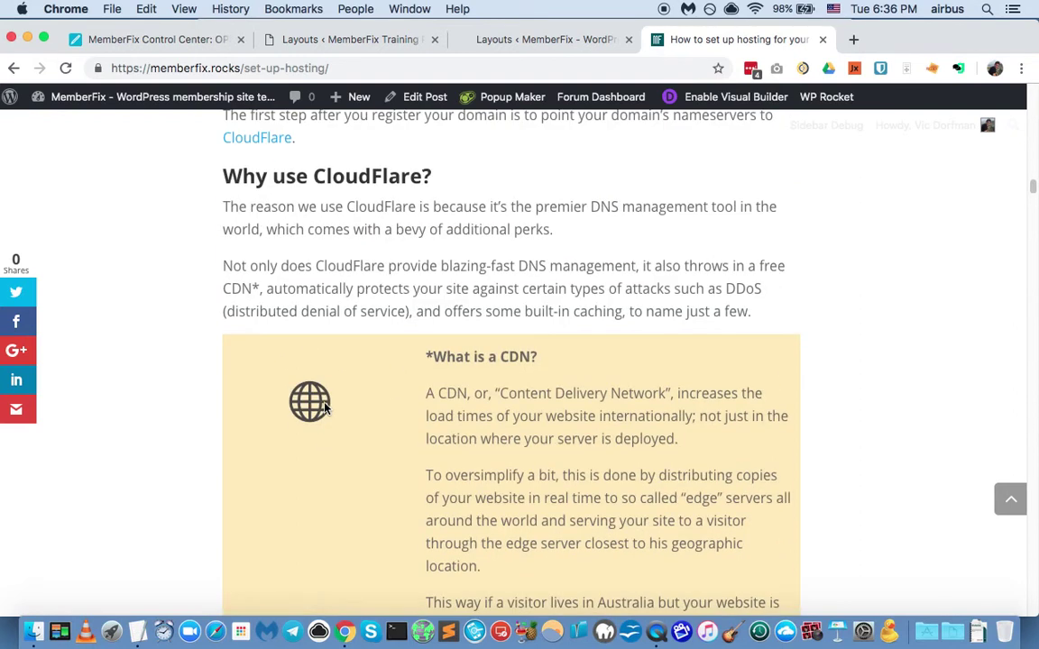
{"action": "scroll", "coordinate": [329, 349], "scroll_direction": "down", "scroll_amount": 3}
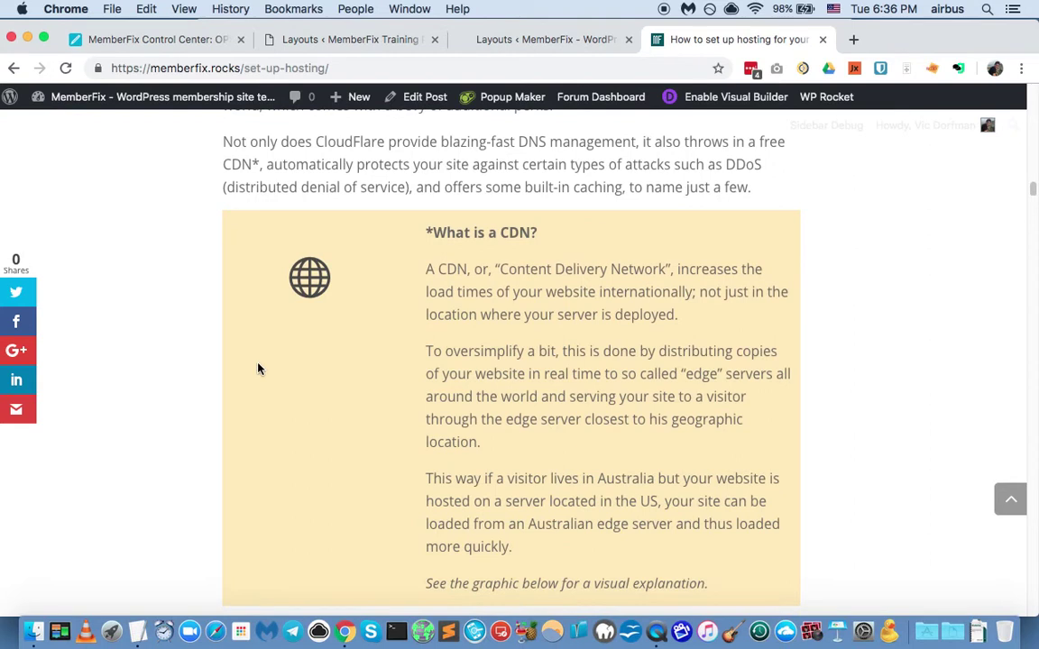
Look over the CDN map, the CloudFlare comparison graphic and the pricing section, comparing them with the beige box above.
{"action": "scroll", "coordinate": [224, 393], "scroll_direction": "down", "scroll_amount": 9}
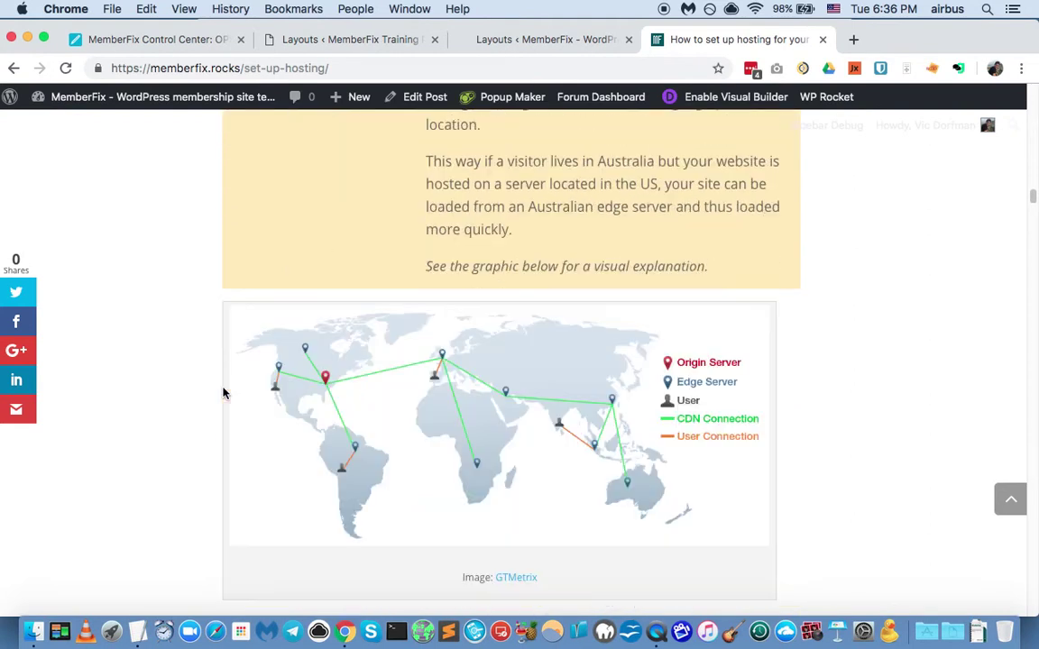
{"action": "scroll", "coordinate": [195, 397], "scroll_direction": "down", "scroll_amount": 15}
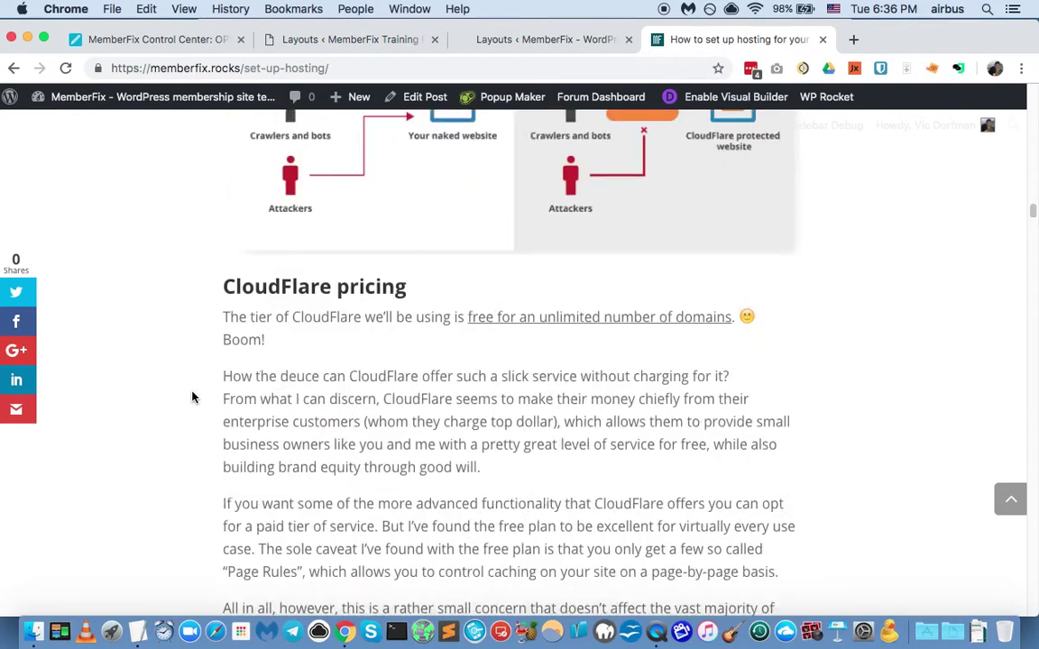
{"action": "scroll", "coordinate": [191, 397], "scroll_direction": "up", "scroll_amount": 15}
{"action": "scroll", "coordinate": [191, 397], "scroll_direction": "up", "scroll_amount": 10}
{"action": "scroll", "coordinate": [191, 397], "scroll_direction": "down", "scroll_amount": 1}
{"action": "scroll", "coordinate": [191, 397], "scroll_direction": "down", "scroll_amount": 2}
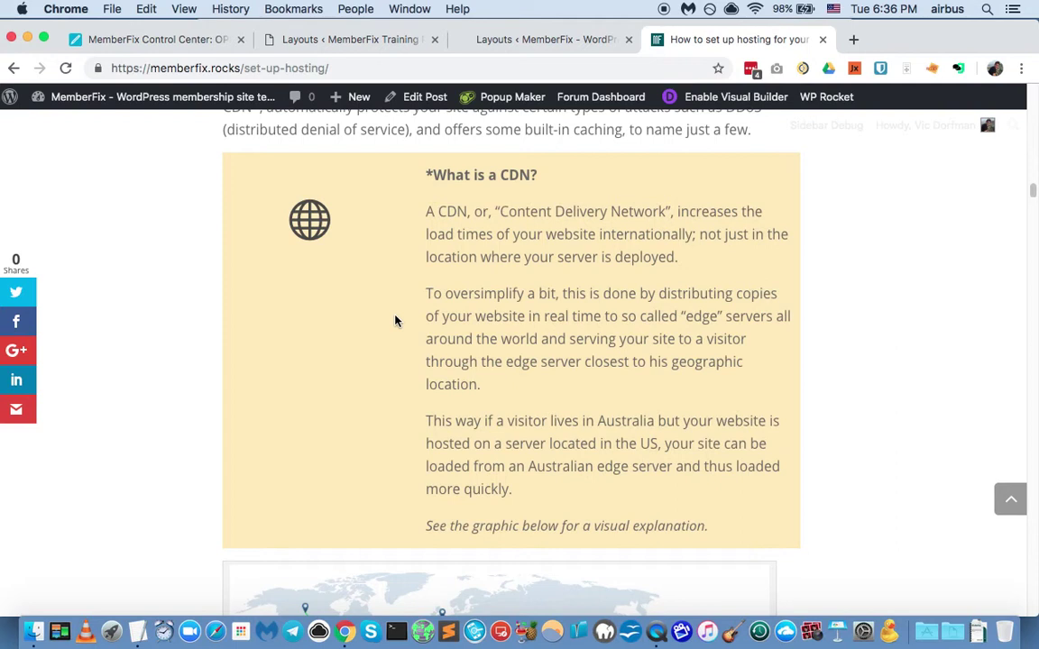
{"action": "scroll", "coordinate": [412, 298], "scroll_direction": "up", "scroll_amount": 3}
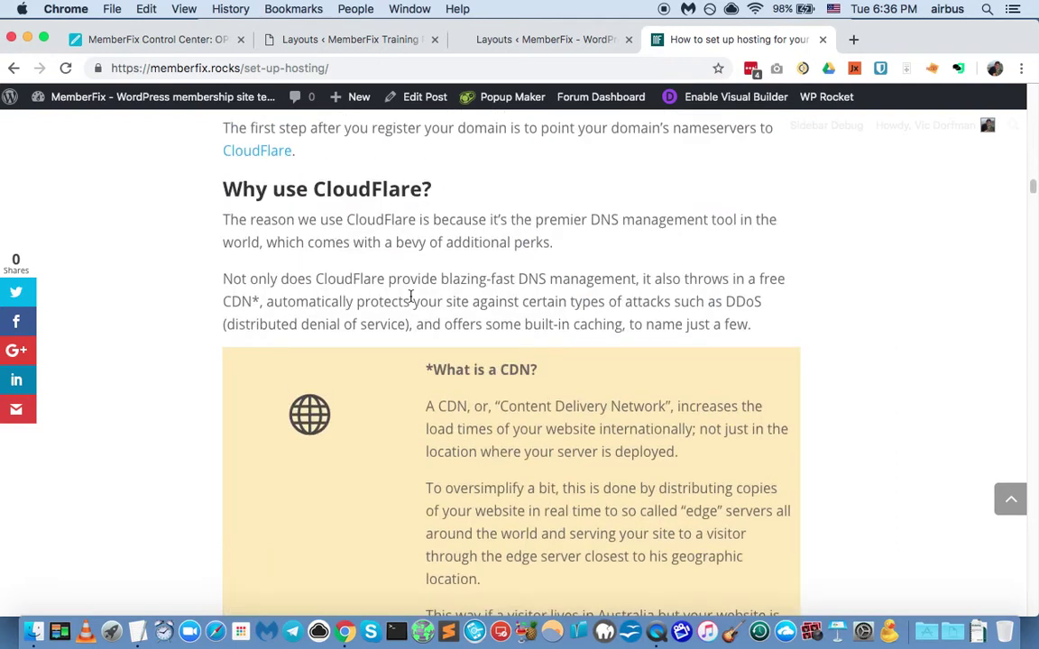
{"action": "scroll", "coordinate": [270, 397], "scroll_direction": "down", "scroll_amount": 9}
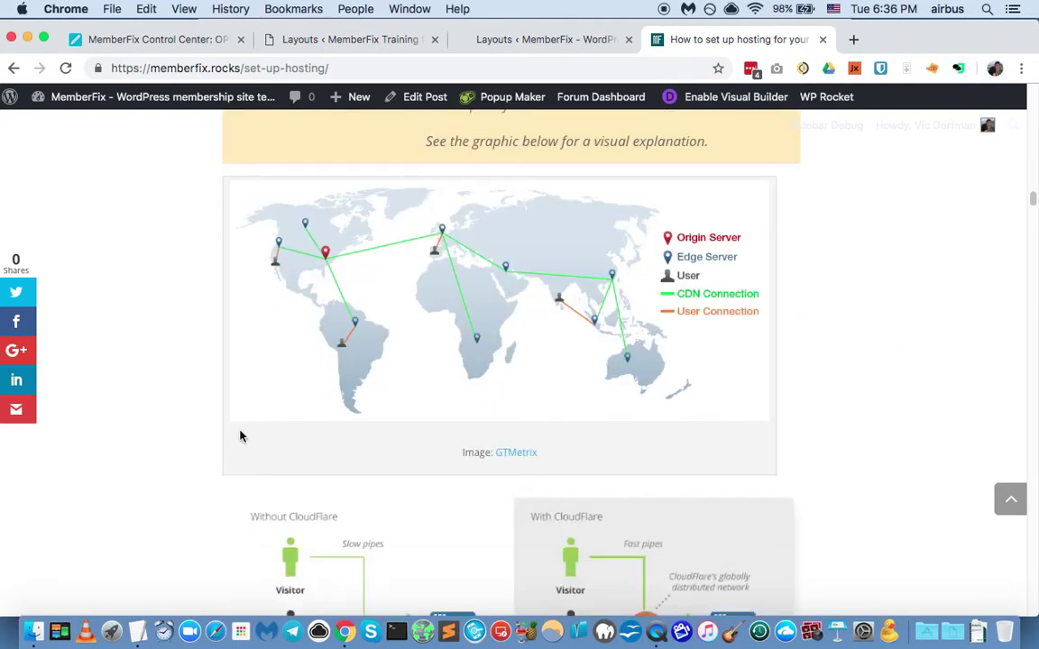
Examine the green checkmark feature box about CloudWays' pricing under "Signup for your account" in the article.
{"action": "scroll", "coordinate": [240, 436], "scroll_direction": "down", "scroll_amount": 13}
{"action": "scroll", "coordinate": [239, 431], "scroll_direction": "down", "scroll_amount": 20}
{"action": "scroll", "coordinate": [237, 436], "scroll_direction": "down", "scroll_amount": 20}
{"action": "scroll", "coordinate": [235, 432], "scroll_direction": "down", "scroll_amount": 10}
{"action": "scroll", "coordinate": [230, 439], "scroll_direction": "down", "scroll_amount": 1}
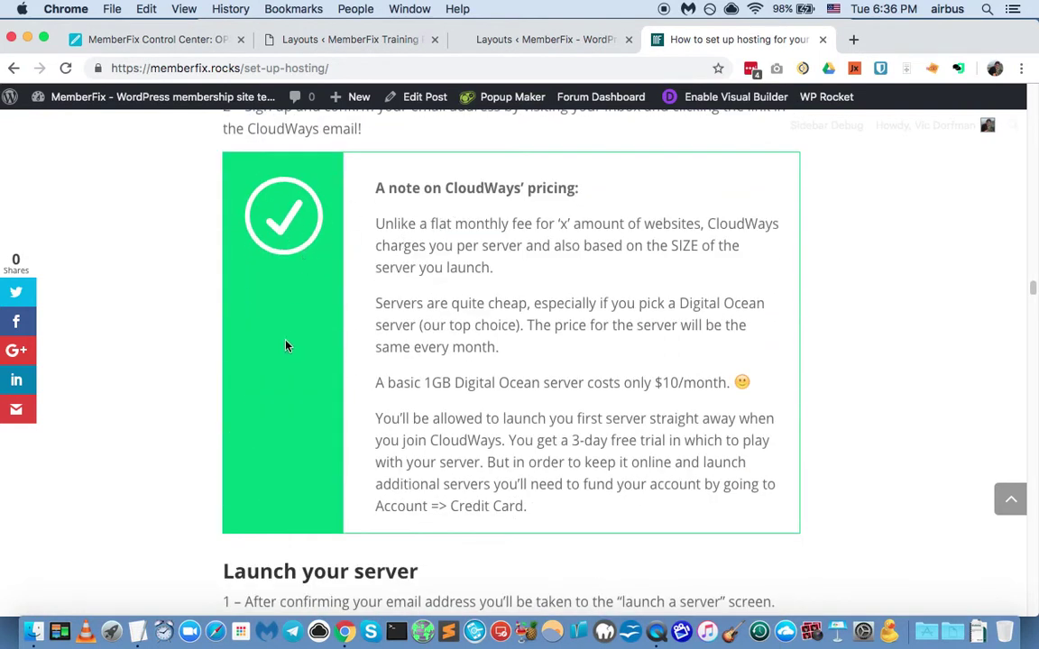
{"action": "scroll", "coordinate": [437, 415], "scroll_direction": "up", "scroll_amount": 3}
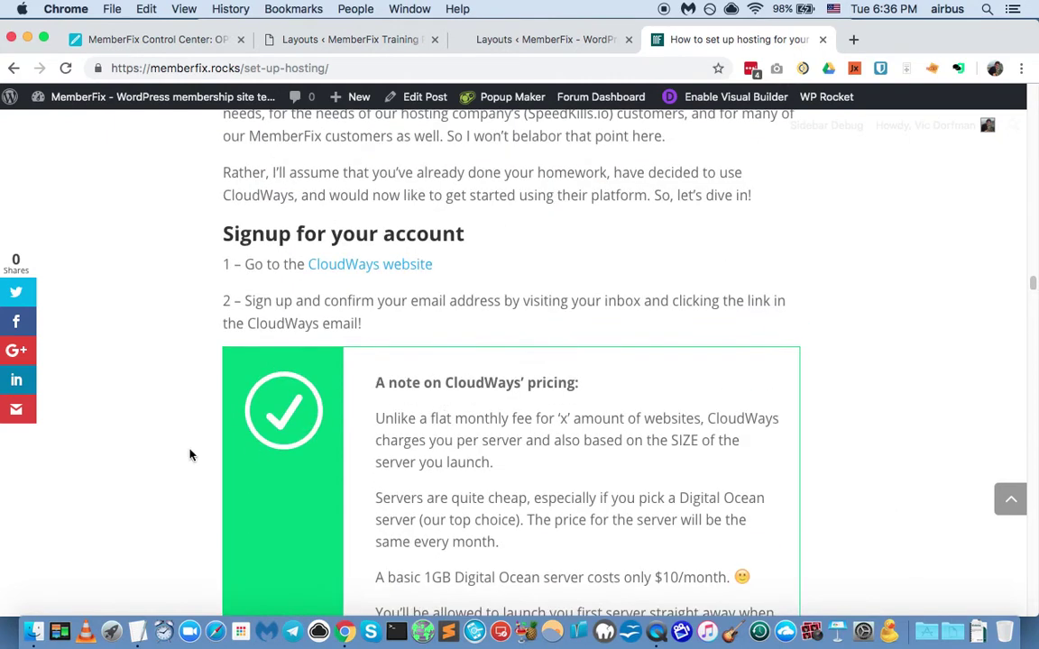
Look over the rest of the hosting article, from launching the server through server settings and SSL to the author box.
{"action": "scroll", "coordinate": [189, 455], "scroll_direction": "down", "scroll_amount": 15}
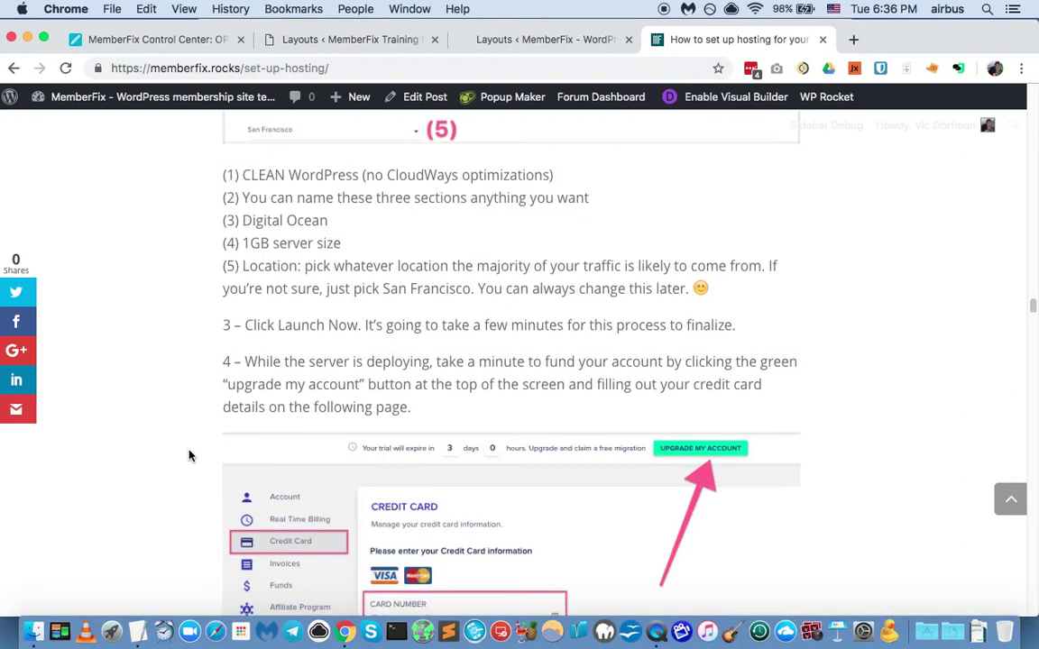
{"action": "scroll", "coordinate": [189, 455], "scroll_direction": "down", "scroll_amount": 10}
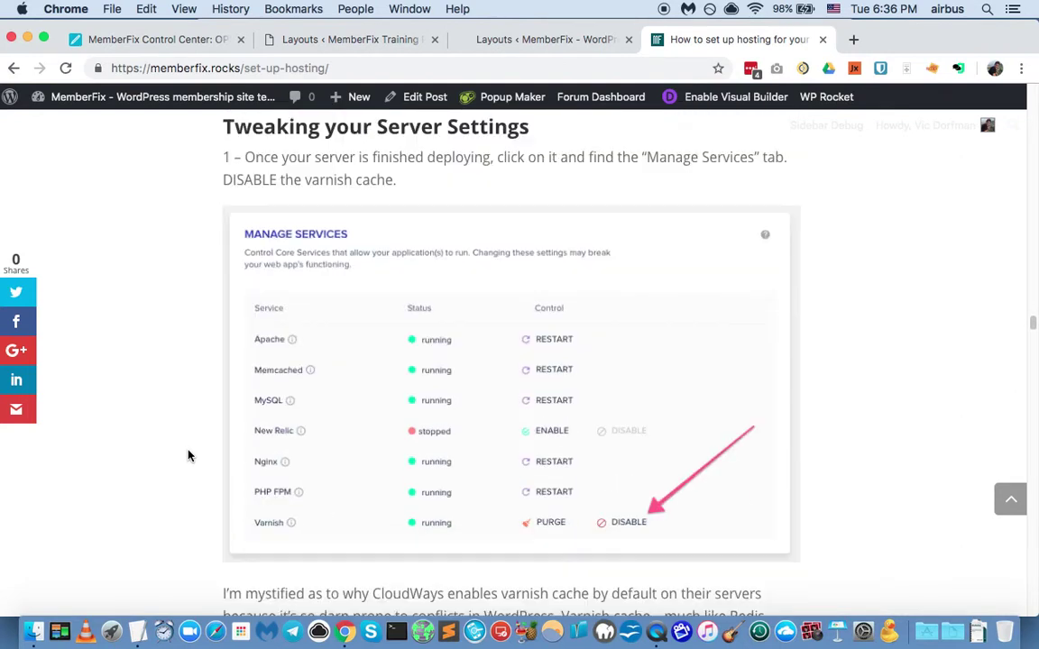
{"action": "scroll", "coordinate": [188, 455], "scroll_direction": "down", "scroll_amount": 8}
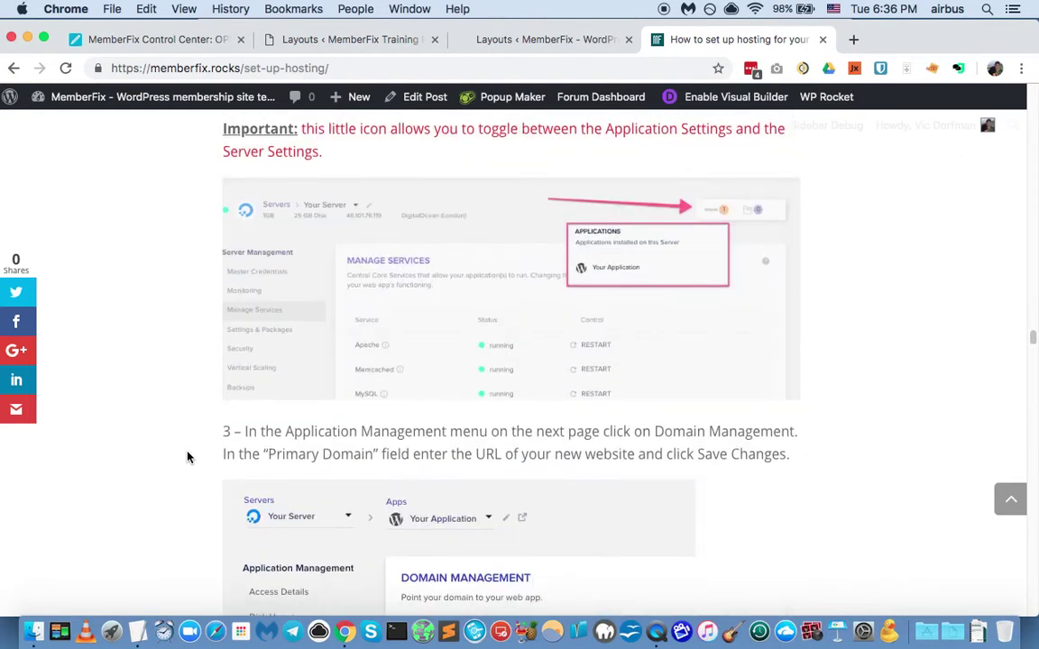
{"action": "scroll", "coordinate": [188, 457], "scroll_direction": "up", "scroll_amount": 2}
{"action": "scroll", "coordinate": [187, 457], "scroll_direction": "down", "scroll_amount": 12}
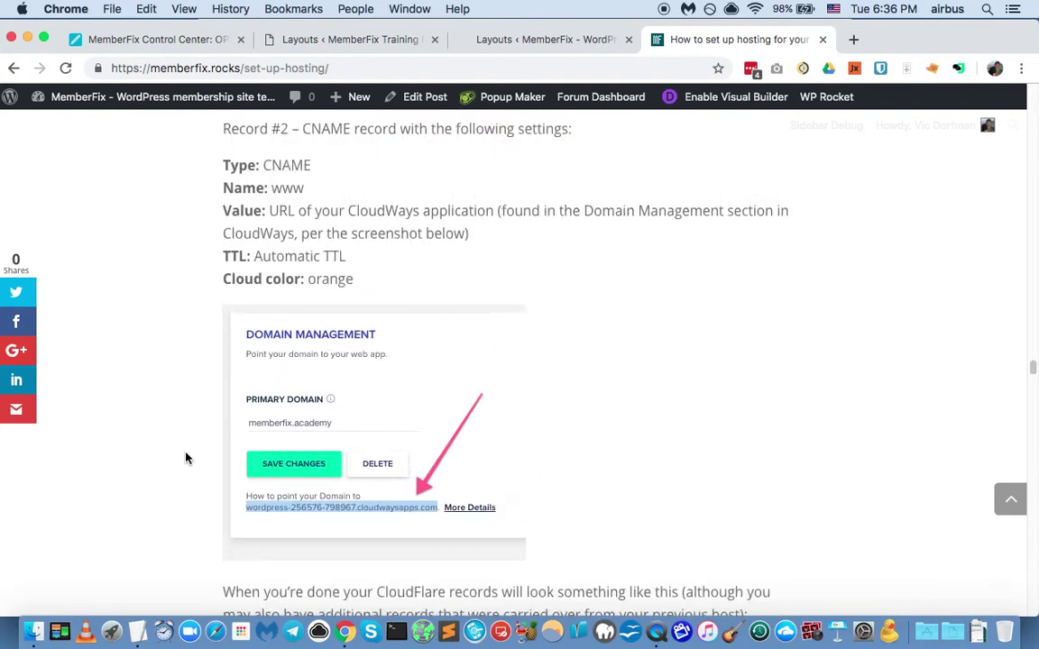
{"action": "scroll", "coordinate": [185, 458], "scroll_direction": "down", "scroll_amount": 15}
{"action": "scroll", "coordinate": [181, 460], "scroll_direction": "down", "scroll_amount": 20}
{"action": "scroll", "coordinate": [181, 460], "scroll_direction": "down", "scroll_amount": 20}
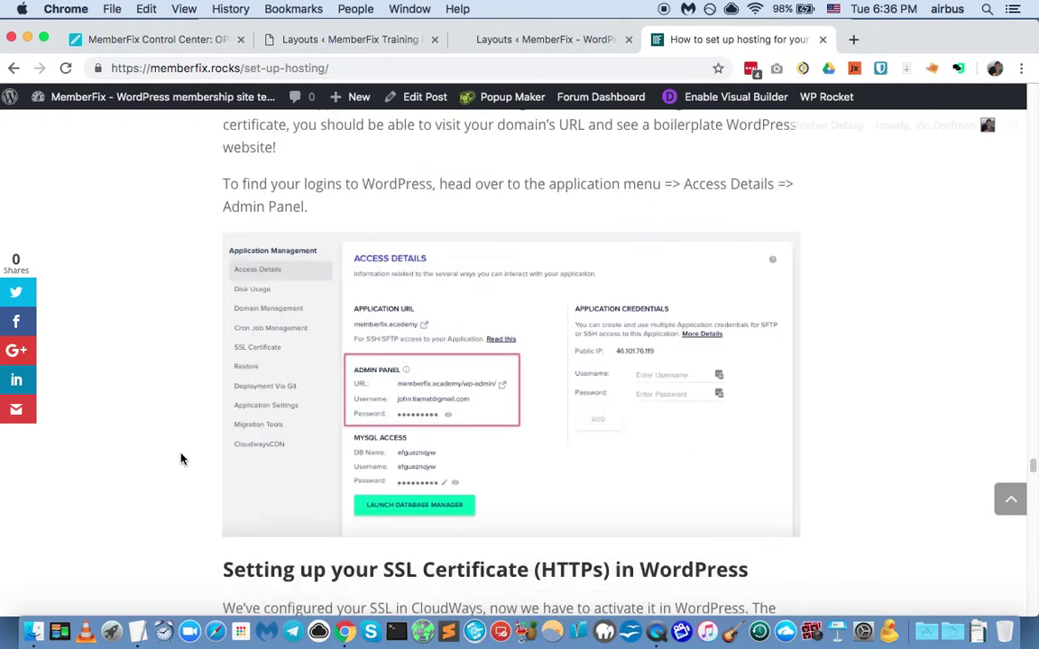
{"action": "scroll", "coordinate": [180, 460], "scroll_direction": "down", "scroll_amount": 20}
{"action": "scroll", "coordinate": [180, 459], "scroll_direction": "down", "scroll_amount": 20}
{"action": "scroll", "coordinate": [181, 460], "scroll_direction": "down", "scroll_amount": 20}
{"action": "scroll", "coordinate": [181, 459], "scroll_direction": "down", "scroll_amount": 15}
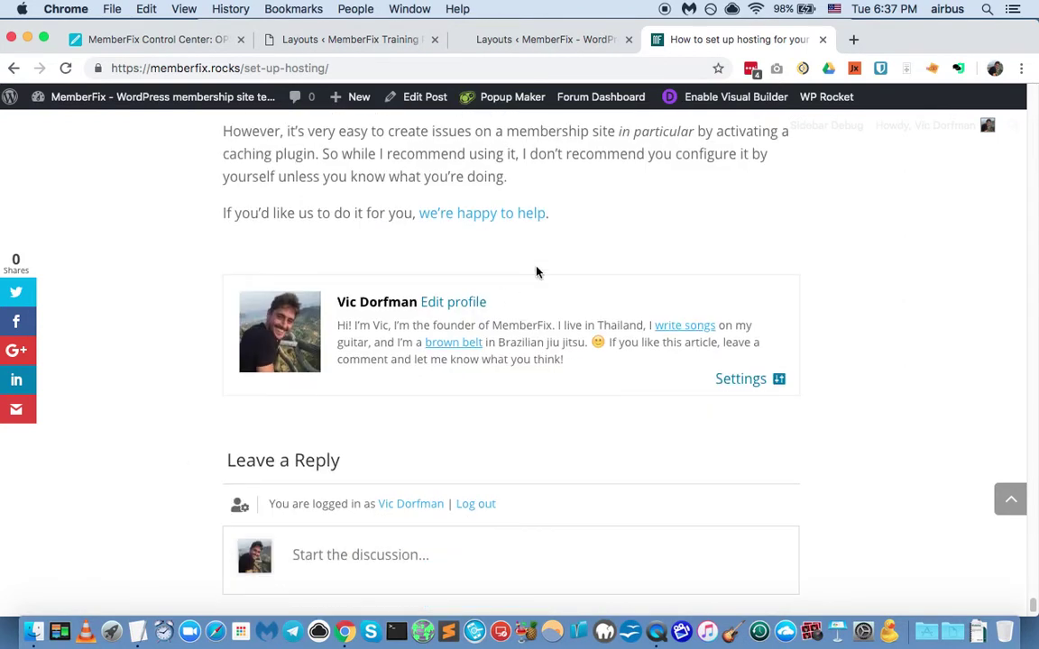
Open the hosting article for editing and launch it in the Divi Visual Builder.
{"action": "scroll", "coordinate": [477, 159], "scroll_direction": "up", "scroll_amount": 20}
{"action": "left_click", "coordinate": [424, 97]}
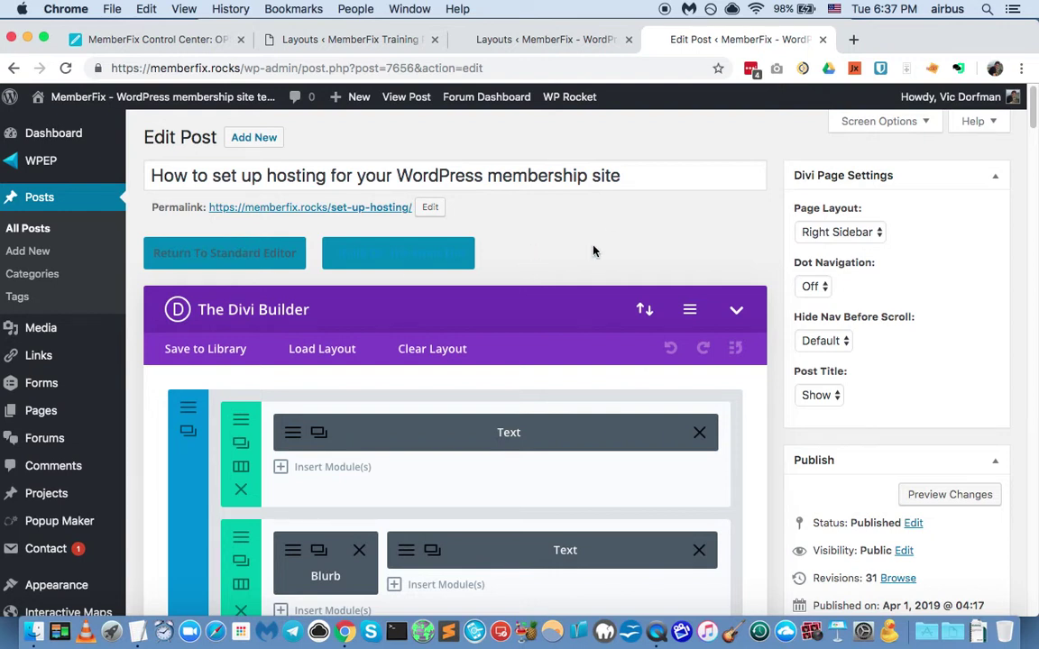
{"action": "left_click", "coordinate": [394, 254]}
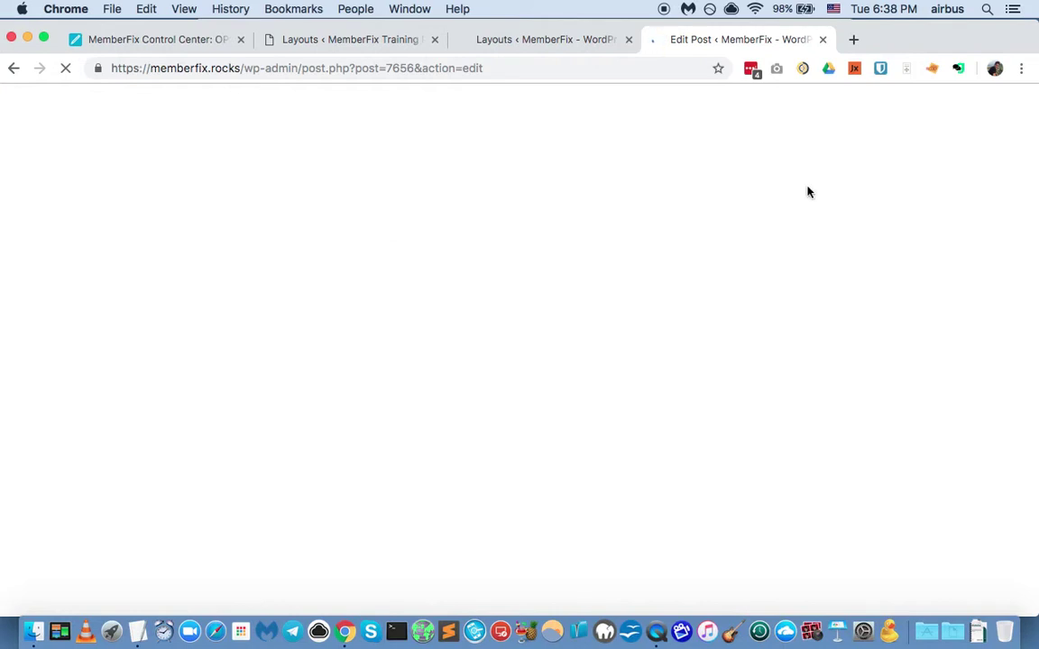
{"action": "left_click_drag", "start_coordinate": [913, 39], "coordinate": [914, 36]}
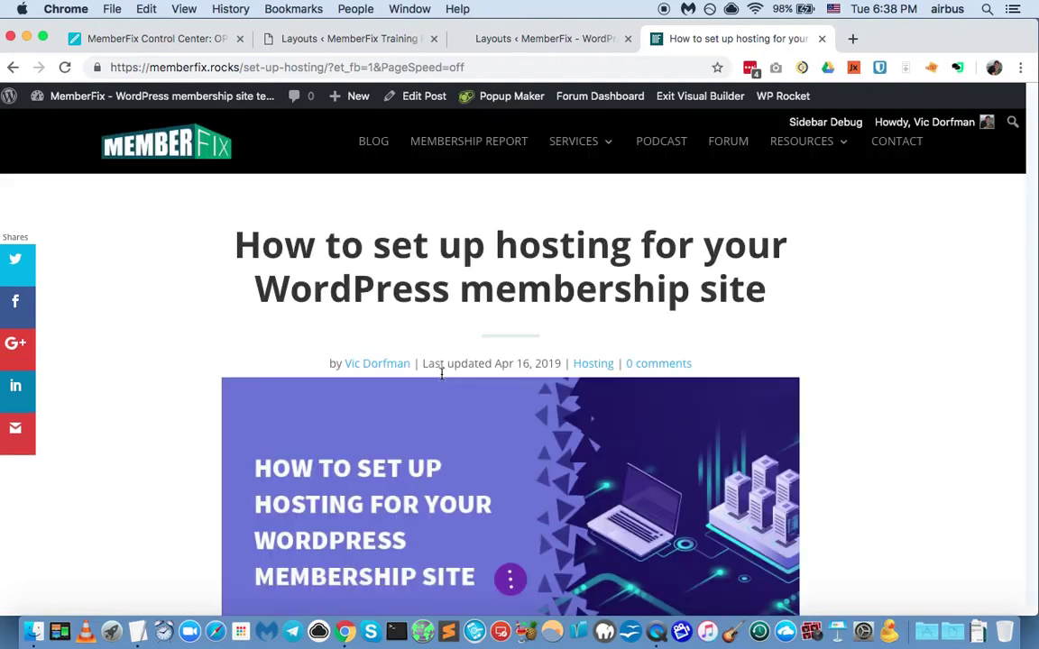
Look over the article in the Visual Builder from the introduction to the "Register your CloudWays account" section.
{"action": "scroll", "coordinate": [441, 379], "scroll_direction": "down", "scroll_amount": 10}
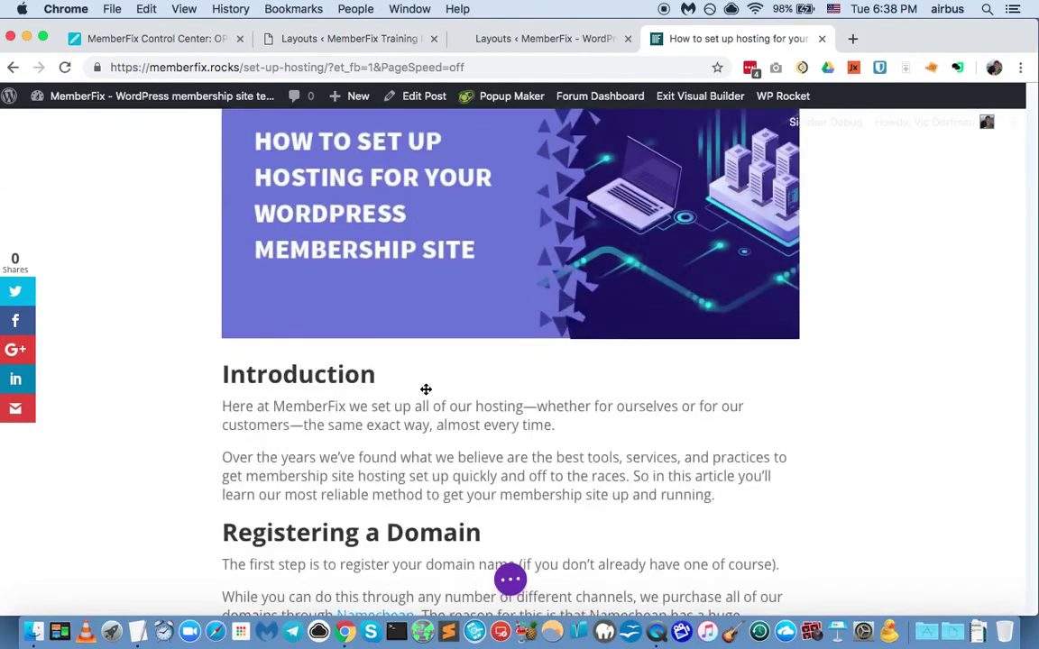
{"action": "scroll", "coordinate": [430, 355], "scroll_direction": "down", "scroll_amount": 1}
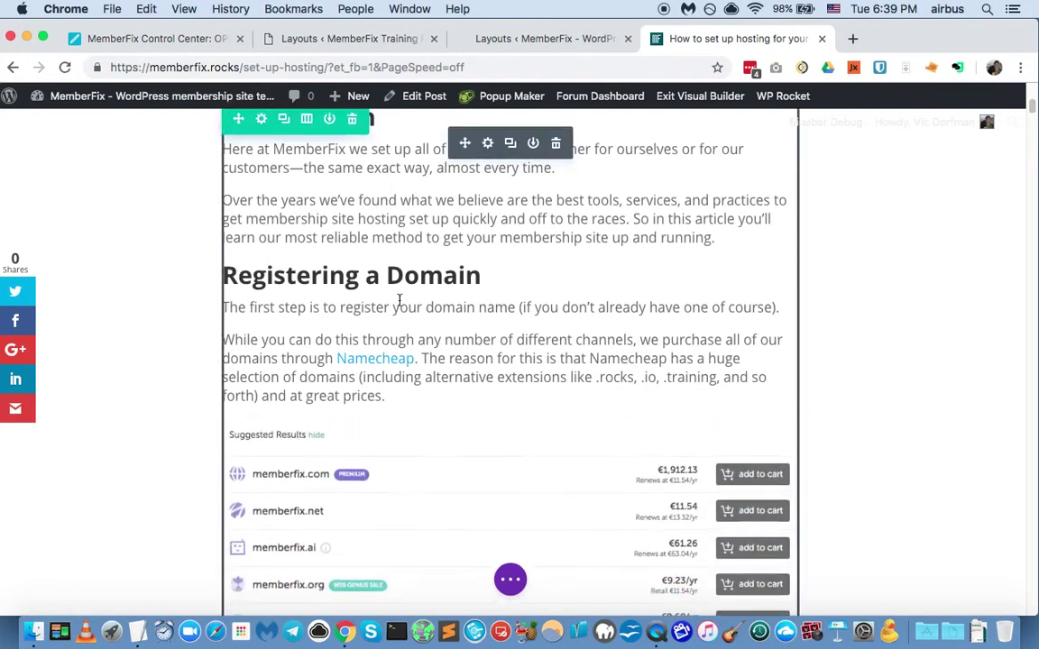
{"action": "scroll", "coordinate": [487, 346], "scroll_direction": "down", "scroll_amount": 20}
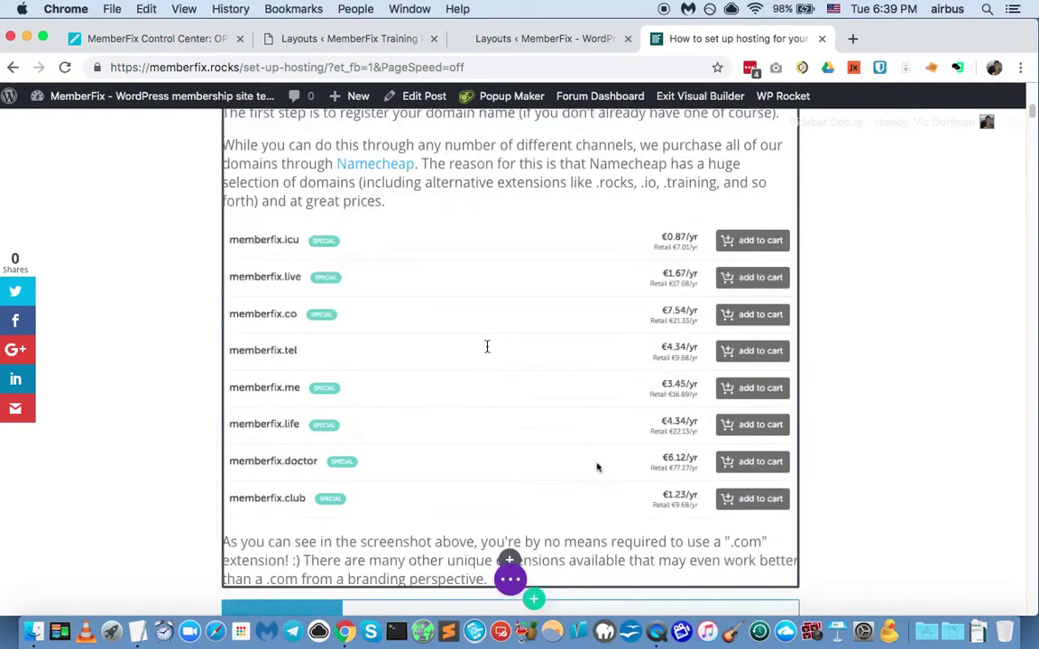
{"action": "scroll", "coordinate": [487, 346], "scroll_direction": "down", "scroll_amount": 15}
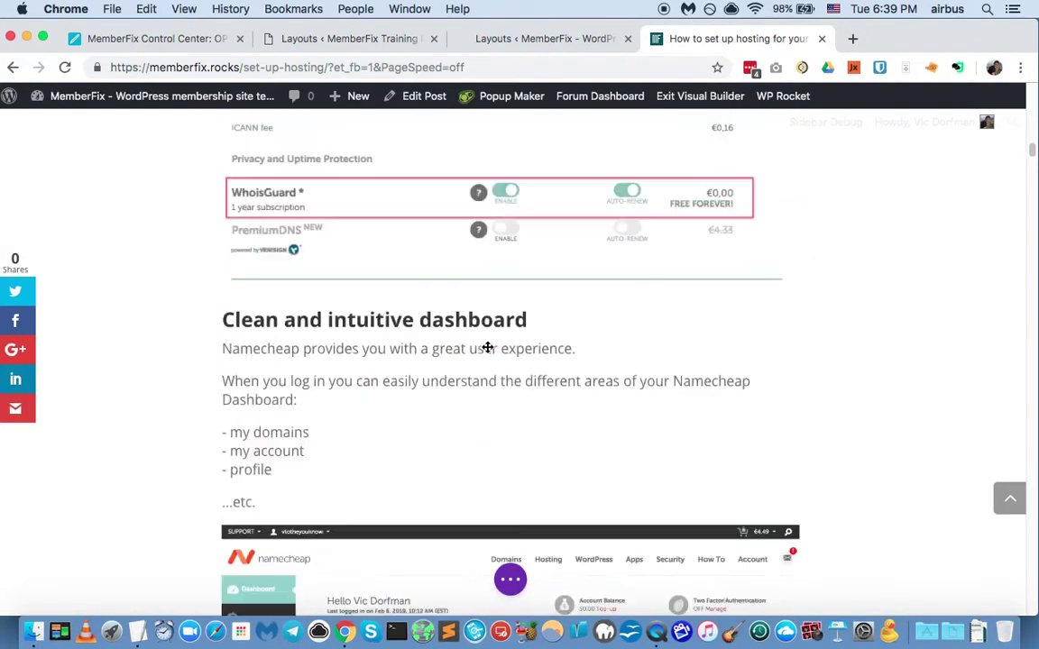
{"action": "scroll", "coordinate": [487, 346], "scroll_direction": "down", "scroll_amount": 20}
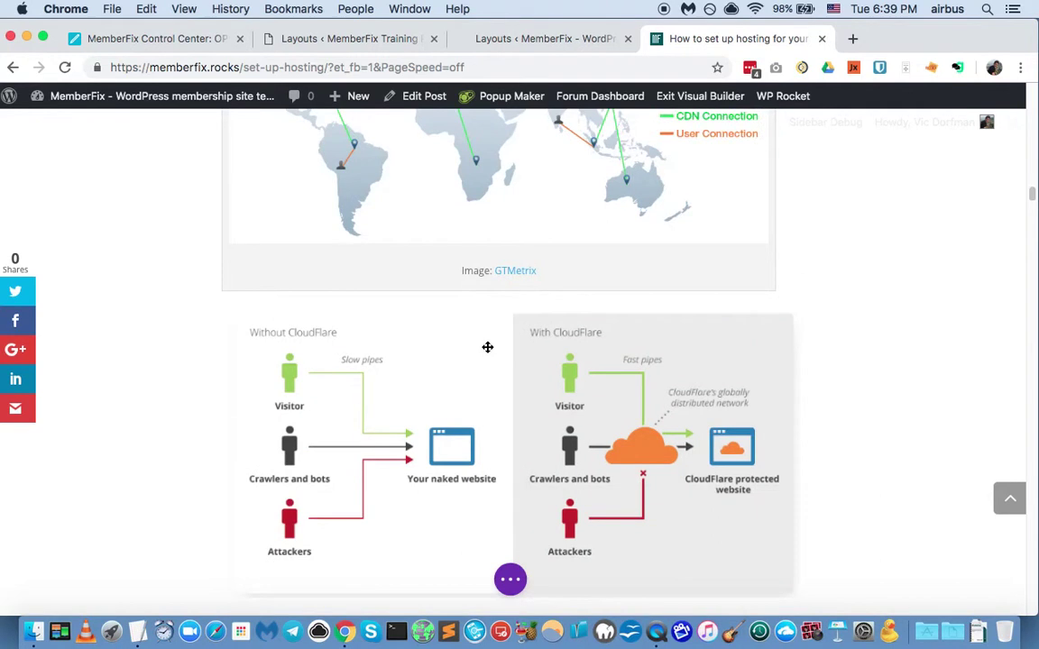
{"action": "scroll", "coordinate": [487, 346], "scroll_direction": "down", "scroll_amount": 10}
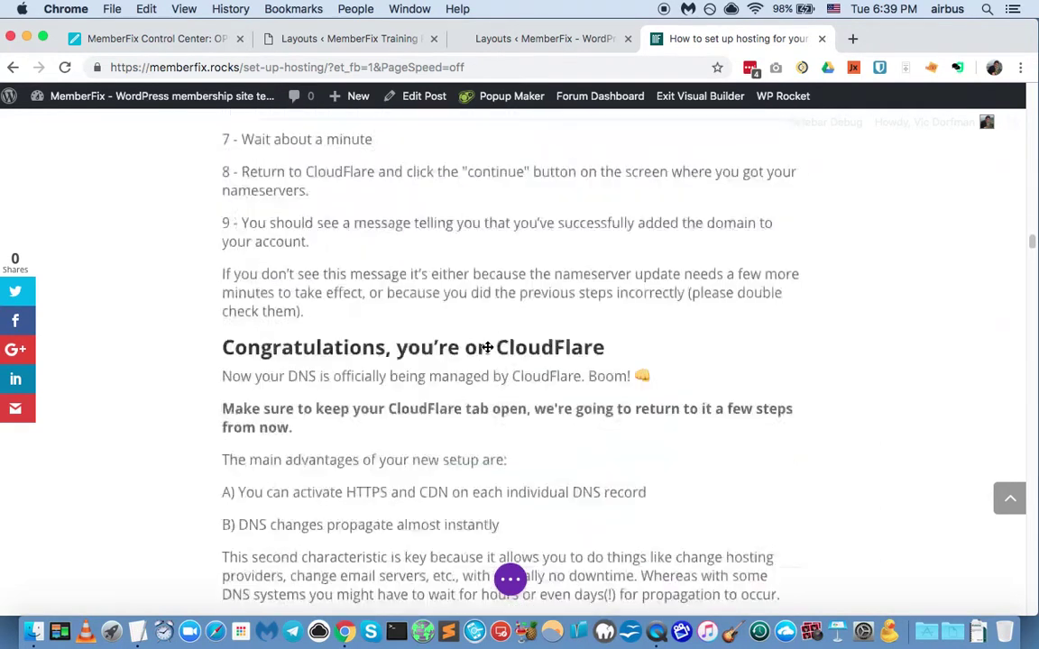
{"action": "scroll", "coordinate": [485, 346], "scroll_direction": "down", "scroll_amount": 10}
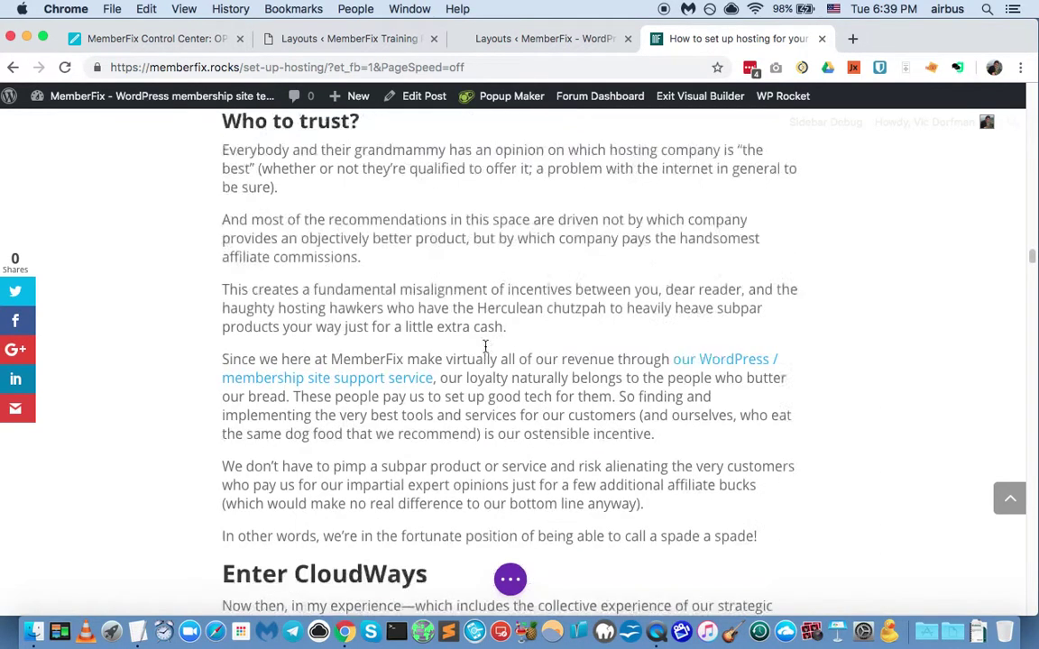
{"action": "scroll", "coordinate": [485, 346], "scroll_direction": "up", "scroll_amount": 5}
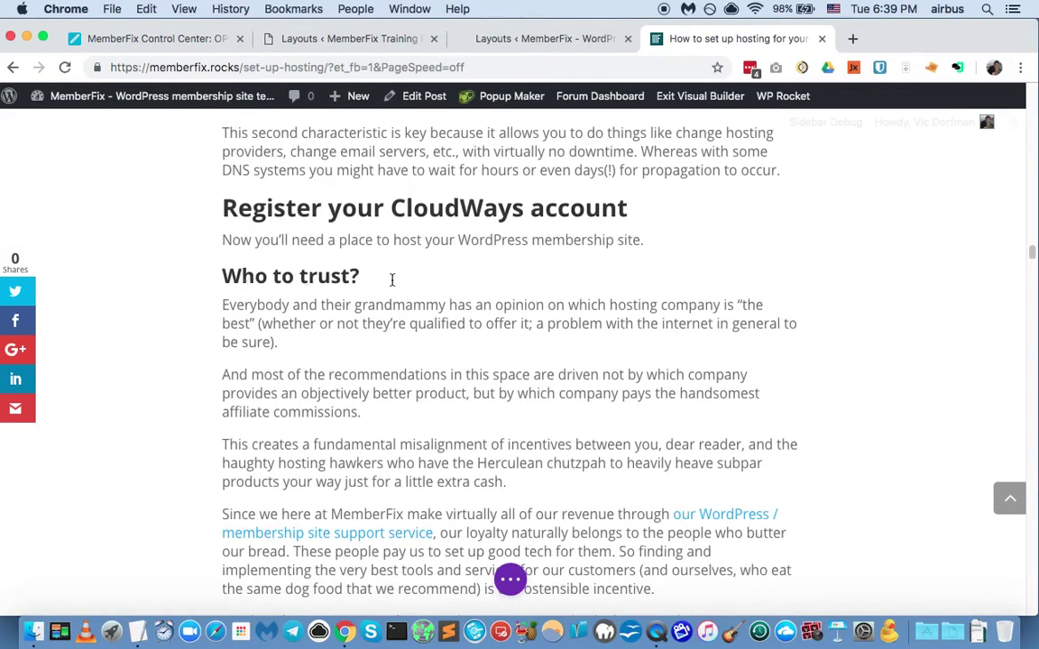
Select the text around the "Who to trust?" heading and expand the builder's page controls.
{"action": "left_click", "coordinate": [391, 280]}
{"action": "left_click", "coordinate": [330, 276]}
{"action": "left_click", "coordinate": [292, 362]}
{"action": "left_click", "coordinate": [511, 578]}
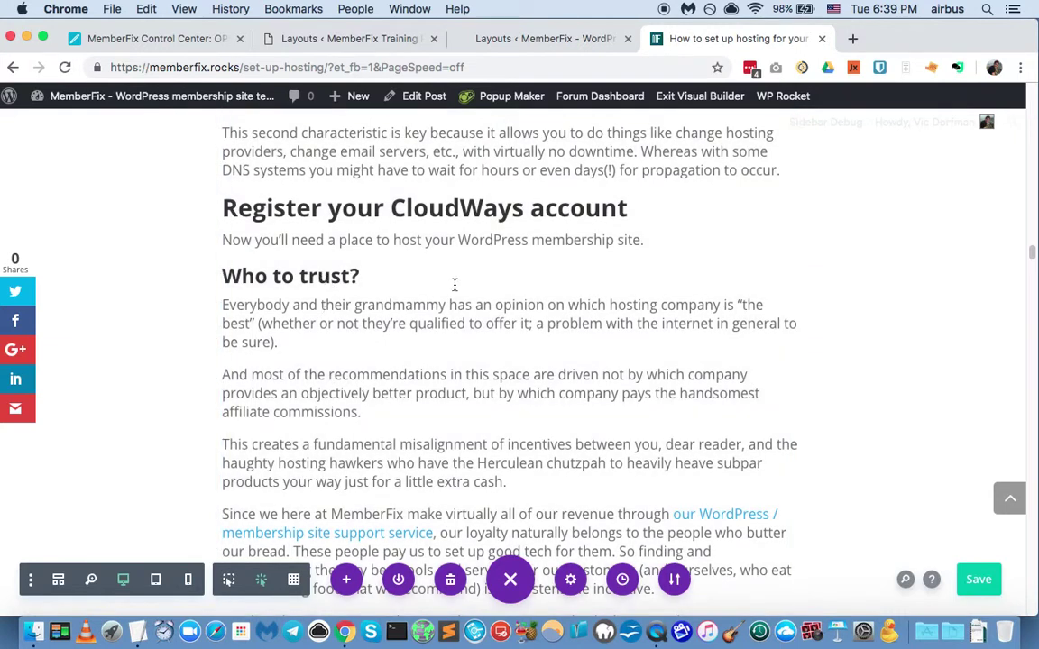
Examine the article's sections, rows and modules in the builder, from the CloudFlare graphic to the end of the post.
{"action": "scroll", "coordinate": [465, 271], "scroll_direction": "up", "scroll_amount": 10}
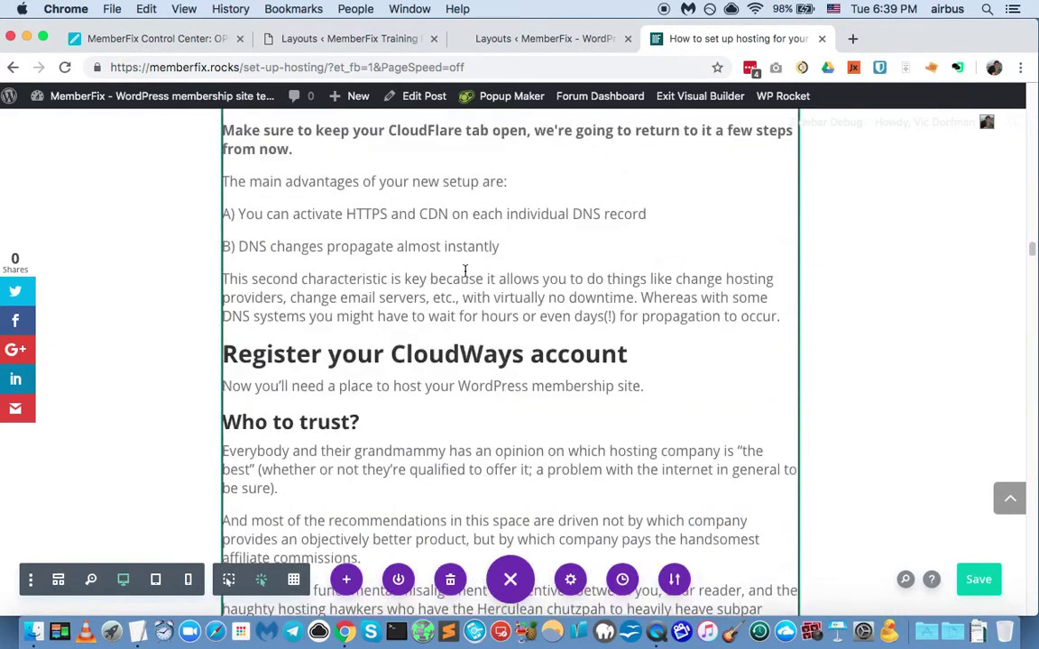
{"action": "scroll", "coordinate": [465, 270], "scroll_direction": "up", "scroll_amount": 10}
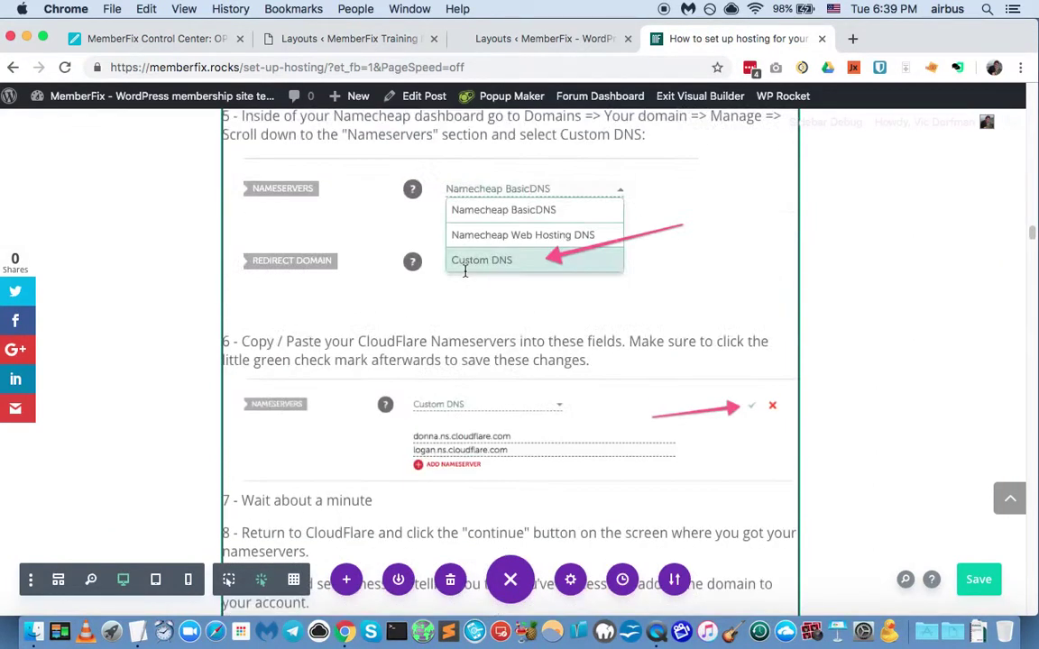
{"action": "scroll", "coordinate": [465, 270], "scroll_direction": "up", "scroll_amount": 10}
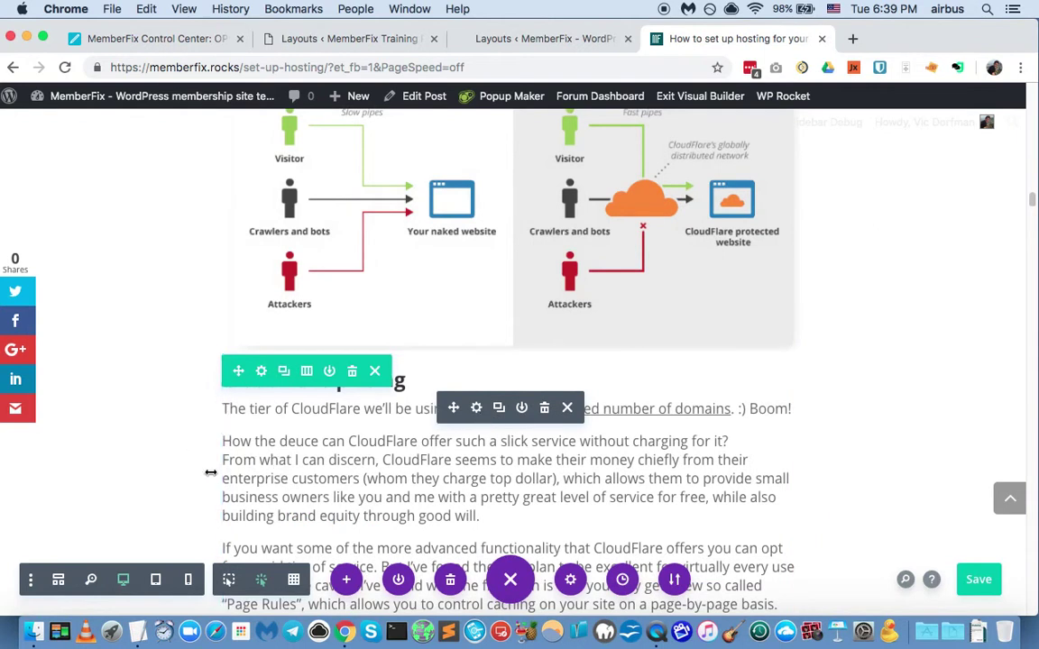
{"action": "scroll", "coordinate": [208, 471], "scroll_direction": "down", "scroll_amount": 10}
{"action": "scroll", "coordinate": [210, 472], "scroll_direction": "down", "scroll_amount": 15}
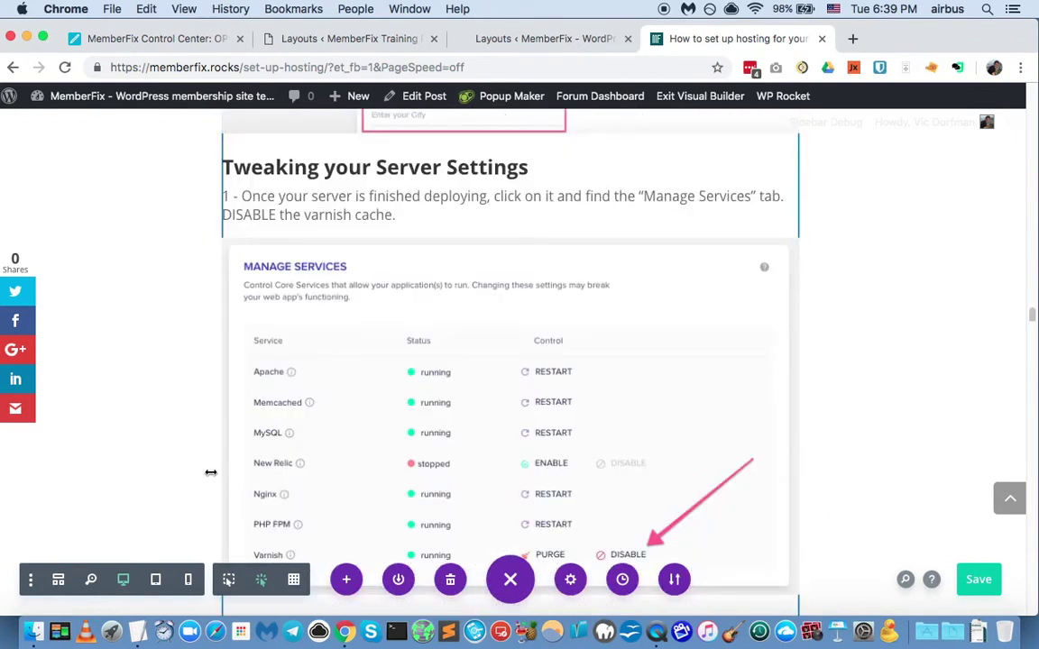
{"action": "scroll", "coordinate": [277, 467], "scroll_direction": "down", "scroll_amount": 3}
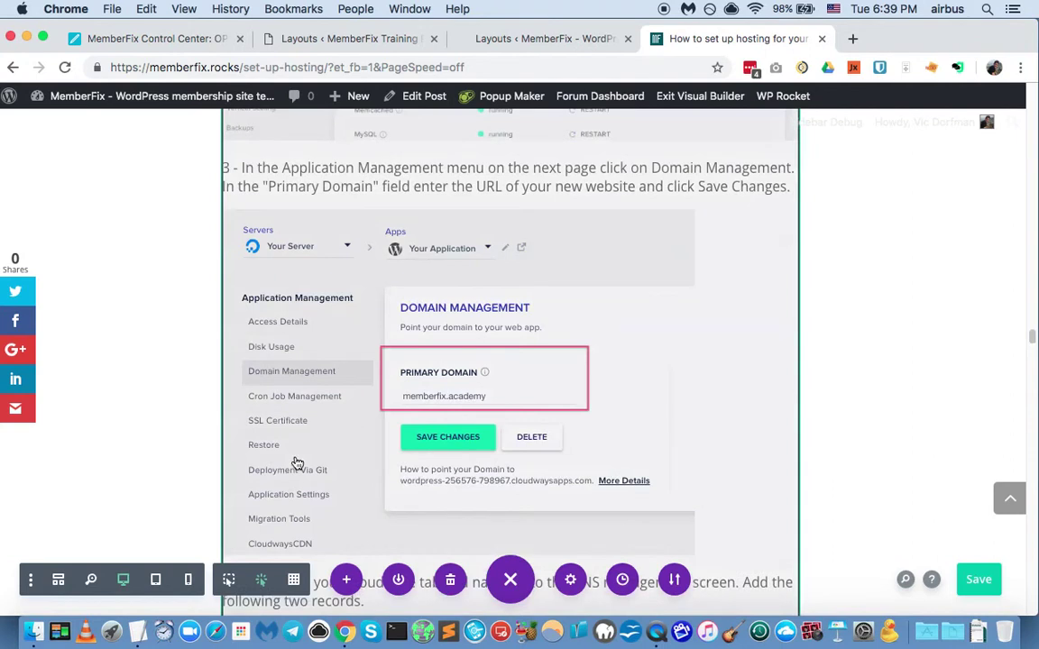
{"action": "scroll", "coordinate": [271, 378], "scroll_direction": "down", "scroll_amount": 10}
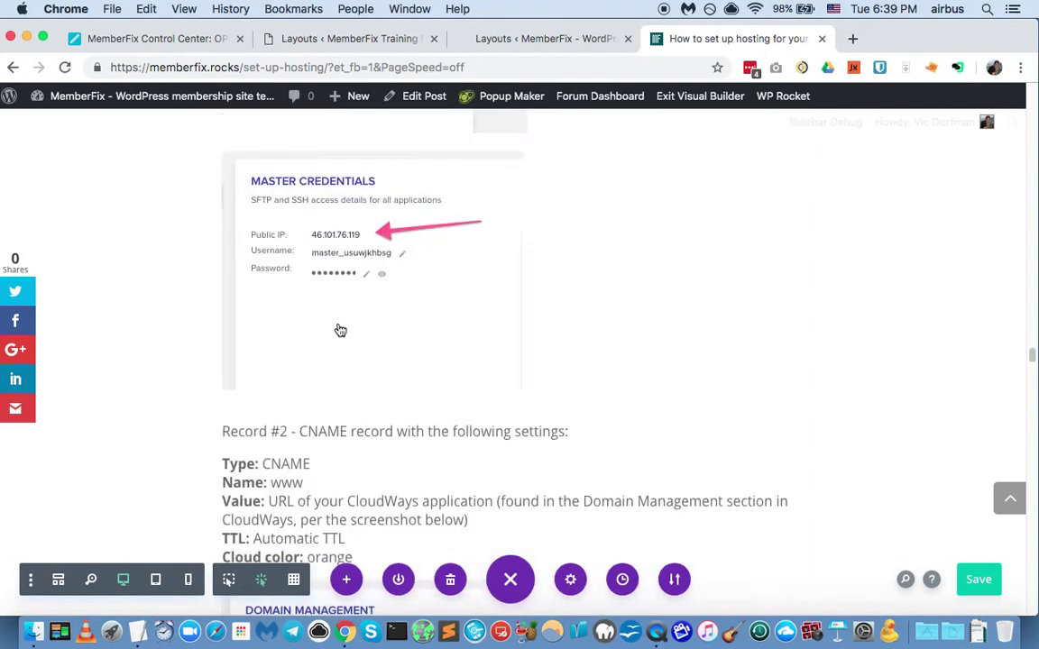
{"action": "scroll", "coordinate": [340, 330], "scroll_direction": "down", "scroll_amount": 15}
{"action": "scroll", "coordinate": [311, 394], "scroll_direction": "down", "scroll_amount": 20}
{"action": "scroll", "coordinate": [307, 394], "scroll_direction": "down", "scroll_amount": 20}
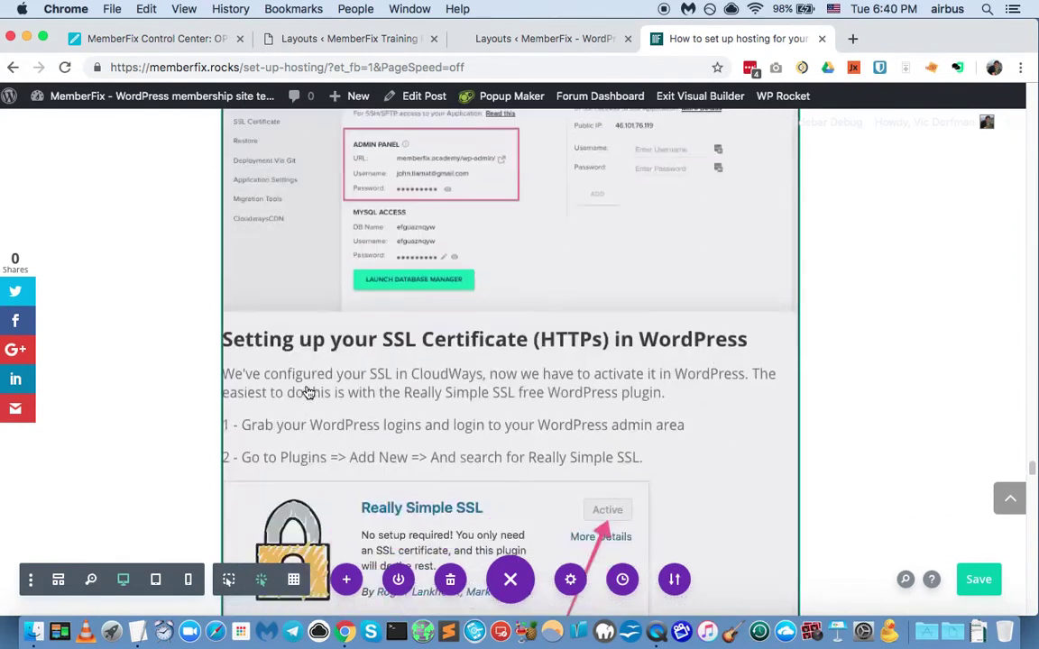
{"action": "scroll", "coordinate": [308, 393], "scroll_direction": "down", "scroll_amount": 20}
{"action": "scroll", "coordinate": [308, 393], "scroll_direction": "down", "scroll_amount": 20}
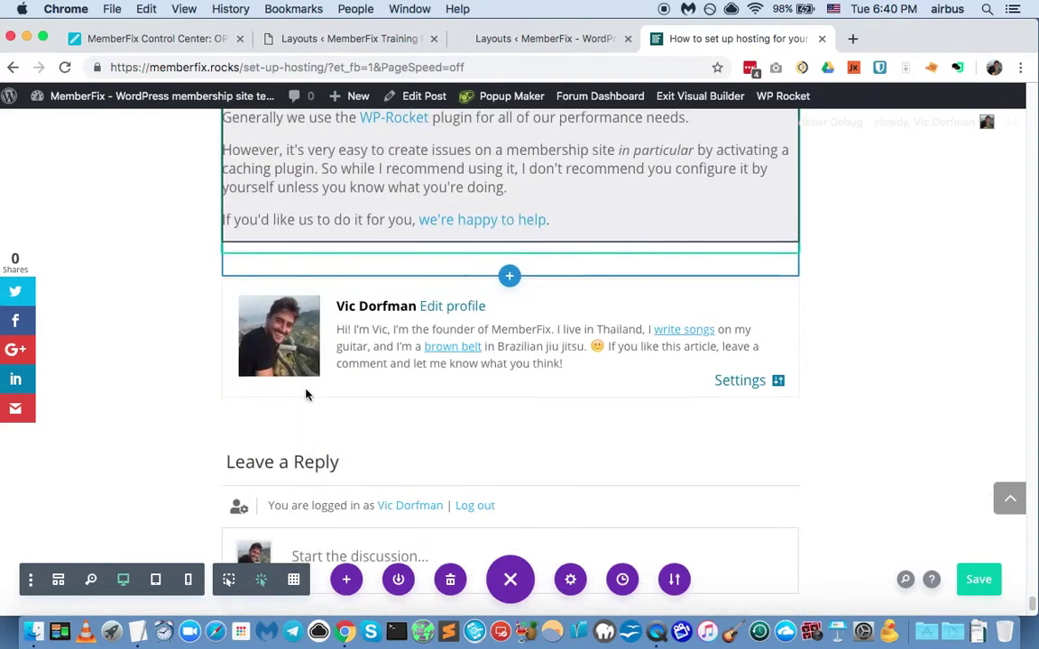
Try to insert a saved library module above the "Setting up WordFence" heading, checking the Extra Divi Elements and Fugly categories.
{"action": "scroll", "coordinate": [307, 394], "scroll_direction": "up", "scroll_amount": 5}
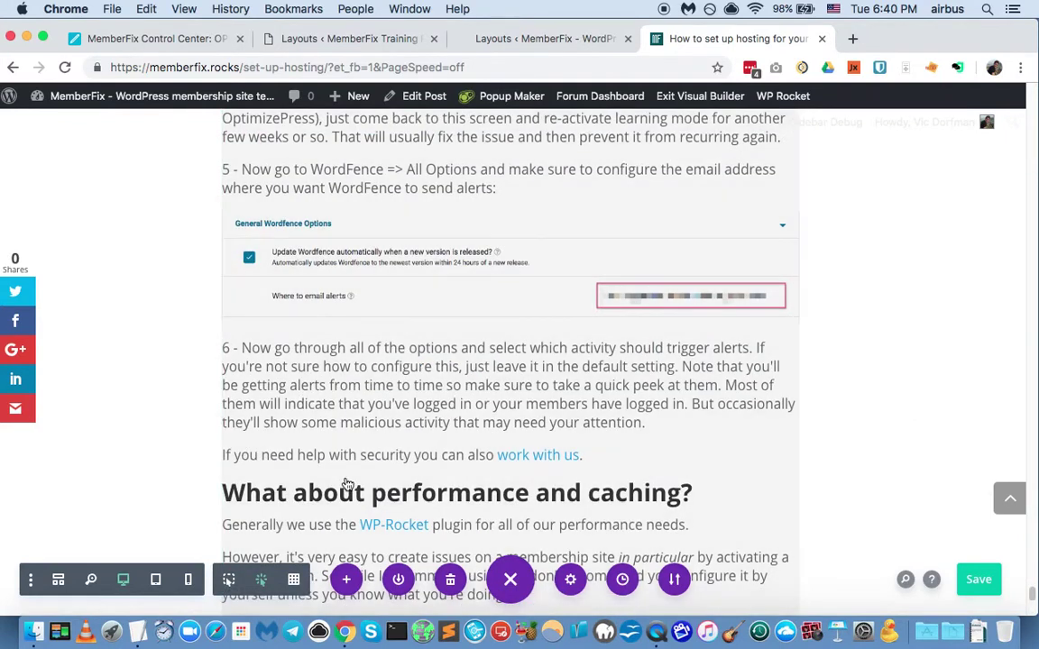
{"action": "scroll", "coordinate": [347, 485], "scroll_direction": "up", "scroll_amount": 10}
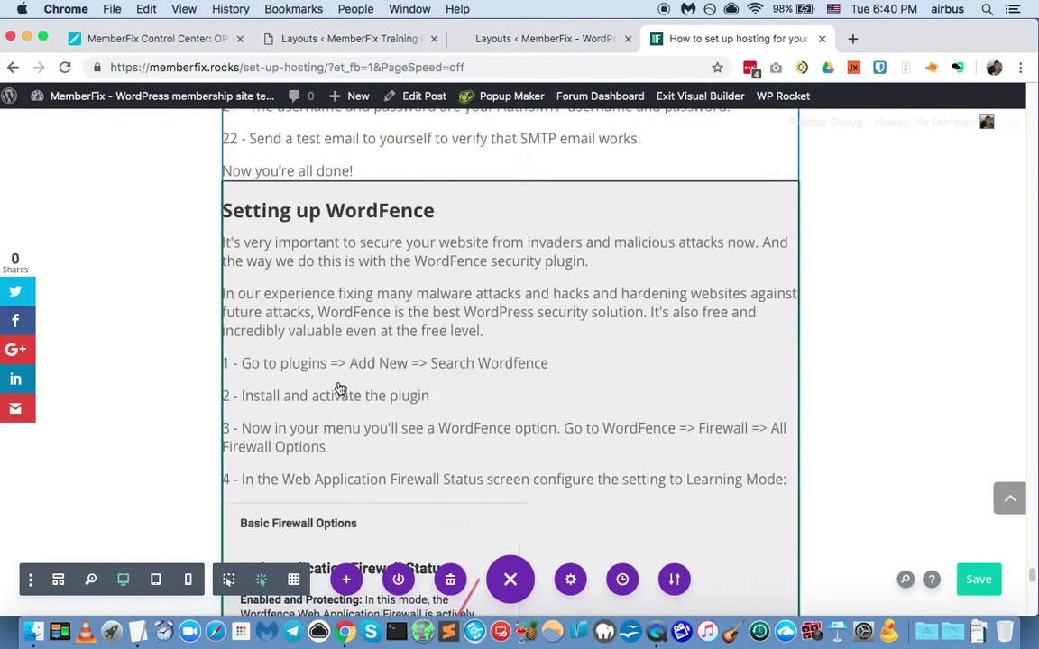
{"action": "scroll", "coordinate": [340, 388], "scroll_direction": "up", "scroll_amount": 1}
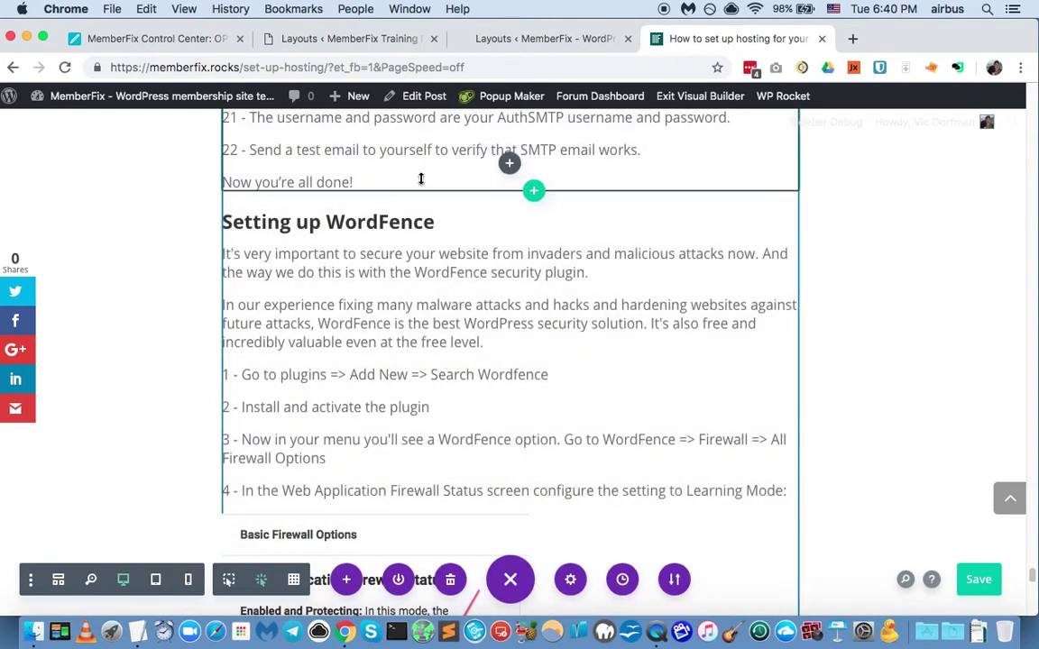
{"action": "left_click", "coordinate": [510, 166]}
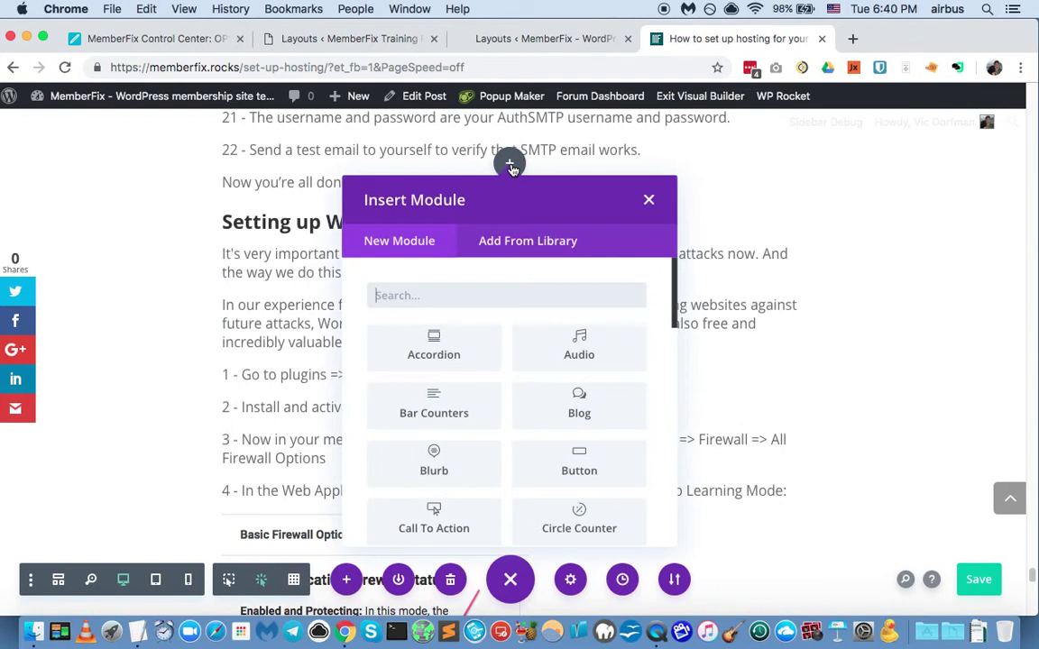
{"action": "left_click", "coordinate": [512, 240]}
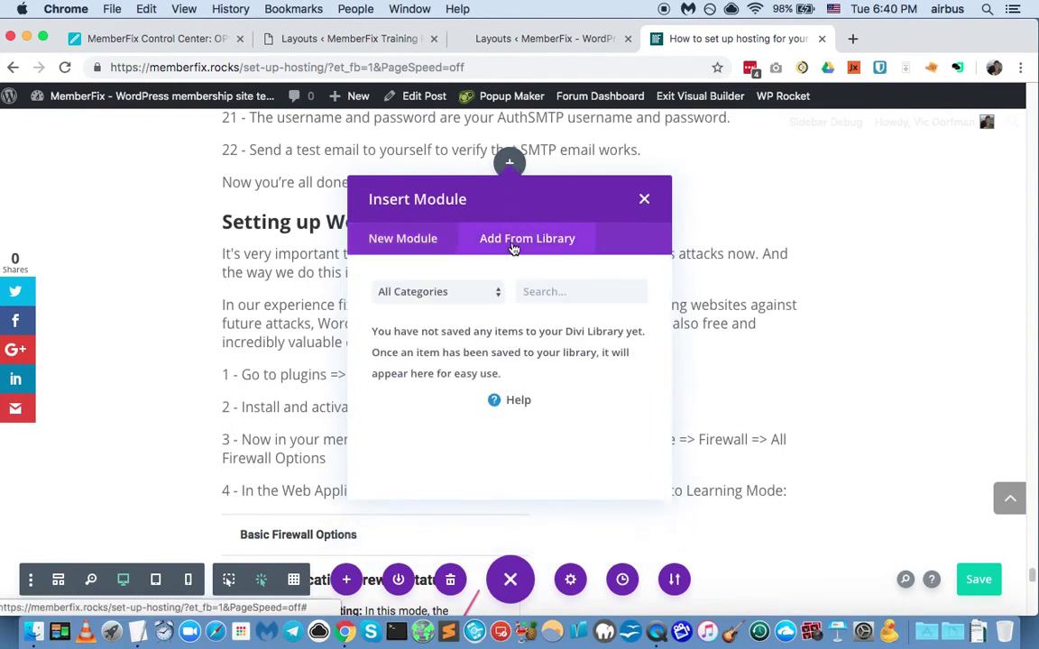
{"action": "left_click", "coordinate": [476, 295]}
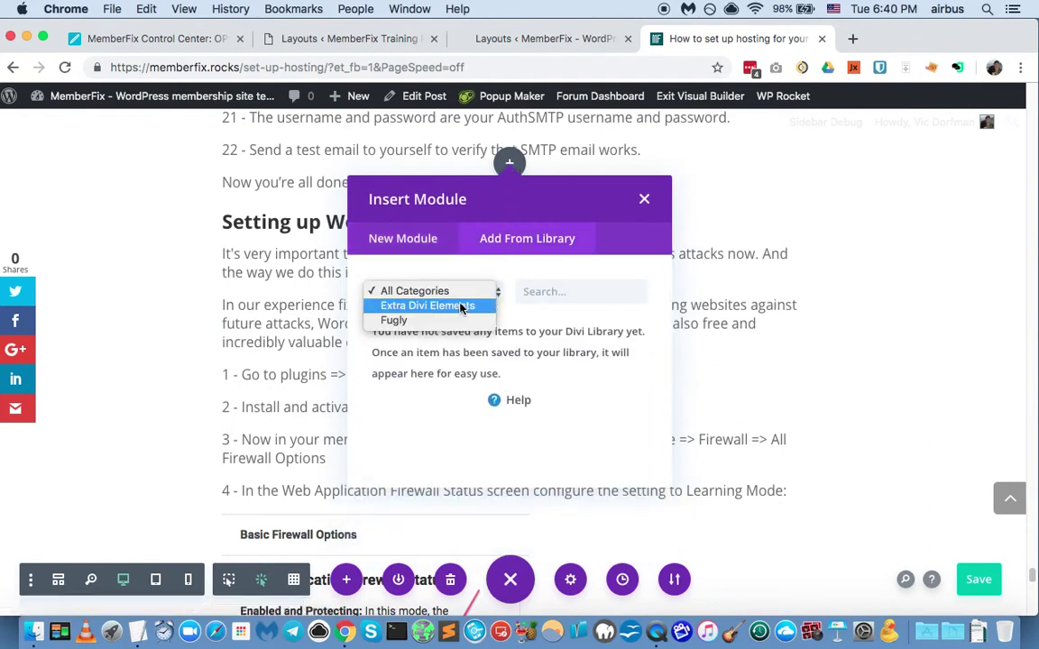
{"action": "left_click", "coordinate": [456, 307]}
{"action": "left_click", "coordinate": [450, 300]}
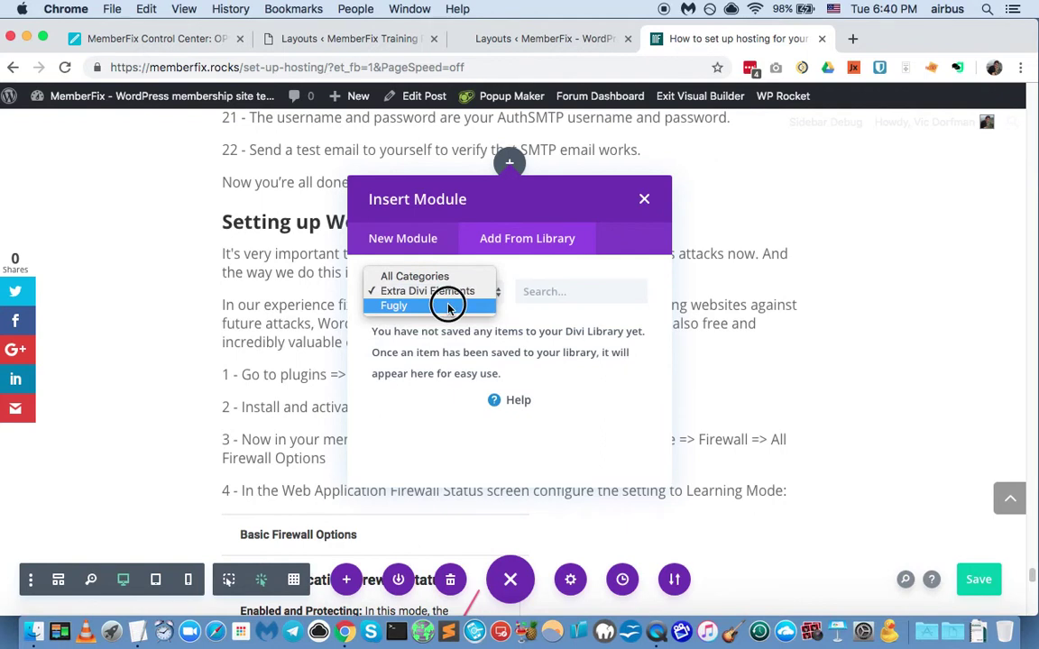
{"action": "left_click", "coordinate": [447, 306]}
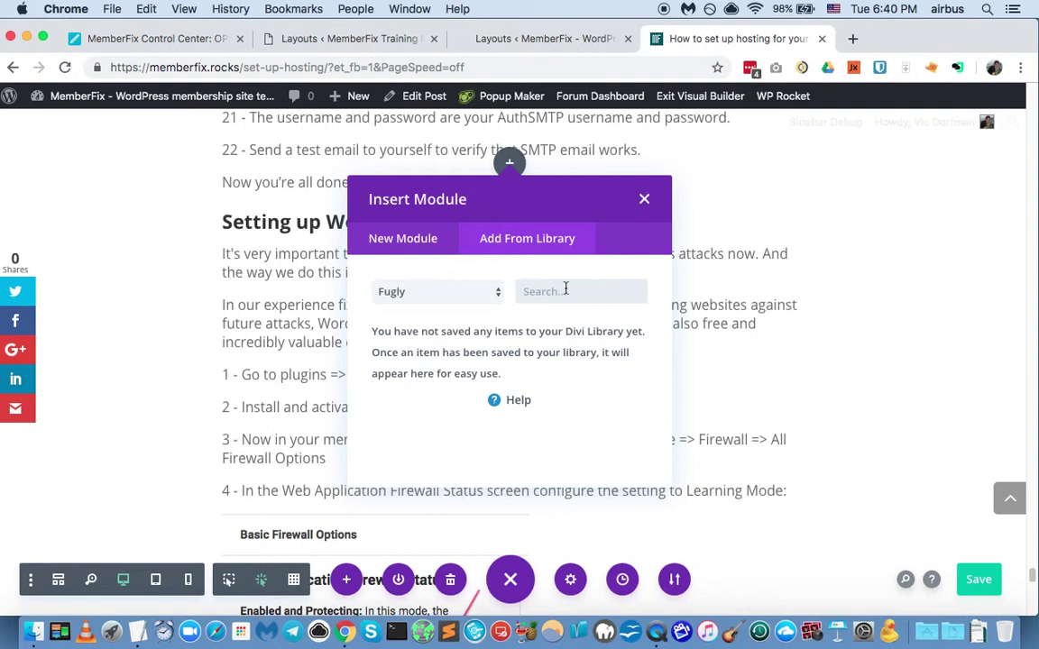
{"action": "left_click", "coordinate": [397, 291]}
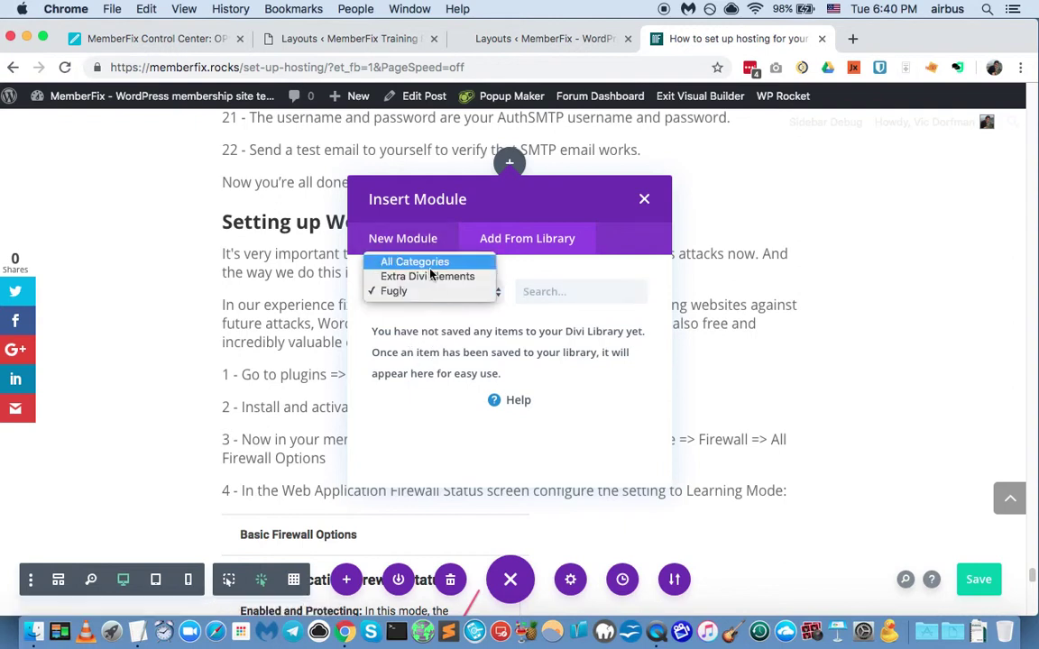
{"action": "left_click", "coordinate": [397, 261]}
{"action": "type", "text": "fug"}
{"action": "key", "text": "BackSpace"}
{"action": "key", "text": "BackSpace"}
{"action": "key", "text": "BackSpace"}
{"action": "left_click", "coordinate": [406, 239]}
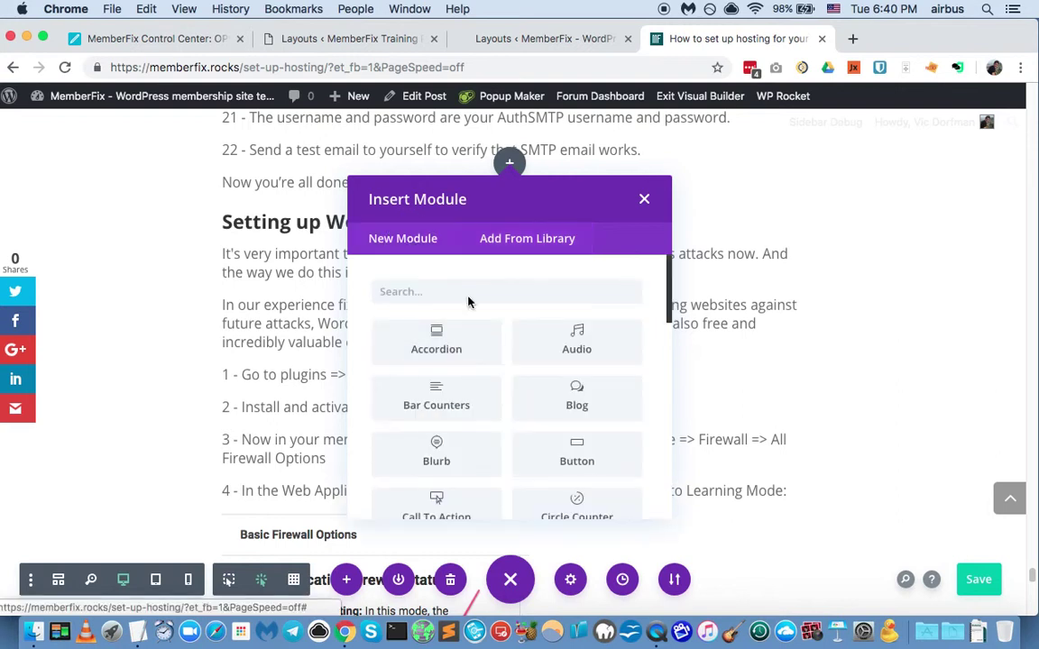
{"action": "left_click", "coordinate": [644, 200]}
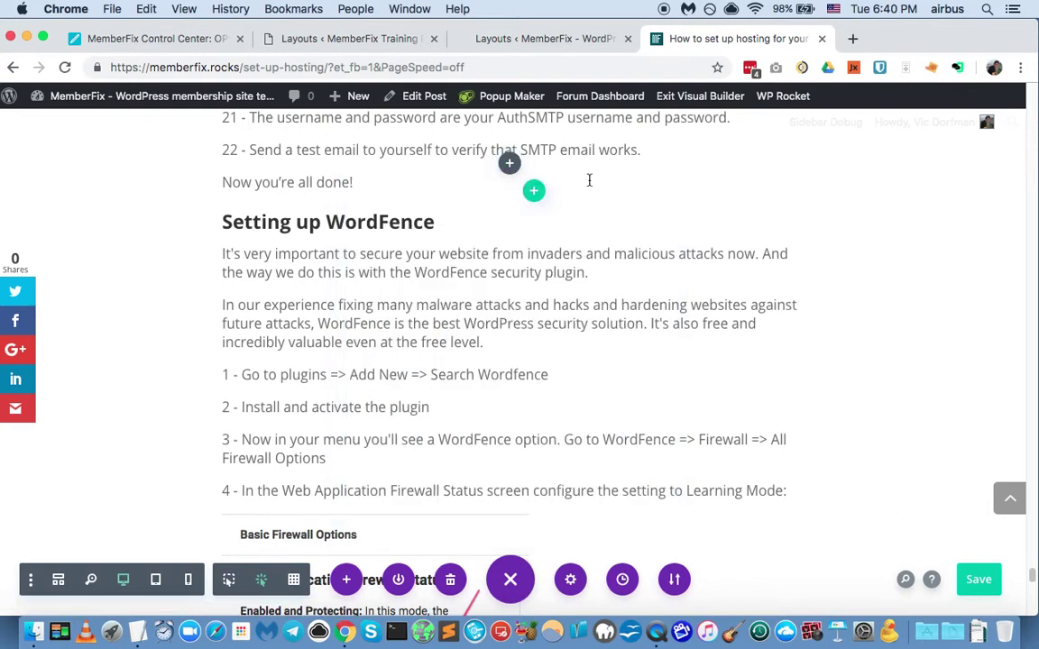
Insert the saved "My Awesome Feature Box" row from the library between "Now you're all done!" and the "Setting up WordFence" heading.
{"action": "left_click", "coordinate": [533, 192]}
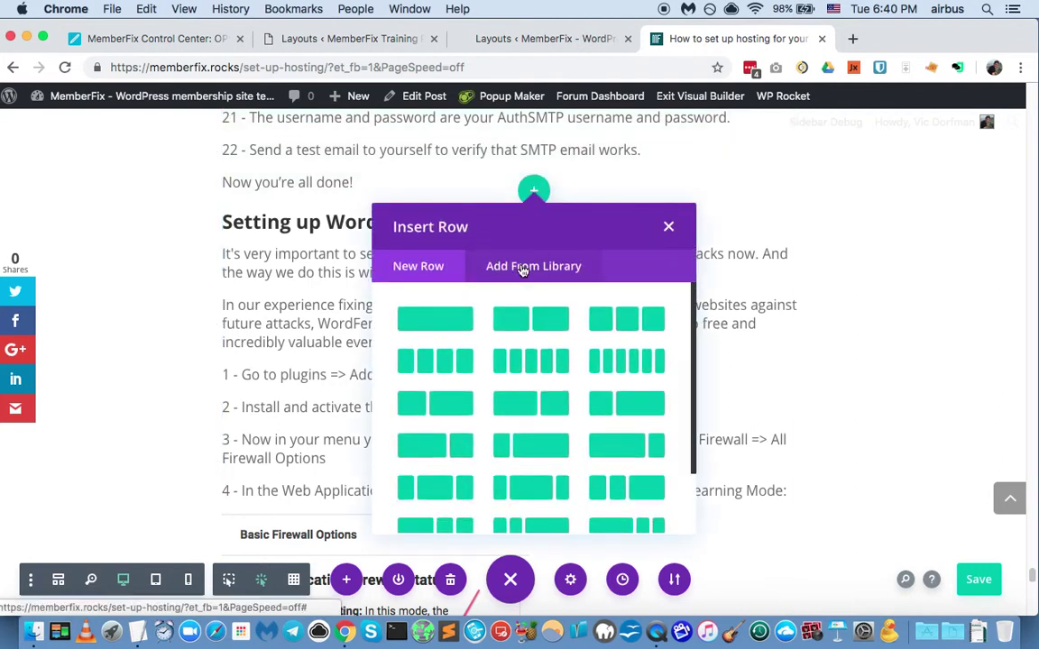
{"action": "left_click", "coordinate": [521, 269]}
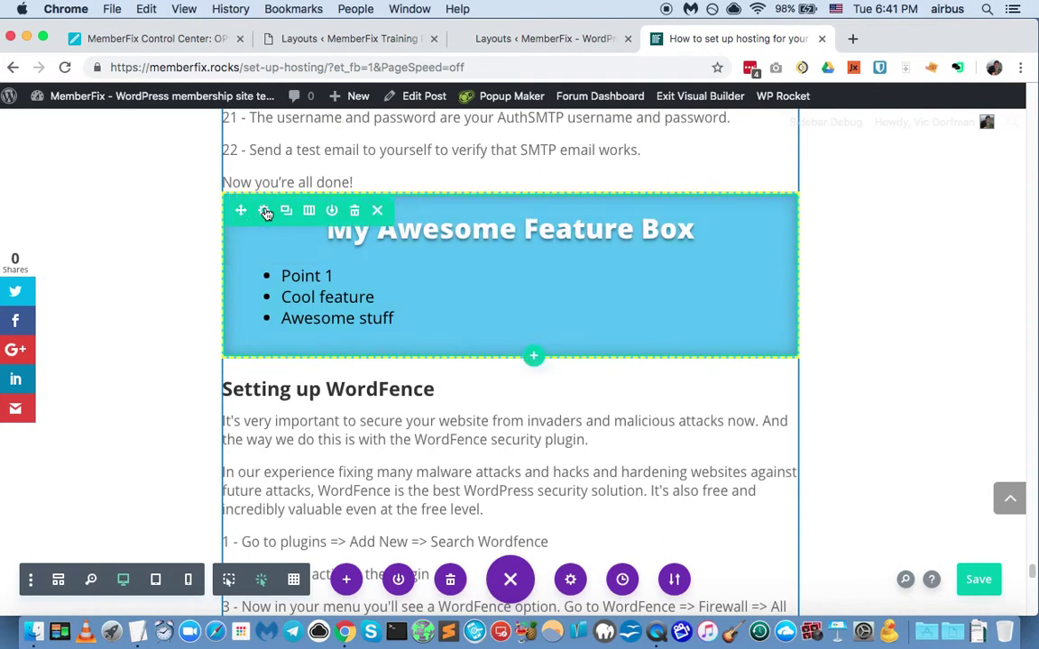
Open the settings of the feature box row and expand its spacing design options.
{"action": "left_click", "coordinate": [265, 211]}
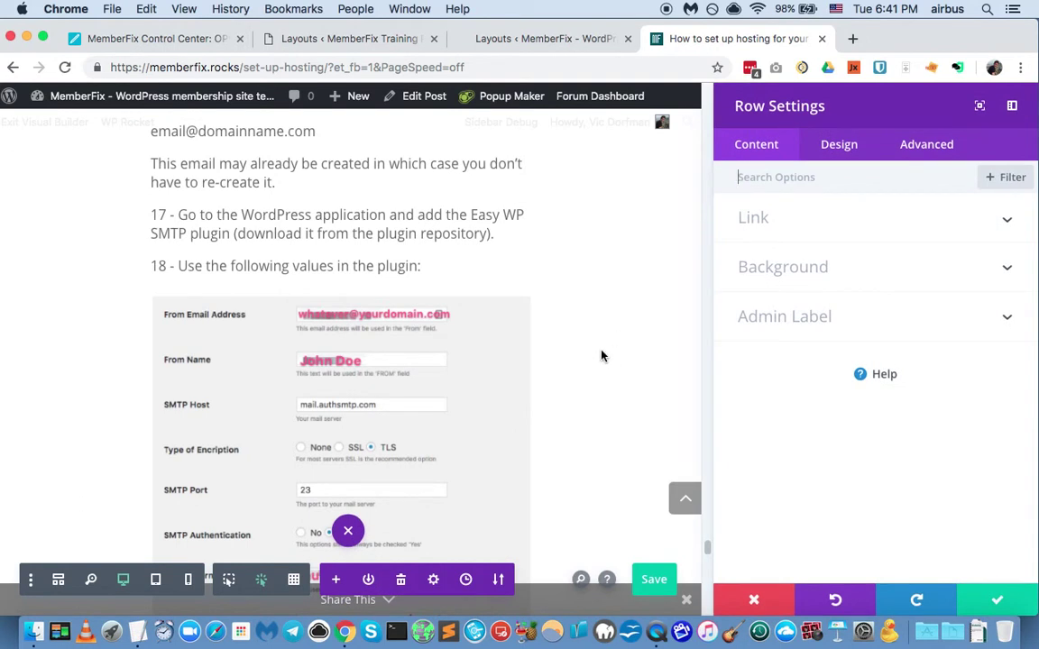
{"action": "scroll", "coordinate": [602, 356], "scroll_direction": "down", "scroll_amount": 10}
{"action": "scroll", "coordinate": [595, 348], "scroll_direction": "down", "scroll_amount": 1}
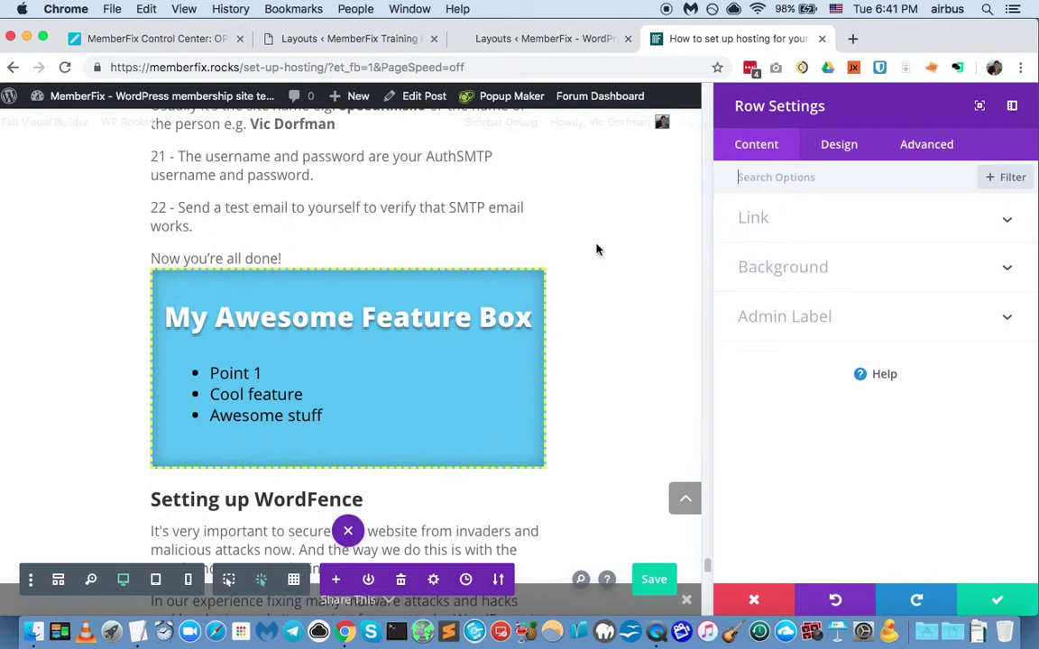
{"action": "left_click", "coordinate": [837, 152]}
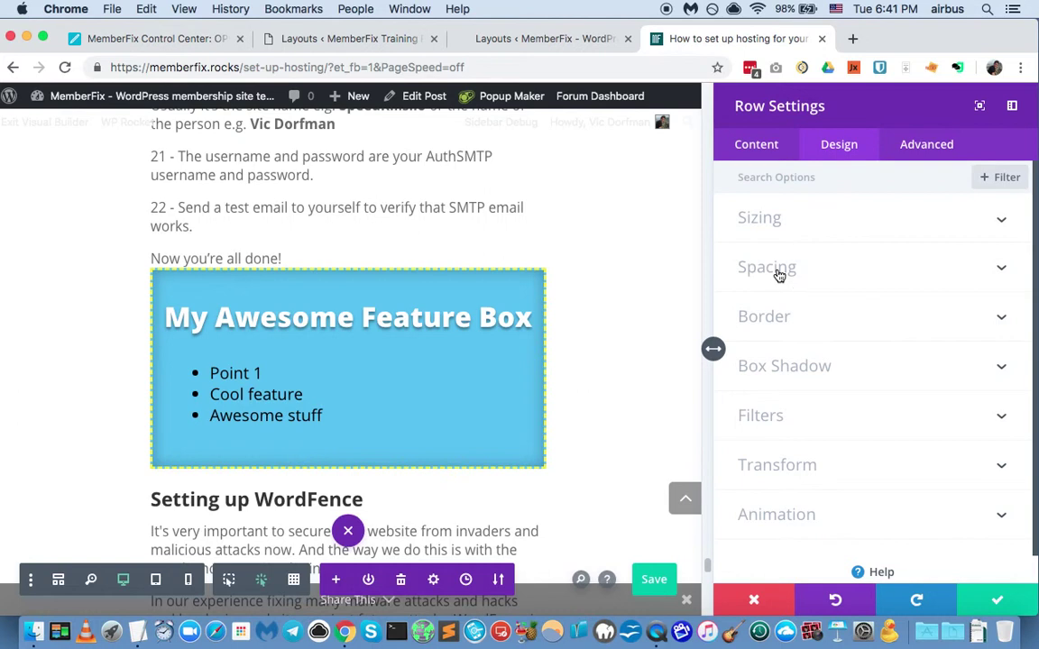
{"action": "left_click", "coordinate": [766, 267]}
Try a custom top padding of 10px on the feature box row.
{"action": "left_click", "coordinate": [758, 322]}
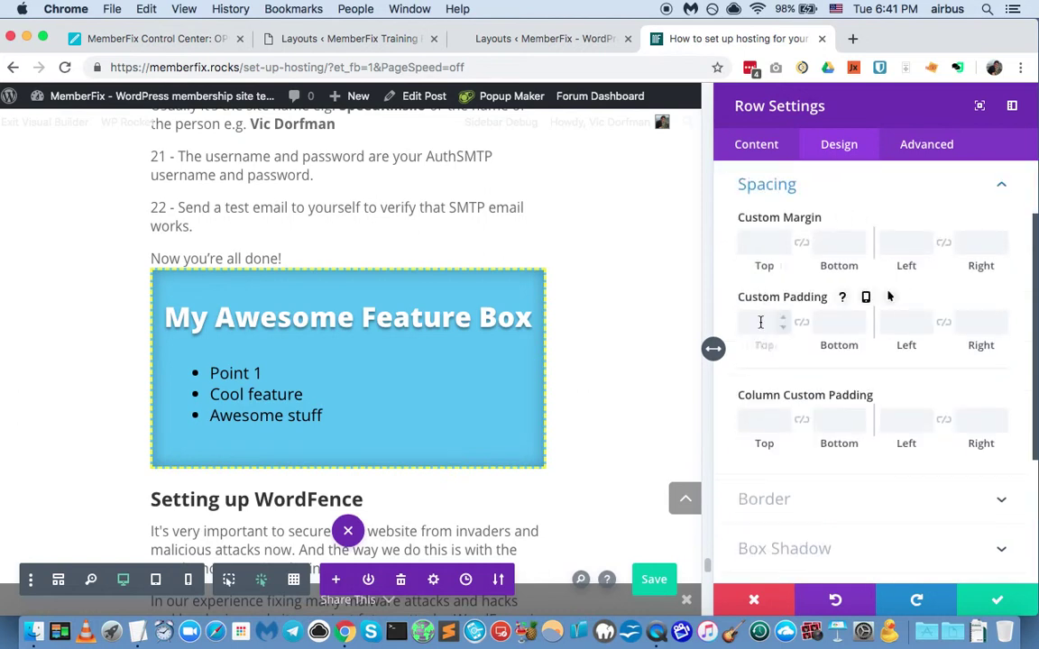
{"action": "type", "text": "10px"}
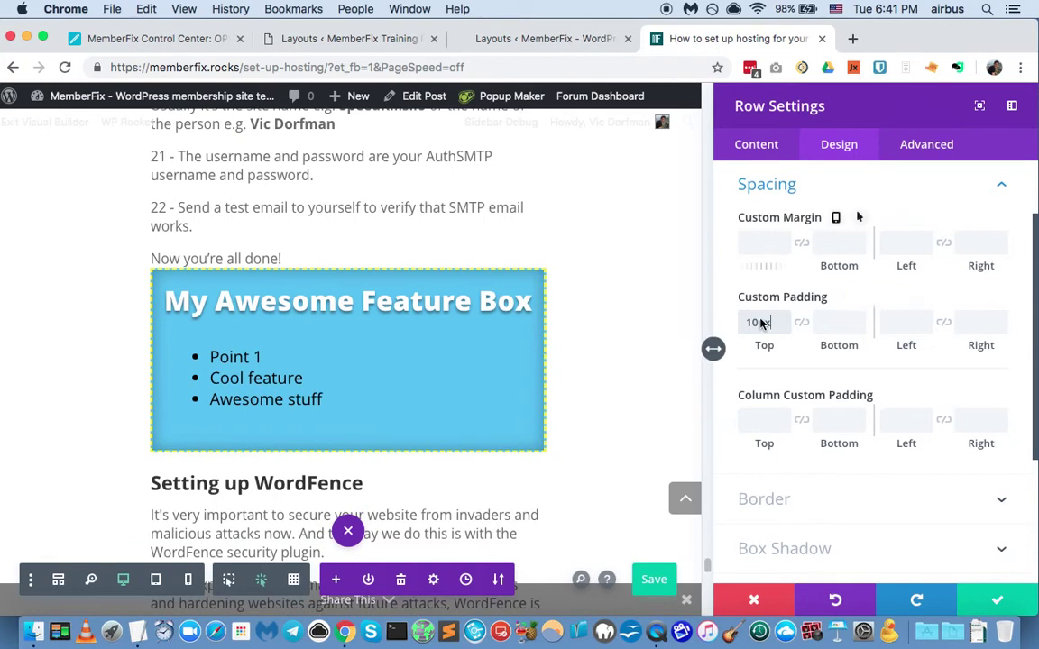
{"action": "double_click", "coordinate": [760, 322]}
{"action": "key", "text": "BackSpace"}
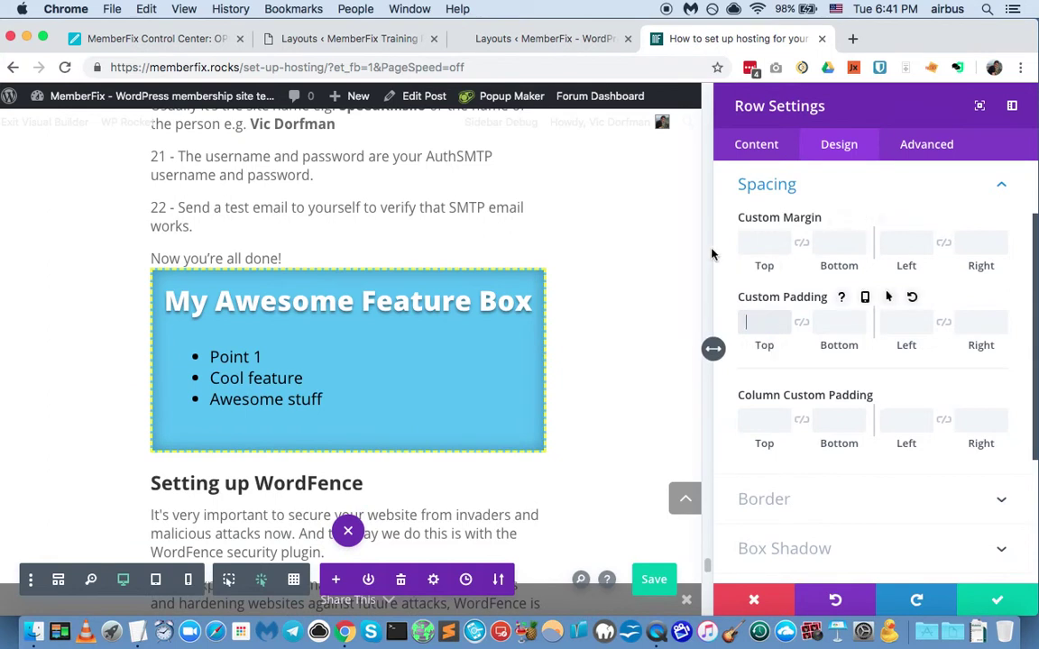
Set the feature box row's custom top margin to 10px.
{"action": "left_click", "coordinate": [756, 245]}
{"action": "type", "text": "10"}
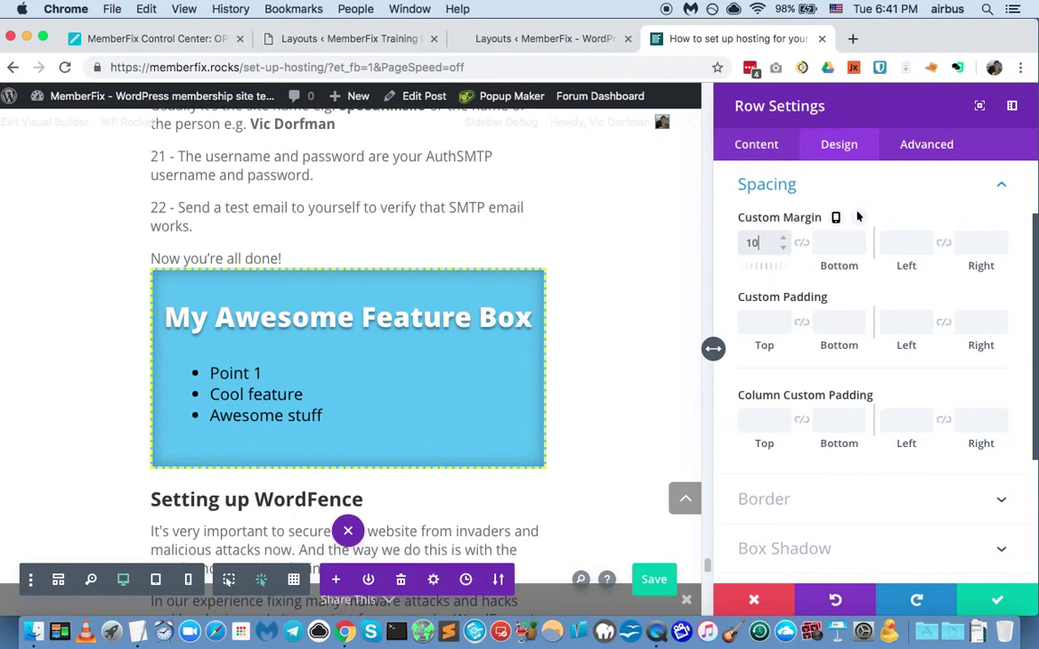
{"action": "type", "text": "px"}
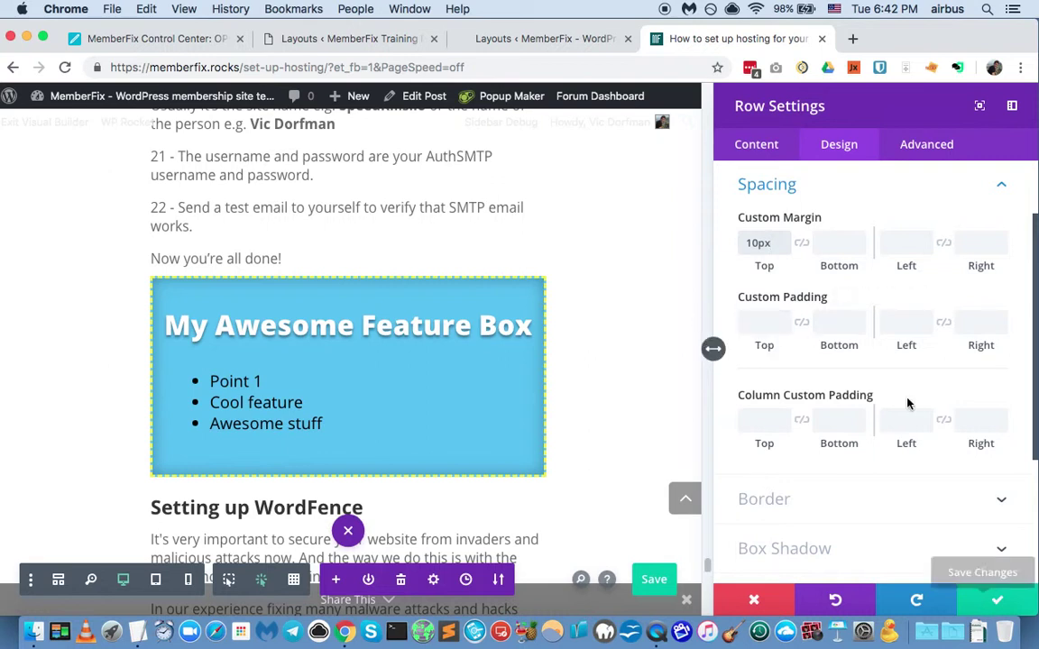
Show the responsive values of the row's custom margin and examine the feature box in the tablet preview.
{"action": "left_click", "coordinate": [837, 218]}
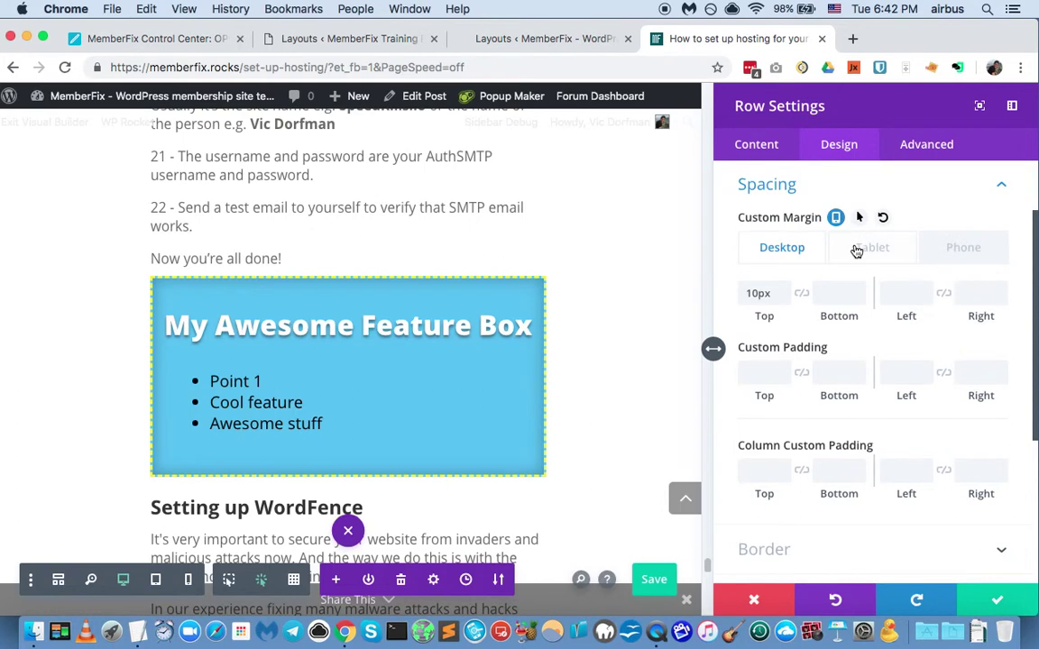
{"action": "left_click", "coordinate": [856, 250]}
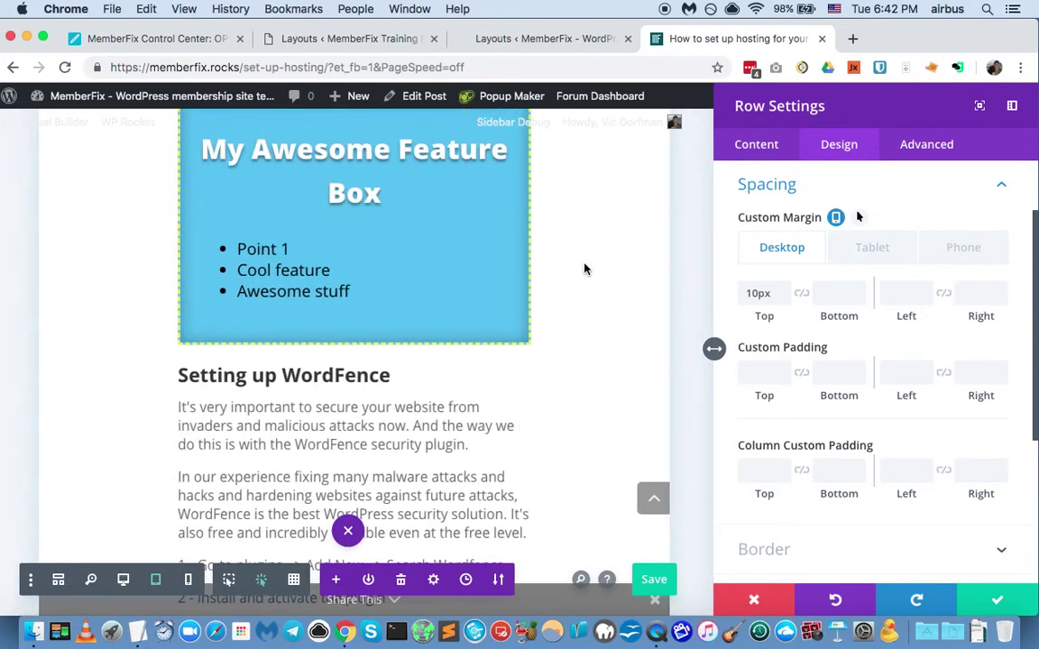
{"action": "scroll", "coordinate": [585, 271], "scroll_direction": "down", "scroll_amount": 3}
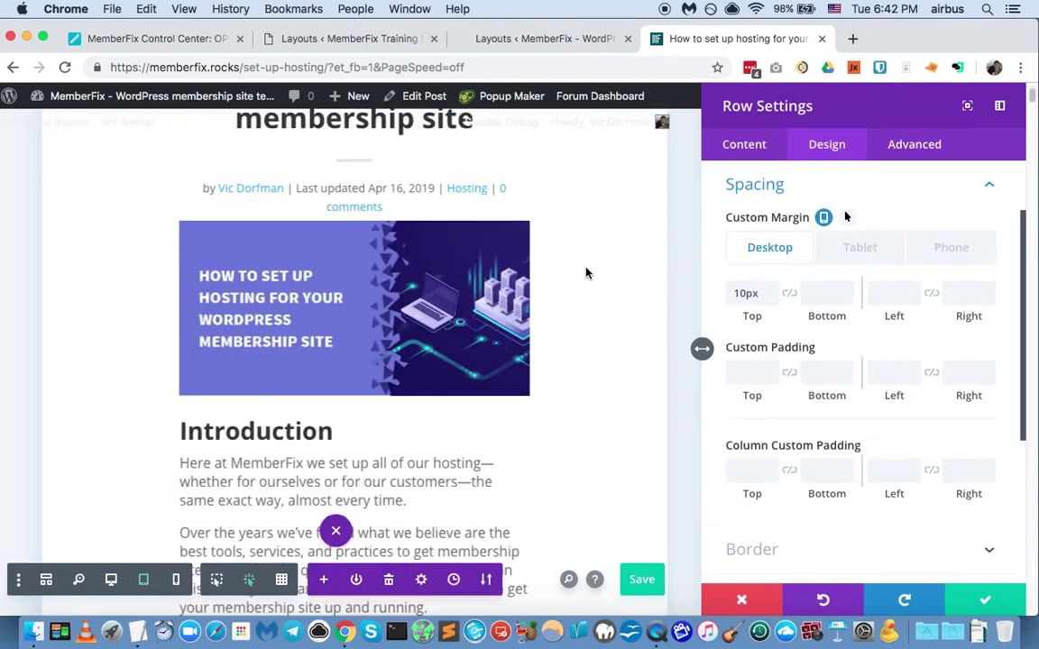
{"action": "scroll", "coordinate": [585, 272], "scroll_direction": "down", "scroll_amount": 15}
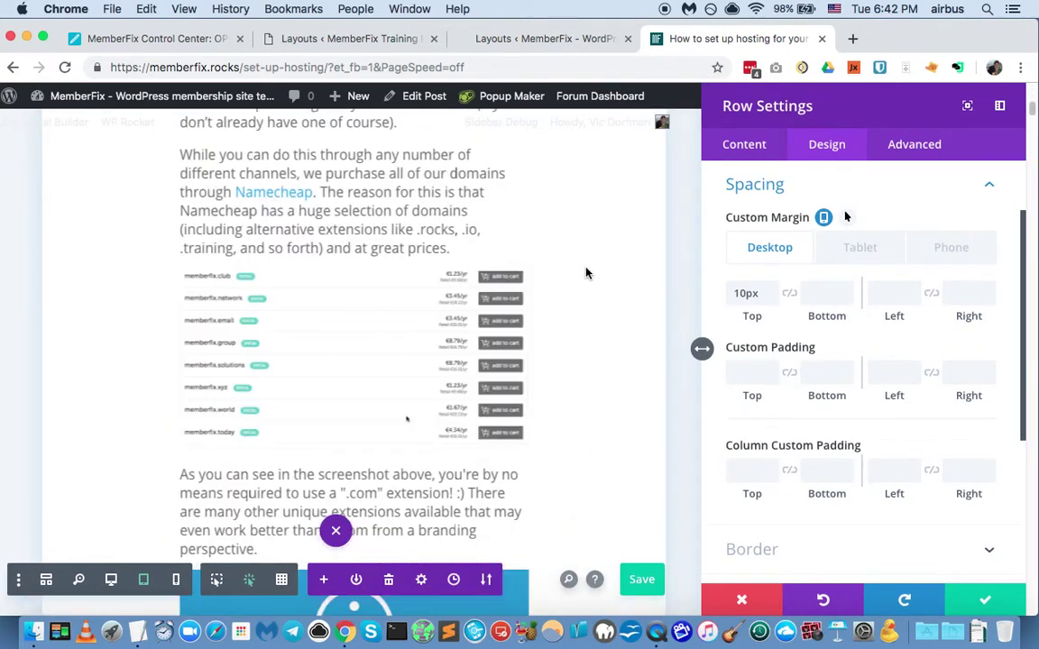
{"action": "scroll", "coordinate": [585, 272], "scroll_direction": "down", "scroll_amount": 20}
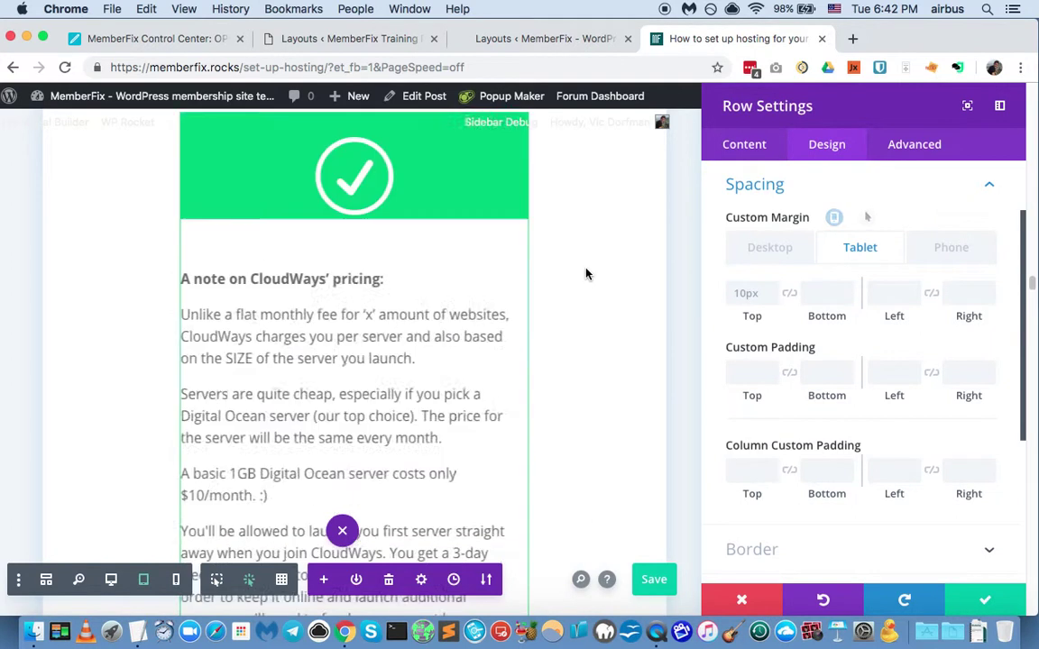
{"action": "scroll", "coordinate": [585, 273], "scroll_direction": "down", "scroll_amount": 20}
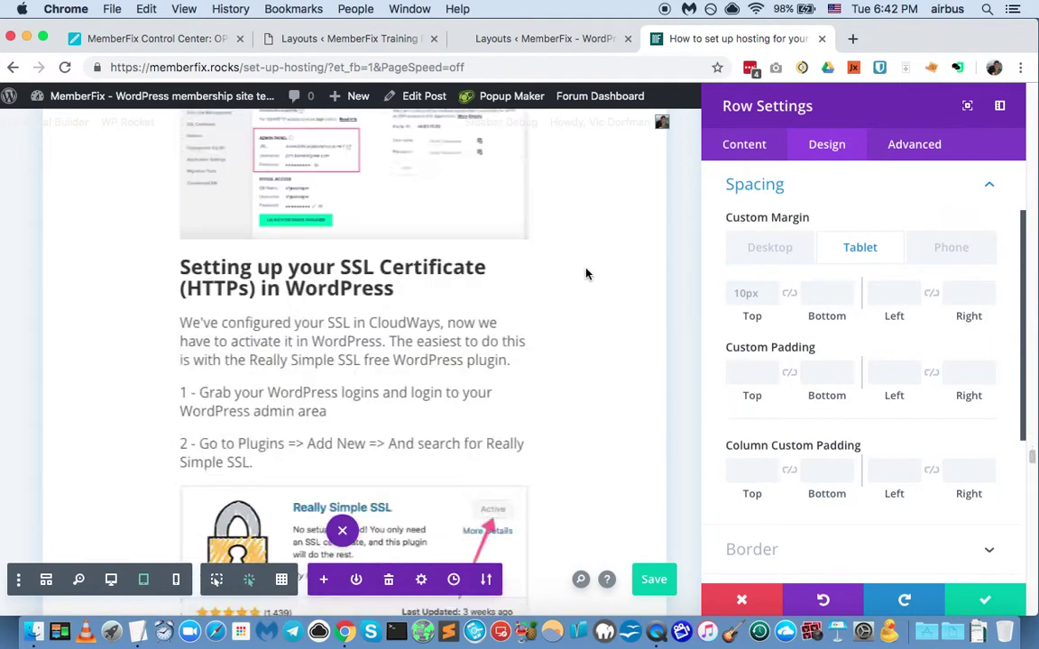
{"action": "scroll", "coordinate": [584, 274], "scroll_direction": "down", "scroll_amount": 20}
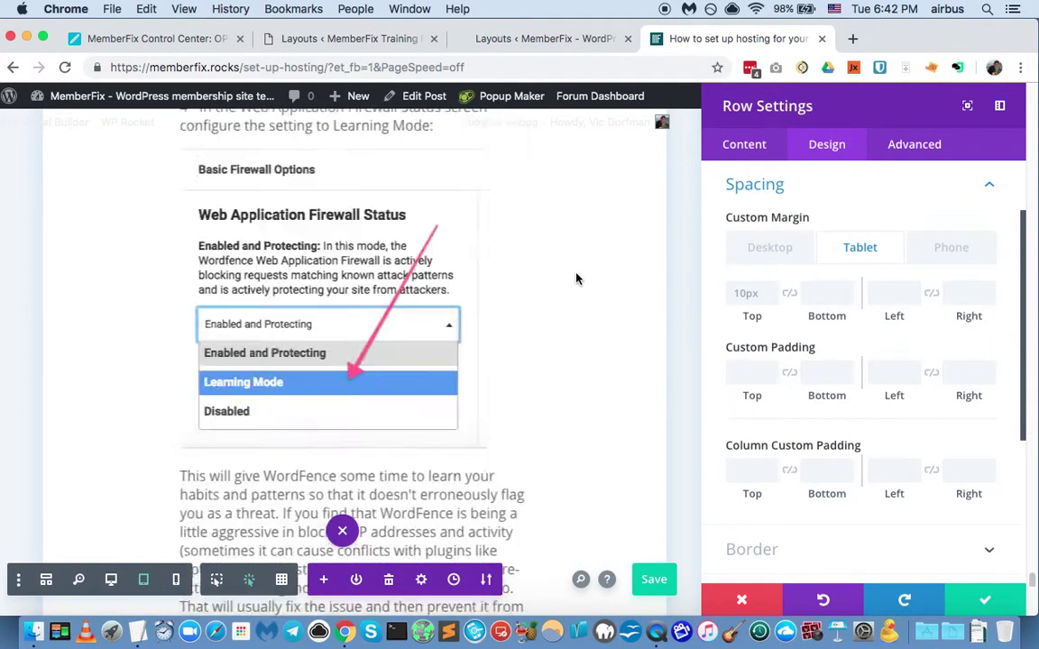
{"action": "scroll", "coordinate": [577, 280], "scroll_direction": "up", "scroll_amount": 20}
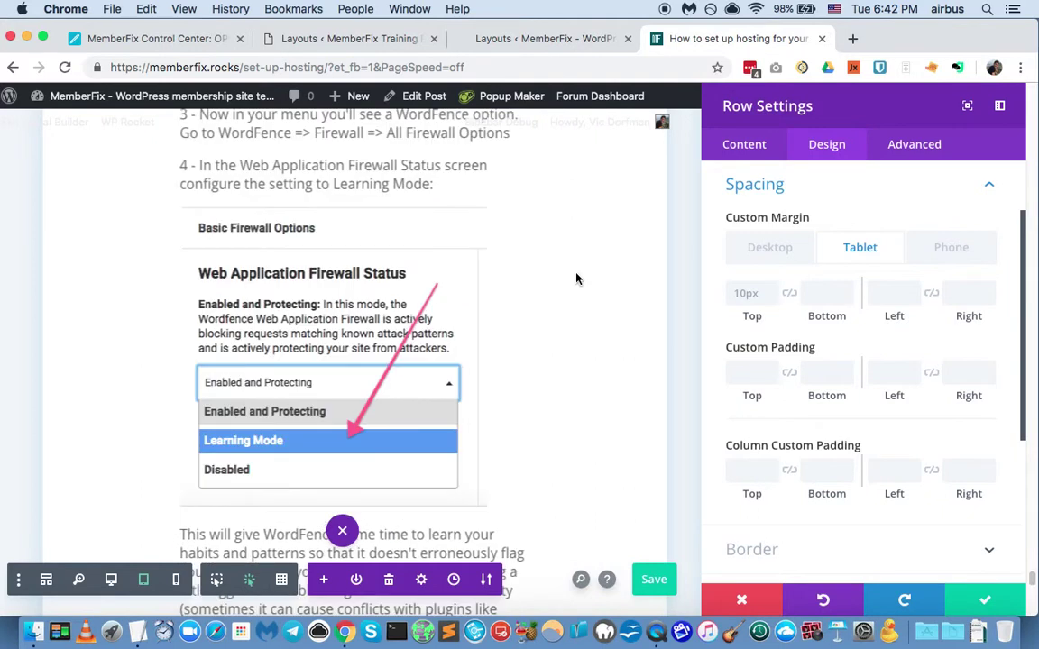
{"action": "scroll", "coordinate": [577, 280], "scroll_direction": "up", "scroll_amount": 8}
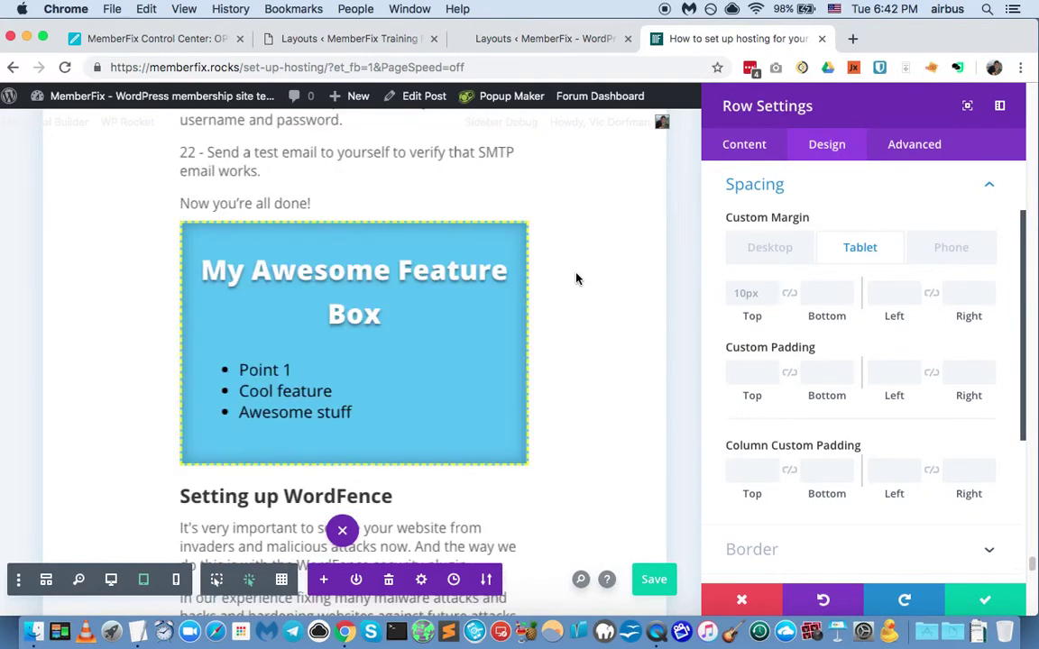
Switch the custom margin to its phone values and examine the feature box in the phone preview.
{"action": "left_click", "coordinate": [940, 253]}
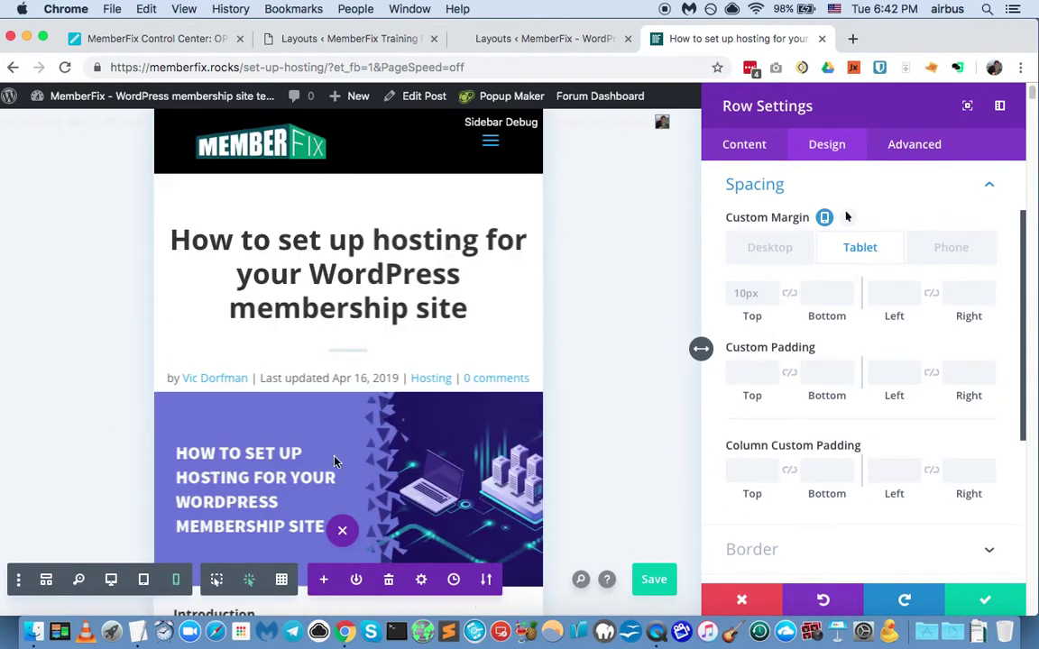
{"action": "scroll", "coordinate": [847, 216], "scroll_direction": "down", "scroll_amount": 3}
{"action": "scroll", "coordinate": [337, 354], "scroll_direction": "down", "scroll_amount": 10}
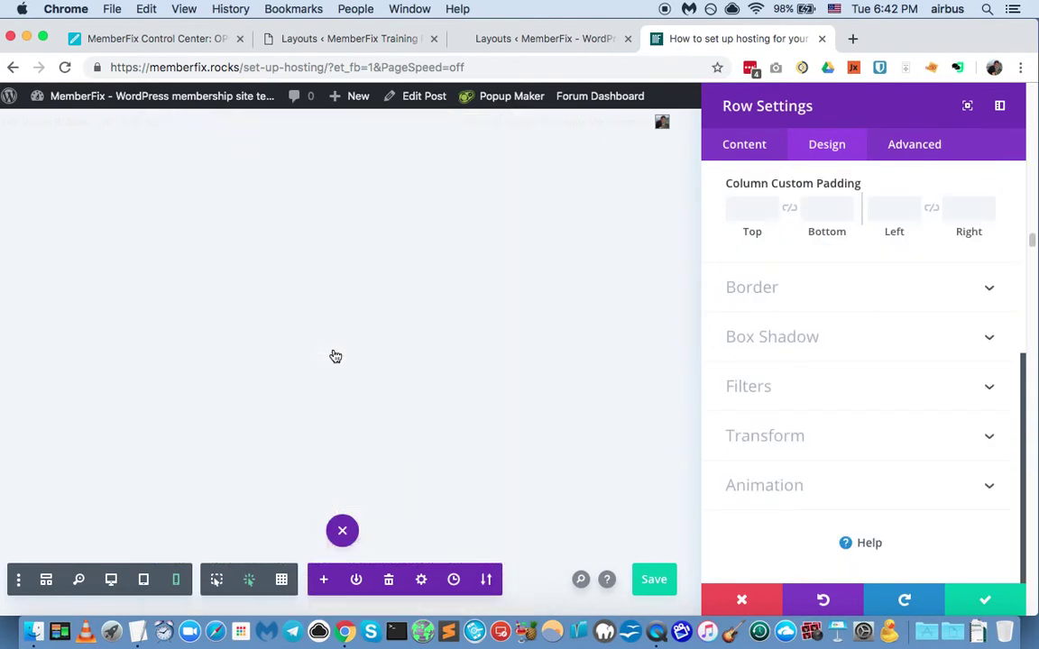
{"action": "scroll", "coordinate": [335, 356], "scroll_direction": "down", "scroll_amount": 15}
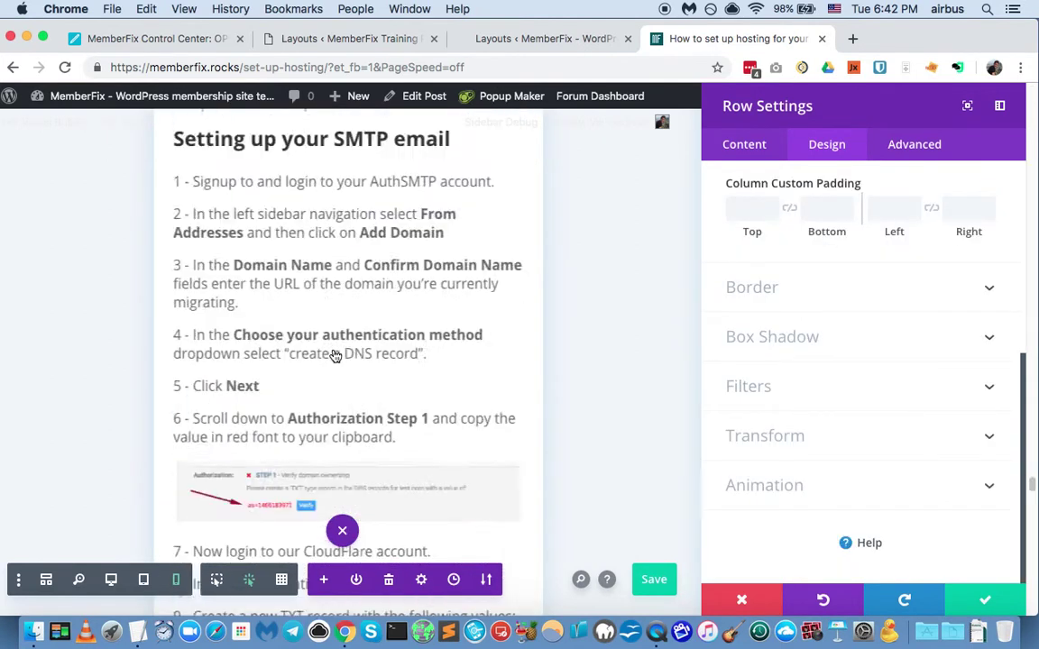
{"action": "scroll", "coordinate": [336, 356], "scroll_direction": "down", "scroll_amount": 10}
{"action": "scroll", "coordinate": [336, 342], "scroll_direction": "up", "scroll_amount": 3}
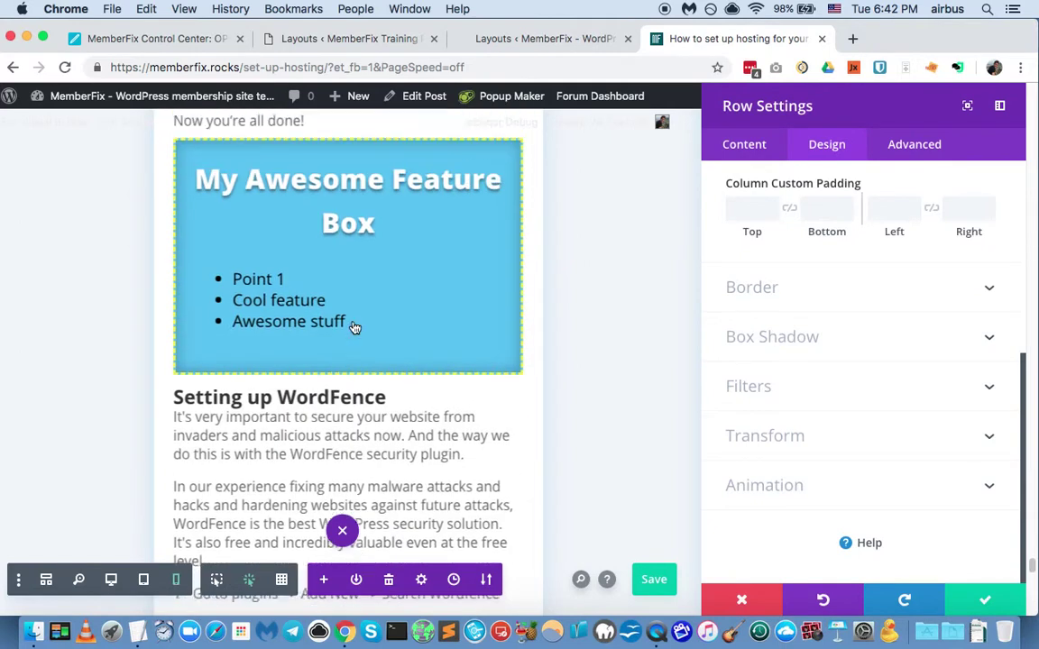
{"action": "scroll", "coordinate": [847, 339], "scroll_direction": "up", "scroll_amount": 3}
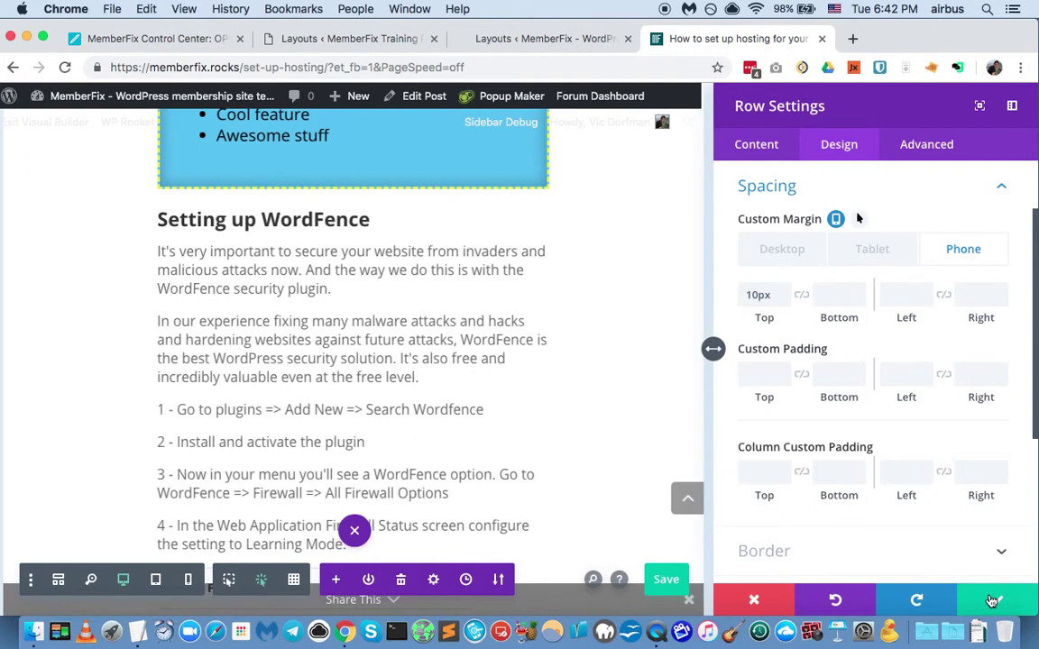
Apply the feature box row's spacing settings and check how the box sits between the surrounding post sections.
{"action": "left_click", "coordinate": [992, 601]}
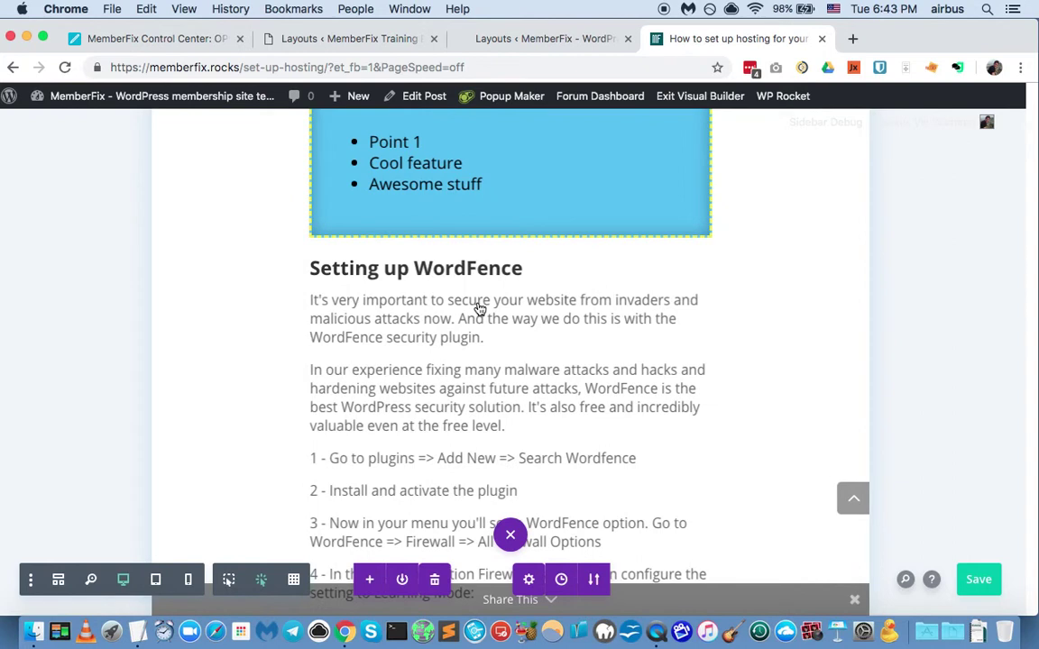
{"action": "scroll", "coordinate": [479, 279], "scroll_direction": "up", "scroll_amount": 3}
{"action": "scroll", "coordinate": [483, 306], "scroll_direction": "up", "scroll_amount": 4}
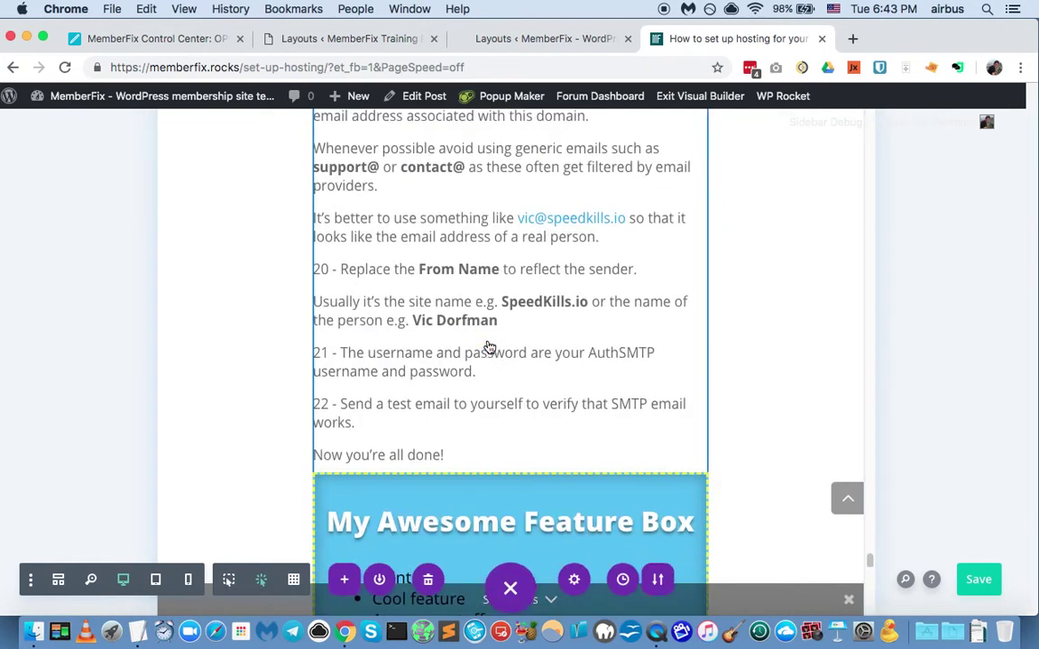
{"action": "scroll", "coordinate": [491, 361], "scroll_direction": "down", "scroll_amount": 3}
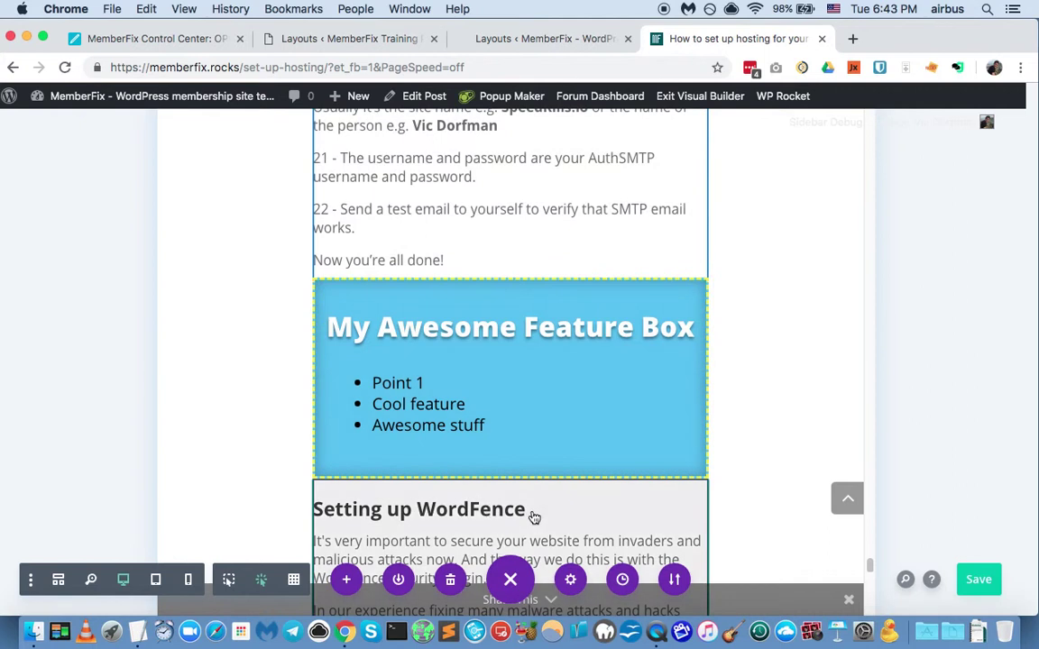
{"action": "left_click", "coordinate": [427, 516]}
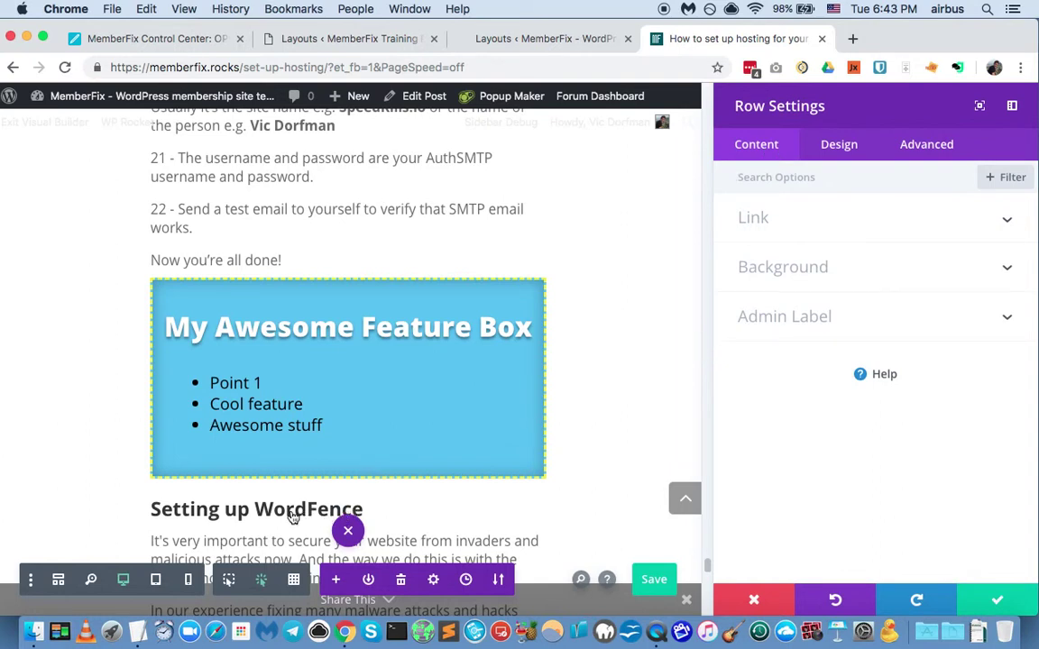
{"action": "scroll", "coordinate": [79, 462], "scroll_direction": "down", "scroll_amount": 5}
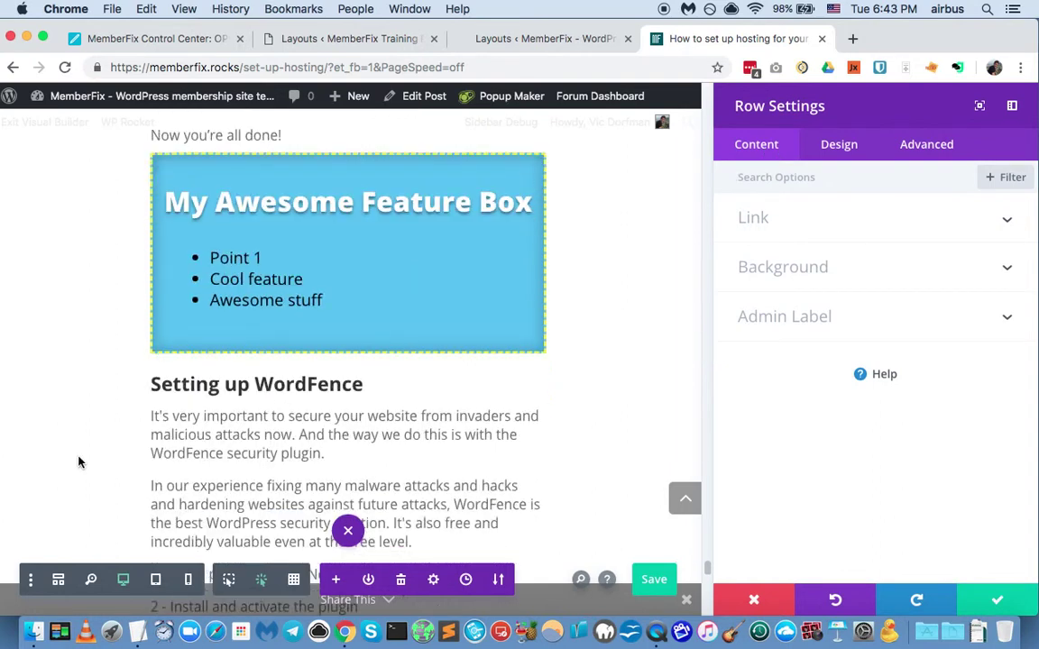
{"action": "left_click", "coordinate": [766, 602]}
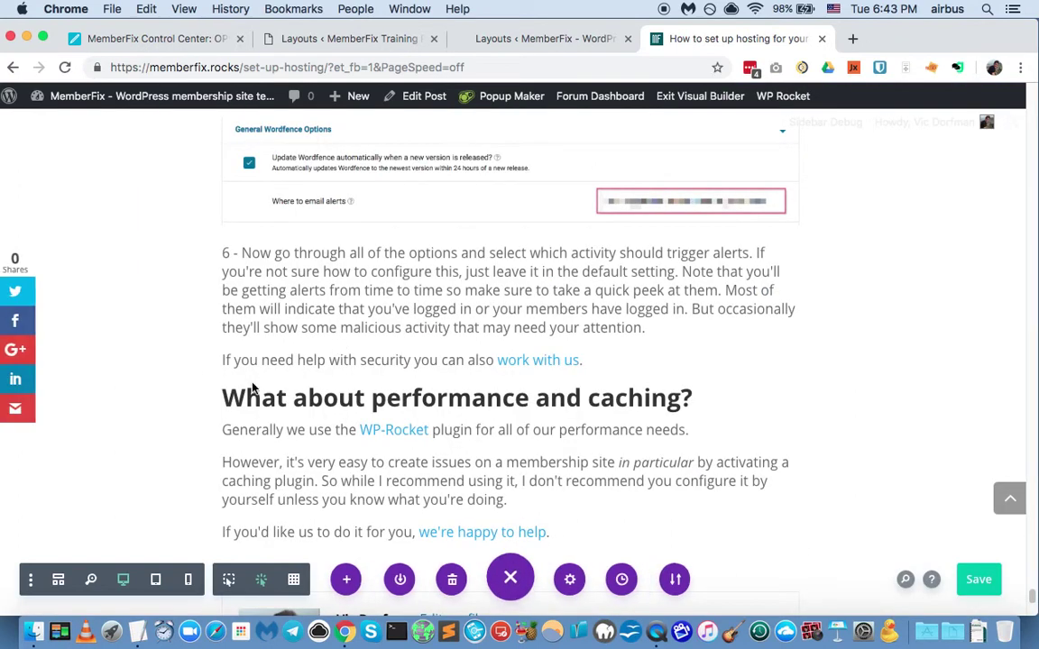
Try to edit the "Setting up WordFence" text module, undocking its settings window and moving it aside before closing it.
{"action": "scroll", "coordinate": [221, 381], "scroll_direction": "up", "scroll_amount": 5}
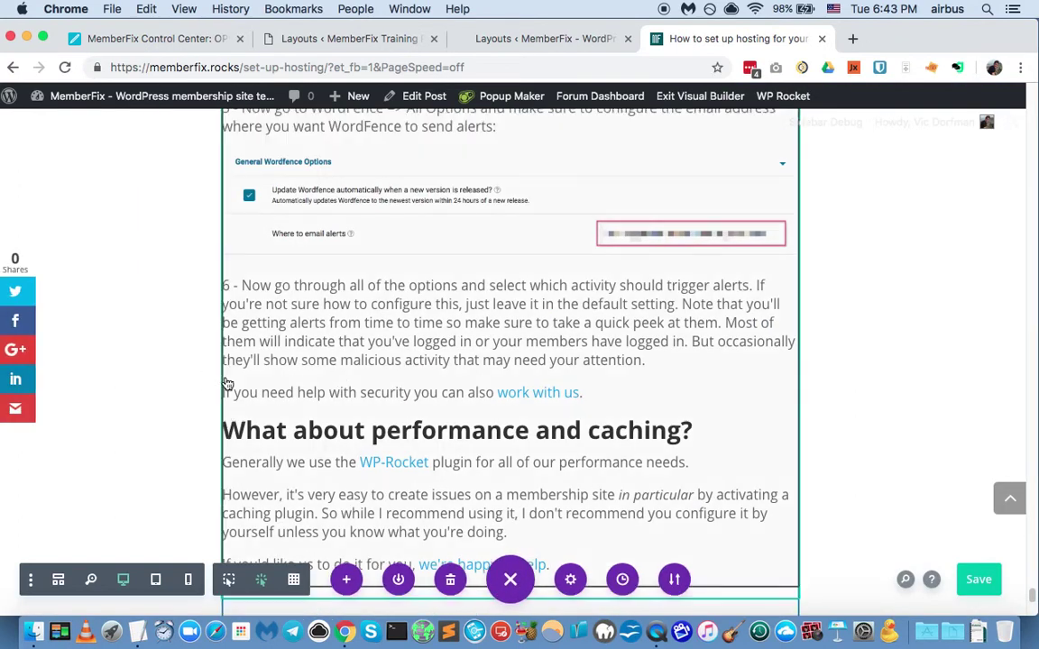
{"action": "scroll", "coordinate": [245, 326], "scroll_direction": "up", "scroll_amount": 15}
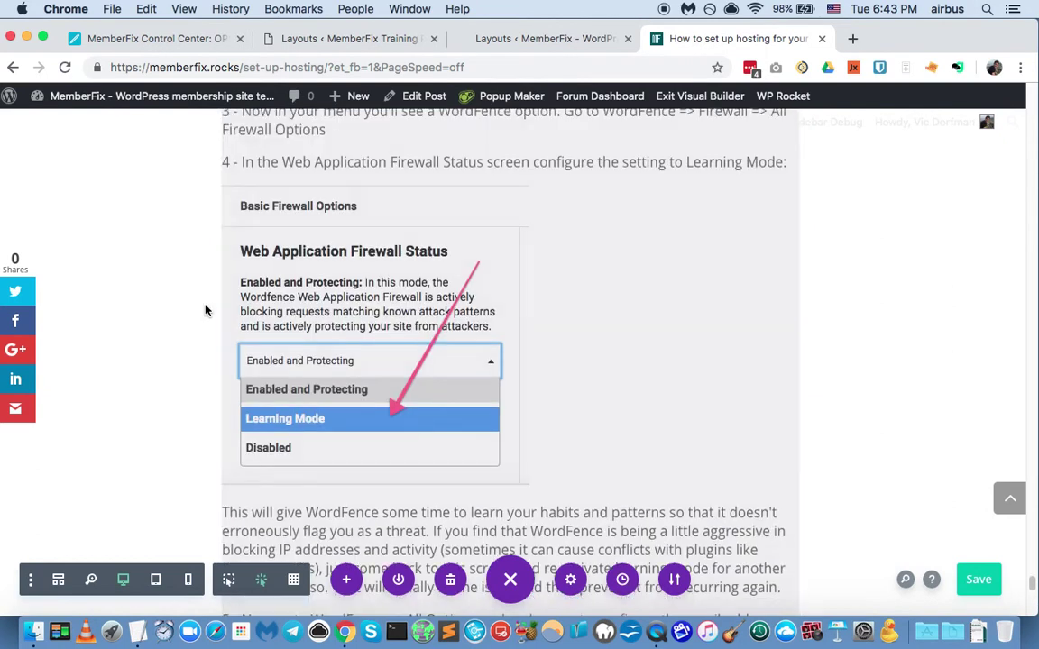
{"action": "scroll", "coordinate": [205, 311], "scroll_direction": "up", "scroll_amount": 6}
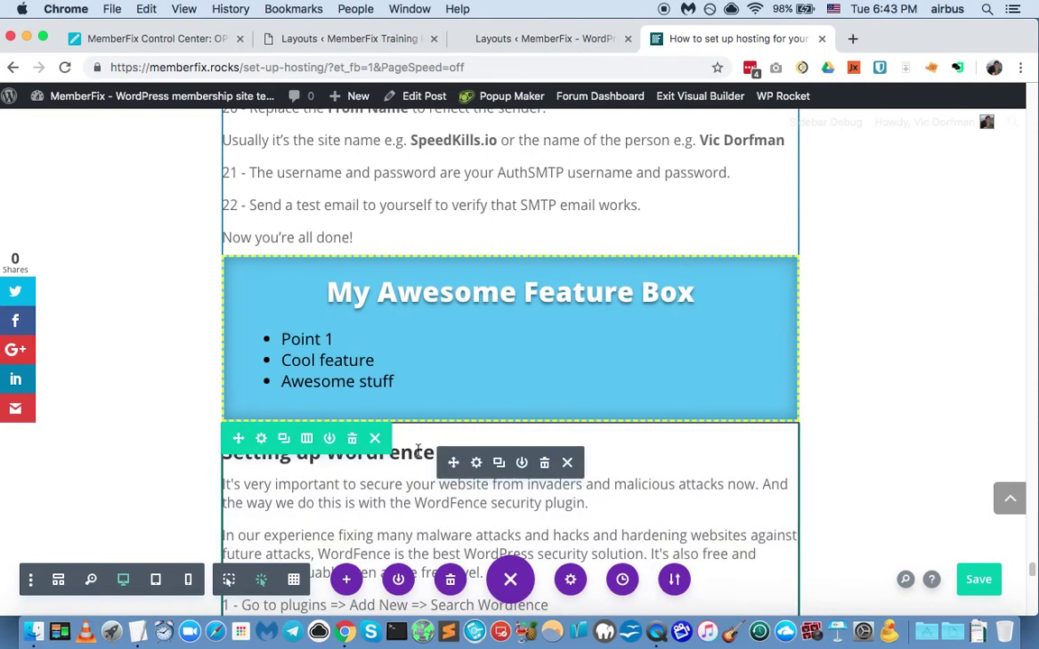
{"action": "left_click", "coordinate": [415, 450]}
{"action": "left_click", "coordinate": [398, 455]}
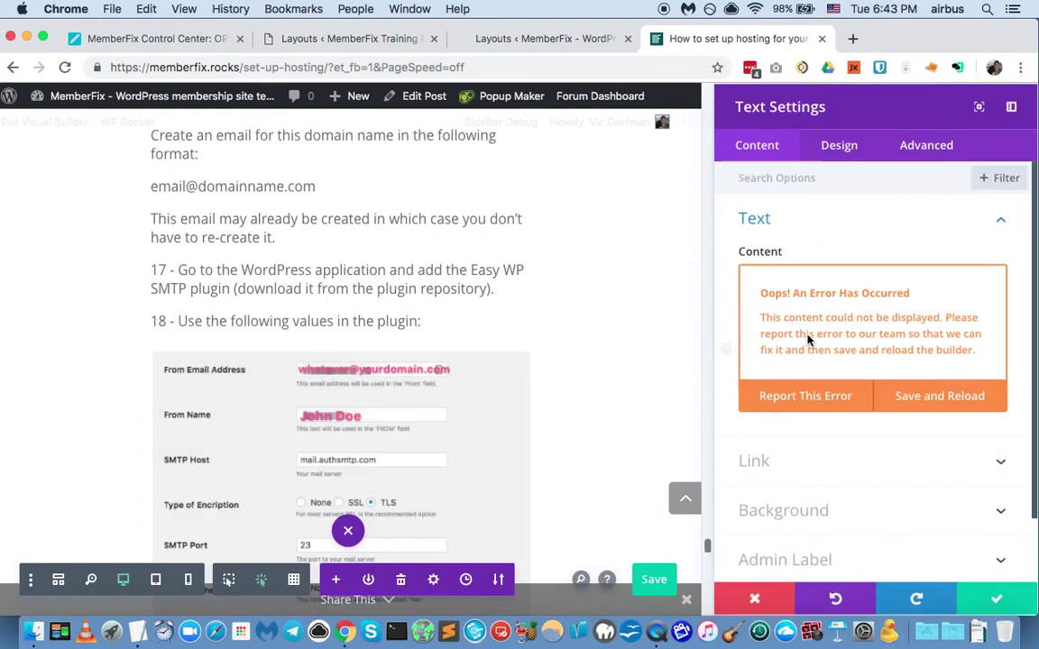
{"action": "left_click", "coordinate": [1012, 108]}
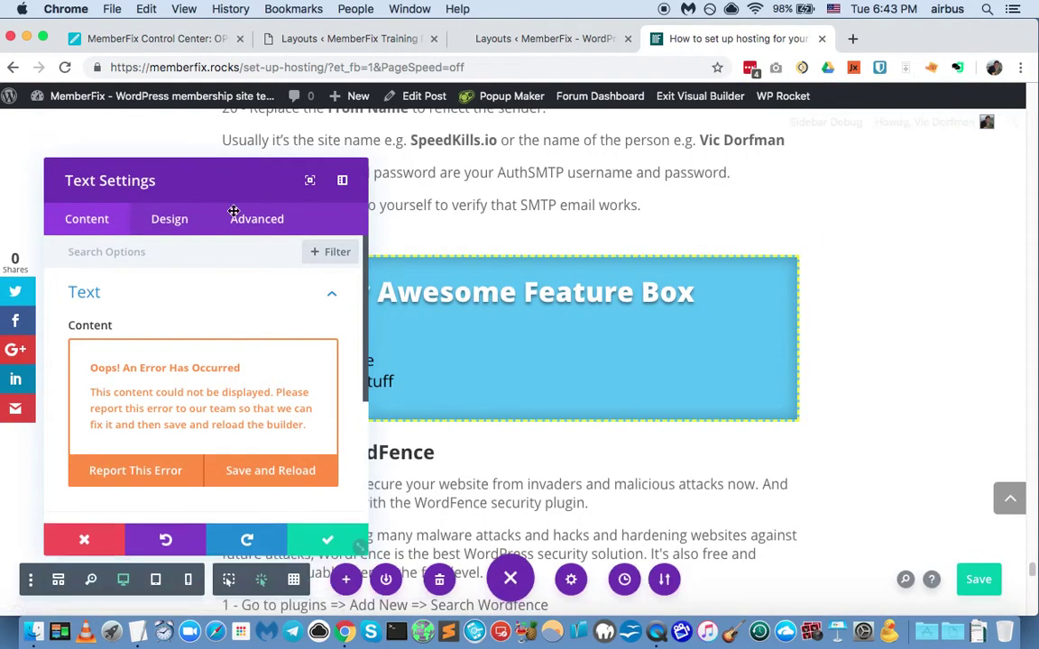
{"action": "left_click_drag", "start_coordinate": [228, 190], "coordinate": [747, 172]}
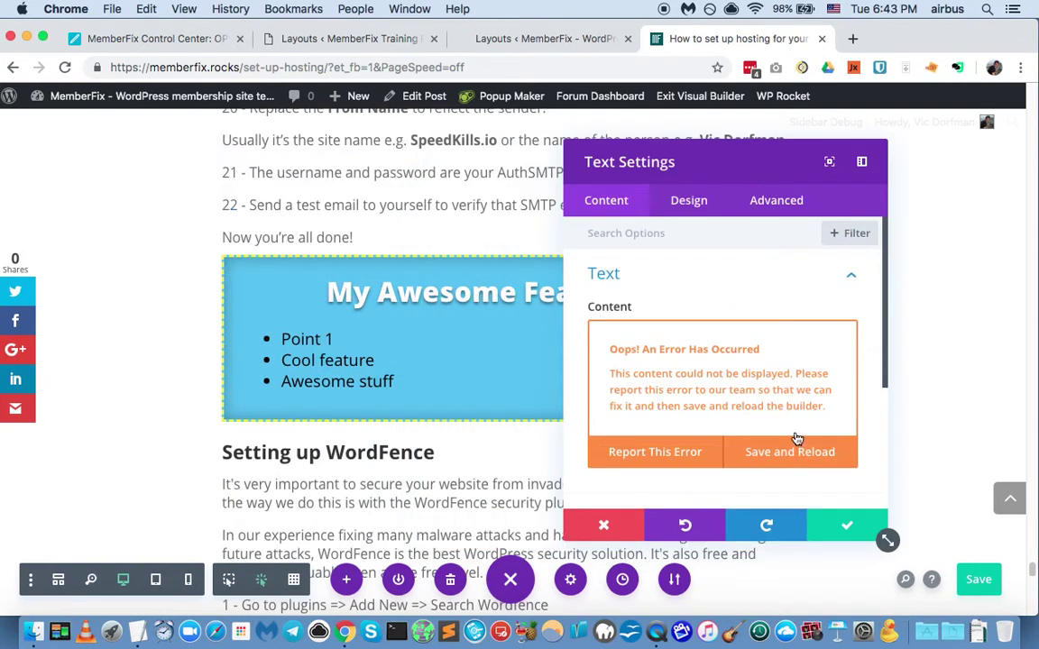
{"action": "left_click", "coordinate": [823, 528]}
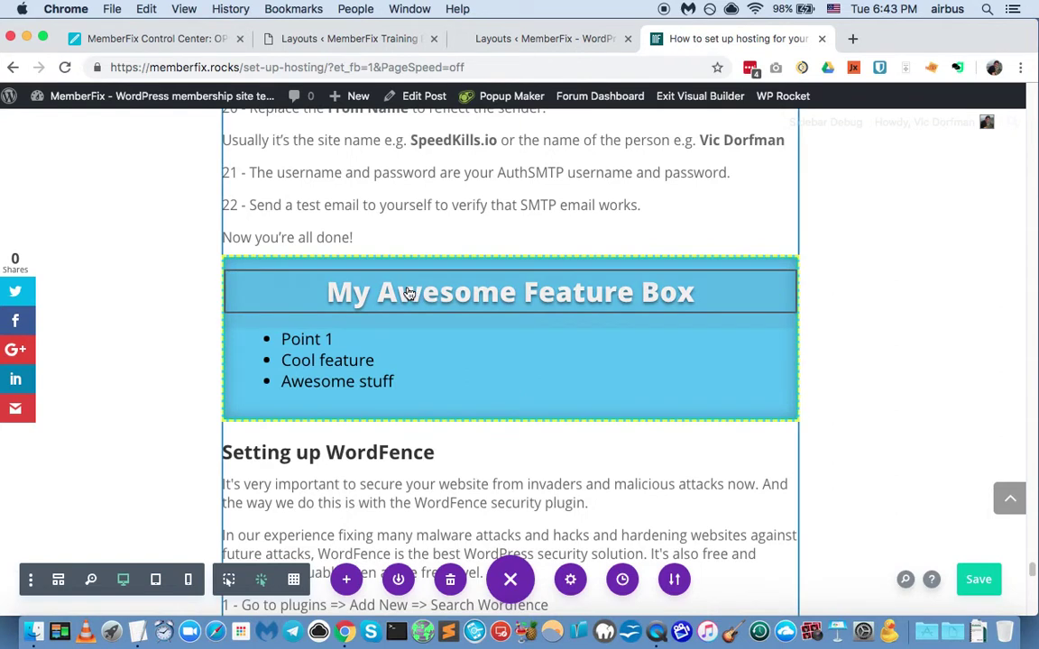
Set the builder's Settings Modal Default Position to Floating Minimum Size and look over the other builder settings.
{"action": "left_click", "coordinate": [28, 581]}
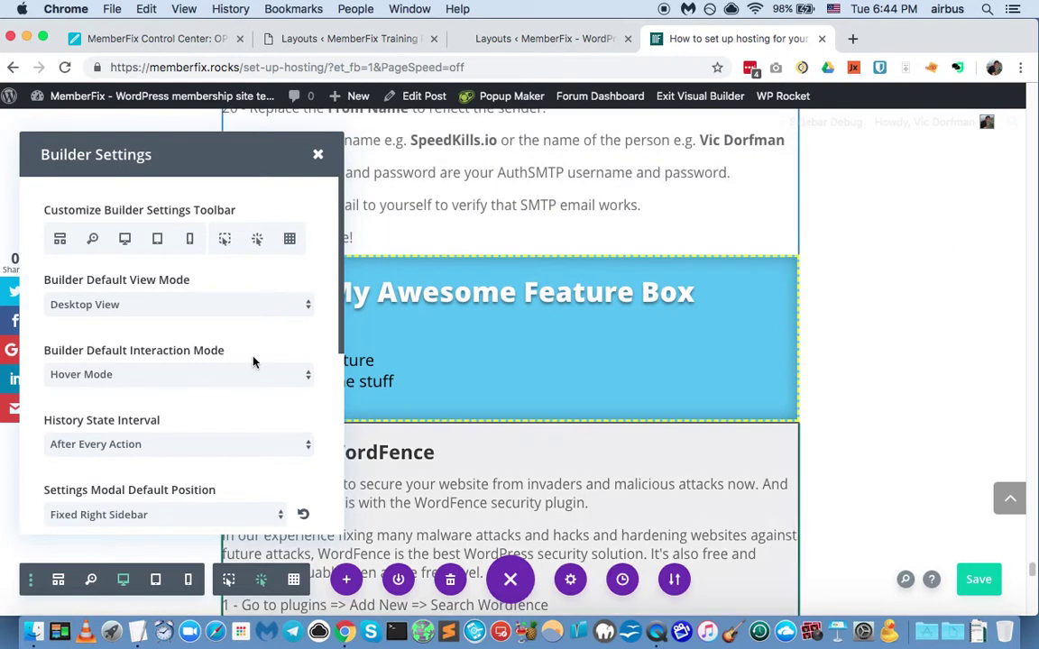
{"action": "scroll", "coordinate": [189, 378], "scroll_direction": "down", "scroll_amount": 2}
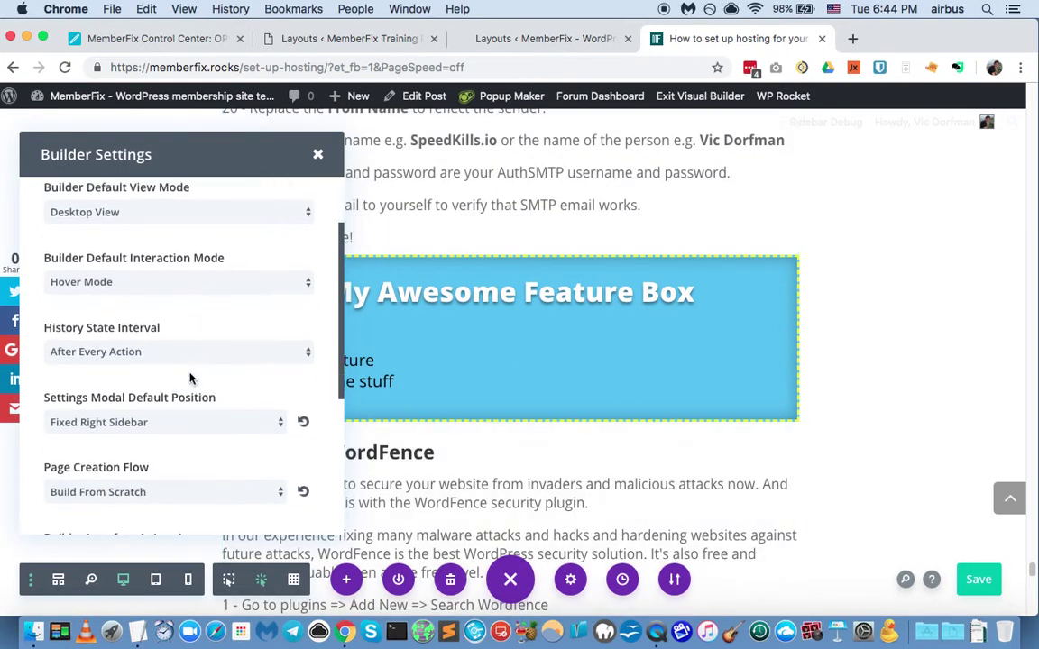
{"action": "left_click", "coordinate": [171, 424]}
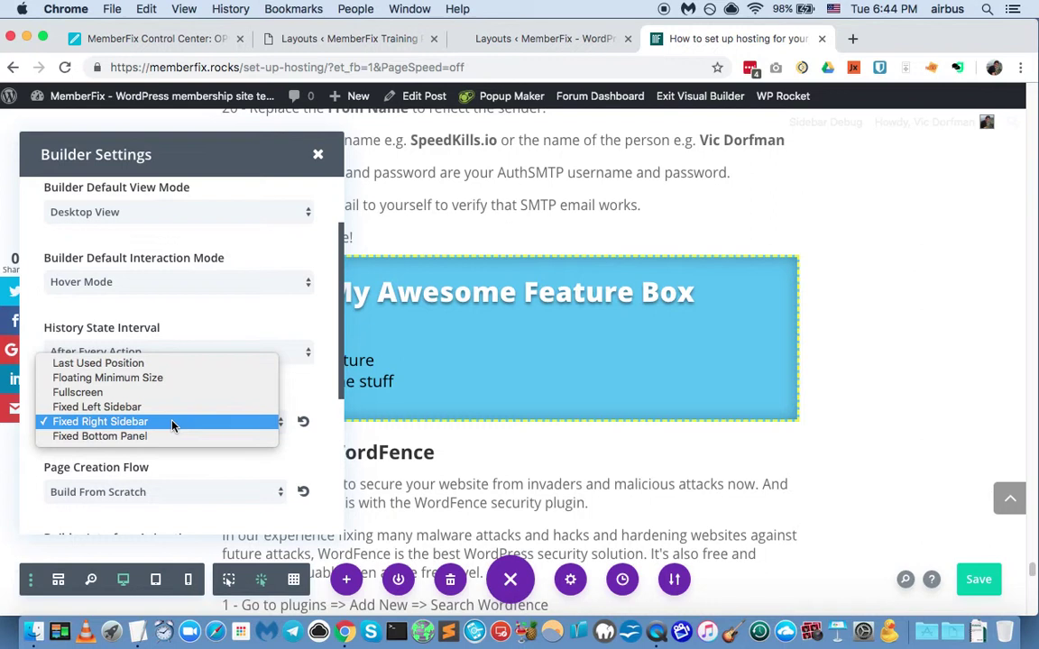
{"action": "left_click", "coordinate": [167, 380]}
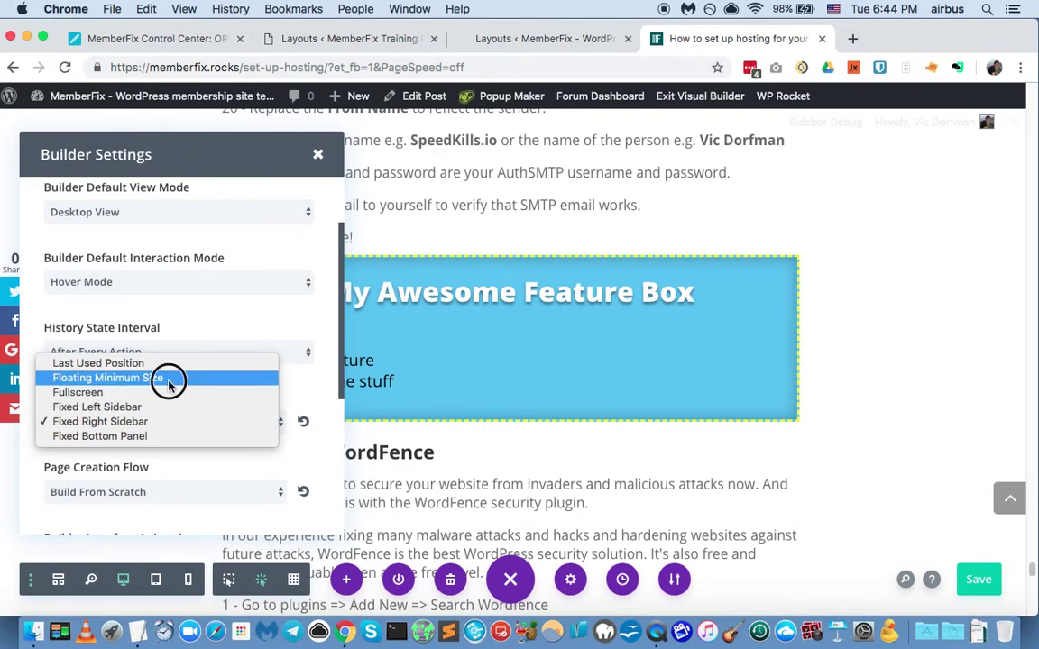
{"action": "scroll", "coordinate": [191, 469], "scroll_direction": "down", "scroll_amount": 1}
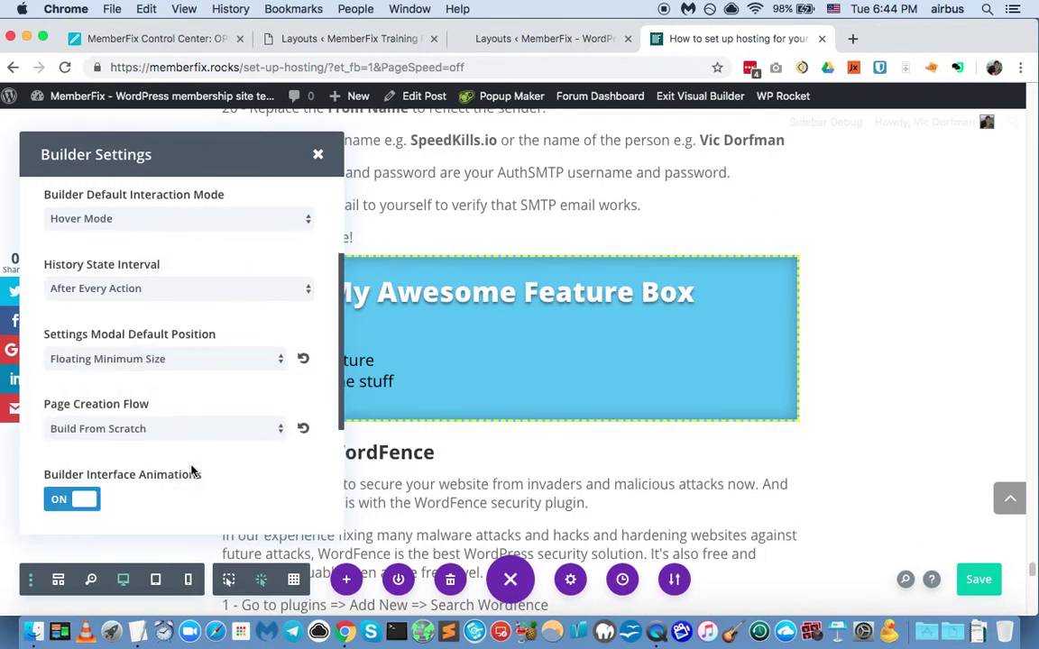
{"action": "scroll", "coordinate": [152, 492], "scroll_direction": "down", "scroll_amount": 3}
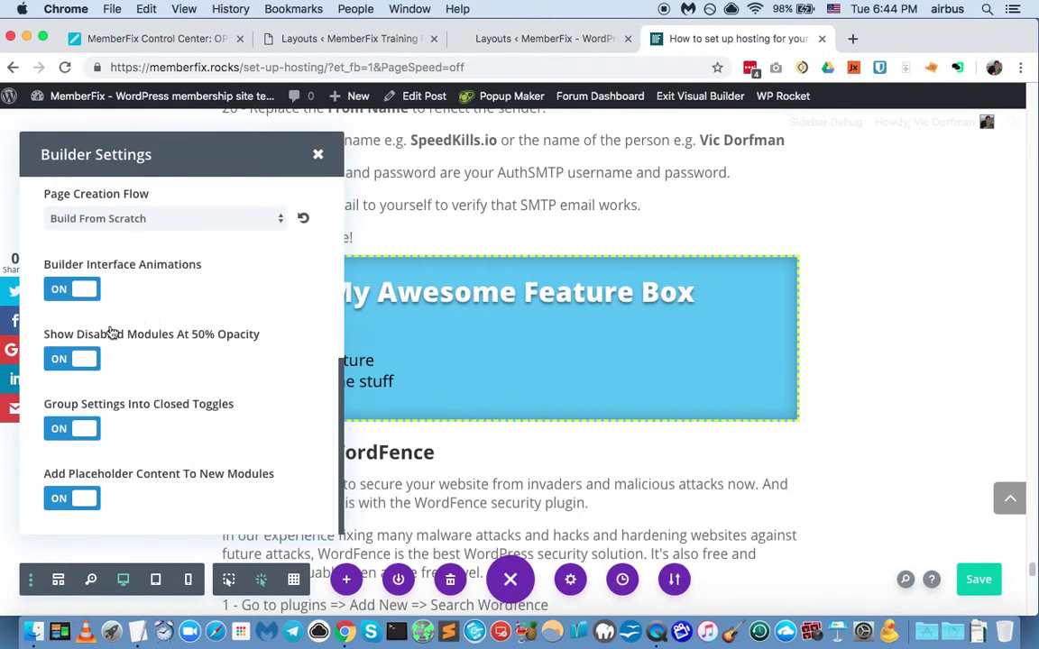
{"action": "scroll", "coordinate": [142, 422], "scroll_direction": "up", "scroll_amount": 5}
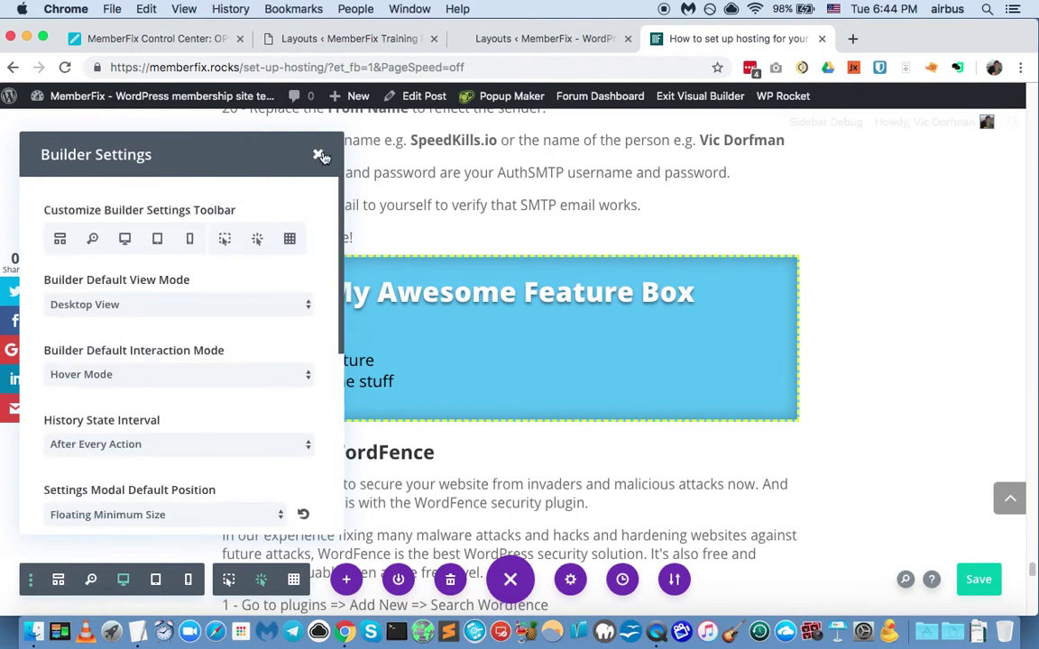
{"action": "left_click", "coordinate": [317, 154]}
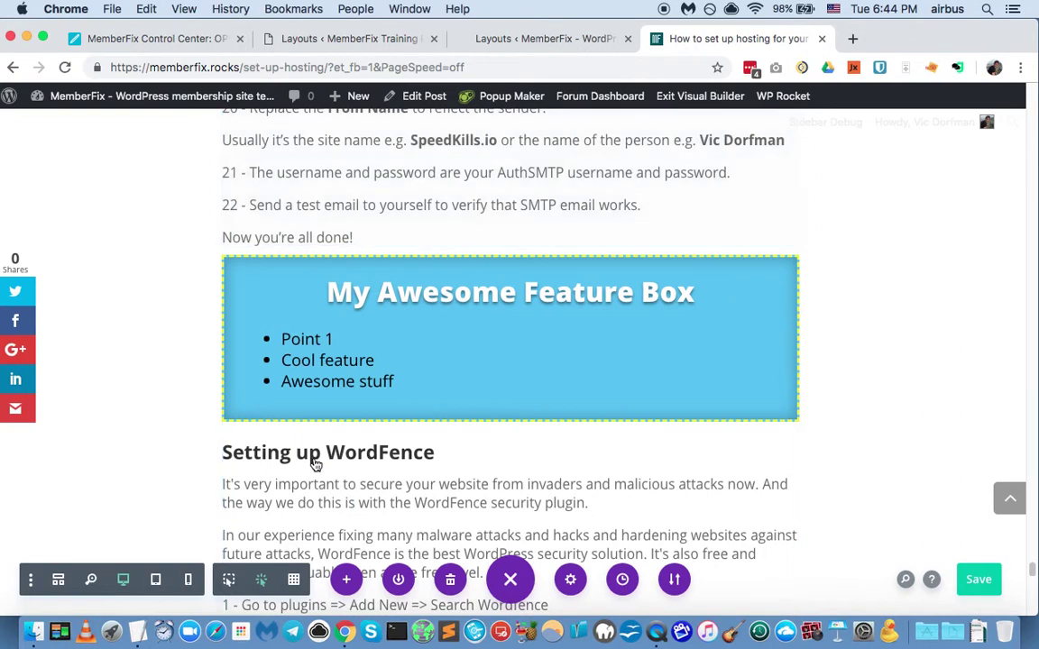
Copy the heading "Setting up WordFence" from the post and replace the feature box title with it.
{"action": "mouse_move", "coordinate": [379, 462]}
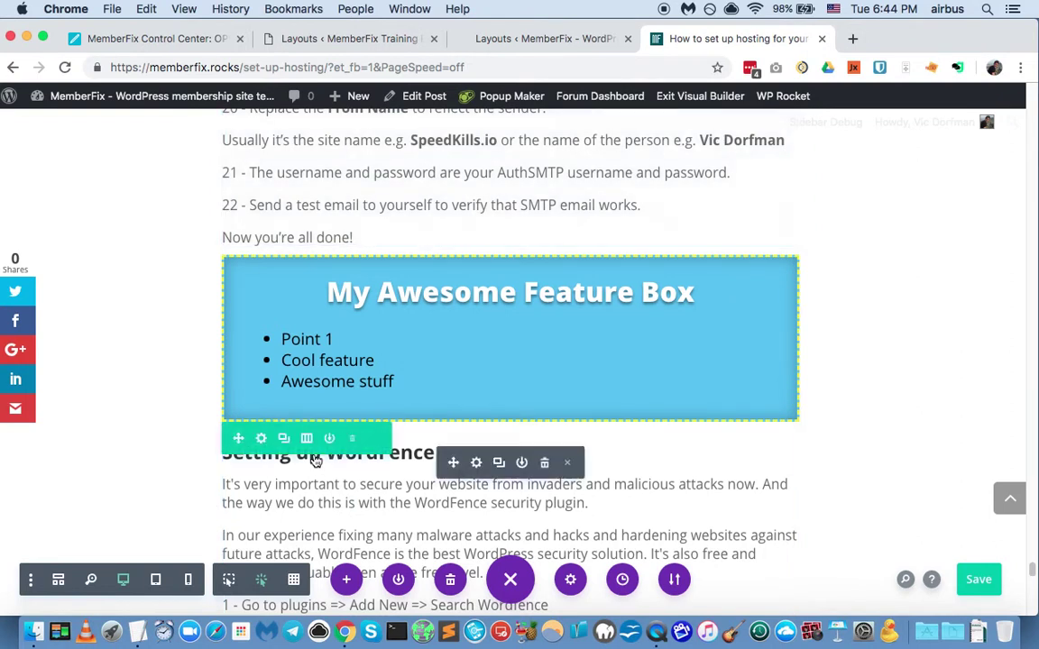
{"action": "triple_click", "coordinate": [411, 448]}
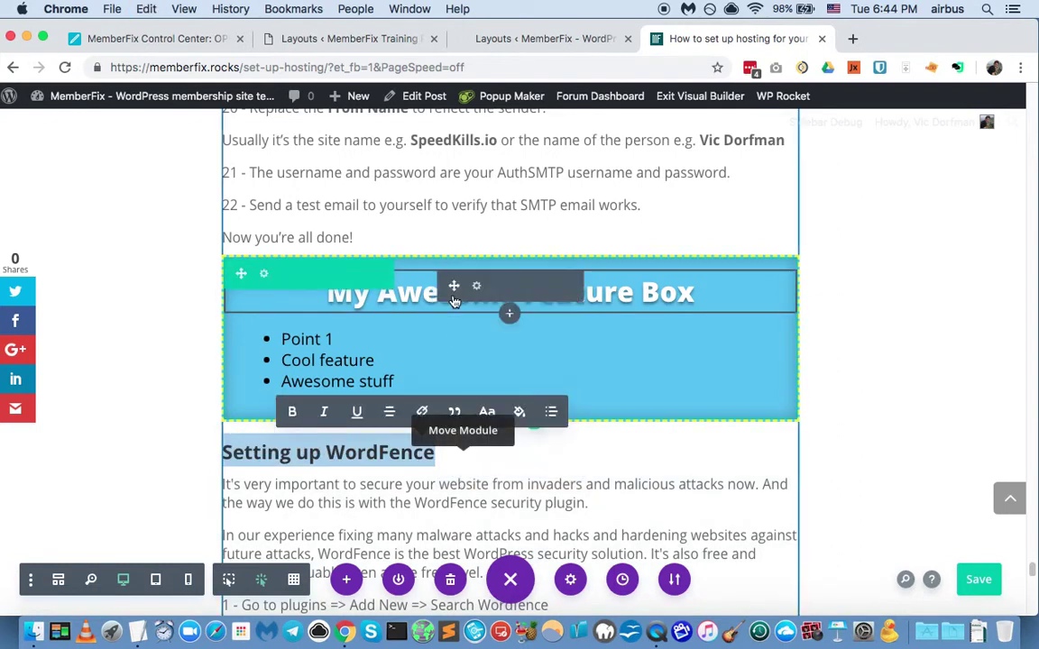
{"action": "left_click", "coordinate": [477, 287]}
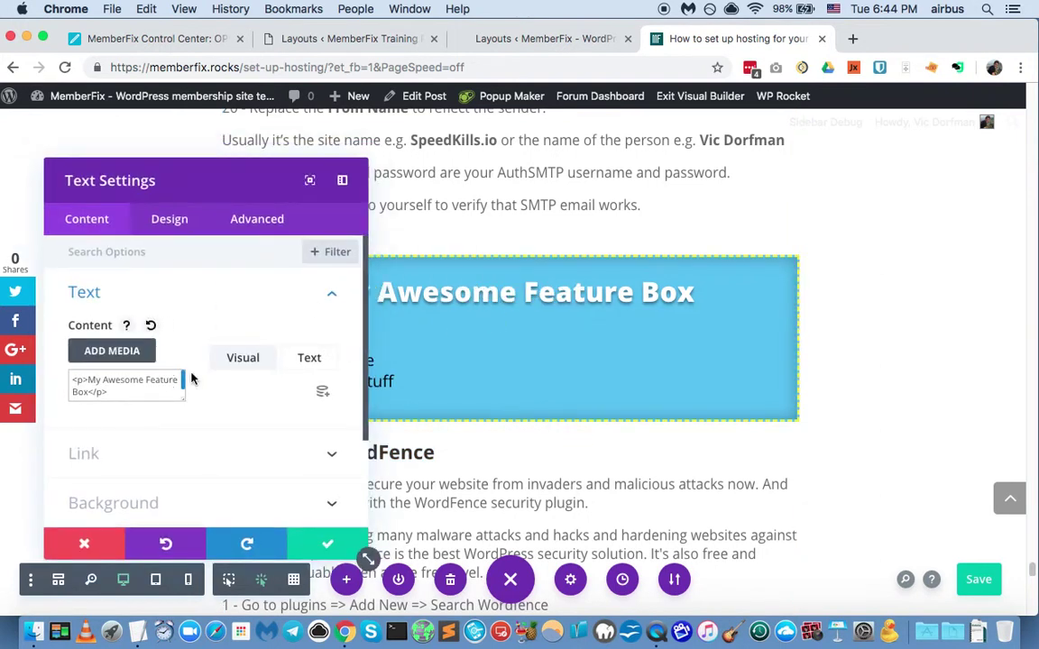
{"action": "scroll", "coordinate": [250, 338], "scroll_direction": "down", "scroll_amount": 1}
{"action": "left_click", "coordinate": [307, 325]}
{"action": "key", "text": "super+a"}
{"action": "key", "text": "super+c"}
{"action": "key", "text": "super+v"}
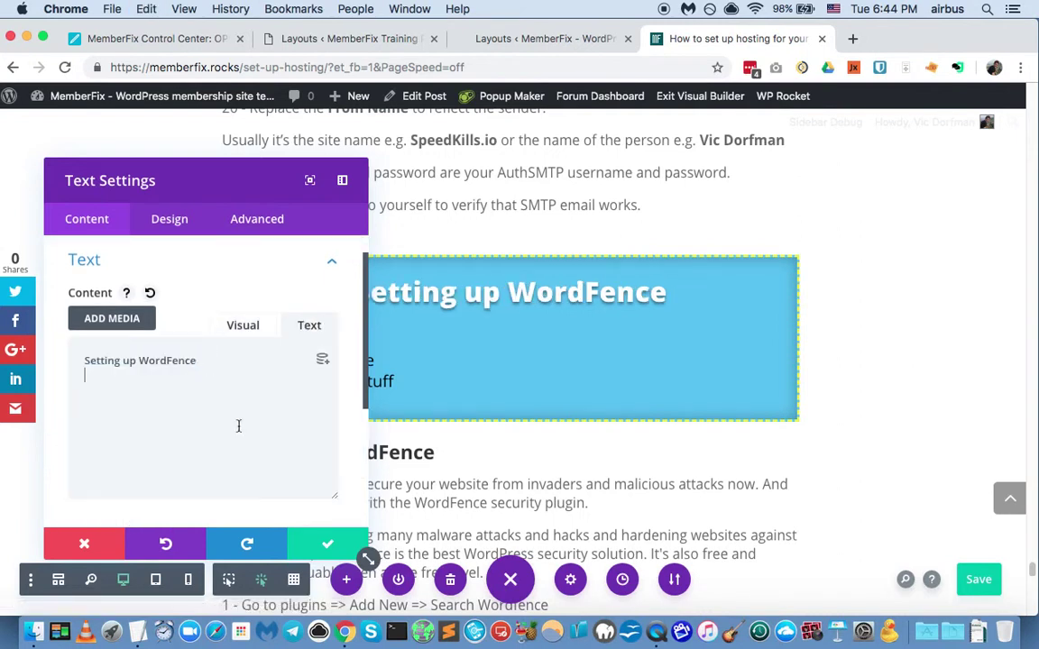
{"action": "left_click", "coordinate": [317, 532]}
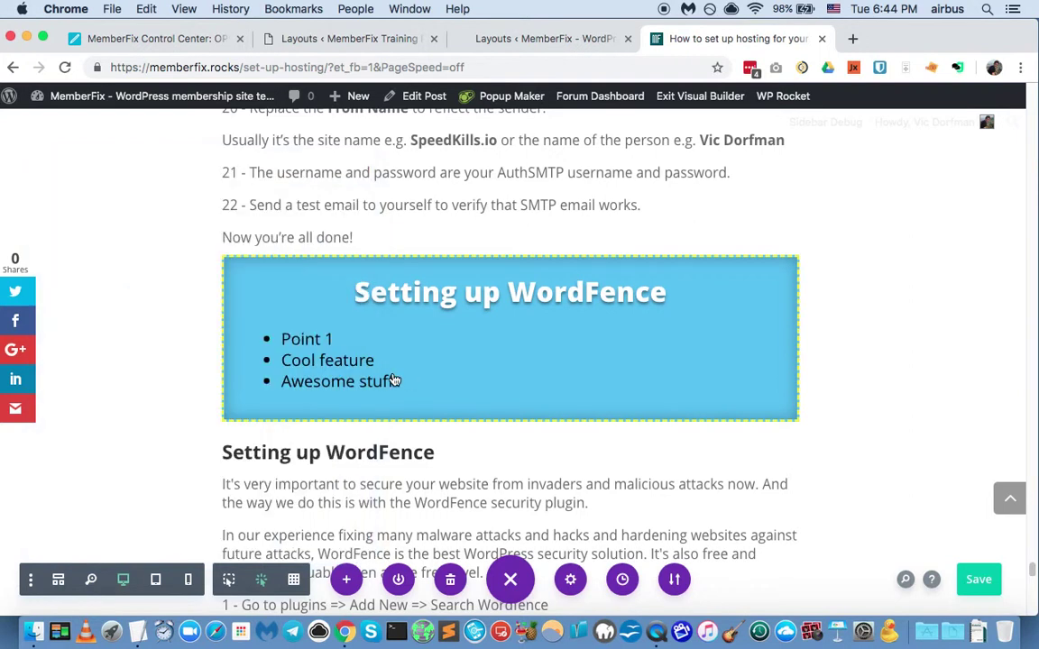
Try clearing the bullet list inside the feature box, and undo the deletion.
{"action": "left_click", "coordinate": [402, 389]}
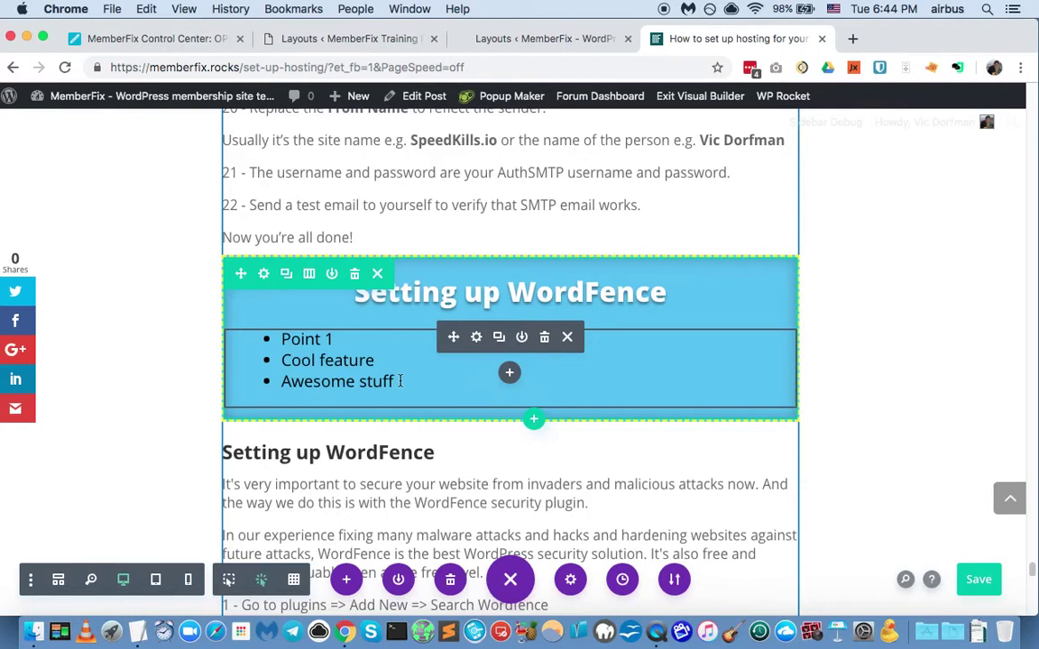
{"action": "key", "text": "ctrl+a"}
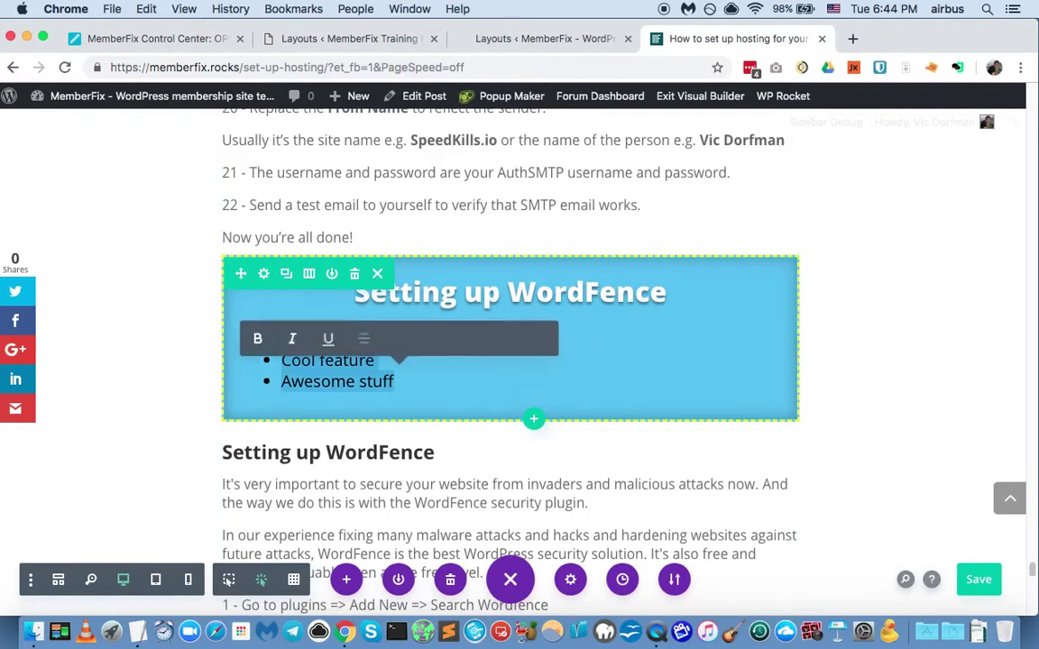
{"action": "key", "text": "BackSpace"}
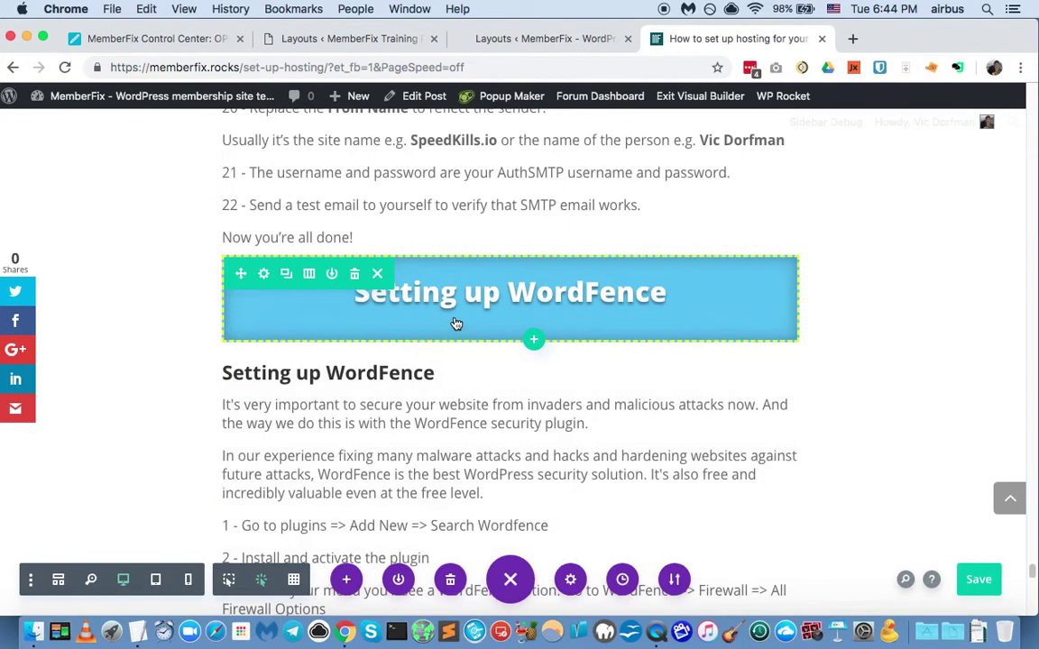
{"action": "key", "text": "ctrl+z"}
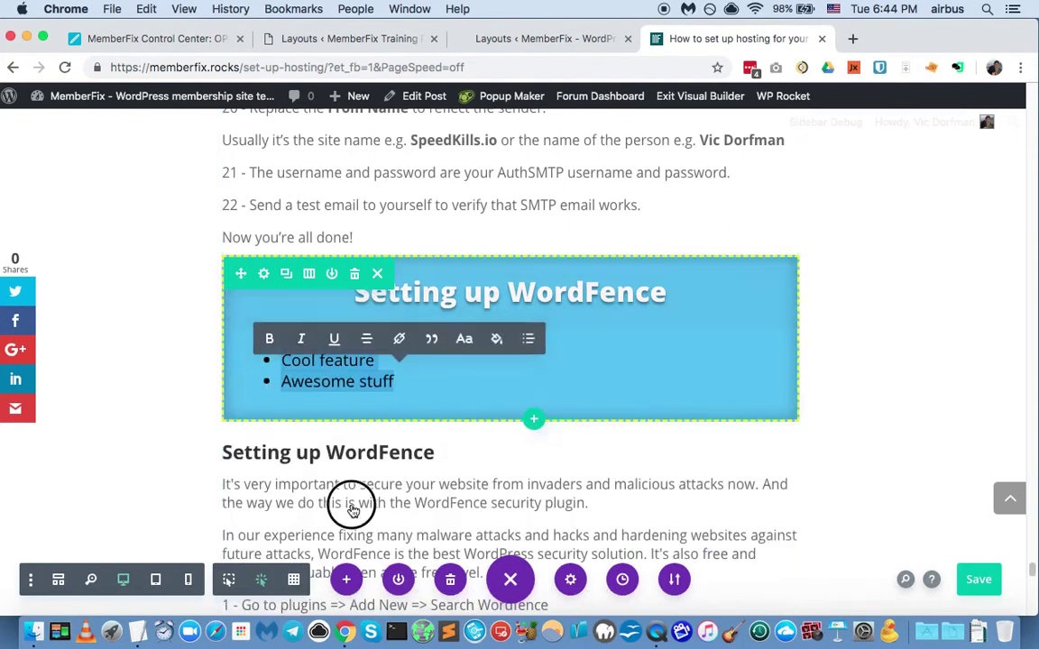
{"action": "key", "text": "ctrl+z"}
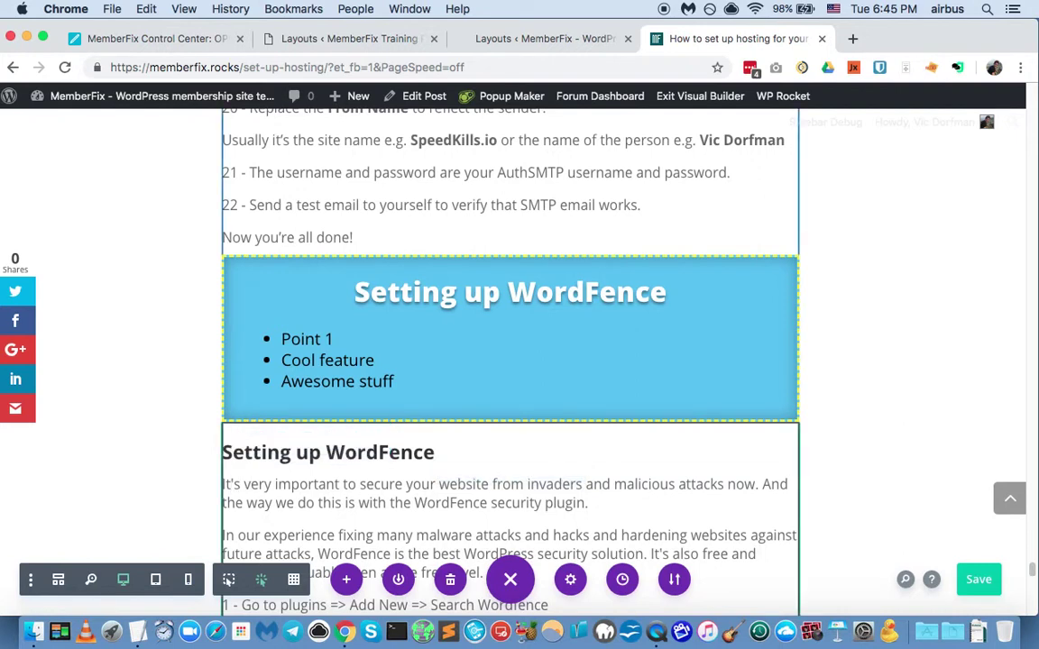
Copy the two introductory WordFence paragraphs from the post and replace the feature box's bullet list with them.
{"action": "left_click_drag", "start_coordinate": [222, 484], "coordinate": [510, 573]}
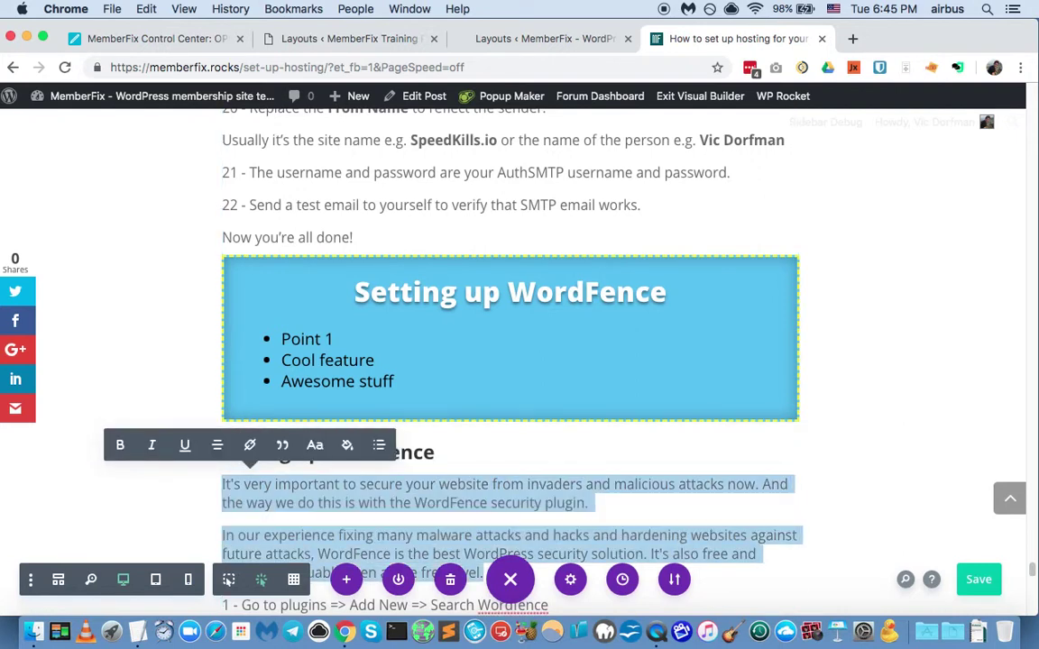
{"action": "left_click", "coordinate": [353, 389]}
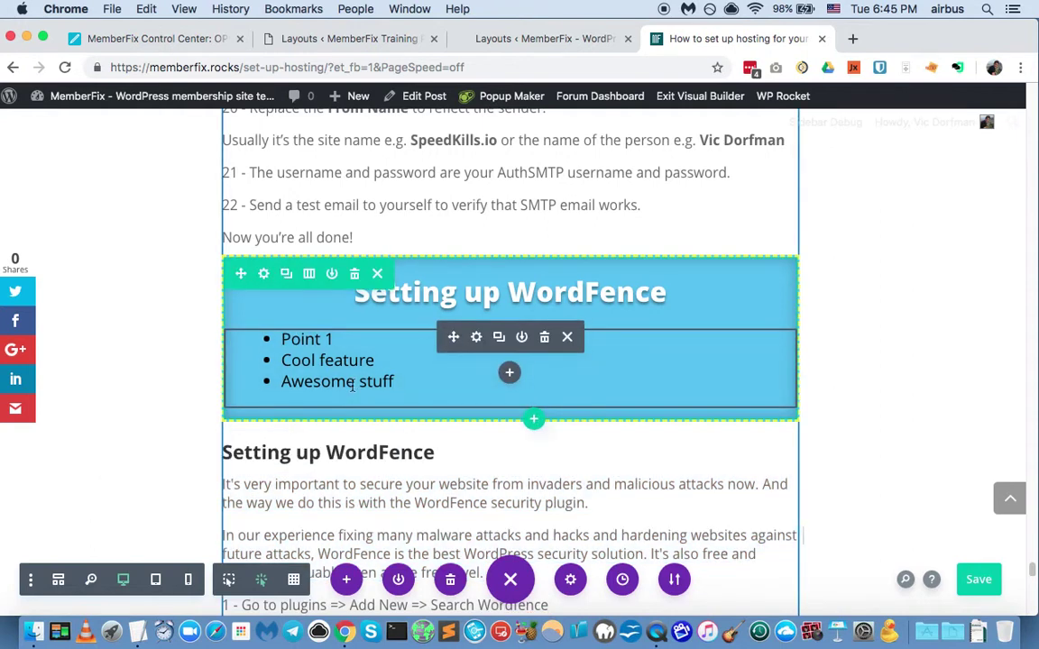
{"action": "triple_click", "coordinate": [352, 385]}
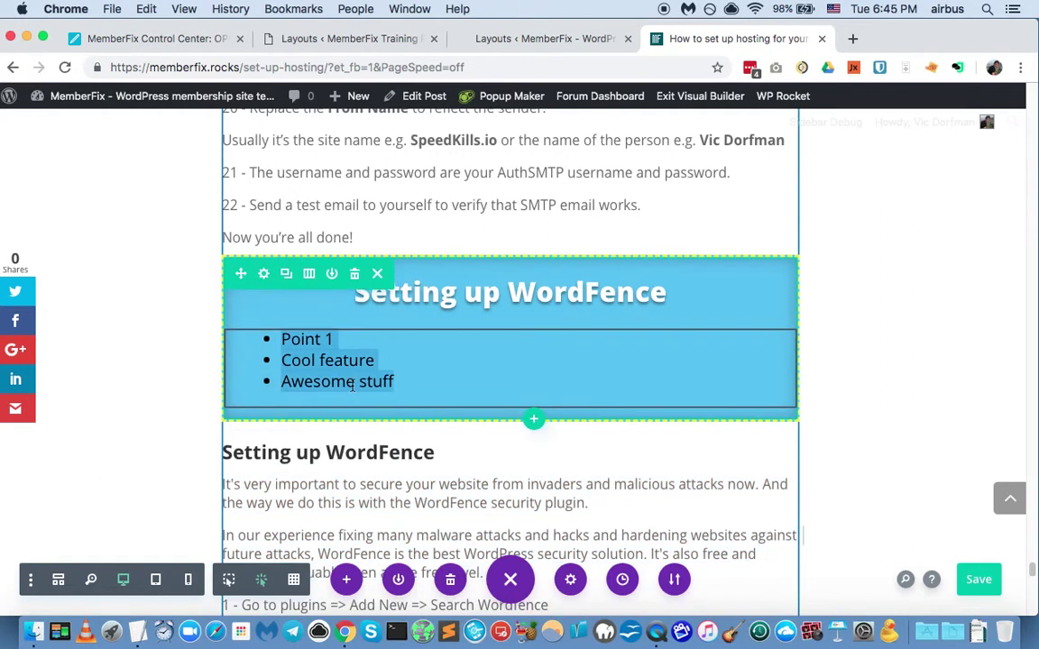
{"action": "key", "text": "super+v"}
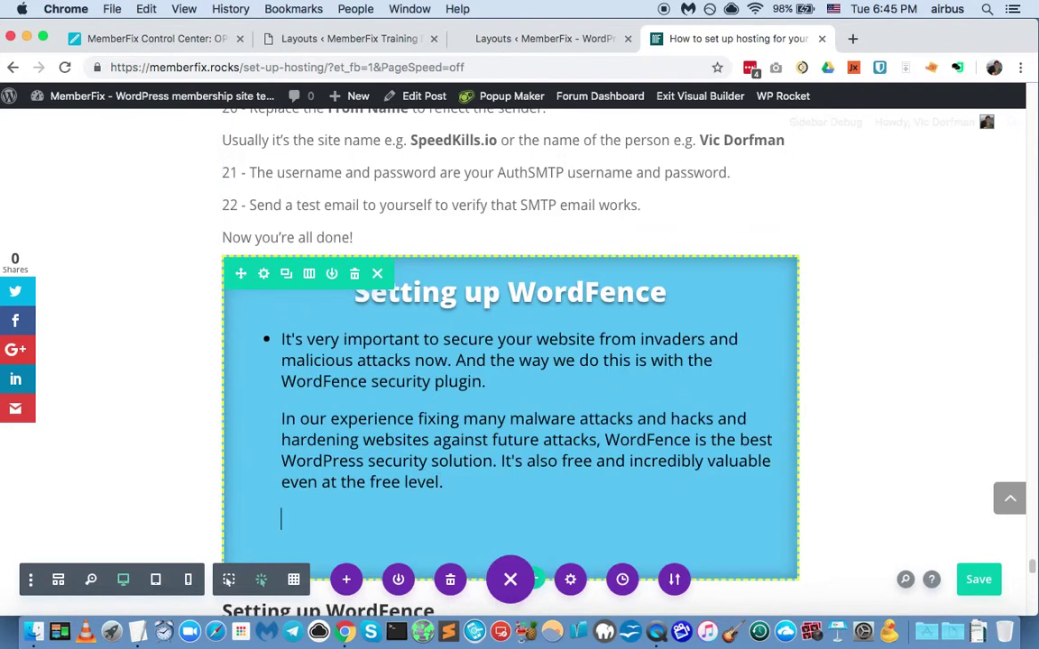
Remove the trailing blank line and the <ul>, <li> and opening <p><span> tags from the feature box's body text, and save the module.
{"action": "key", "text": "Return"}
{"action": "key", "text": "BackSpace"}
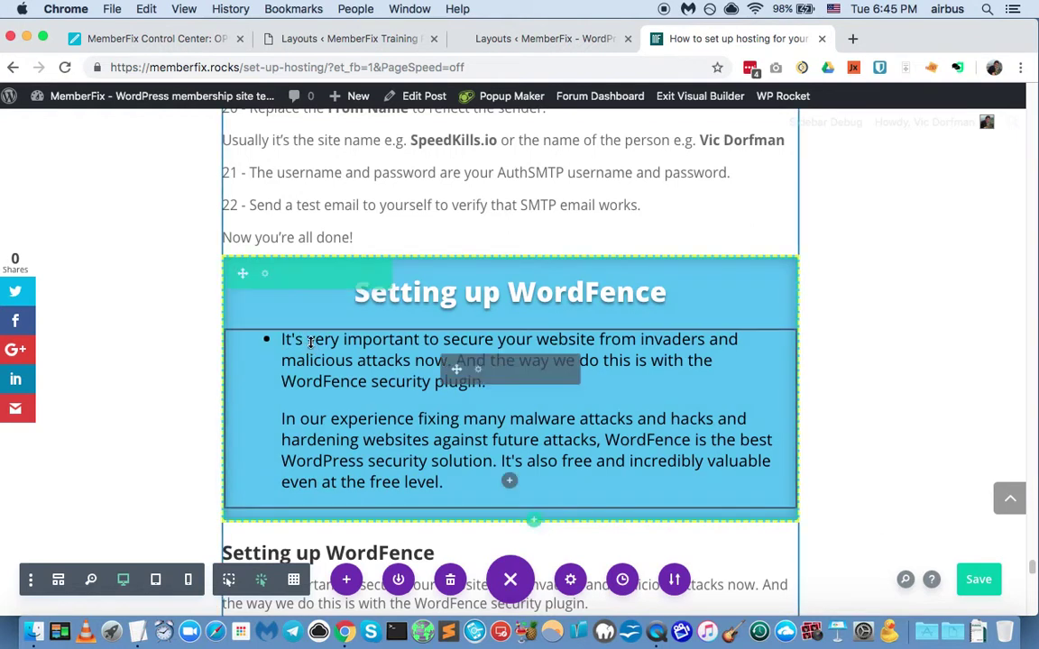
{"action": "left_click", "coordinate": [477, 371]}
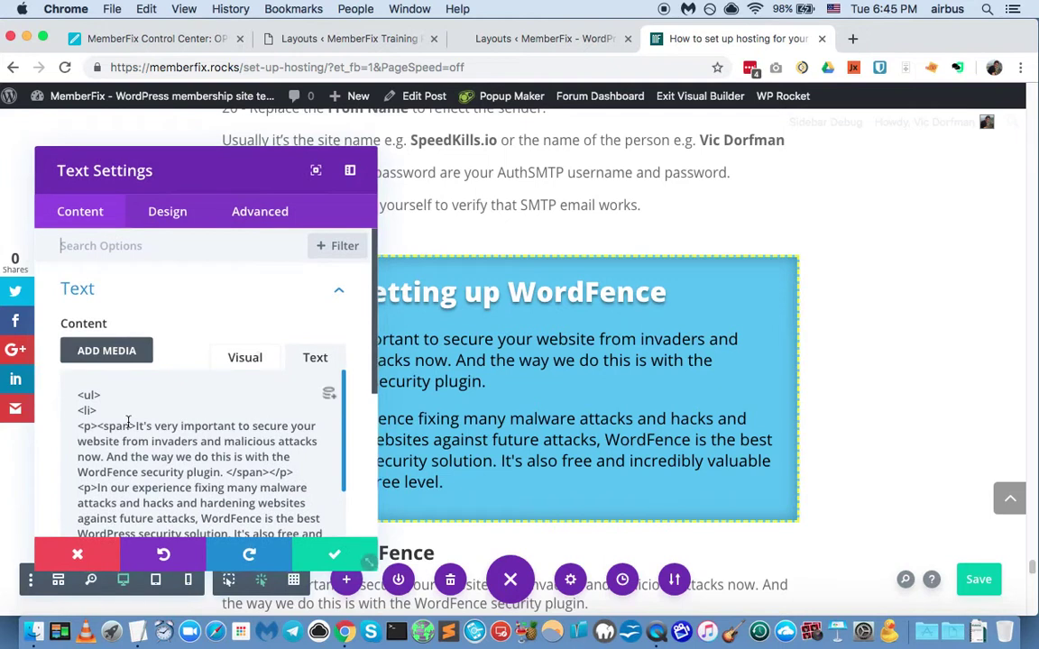
{"action": "left_click_drag", "start_coordinate": [140, 422], "coordinate": [71, 372]}
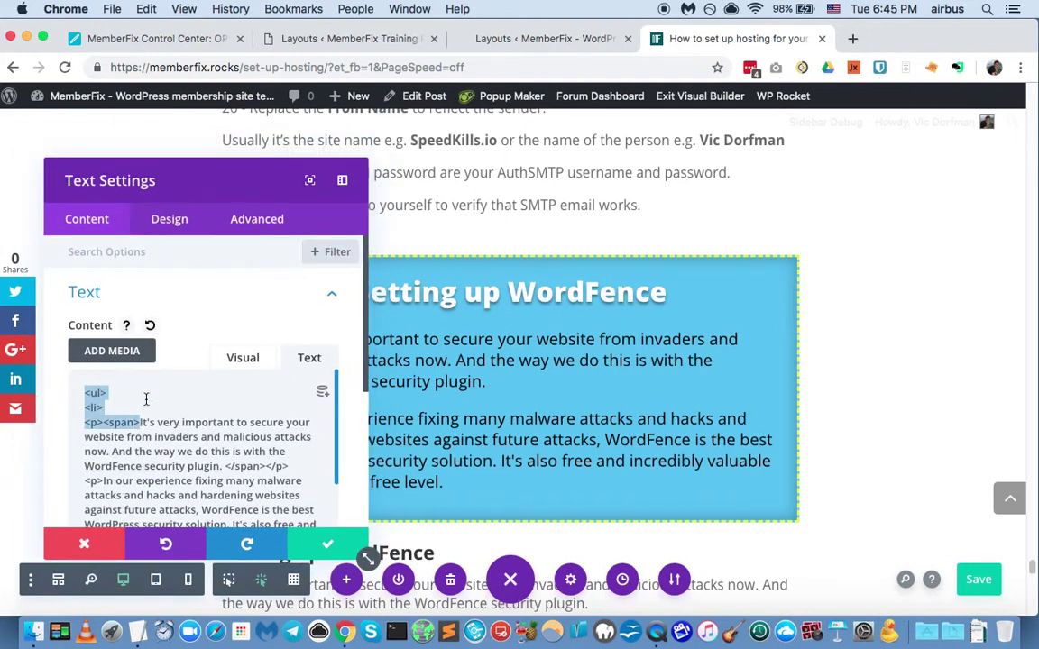
{"action": "key", "text": "BackSpace"}
{"action": "scroll", "coordinate": [180, 441], "scroll_direction": "down", "scroll_amount": 2}
{"action": "left_click_drag", "start_coordinate": [126, 505], "coordinate": [87, 493]}
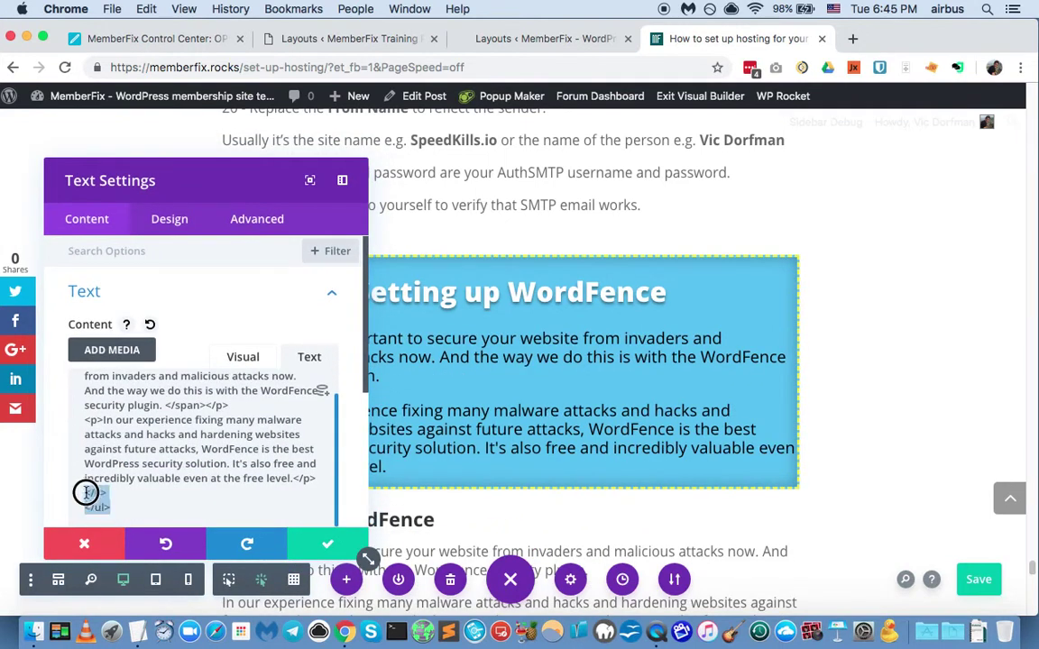
{"action": "key", "text": "BackSpace"}
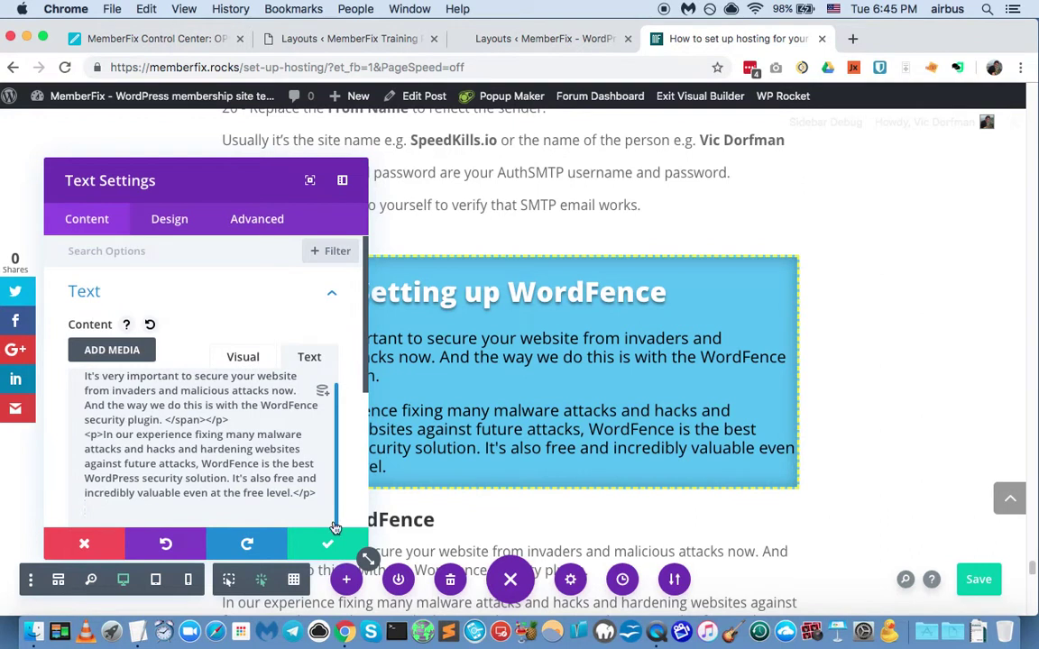
{"action": "left_click", "coordinate": [320, 545]}
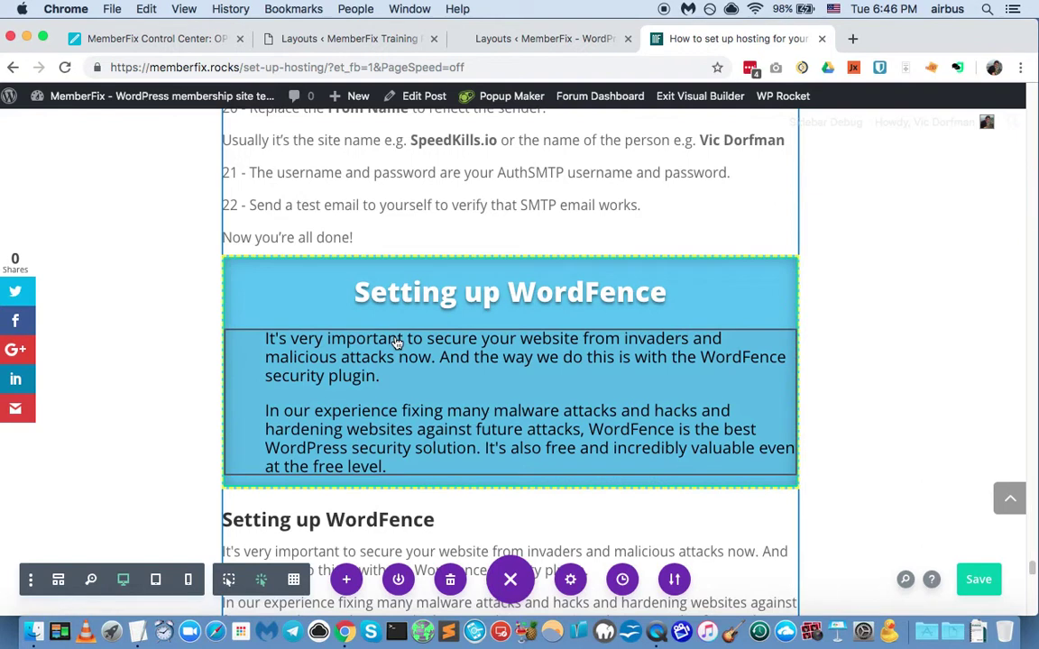
Set the right custom padding of the feature box's body text module to 50px.
{"action": "mouse_move", "coordinate": [442, 356]}
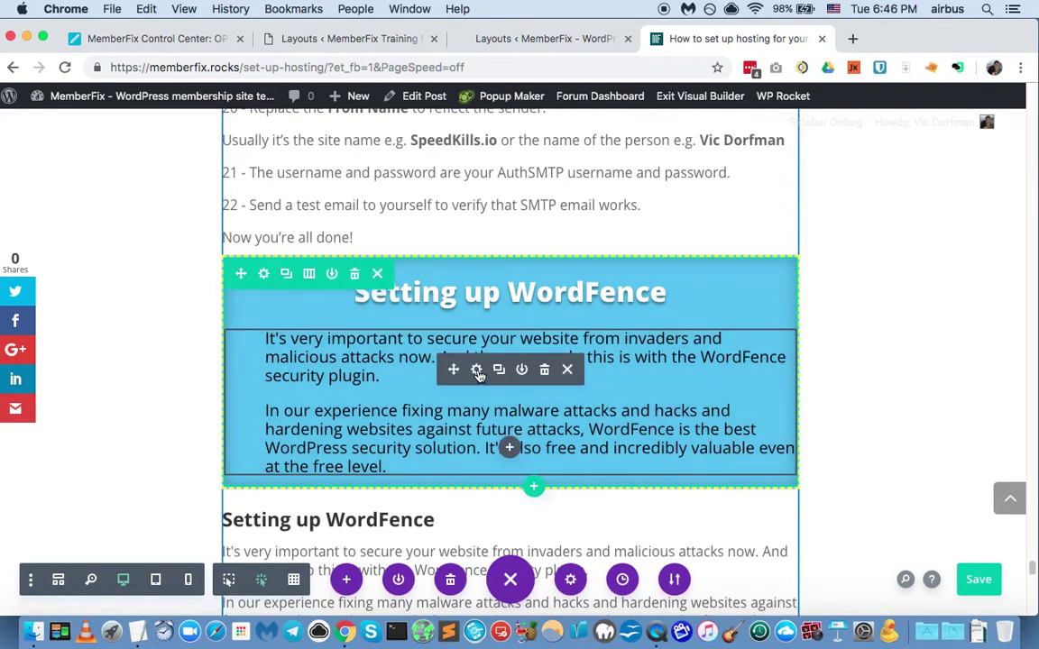
{"action": "left_click", "coordinate": [477, 371]}
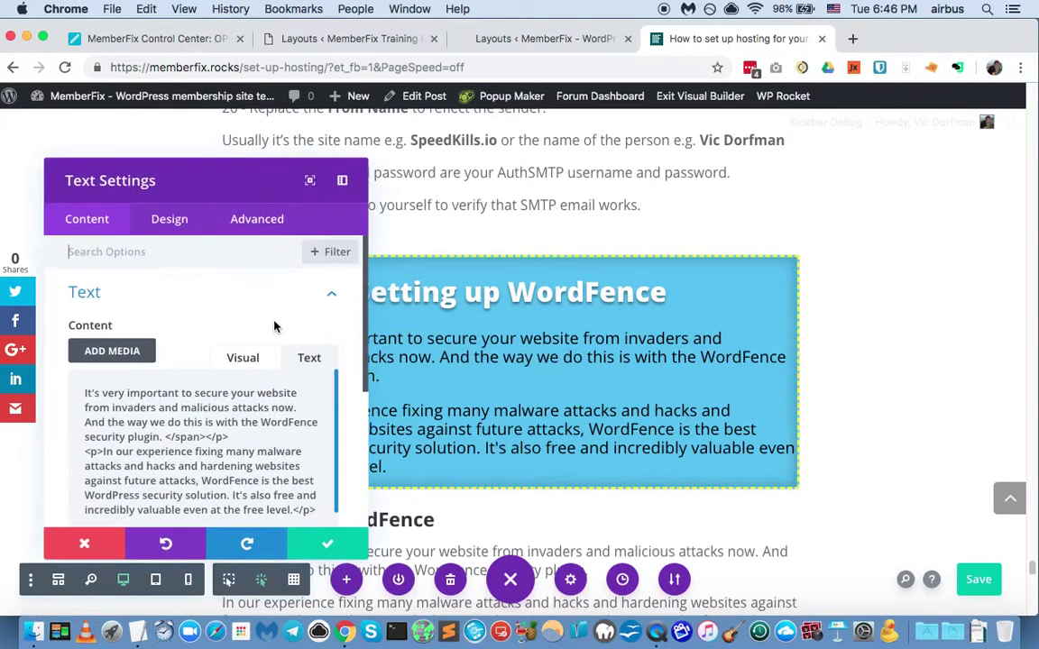
{"action": "left_click", "coordinate": [171, 221]}
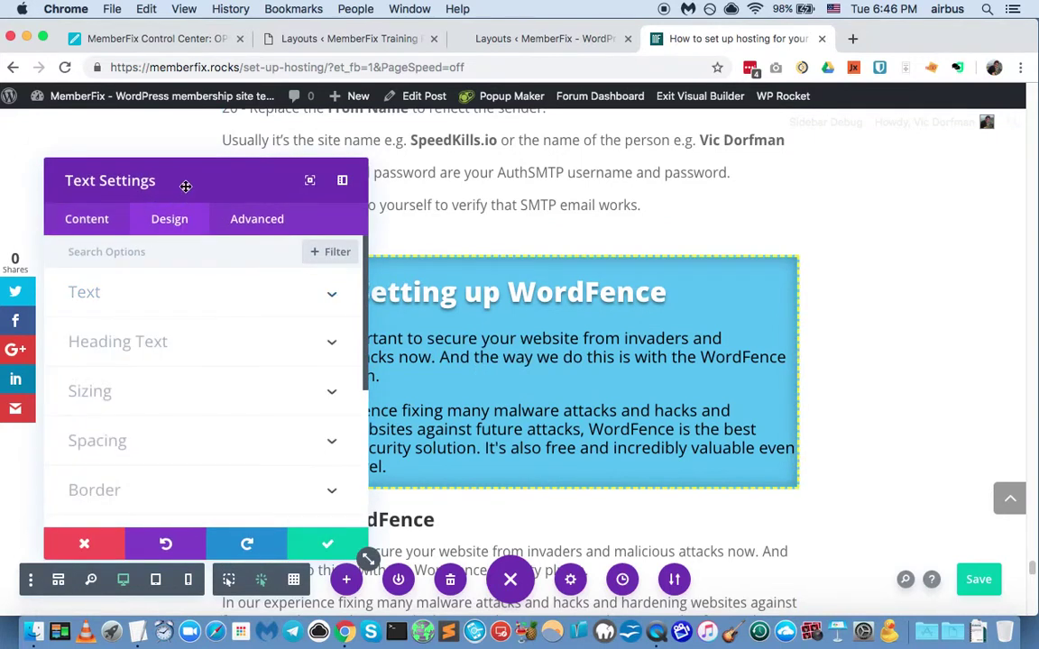
{"action": "left_click_drag", "start_coordinate": [185, 185], "coordinate": [311, 197]}
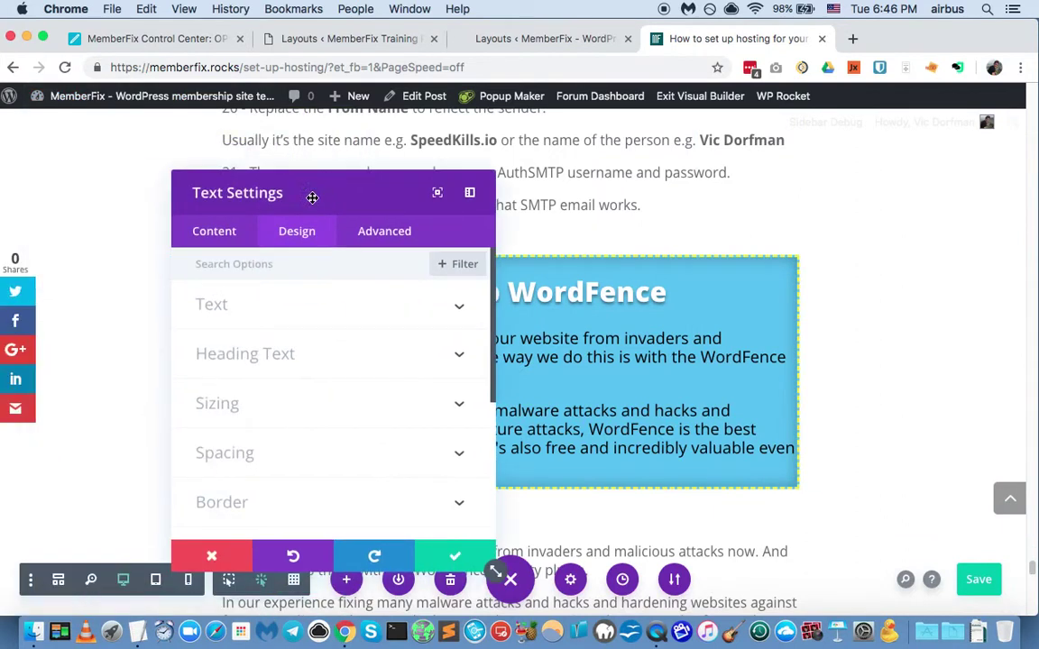
{"action": "left_click", "coordinate": [269, 460]}
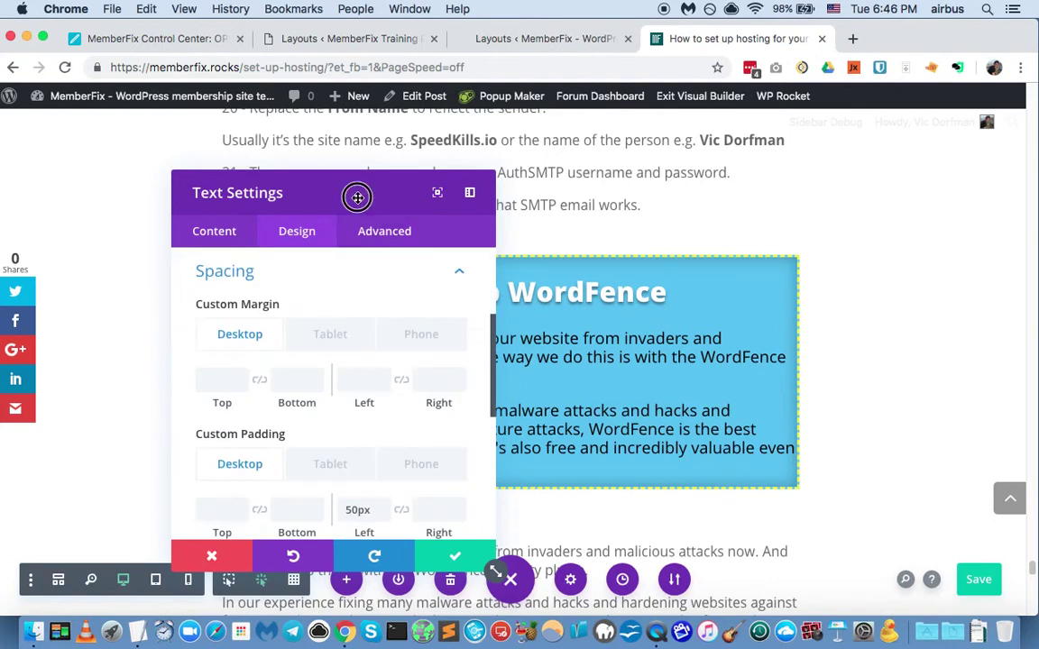
{"action": "left_click_drag", "start_coordinate": [355, 196], "coordinate": [321, 136]}
{"action": "scroll", "coordinate": [241, 311], "scroll_direction": "down", "scroll_amount": 2}
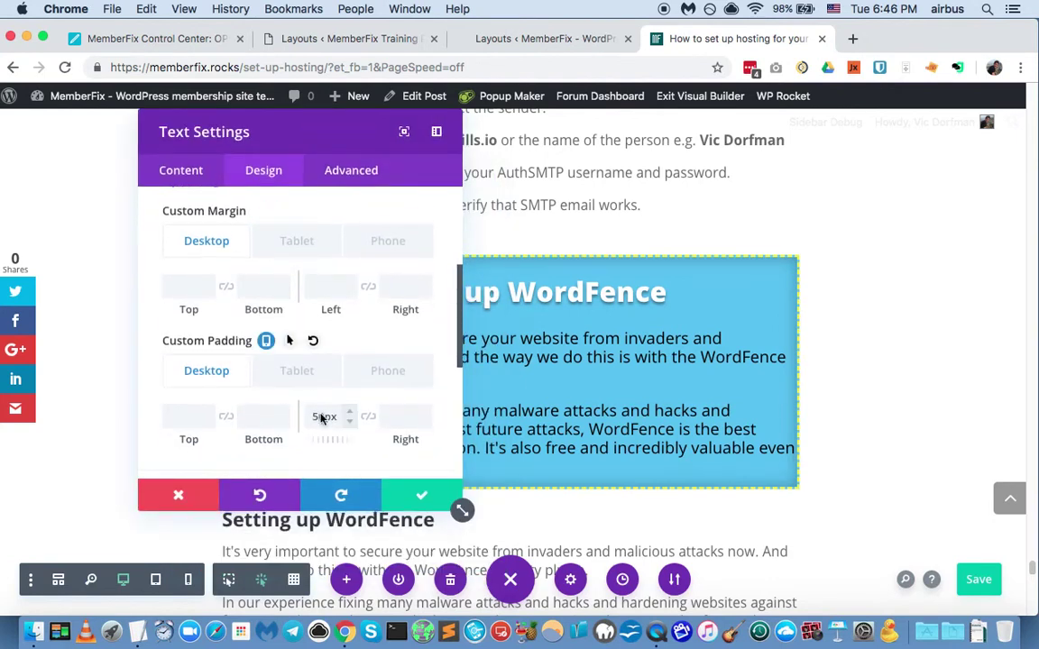
{"action": "left_click_drag", "start_coordinate": [342, 144], "coordinate": [735, 512]}
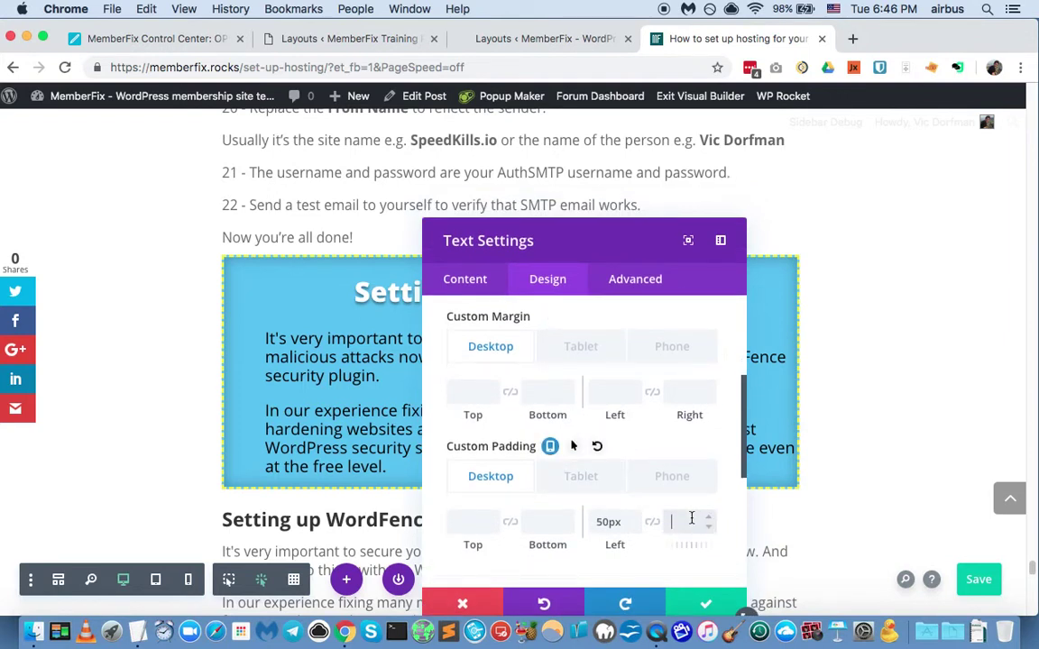
{"action": "left_click_drag", "start_coordinate": [632, 236], "coordinate": [289, 528]}
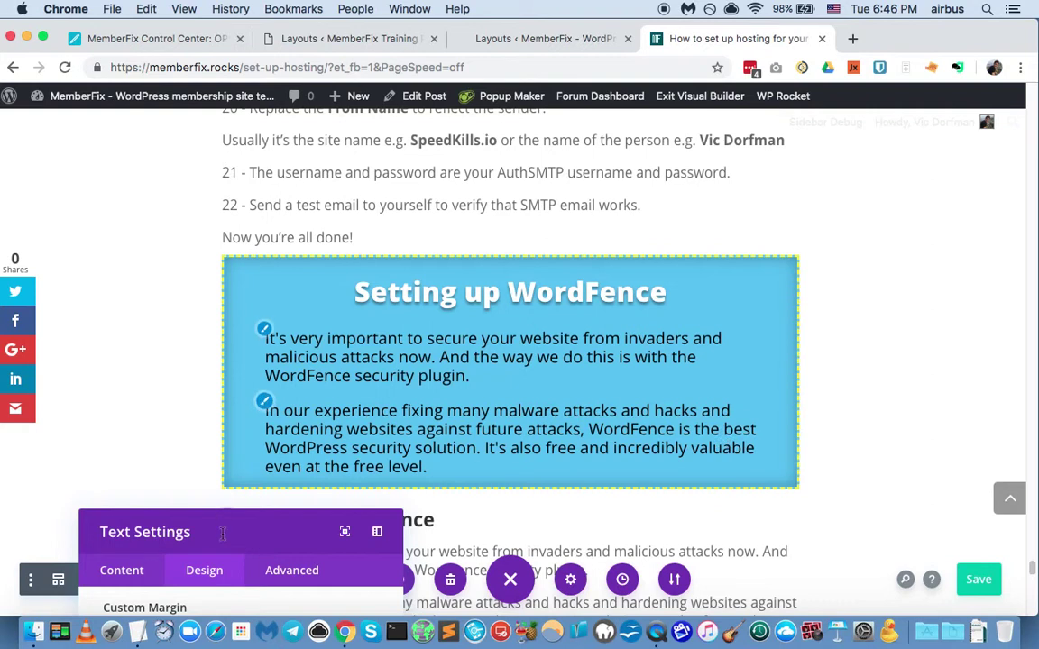
Set the body text module's bottom custom padding to 10px and save its settings.
{"action": "left_click_drag", "start_coordinate": [174, 531], "coordinate": [116, 162]}
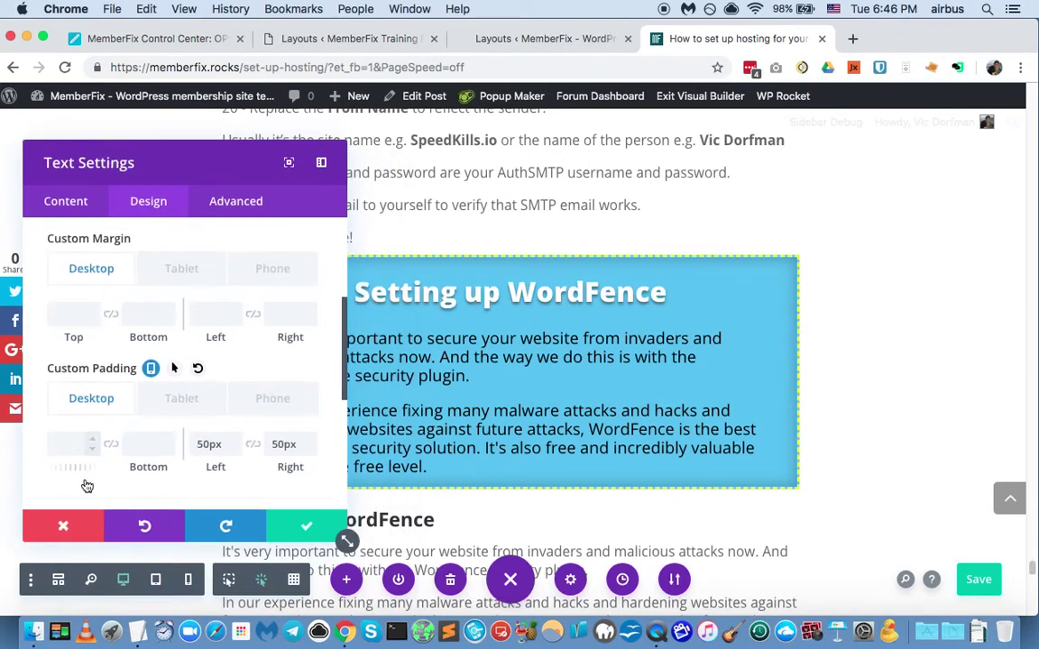
{"action": "left_click", "coordinate": [135, 442]}
{"action": "type", "text": "10px"}
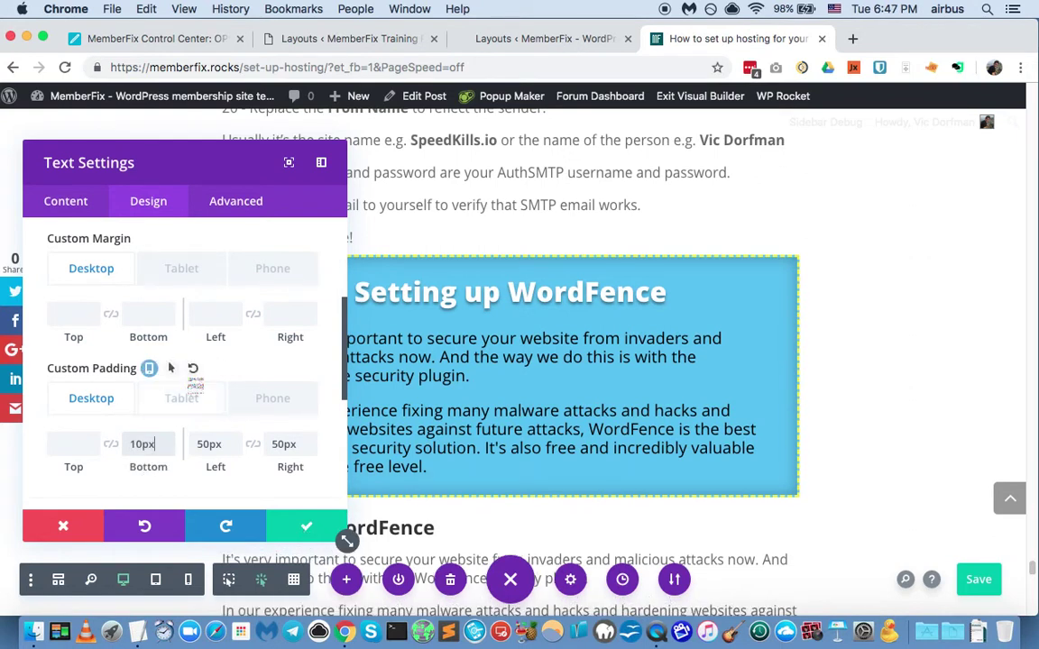
{"action": "left_click_drag", "start_coordinate": [183, 162], "coordinate": [93, 162]}
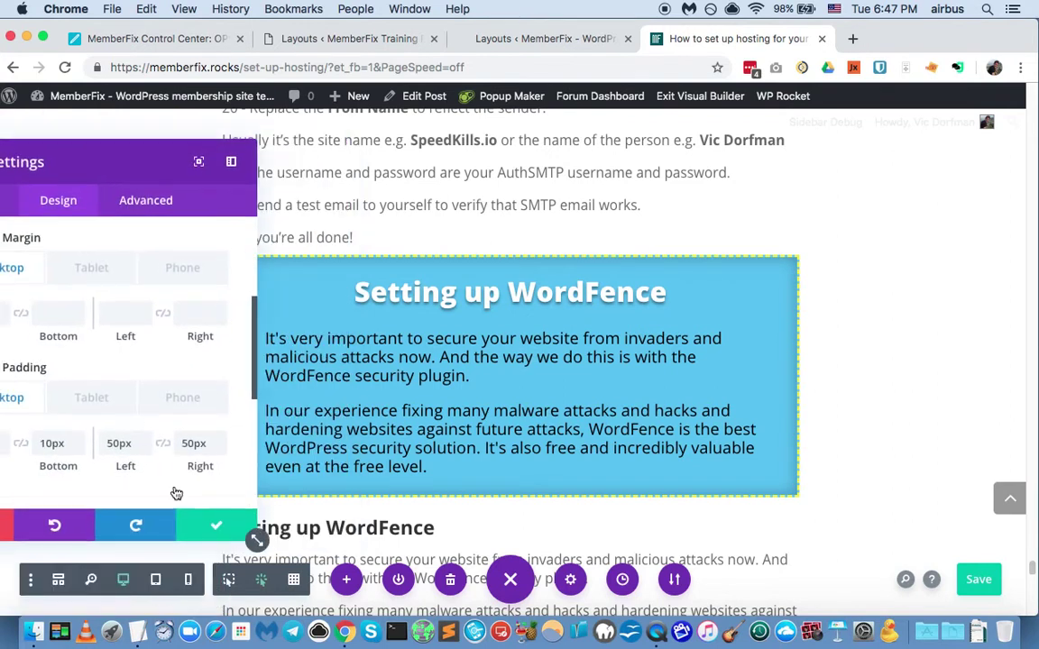
{"action": "left_click", "coordinate": [213, 527]}
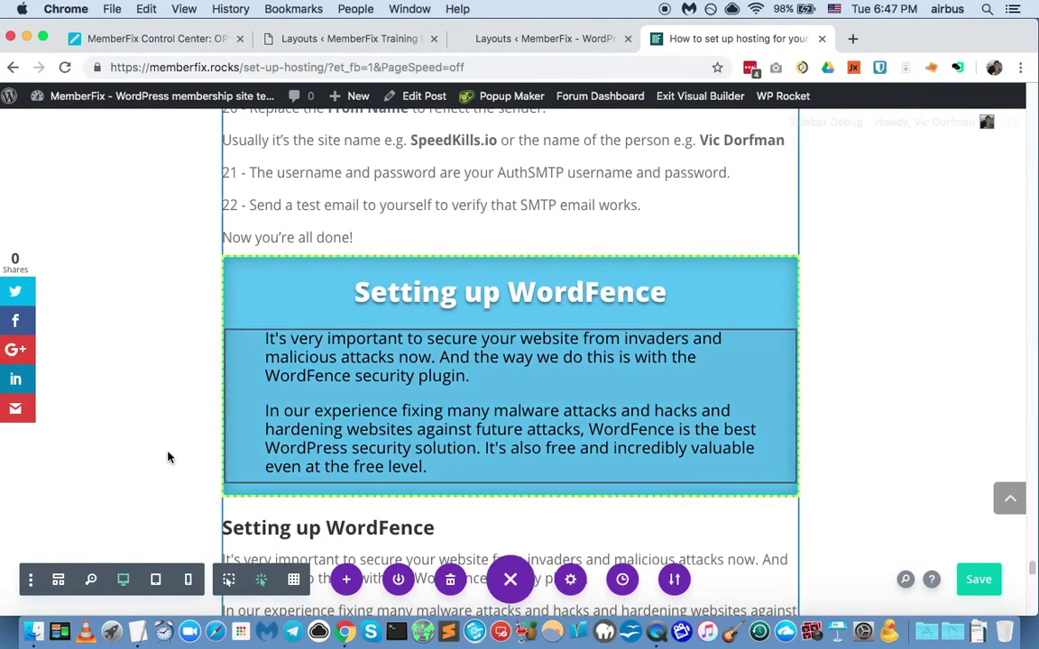
Compare the finished feature box with the original WordFence section beneath it in the post.
{"action": "scroll", "coordinate": [151, 444], "scroll_direction": "down", "scroll_amount": 5}
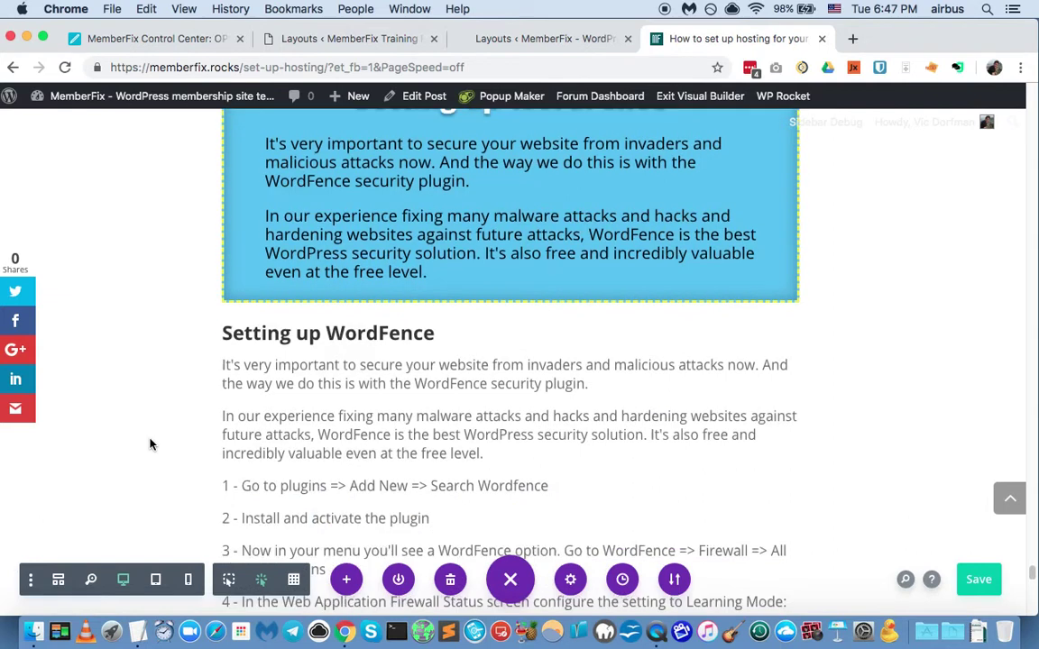
{"action": "scroll", "coordinate": [150, 444], "scroll_direction": "up", "scroll_amount": 3}
{"action": "scroll", "coordinate": [150, 442], "scroll_direction": "up", "scroll_amount": 3}
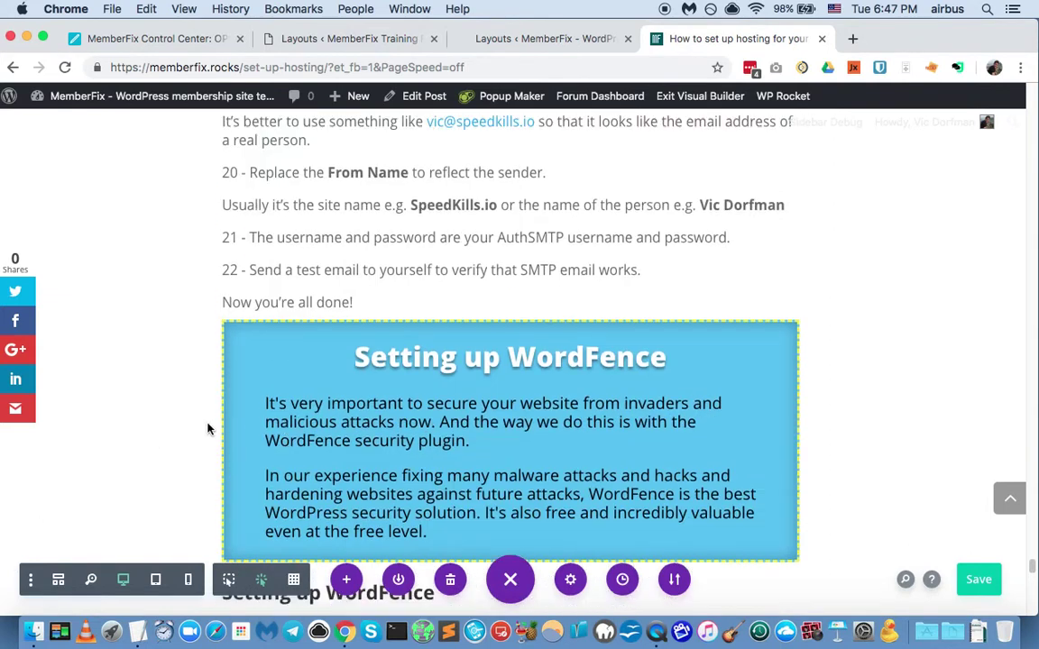
{"action": "scroll", "coordinate": [209, 429], "scroll_direction": "down", "scroll_amount": 3}
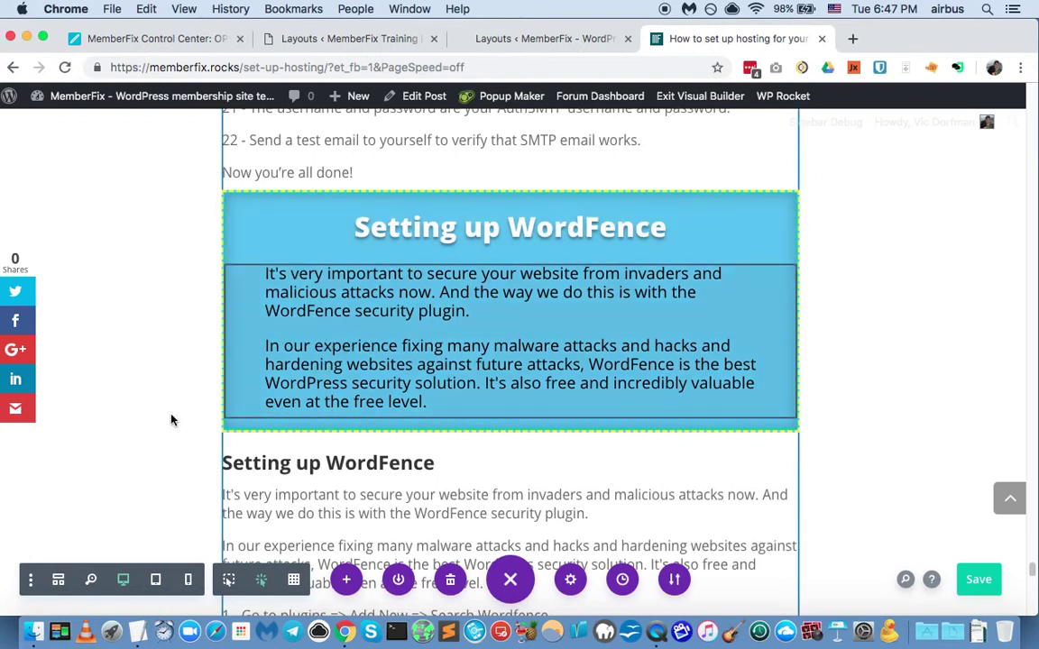
{"action": "scroll", "coordinate": [172, 431], "scroll_direction": "down", "scroll_amount": 3}
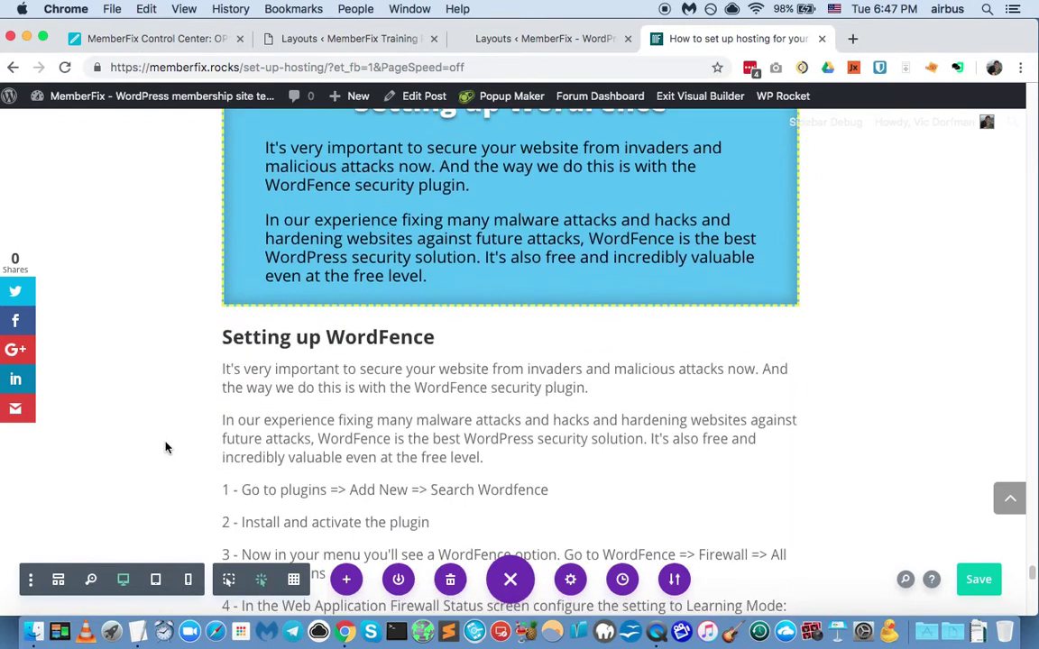
{"action": "scroll", "coordinate": [165, 447], "scroll_direction": "up", "scroll_amount": 3}
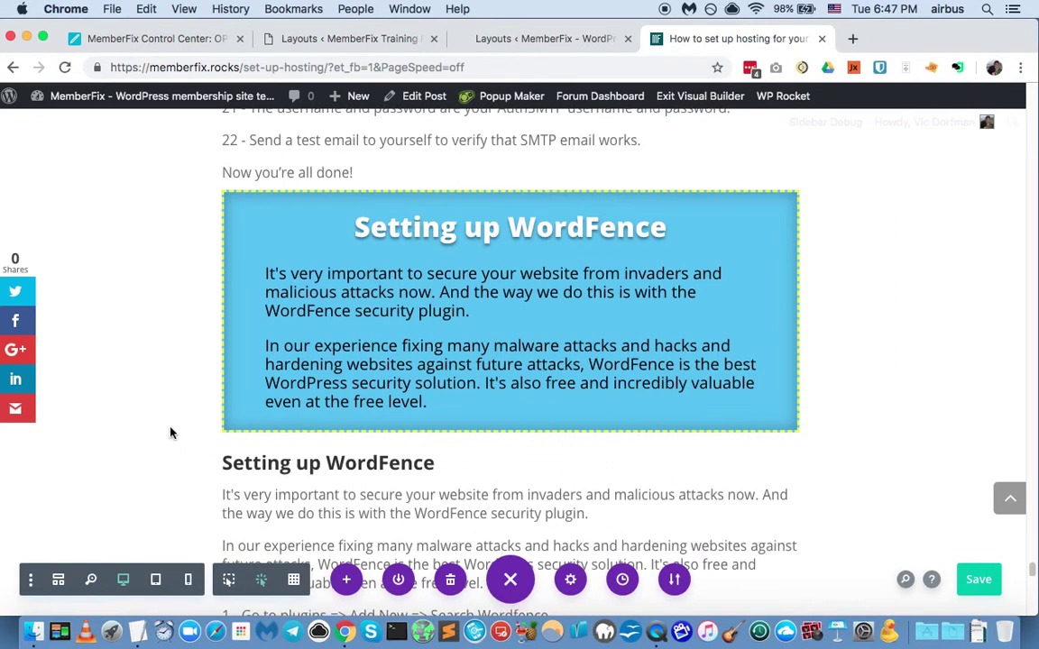
{"action": "scroll", "coordinate": [170, 432], "scroll_direction": "down", "scroll_amount": 3}
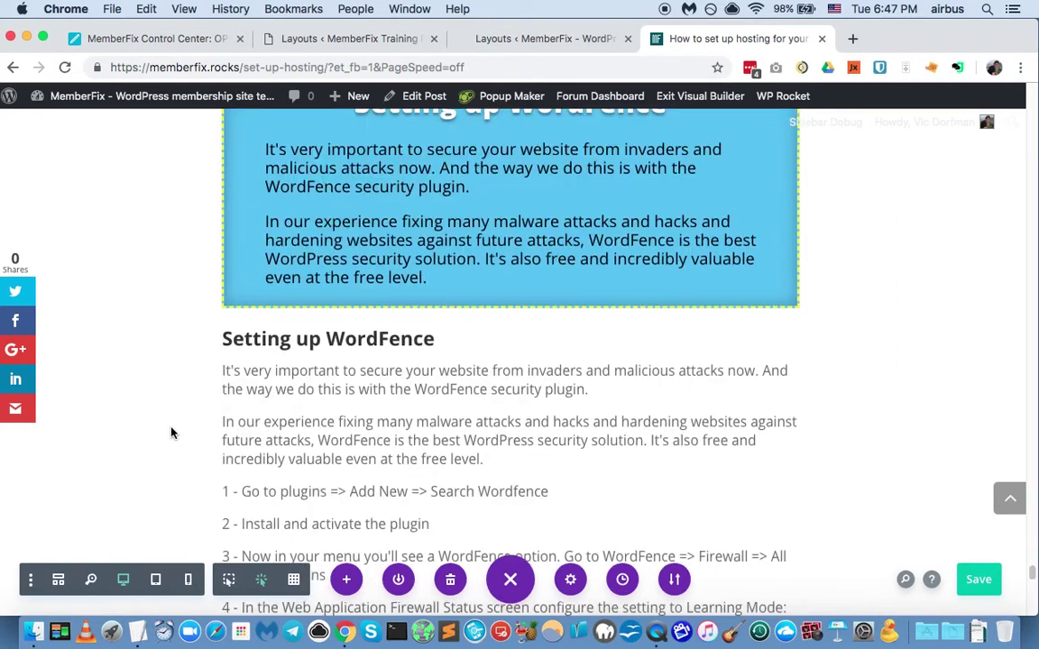
{"action": "scroll", "coordinate": [319, 327], "scroll_direction": "up", "scroll_amount": 3}
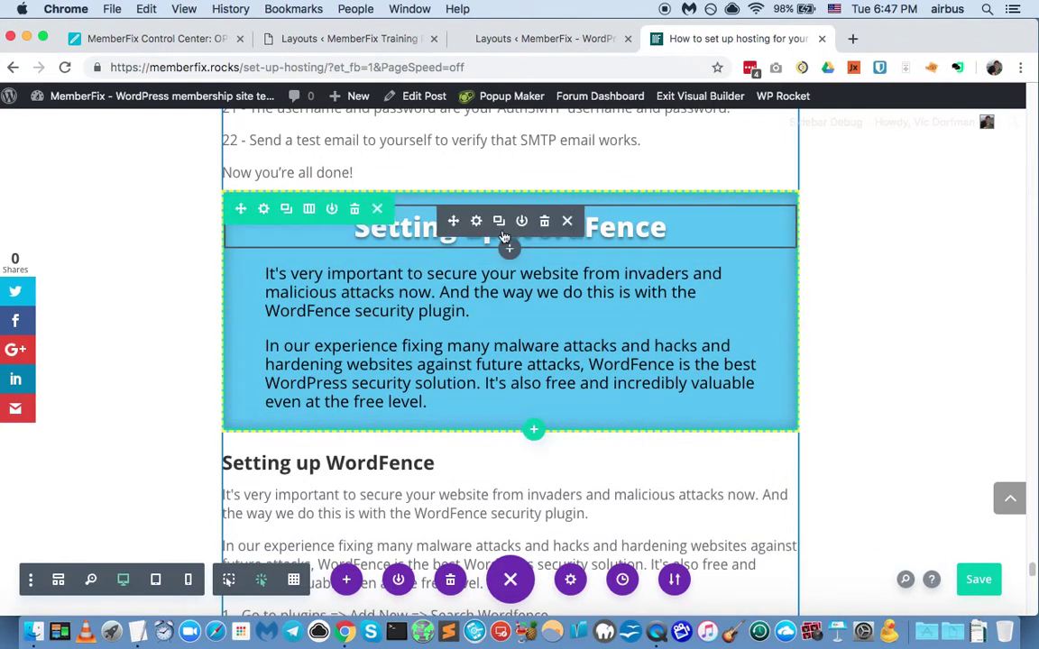
Look over the heading, text size and text shadow design options of the feature box title, and return to the start of the post.
{"action": "left_click", "coordinate": [475, 223]}
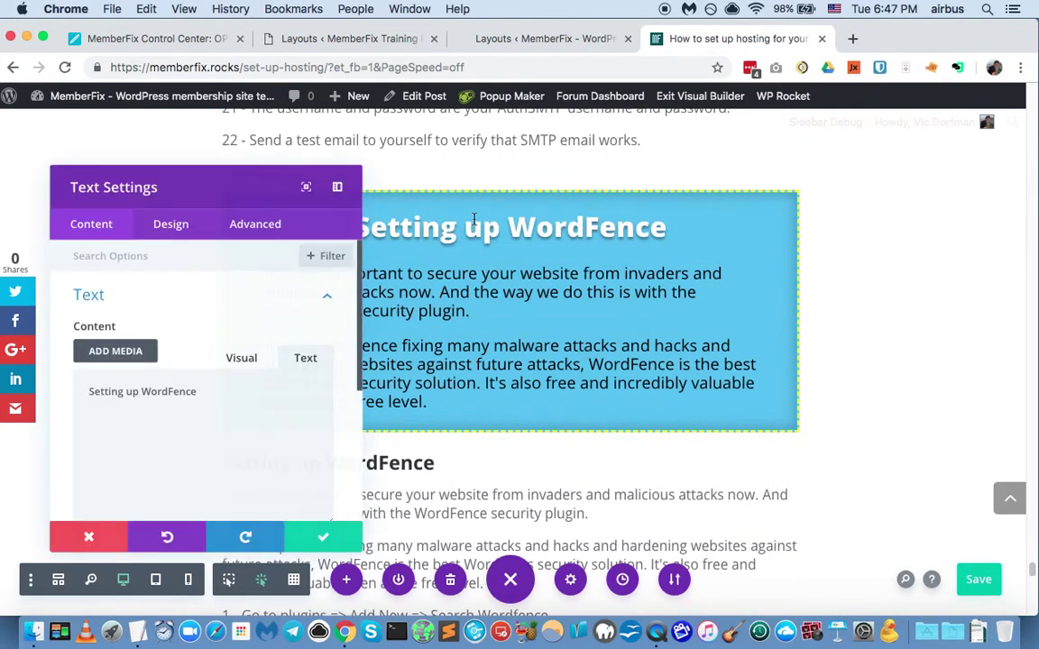
{"action": "left_click", "coordinate": [183, 229]}
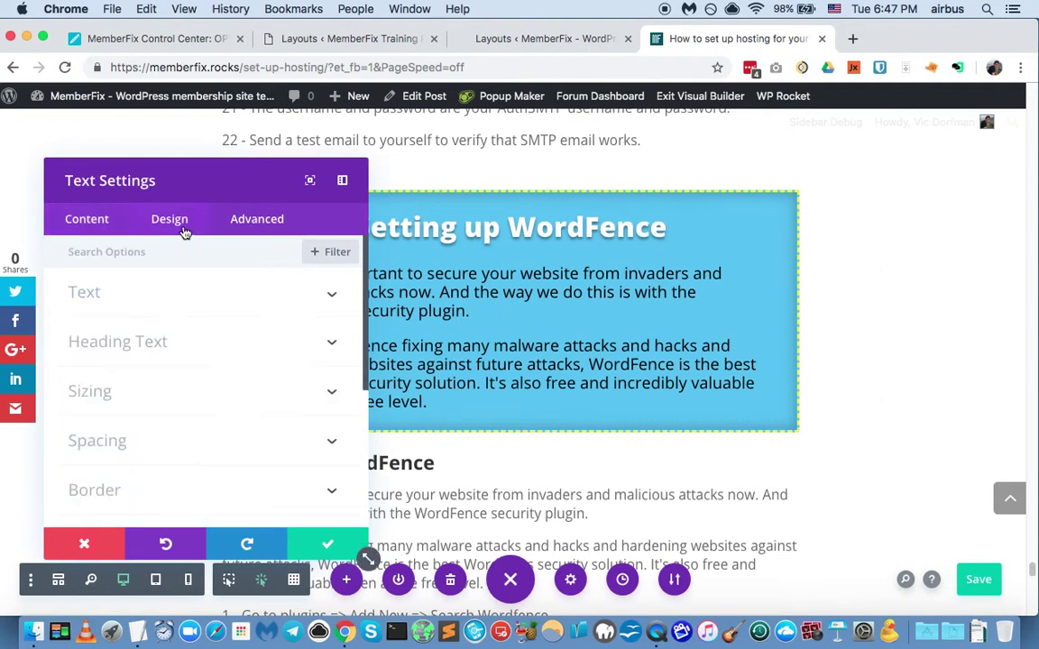
{"action": "left_click", "coordinate": [164, 354]}
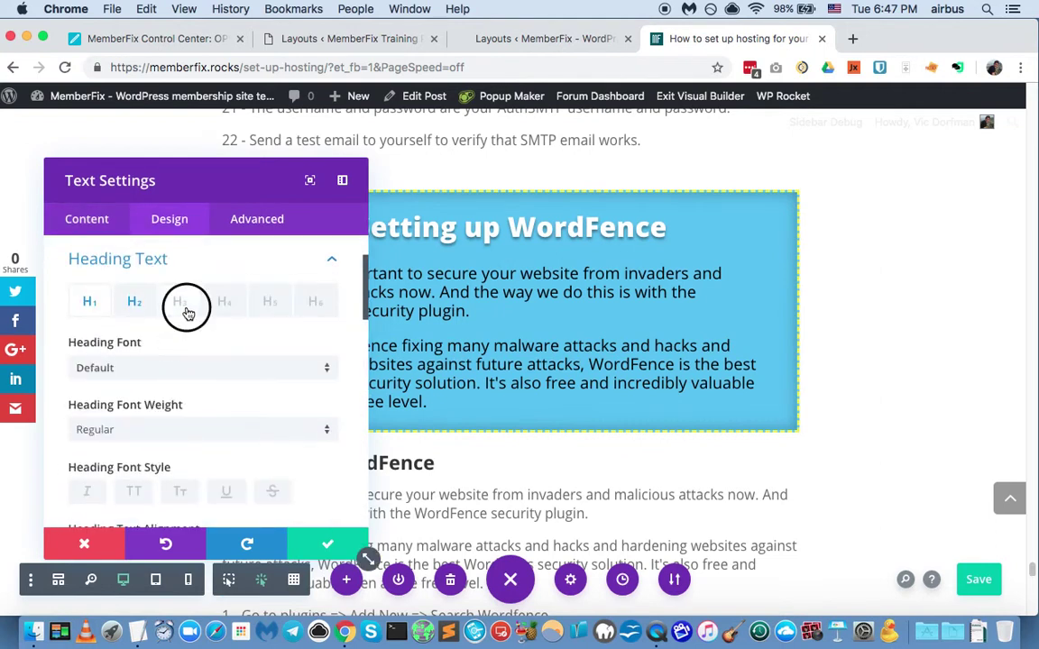
{"action": "left_click", "coordinate": [181, 303]}
{"action": "scroll", "coordinate": [134, 298], "scroll_direction": "up", "scroll_amount": 2}
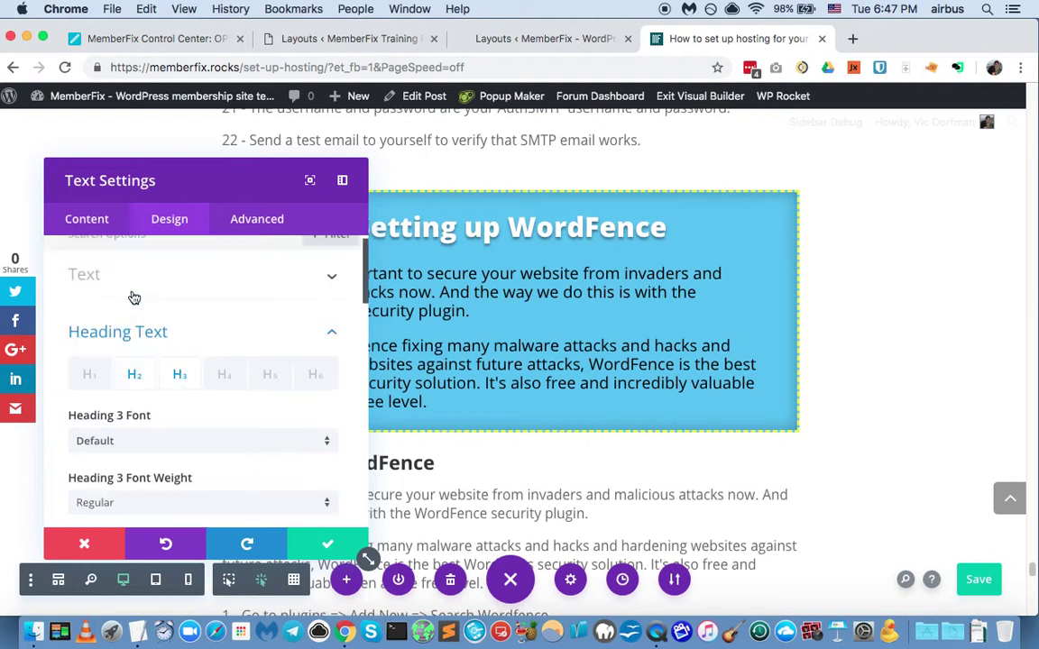
{"action": "left_click", "coordinate": [133, 297]}
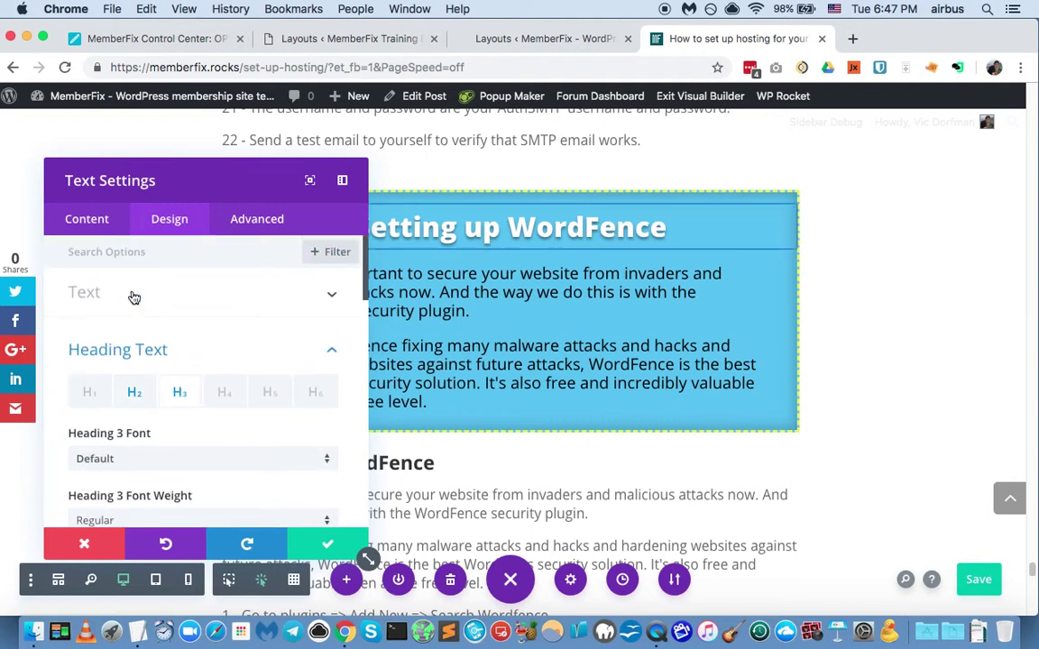
{"action": "scroll", "coordinate": [130, 336], "scroll_direction": "down", "scroll_amount": 2}
{"action": "scroll", "coordinate": [129, 336], "scroll_direction": "down", "scroll_amount": 8}
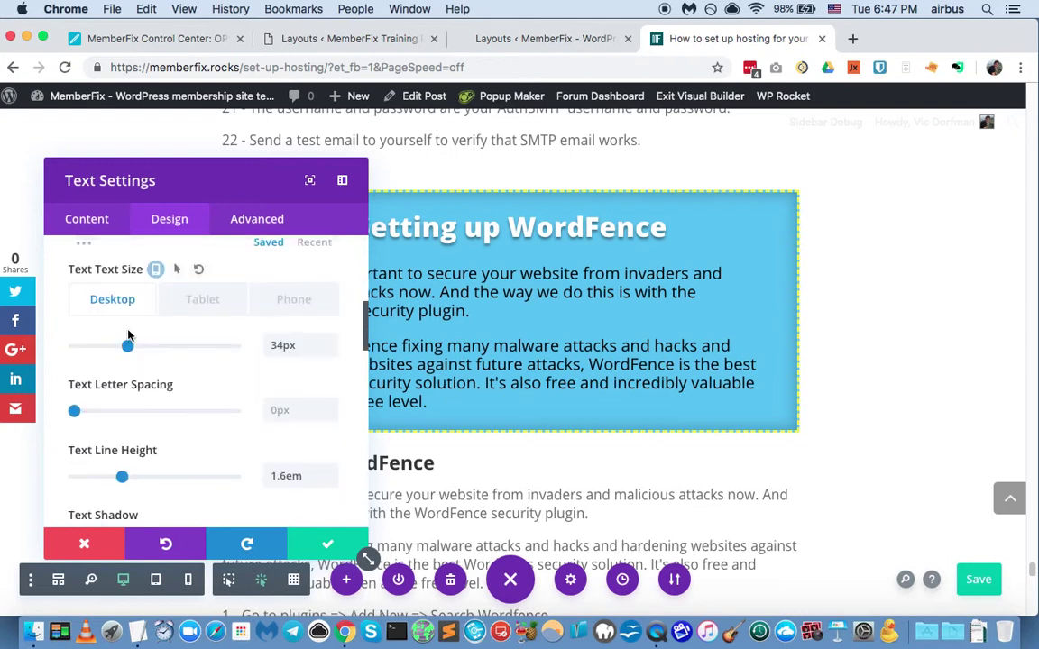
{"action": "scroll", "coordinate": [128, 335], "scroll_direction": "down", "scroll_amount": 15}
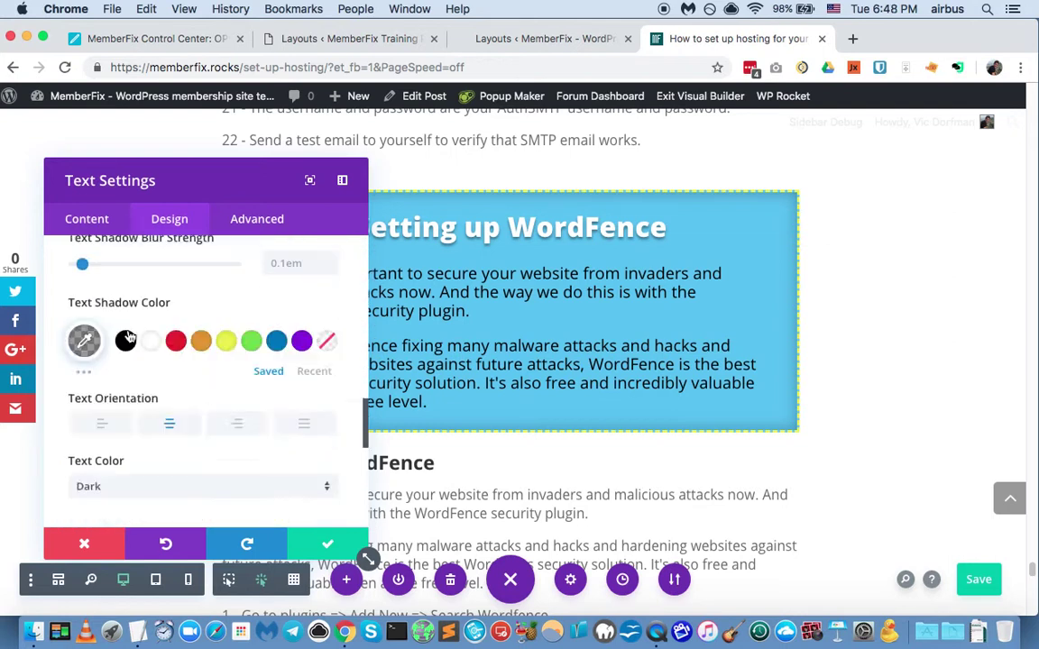
{"action": "scroll", "coordinate": [128, 336], "scroll_direction": "down", "scroll_amount": 10}
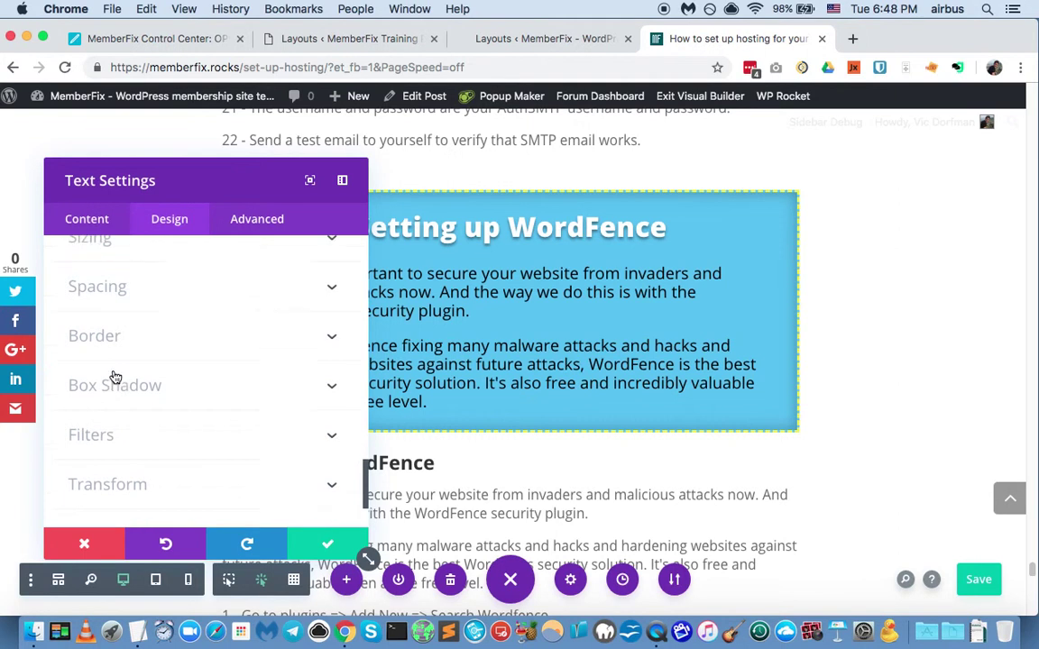
{"action": "scroll", "coordinate": [114, 377], "scroll_direction": "up", "scroll_amount": 8}
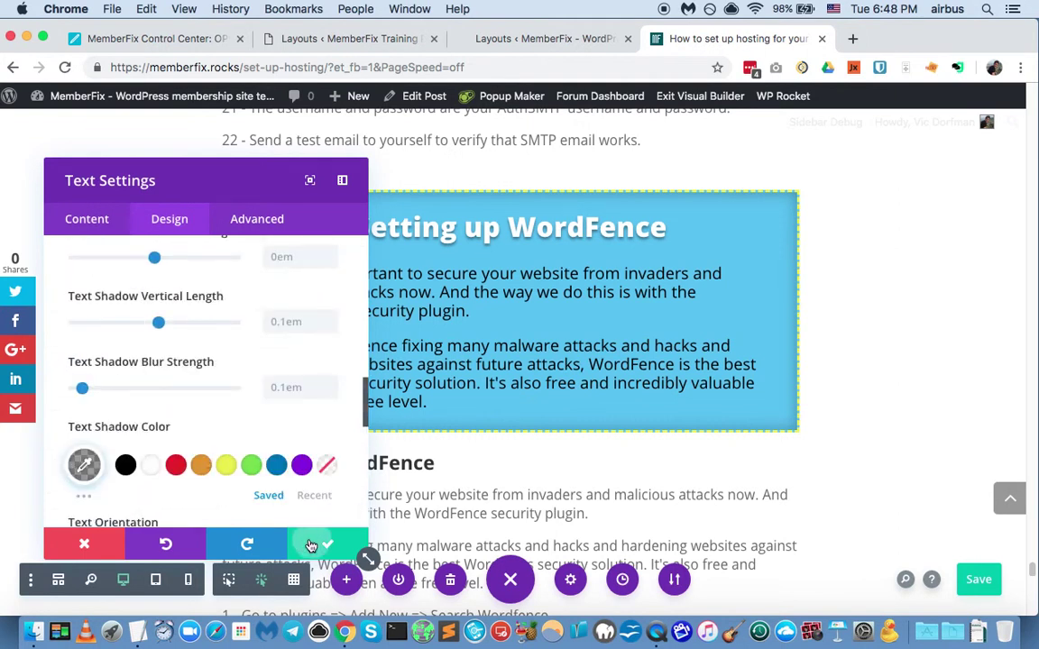
{"action": "key", "text": "Escape"}
{"action": "scroll", "coordinate": [268, 421], "scroll_direction": "up", "scroll_amount": 20}
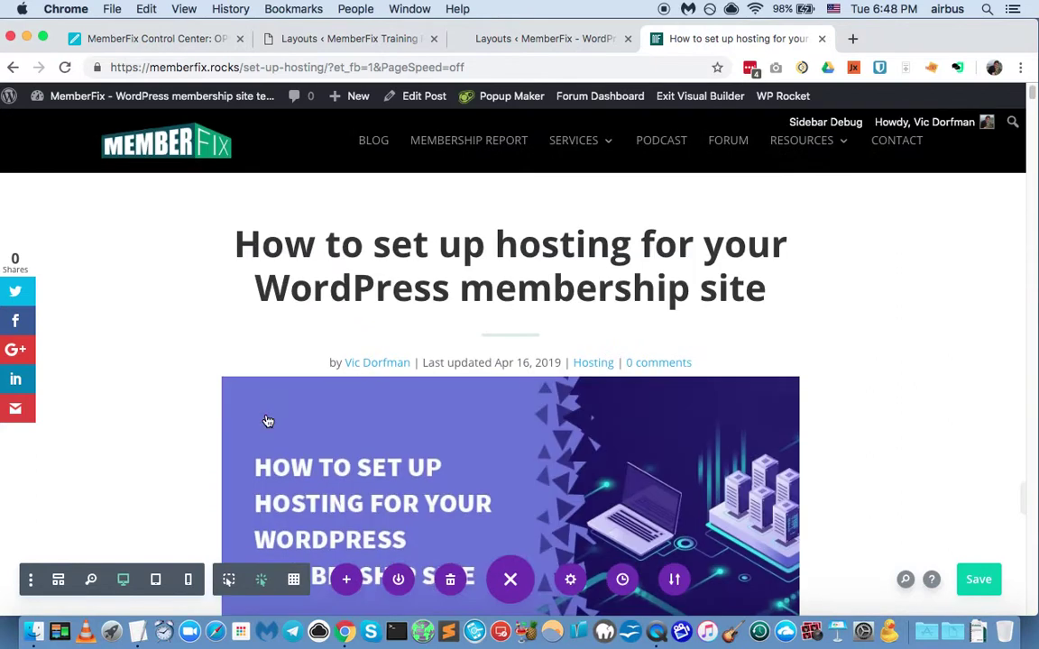
Look through the hosting post from its introduction to the blue "Setting up WordFence" feature box near the end.
{"action": "scroll", "coordinate": [268, 421], "scroll_direction": "down", "scroll_amount": 5}
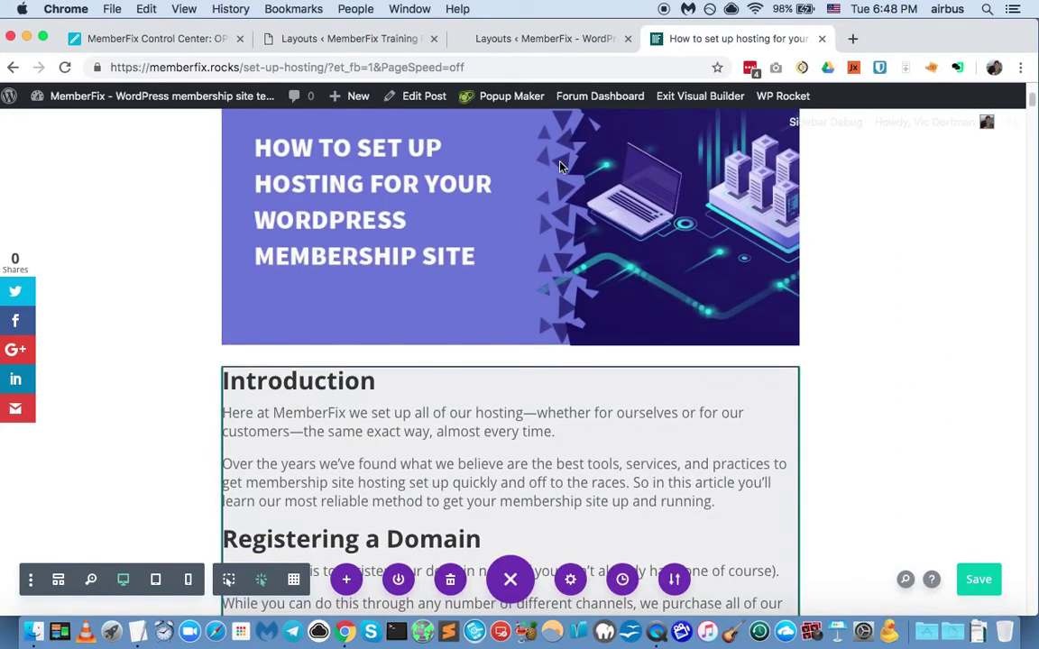
{"action": "scroll", "coordinate": [390, 339], "scroll_direction": "down", "scroll_amount": 20}
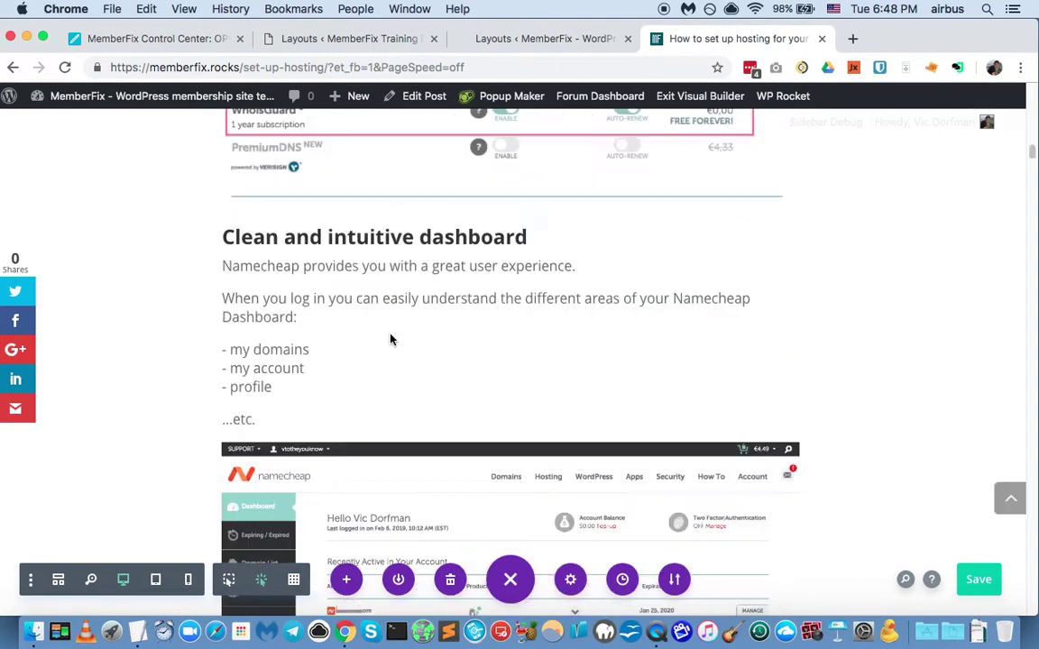
{"action": "scroll", "coordinate": [391, 339], "scroll_direction": "down", "scroll_amount": 15}
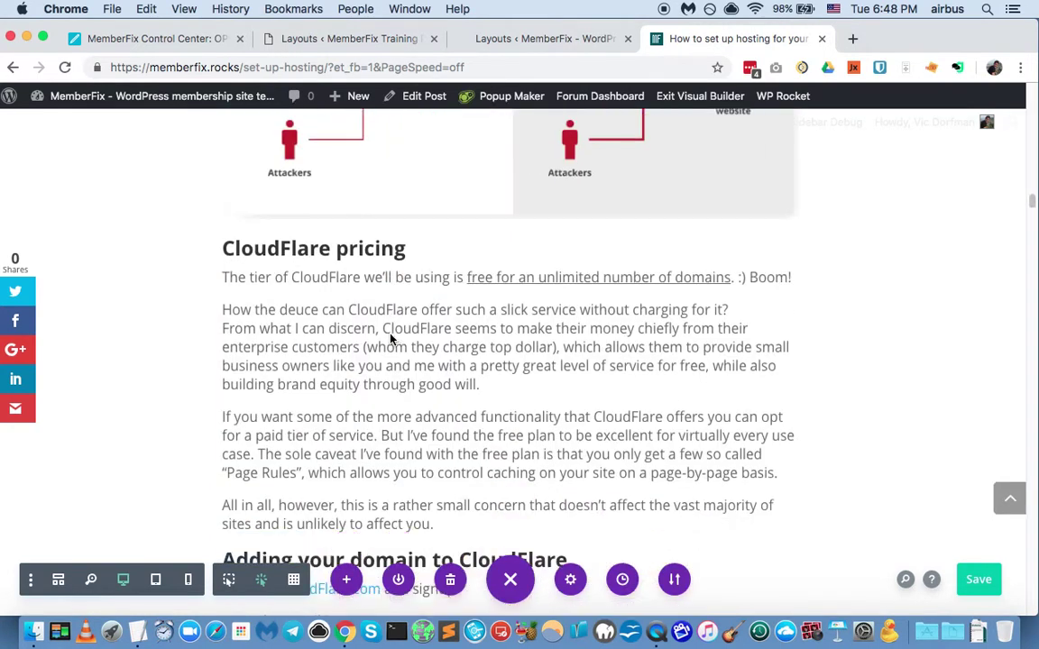
{"action": "scroll", "coordinate": [390, 339], "scroll_direction": "down", "scroll_amount": 20}
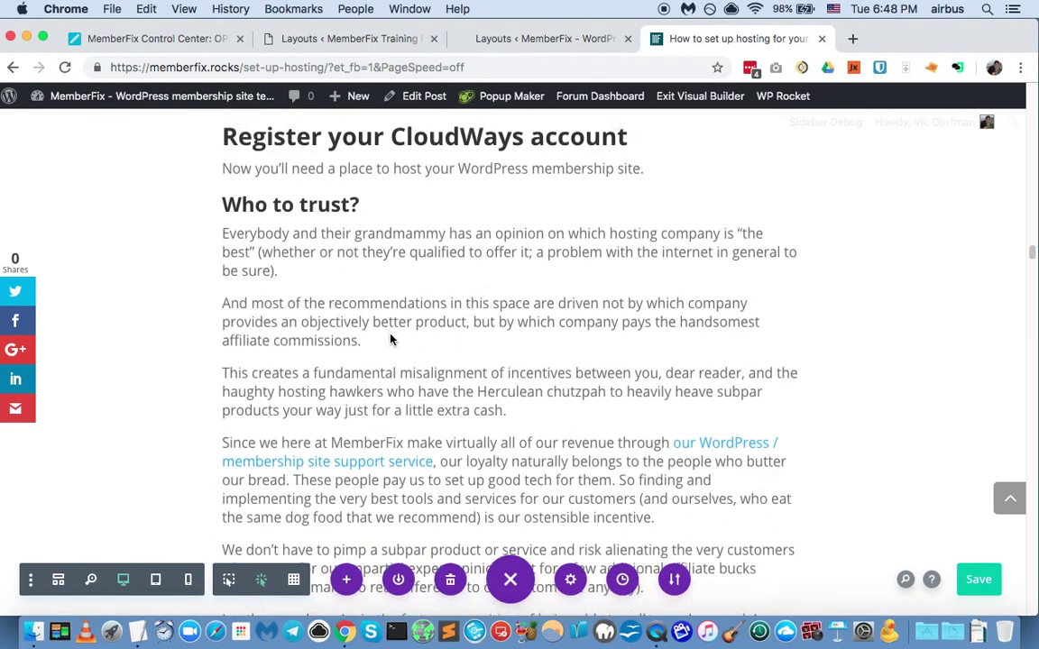
{"action": "scroll", "coordinate": [390, 339], "scroll_direction": "down", "scroll_amount": 20}
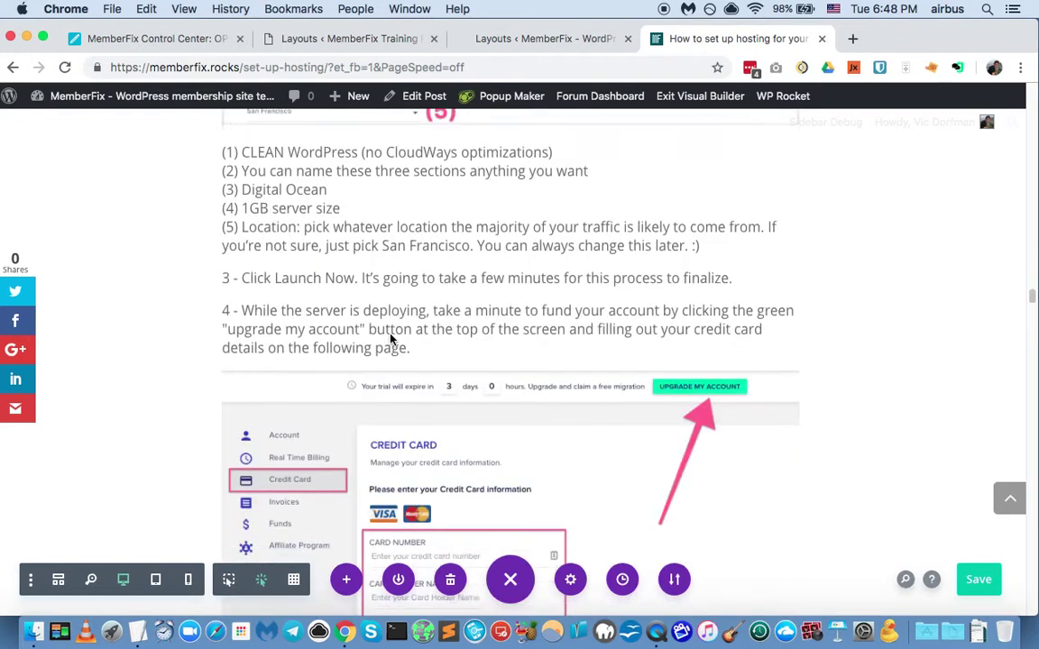
{"action": "scroll", "coordinate": [391, 339], "scroll_direction": "down", "scroll_amount": 20}
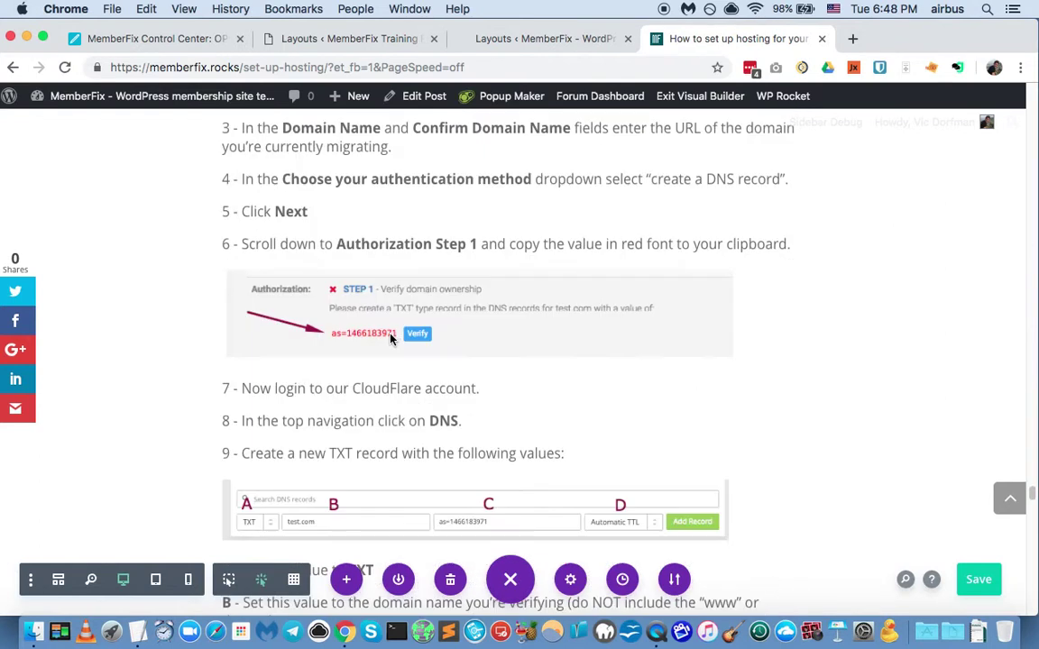
{"action": "scroll", "coordinate": [390, 339], "scroll_direction": "up", "scroll_amount": 10}
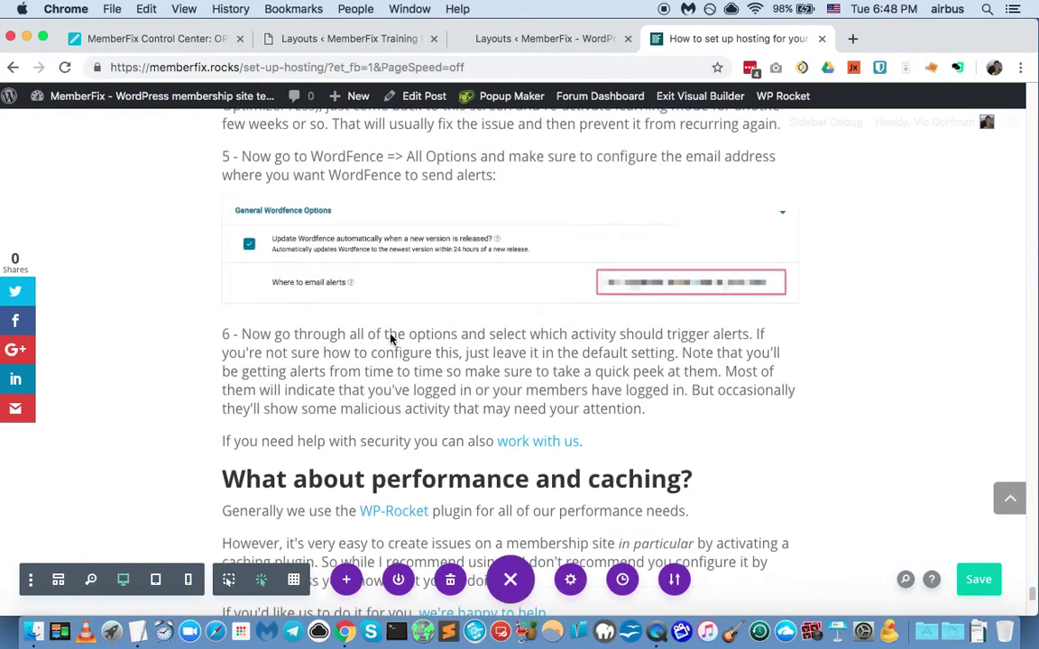
{"action": "scroll", "coordinate": [390, 339], "scroll_direction": "up", "scroll_amount": 10}
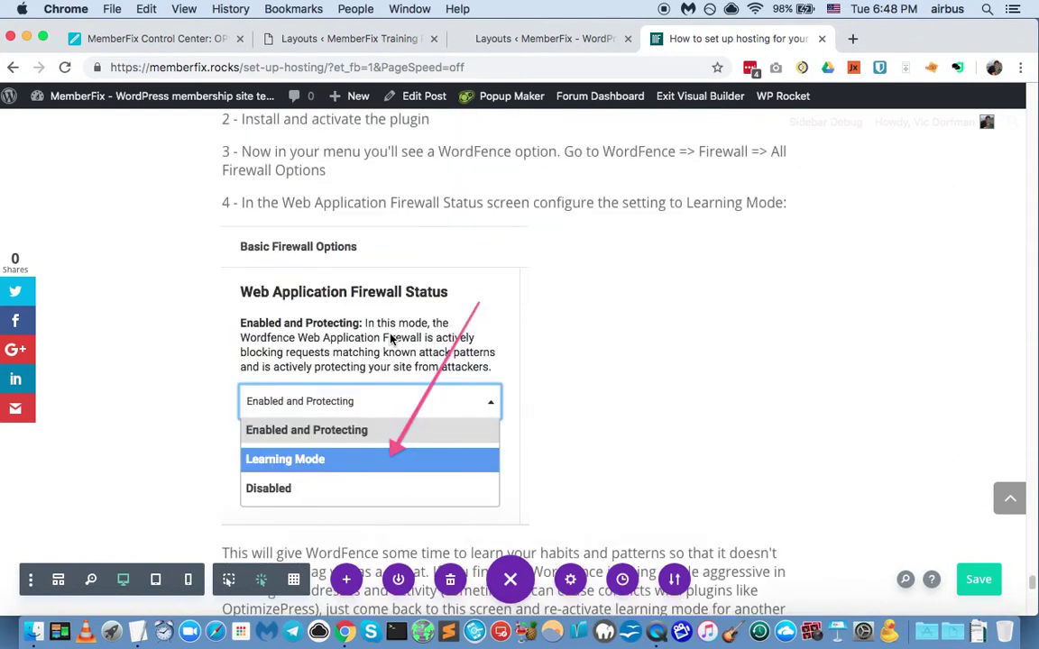
{"action": "scroll", "coordinate": [390, 339], "scroll_direction": "up", "scroll_amount": 5}
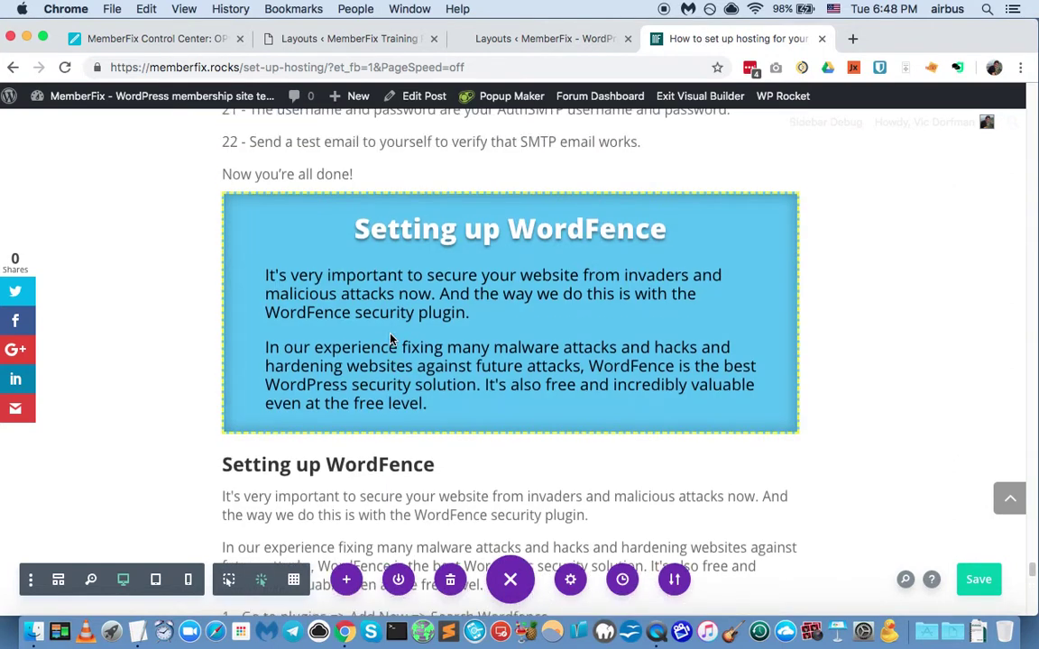
{"action": "scroll", "coordinate": [549, 273], "scroll_direction": "down", "scroll_amount": 2}
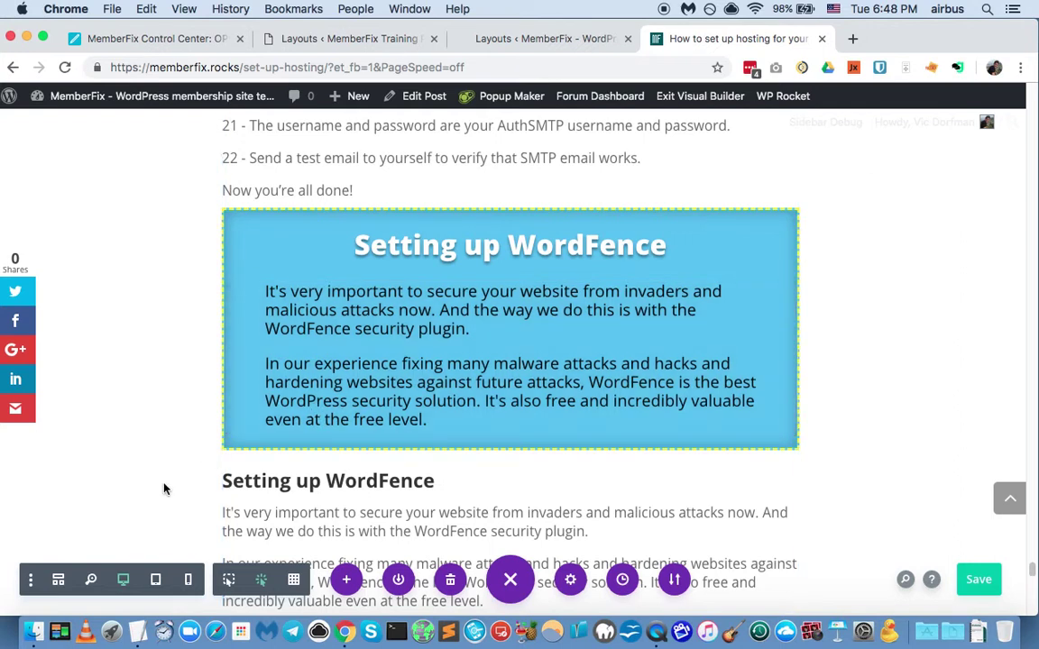
Review the plain WordFence instructions beneath the feature box, and return to the post's introduction.
{"action": "scroll", "coordinate": [163, 489], "scroll_direction": "down", "scroll_amount": 4}
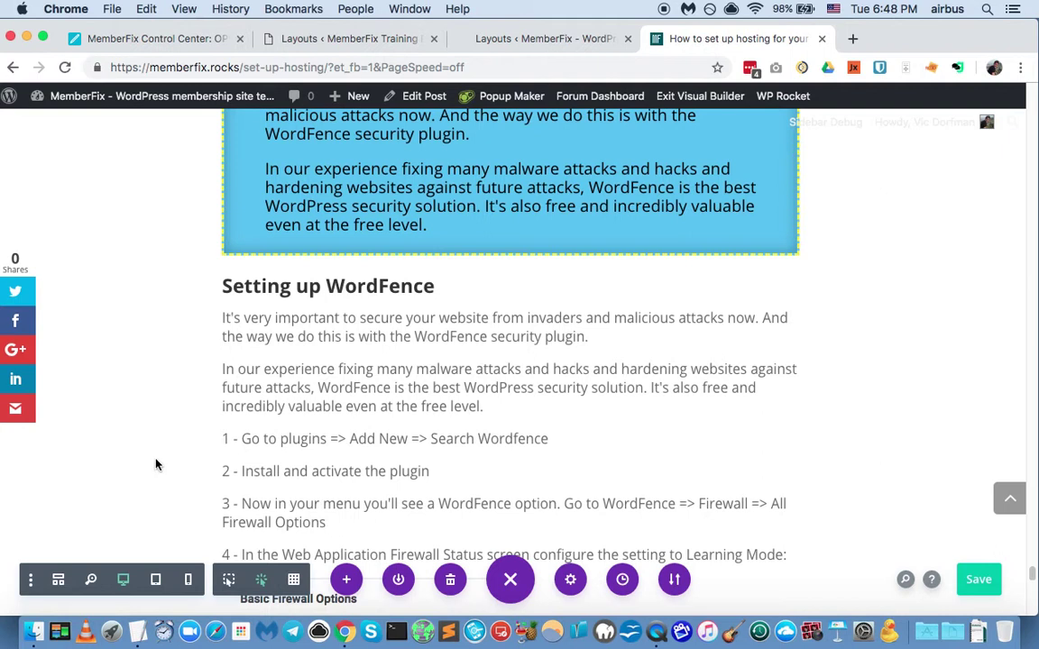
{"action": "scroll", "coordinate": [155, 465], "scroll_direction": "down", "scroll_amount": 5}
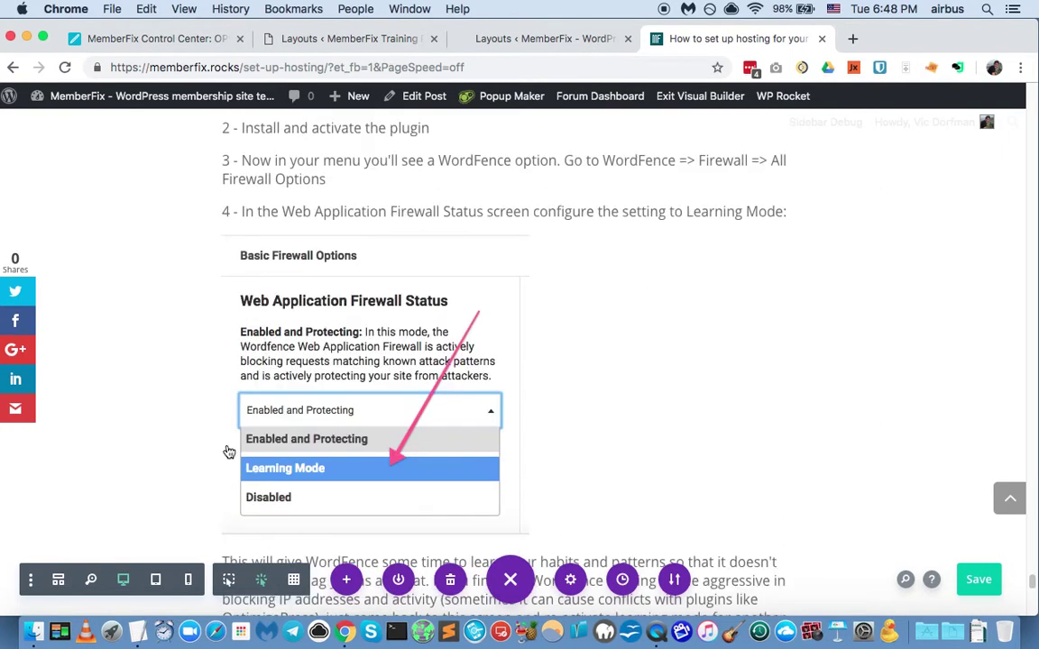
{"action": "scroll", "coordinate": [361, 396], "scroll_direction": "down", "scroll_amount": 3}
{"action": "scroll", "coordinate": [409, 371], "scroll_direction": "down", "scroll_amount": 20}
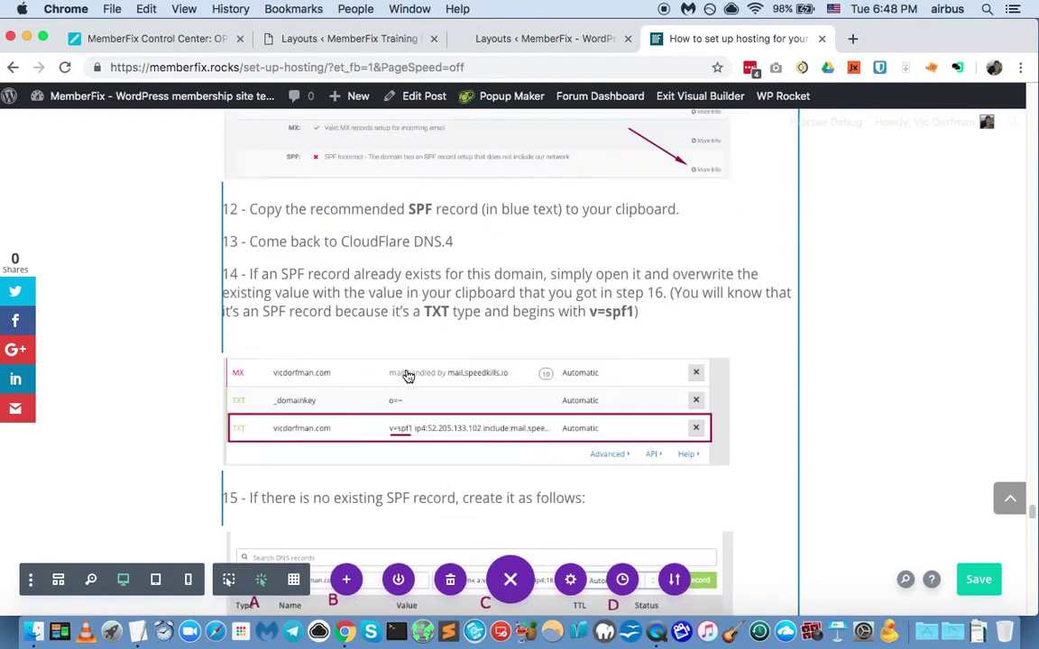
{"action": "scroll", "coordinate": [409, 378], "scroll_direction": "up", "scroll_amount": 15}
{"action": "scroll", "coordinate": [407, 383], "scroll_direction": "up", "scroll_amount": 20}
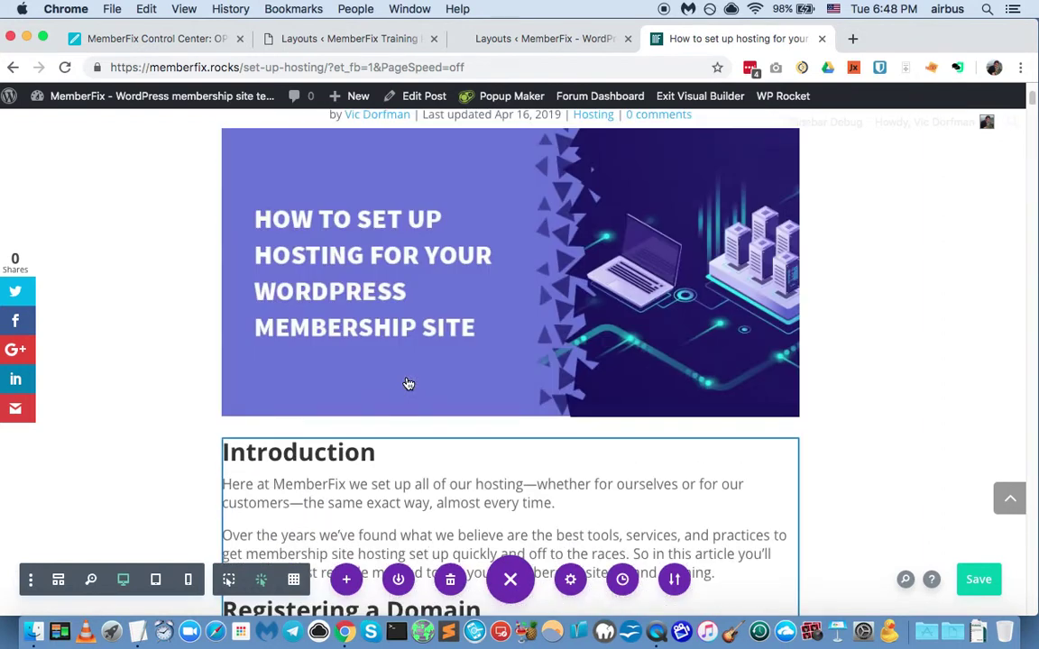
Insert the "[v2] blue info" feature row from the library between the ".com" extension paragraph and the existing info box, and check it in the post.
{"action": "scroll", "coordinate": [407, 383], "scroll_direction": "down", "scroll_amount": 8}
{"action": "scroll", "coordinate": [406, 383], "scroll_direction": "down", "scroll_amount": 10}
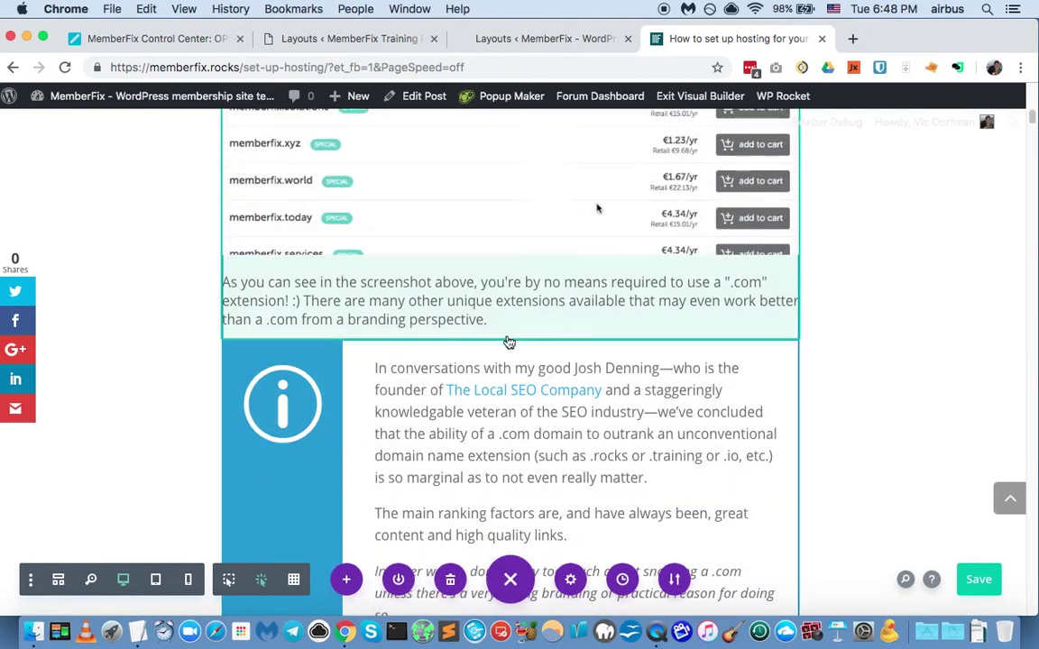
{"action": "scroll", "coordinate": [358, 397], "scroll_direction": "down", "scroll_amount": 2}
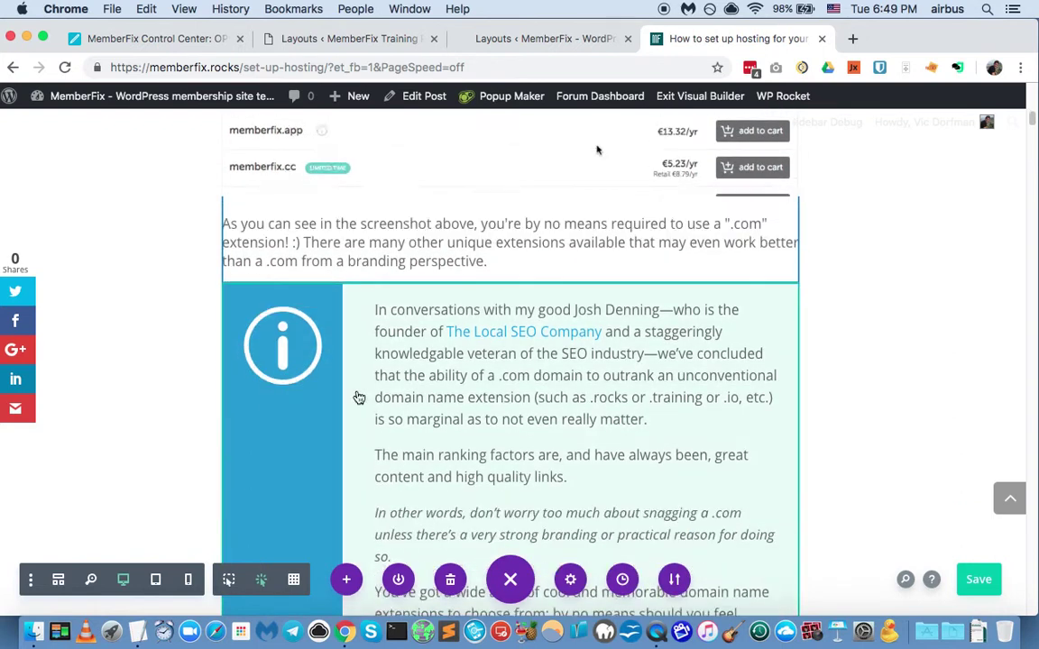
{"action": "scroll", "coordinate": [359, 398], "scroll_direction": "down", "scroll_amount": 1}
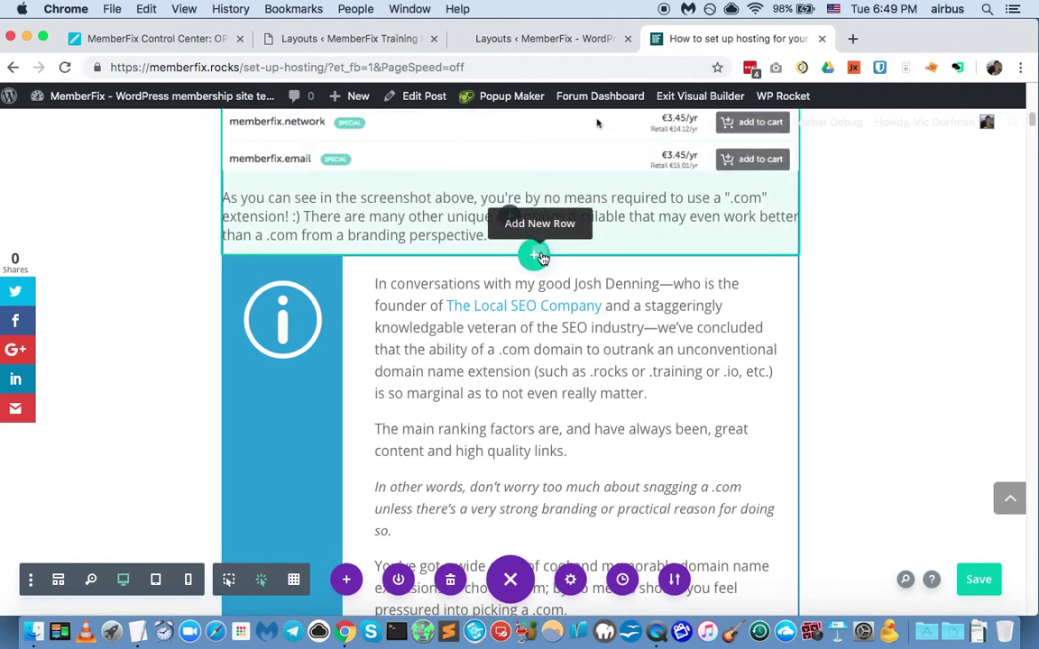
{"action": "left_click", "coordinate": [536, 256]}
{"action": "left_click", "coordinate": [522, 338]}
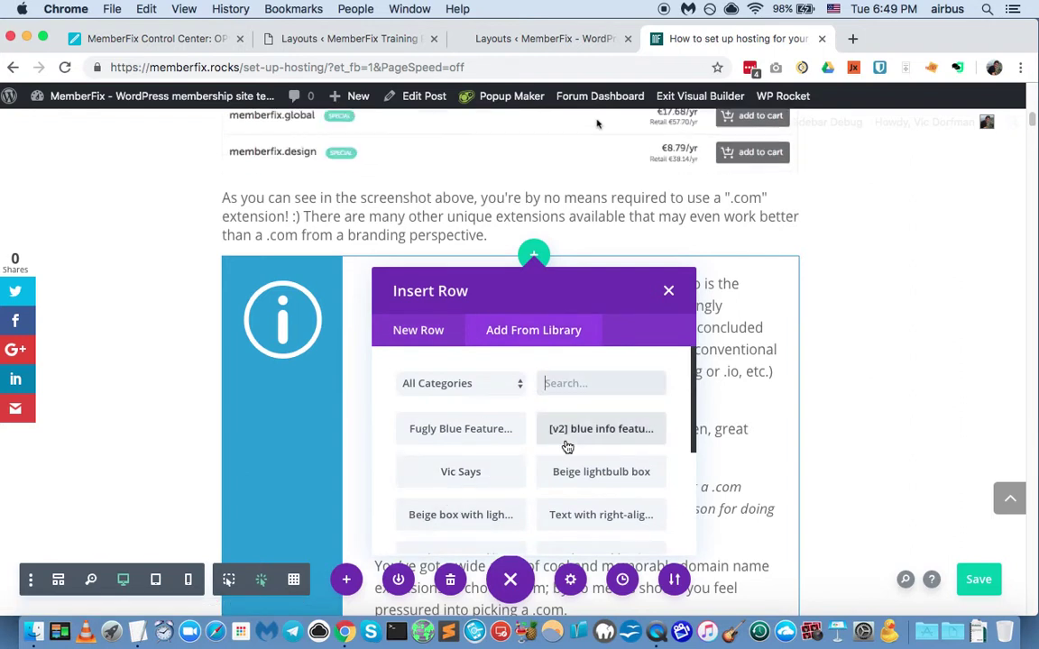
{"action": "left_click", "coordinate": [619, 431]}
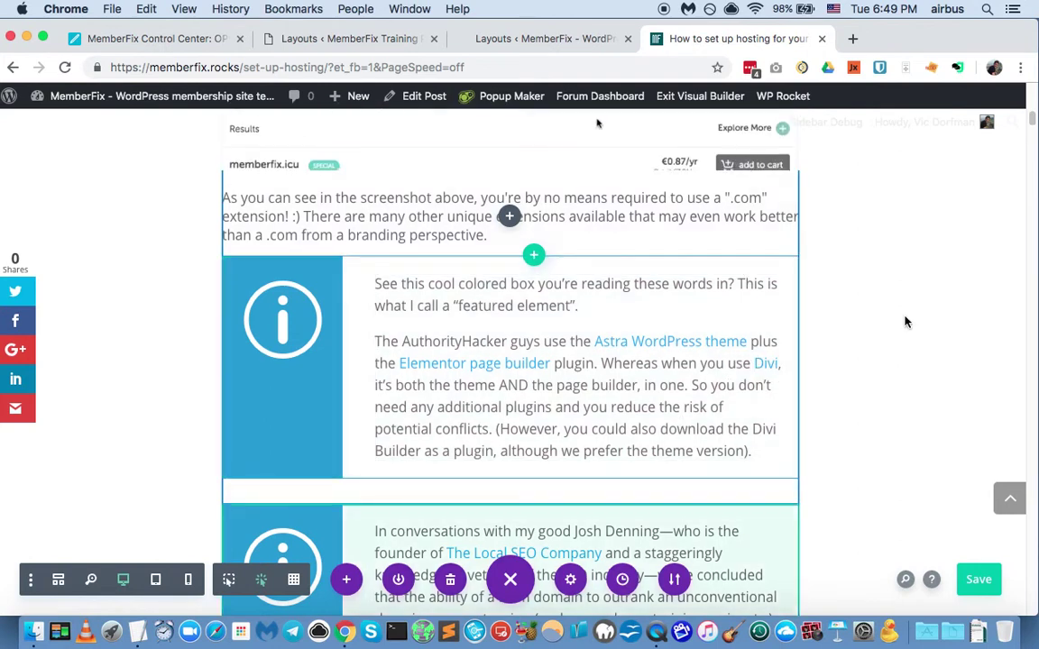
{"action": "scroll", "coordinate": [944, 348], "scroll_direction": "down", "scroll_amount": 4}
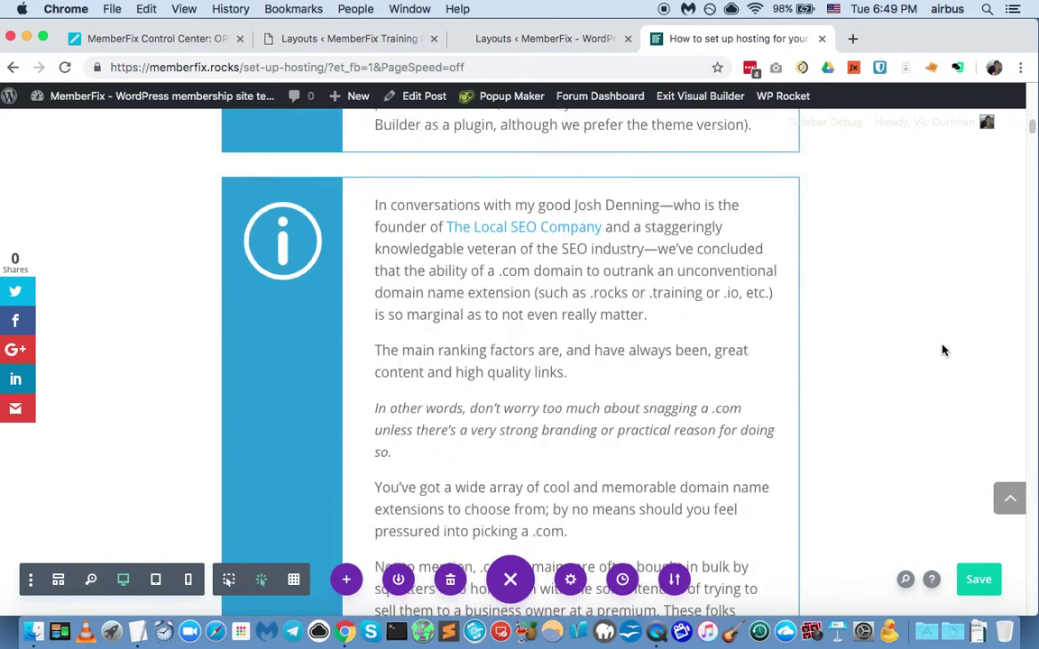
{"action": "scroll", "coordinate": [943, 350], "scroll_direction": "down", "scroll_amount": 8}
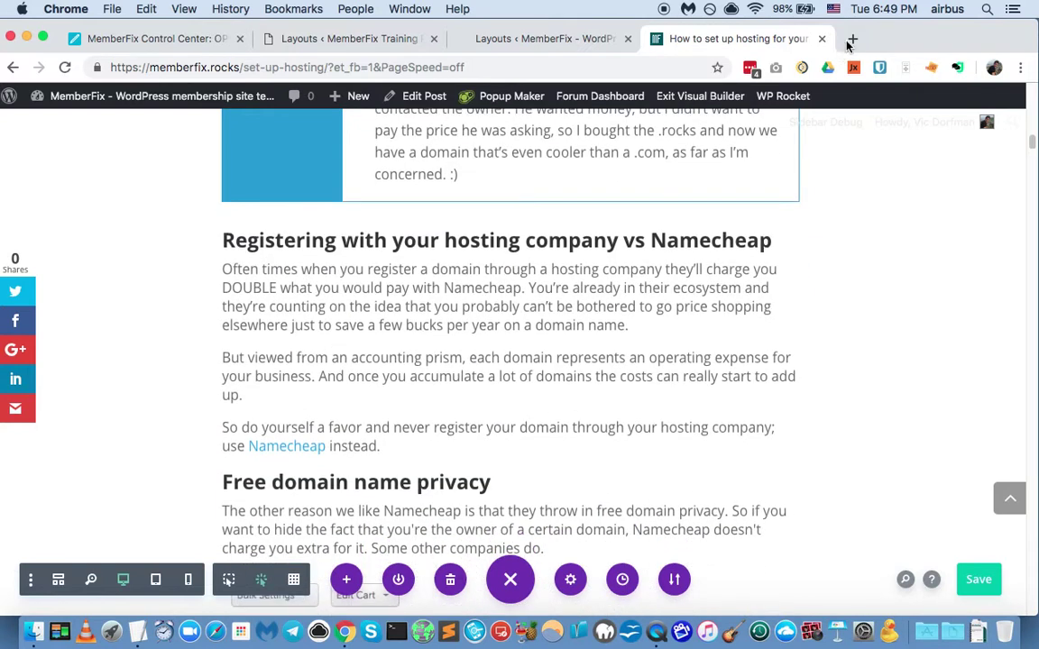
Open authorityhacker.com in a new browser tab.
{"action": "left_click", "coordinate": [848, 41]}
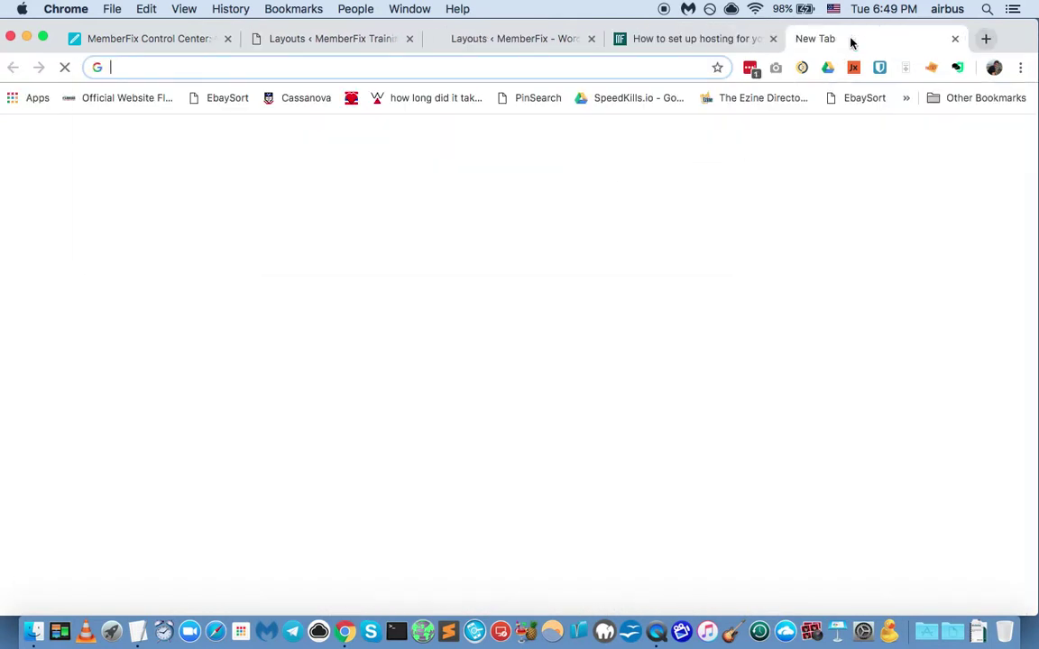
{"action": "type", "text": "authorityhacker."}
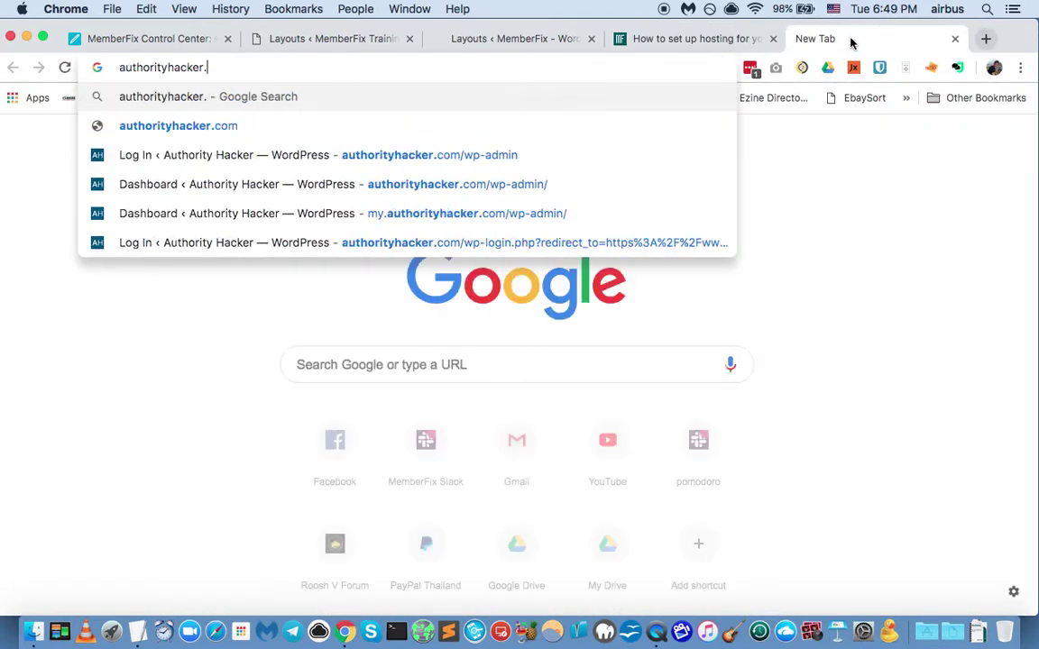
{"action": "type", "text": "com"}
{"action": "key", "text": "Return"}
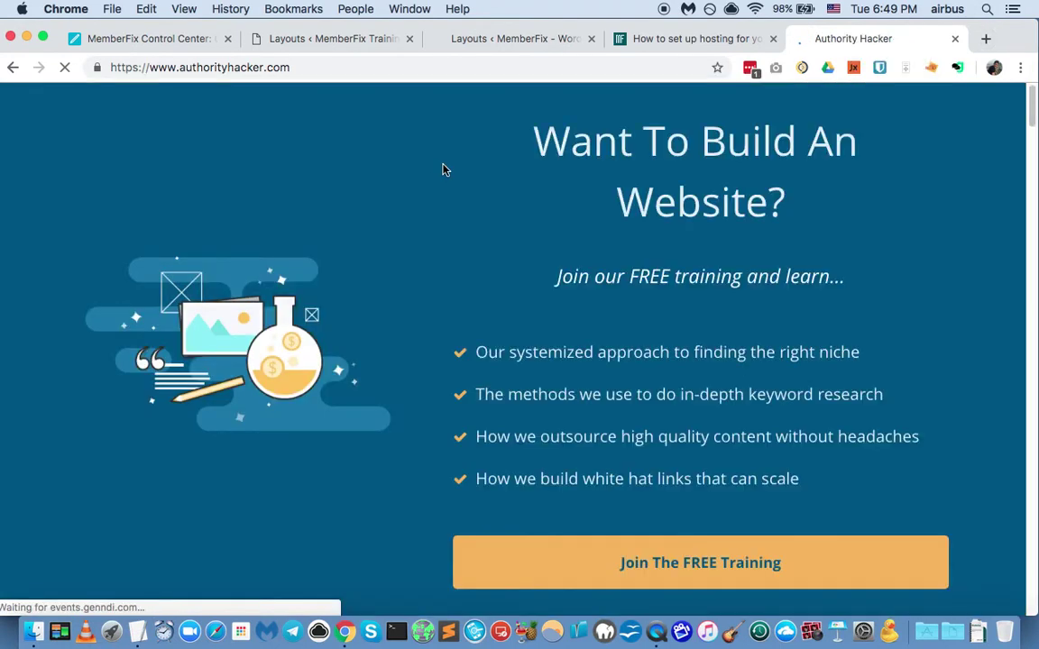
Examine the design of the Authority Hacker home page, including its What We Do cards and popular post thumbnails.
{"action": "scroll", "coordinate": [254, 234], "scroll_direction": "down", "scroll_amount": 10}
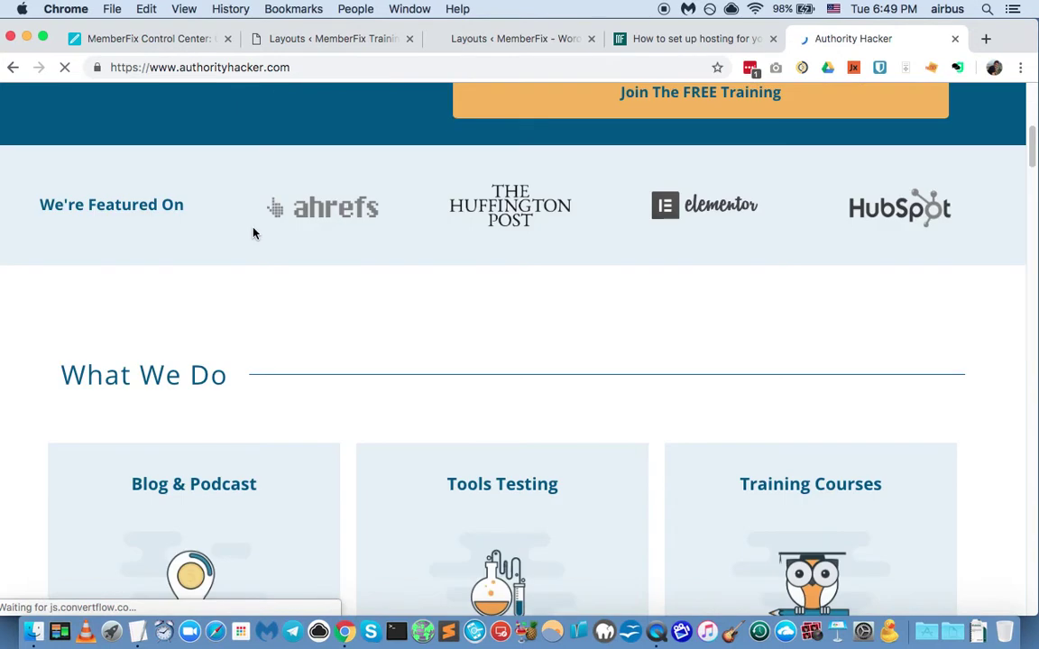
{"action": "scroll", "coordinate": [254, 234], "scroll_direction": "down", "scroll_amount": 1}
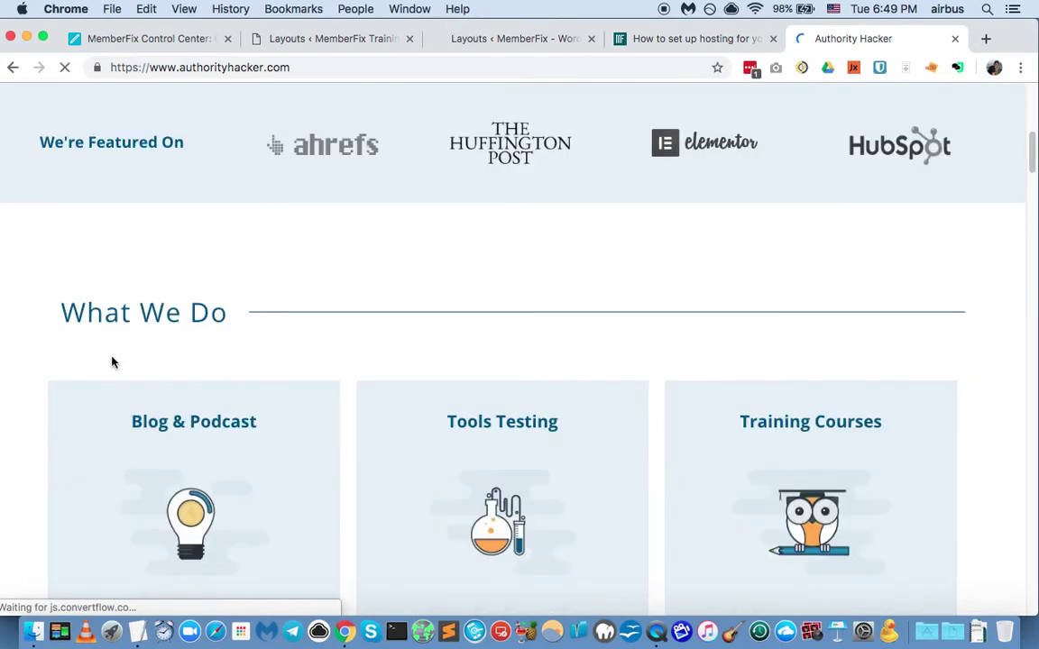
{"action": "right_click", "coordinate": [112, 363]}
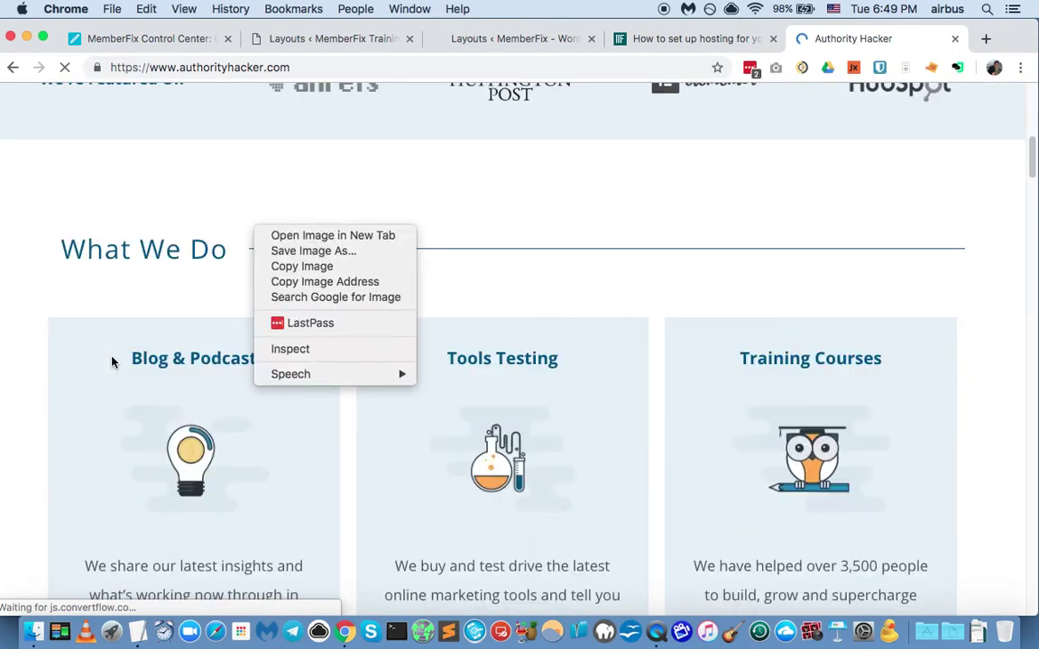
{"action": "left_click", "coordinate": [41, 372]}
{"action": "scroll", "coordinate": [41, 371], "scroll_direction": "down", "scroll_amount": 3}
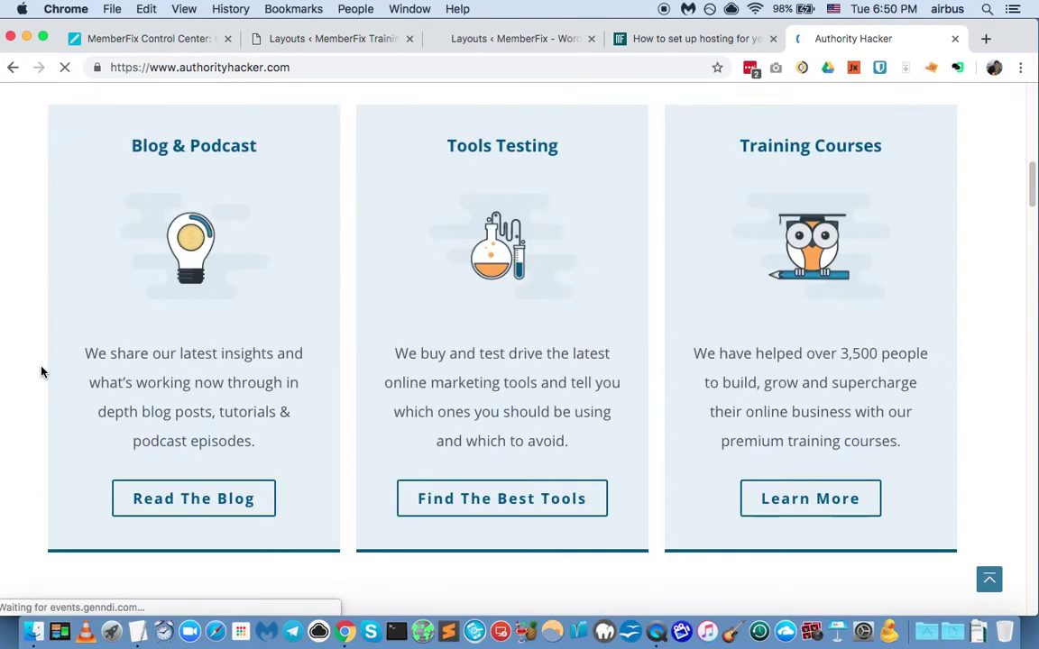
{"action": "scroll", "coordinate": [40, 372], "scroll_direction": "down", "scroll_amount": 2}
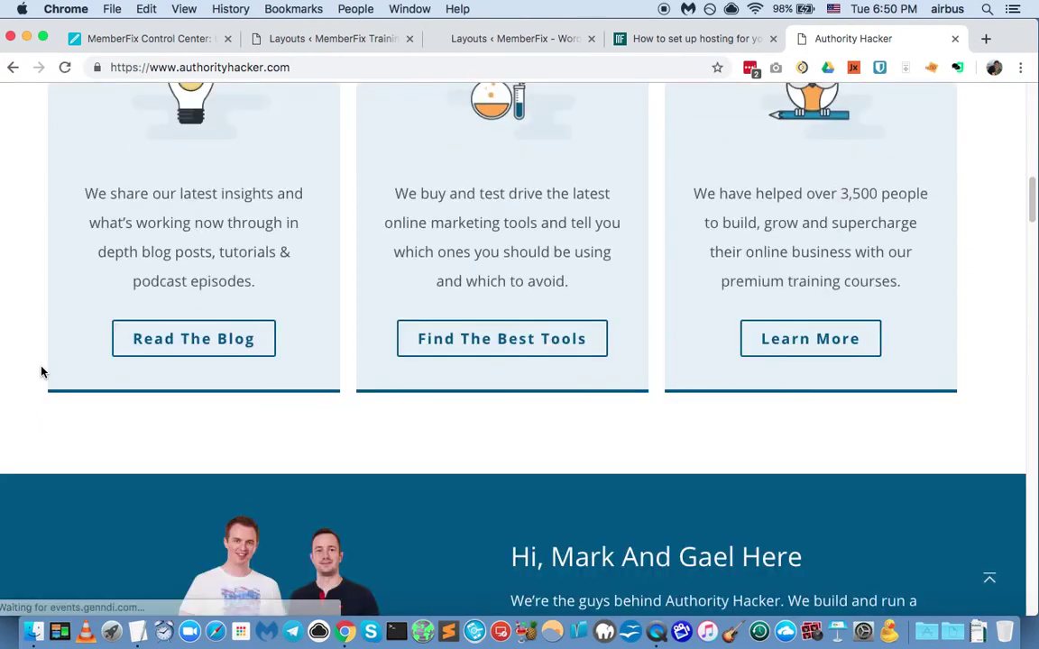
{"action": "scroll", "coordinate": [40, 372], "scroll_direction": "down", "scroll_amount": 10}
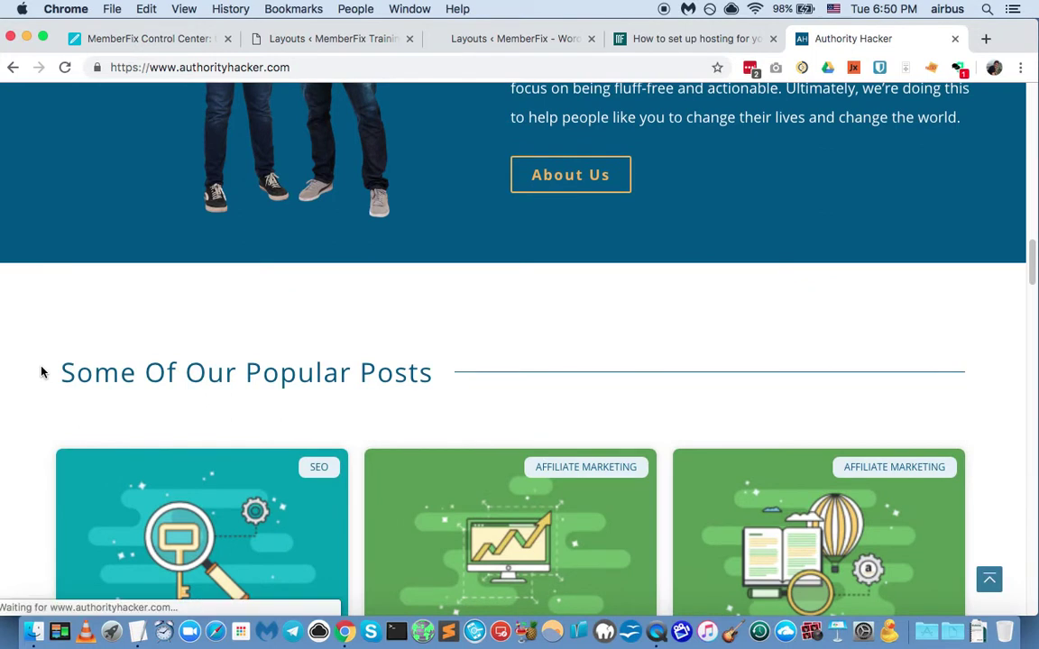
{"action": "scroll", "coordinate": [21, 404], "scroll_direction": "down", "scroll_amount": 2}
{"action": "scroll", "coordinate": [21, 404], "scroll_direction": "down", "scroll_amount": 2}
{"action": "scroll", "coordinate": [20, 404], "scroll_direction": "down", "scroll_amount": 2}
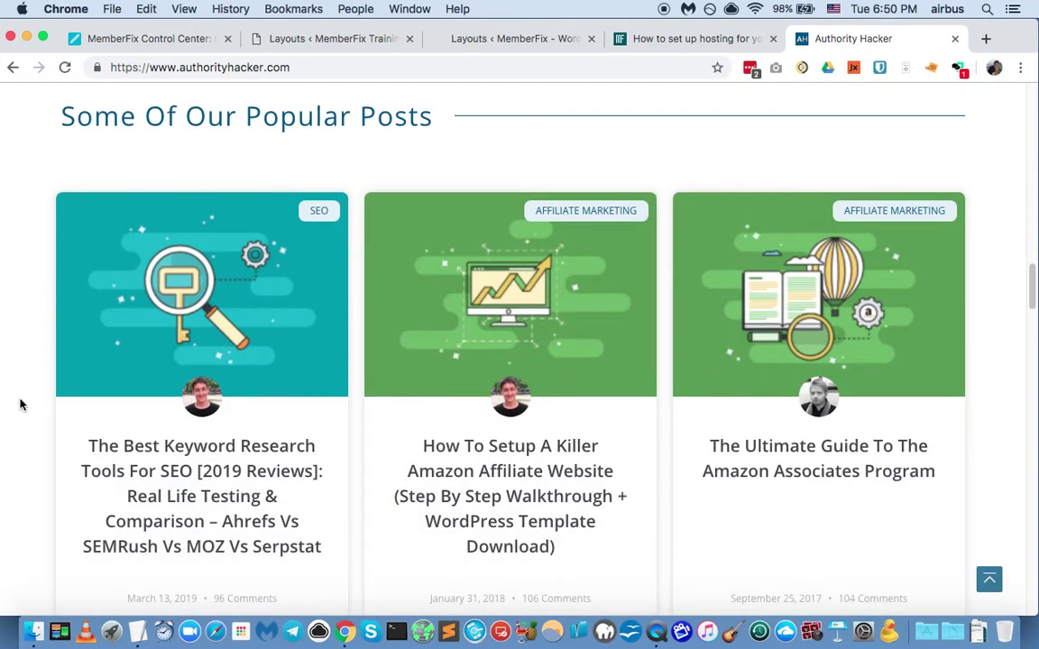
{"action": "scroll", "coordinate": [21, 404], "scroll_direction": "down", "scroll_amount": 2}
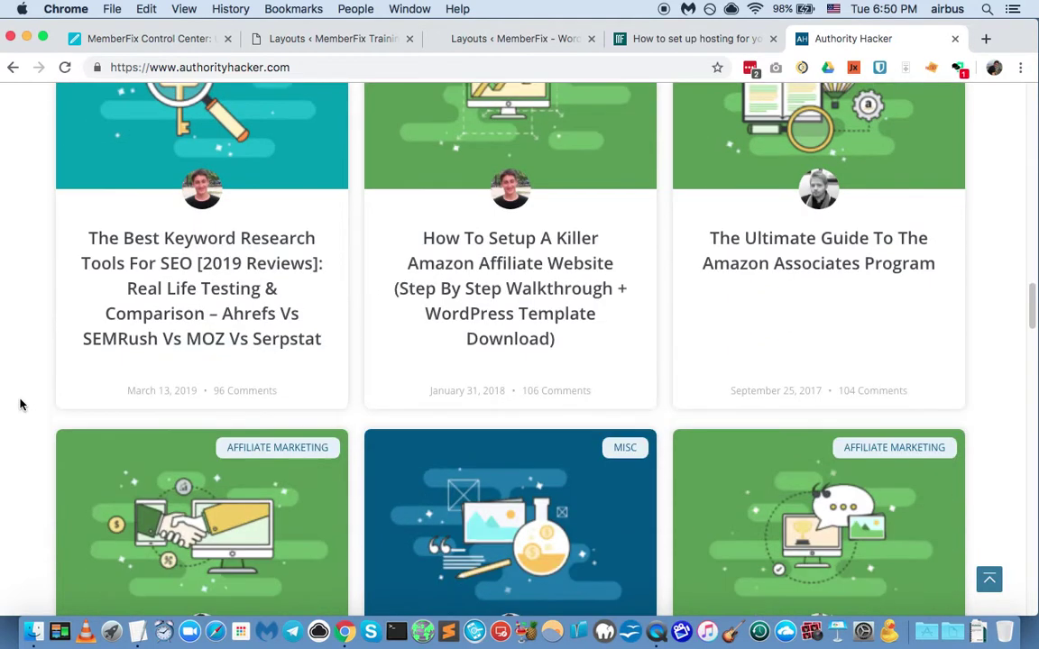
{"action": "scroll", "coordinate": [20, 404], "scroll_direction": "down", "scroll_amount": 1}
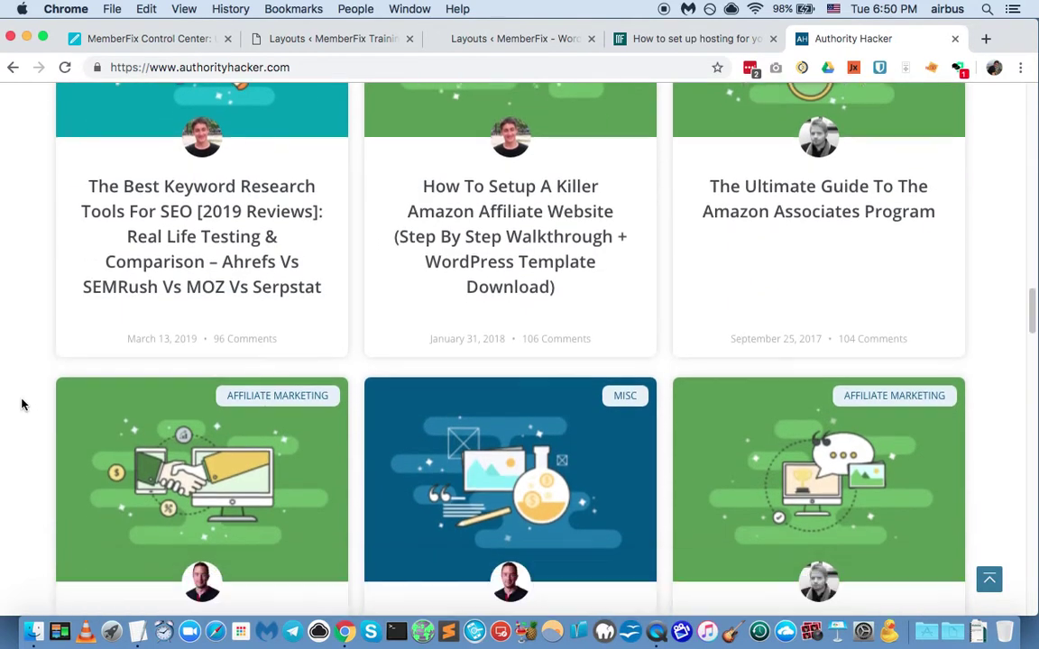
{"action": "scroll", "coordinate": [23, 403], "scroll_direction": "down", "scroll_amount": 4}
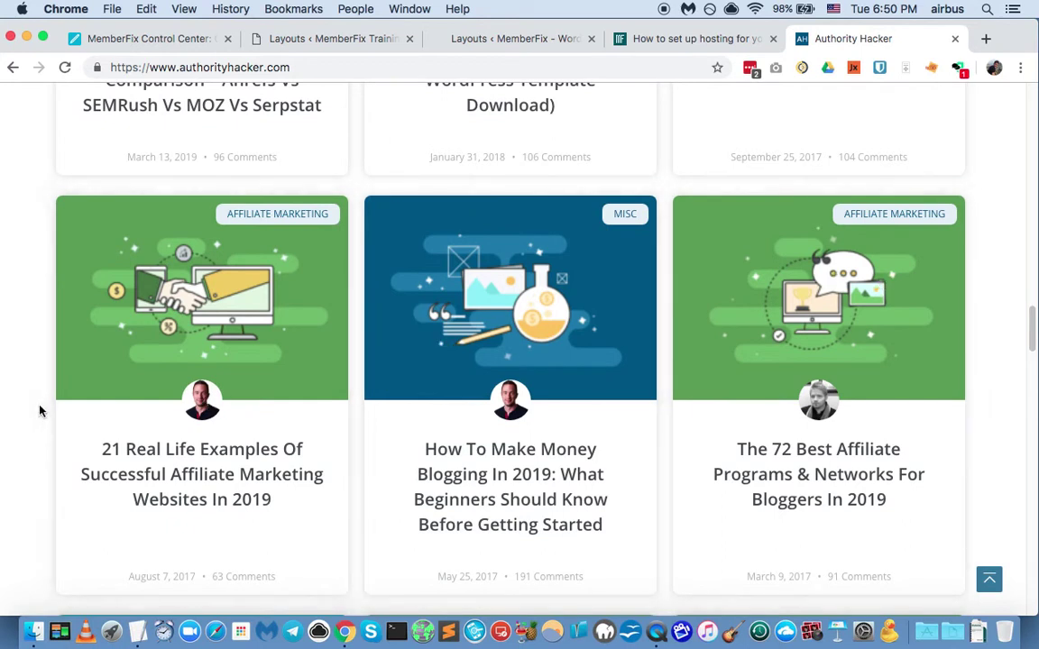
{"action": "scroll", "coordinate": [40, 411], "scroll_direction": "down", "scroll_amount": 10}
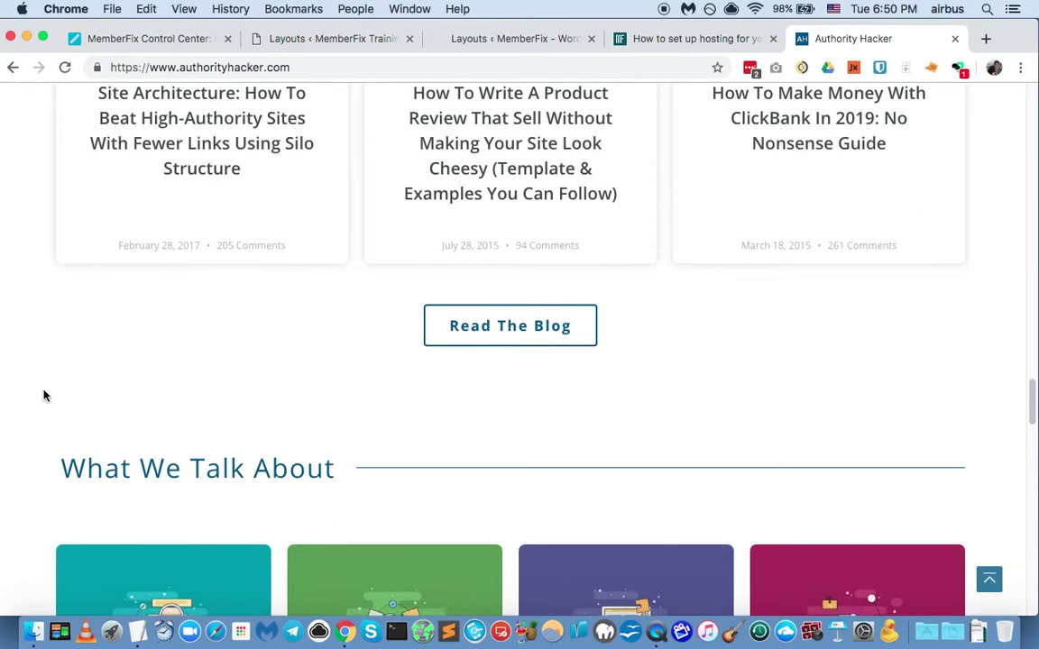
Examine the What We Talk About category cards, testimonials, free training banner and footer of the Authority Hacker home page.
{"action": "scroll", "coordinate": [43, 395], "scroll_direction": "down", "scroll_amount": 5}
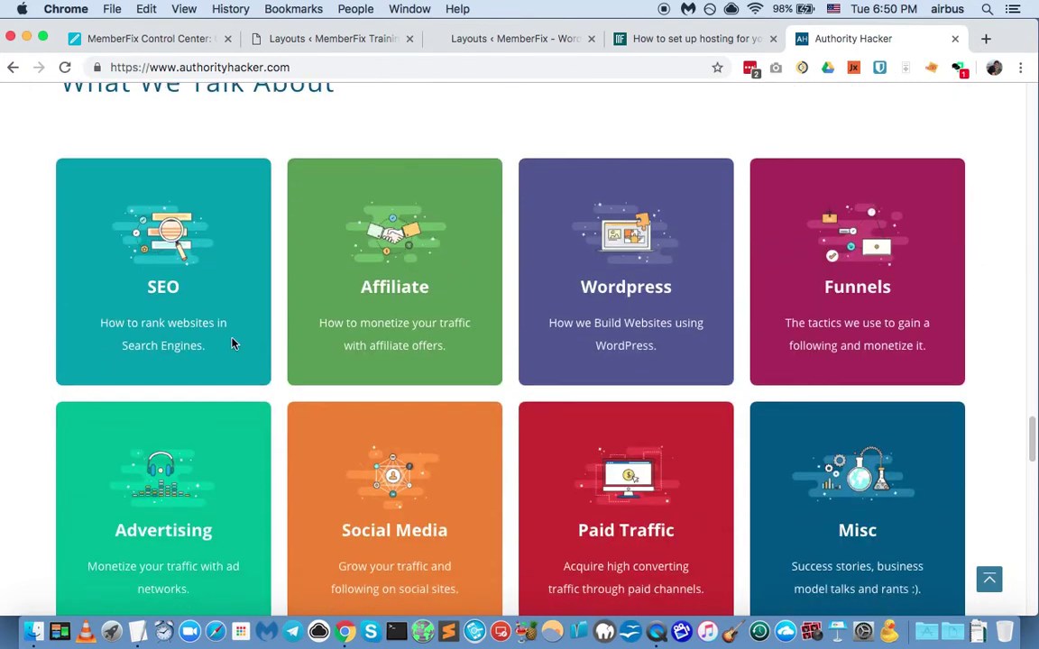
{"action": "mouse_move", "coordinate": [102, 322]}
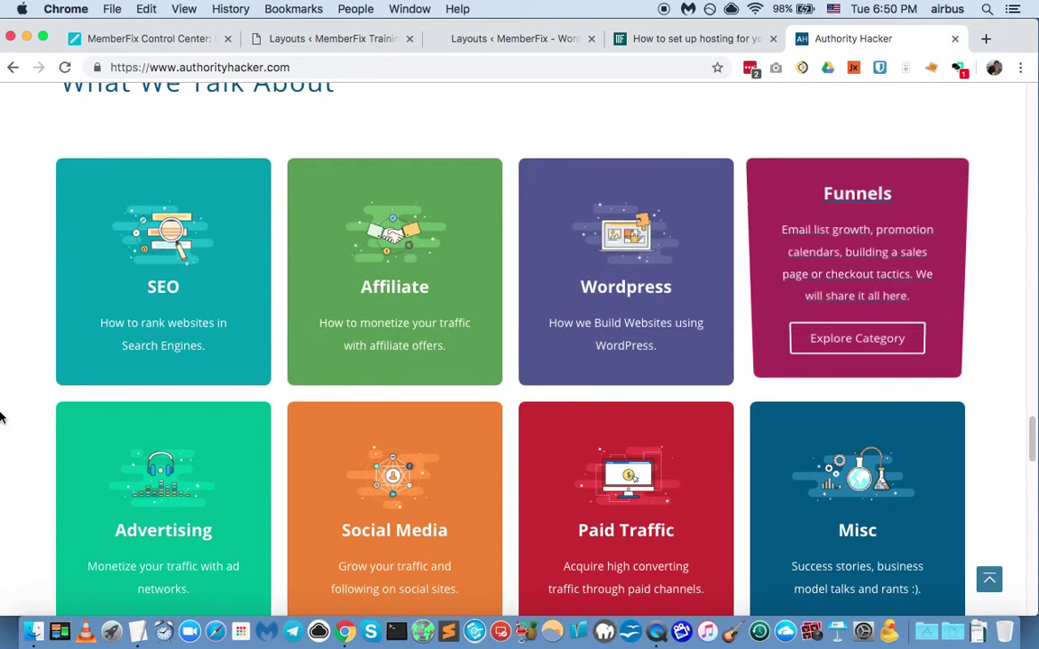
{"action": "scroll", "coordinate": [39, 413], "scroll_direction": "down", "scroll_amount": 15}
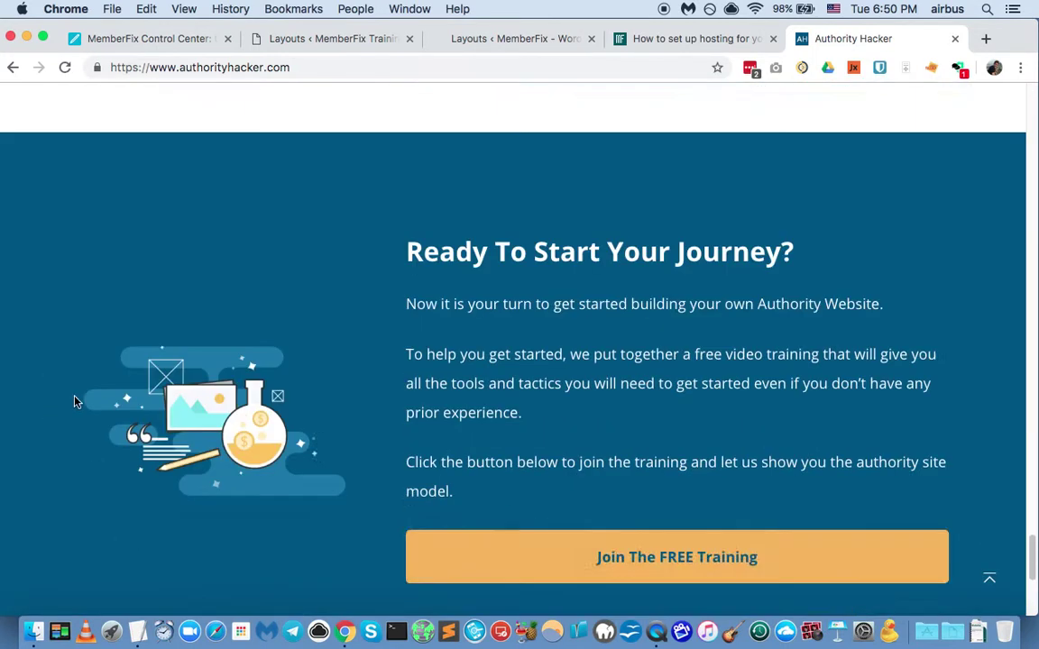
{"action": "scroll", "coordinate": [75, 402], "scroll_direction": "up", "scroll_amount": 1}
{"action": "scroll", "coordinate": [76, 402], "scroll_direction": "down", "scroll_amount": 5}
{"action": "scroll", "coordinate": [114, 323], "scroll_direction": "up", "scroll_amount": 4}
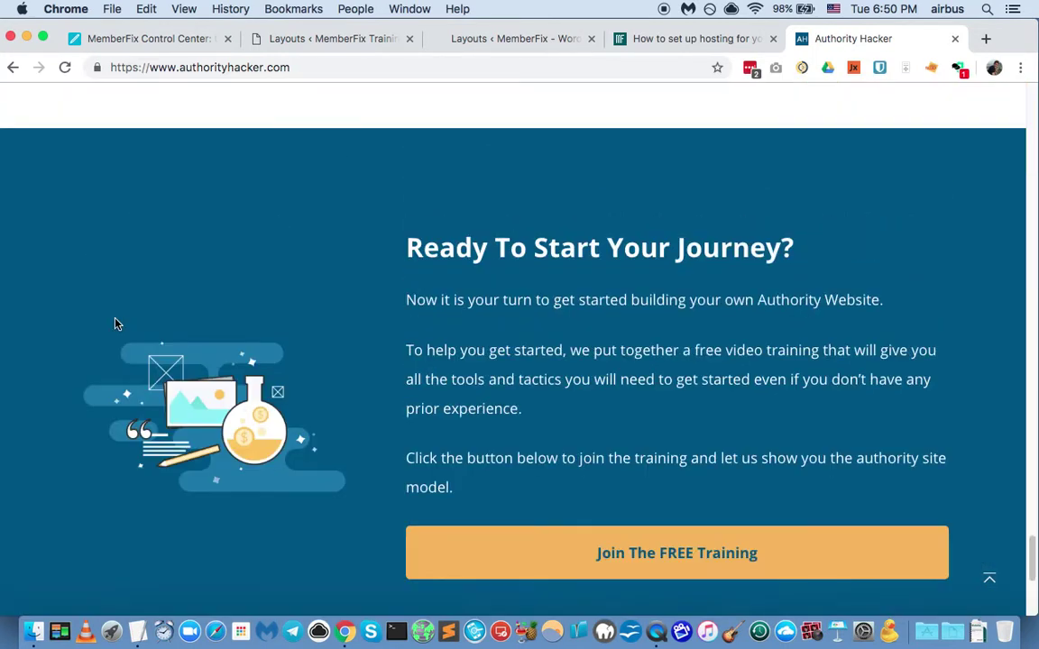
{"action": "scroll", "coordinate": [115, 322], "scroll_direction": "up", "scroll_amount": 20}
{"action": "scroll", "coordinate": [473, 291], "scroll_direction": "down", "scroll_amount": 4}
{"action": "scroll", "coordinate": [683, 258], "scroll_direction": "down", "scroll_amount": 15}
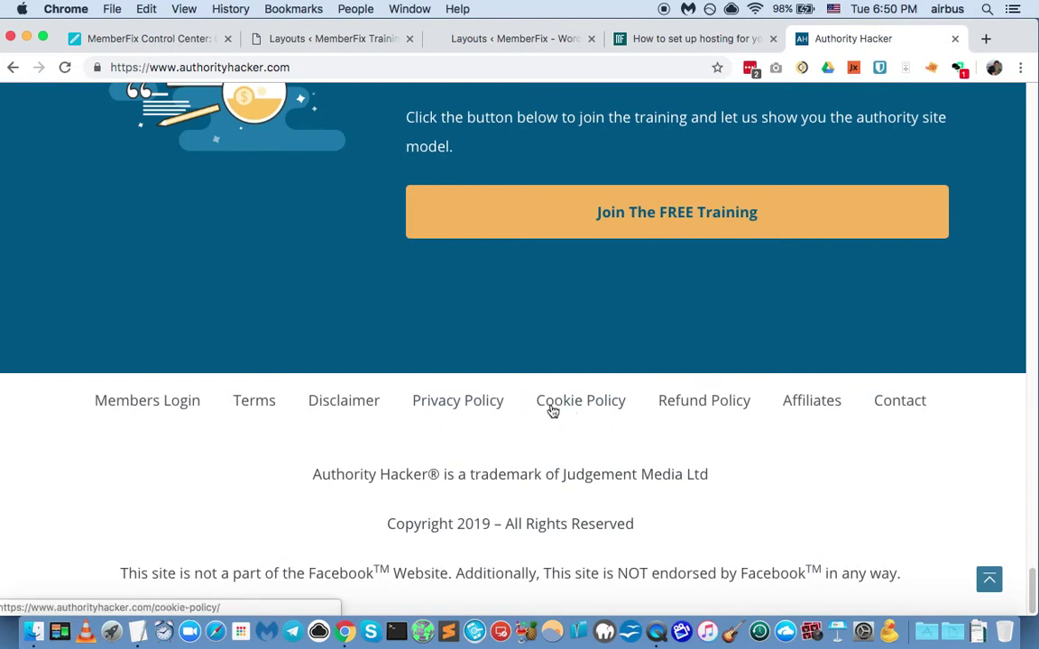
{"action": "scroll", "coordinate": [483, 275], "scroll_direction": "up", "scroll_amount": 12}
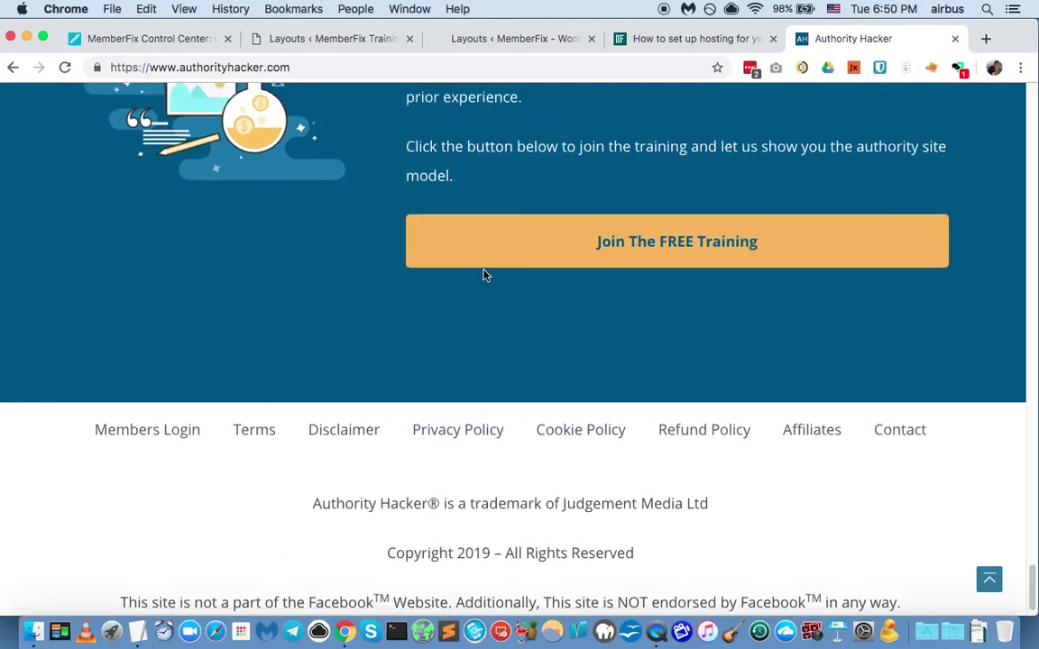
{"action": "scroll", "coordinate": [434, 258], "scroll_direction": "up", "scroll_amount": 2}
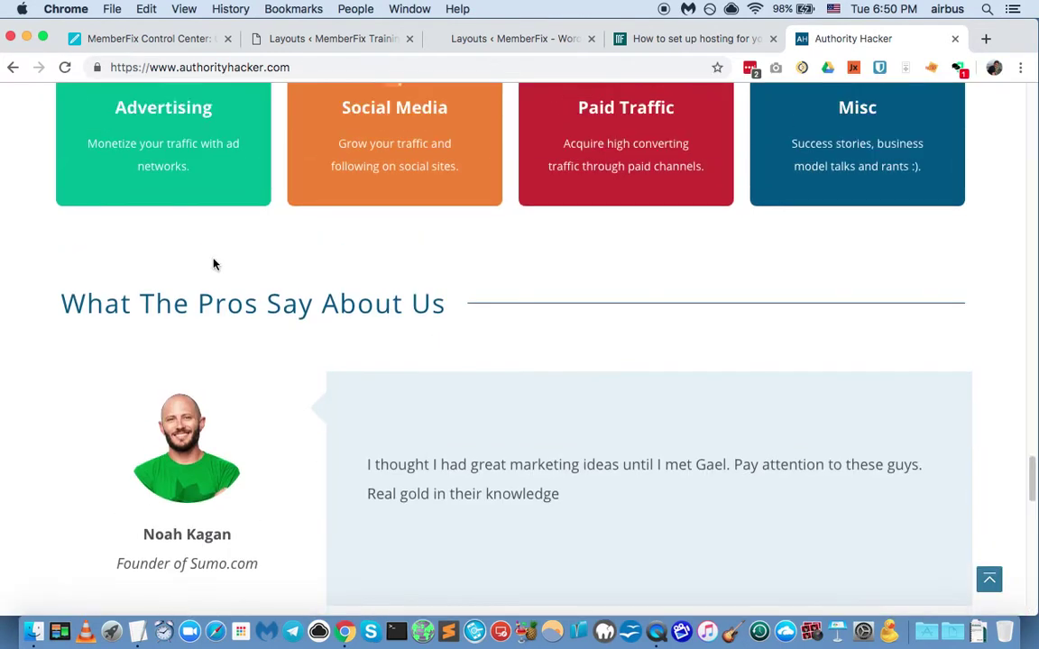
Open the Advertising category from its card and review the page's header, post and podcast sections.
{"action": "scroll", "coordinate": [169, 202], "scroll_direction": "up", "scroll_amount": 1}
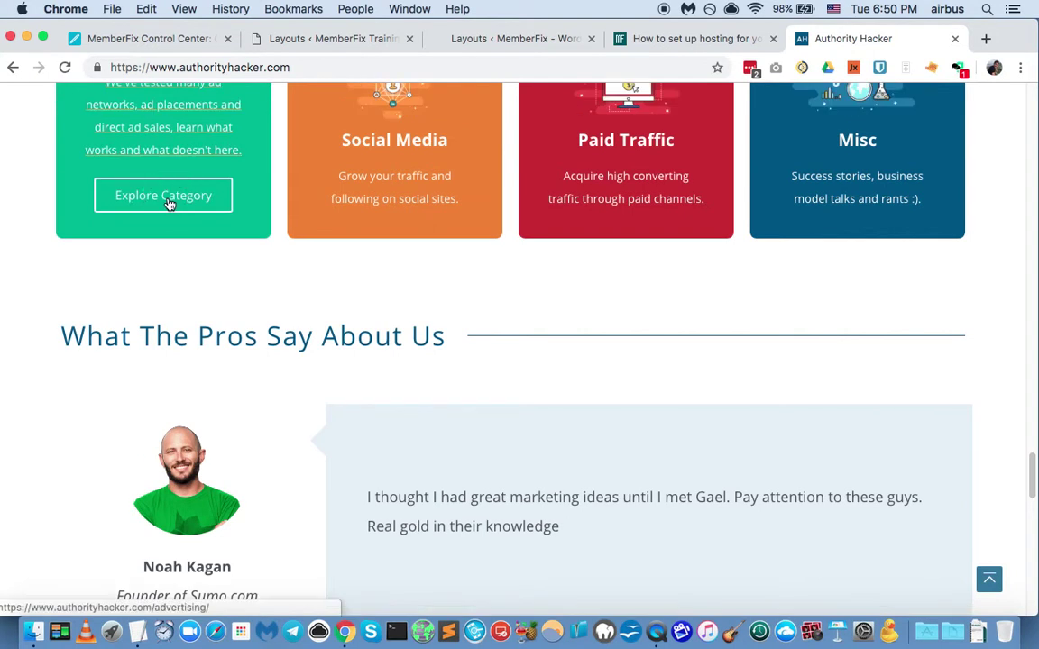
{"action": "left_click", "coordinate": [168, 202]}
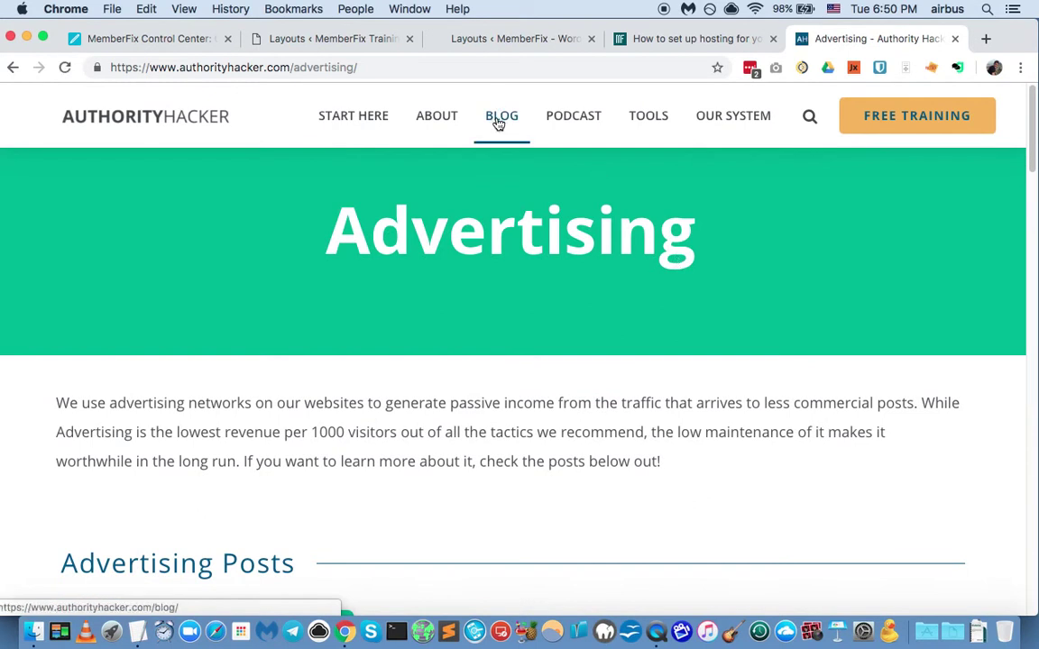
{"action": "scroll", "coordinate": [335, 319], "scroll_direction": "down", "scroll_amount": 1}
{"action": "scroll", "coordinate": [245, 358], "scroll_direction": "down", "scroll_amount": 10}
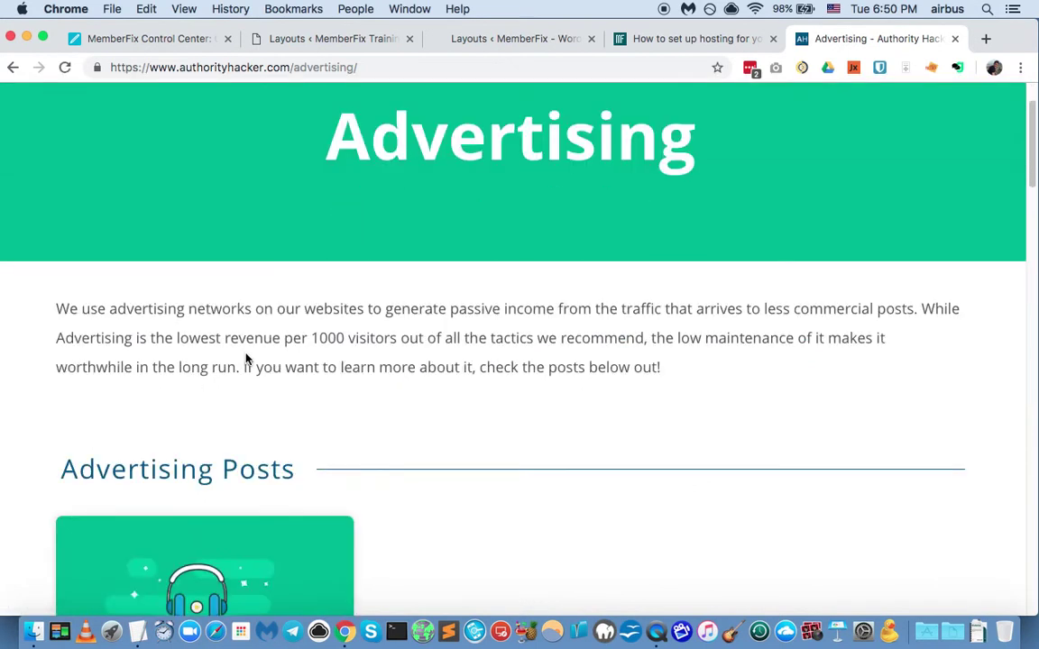
{"action": "scroll", "coordinate": [183, 386], "scroll_direction": "down", "scroll_amount": 15}
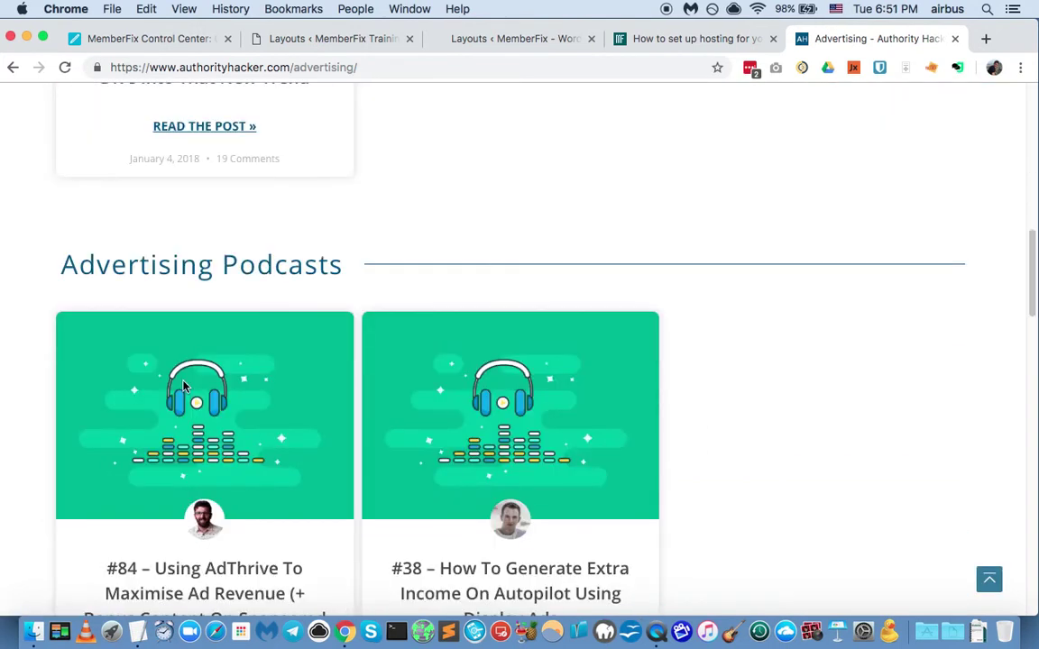
{"action": "scroll", "coordinate": [183, 386], "scroll_direction": "down", "scroll_amount": 8}
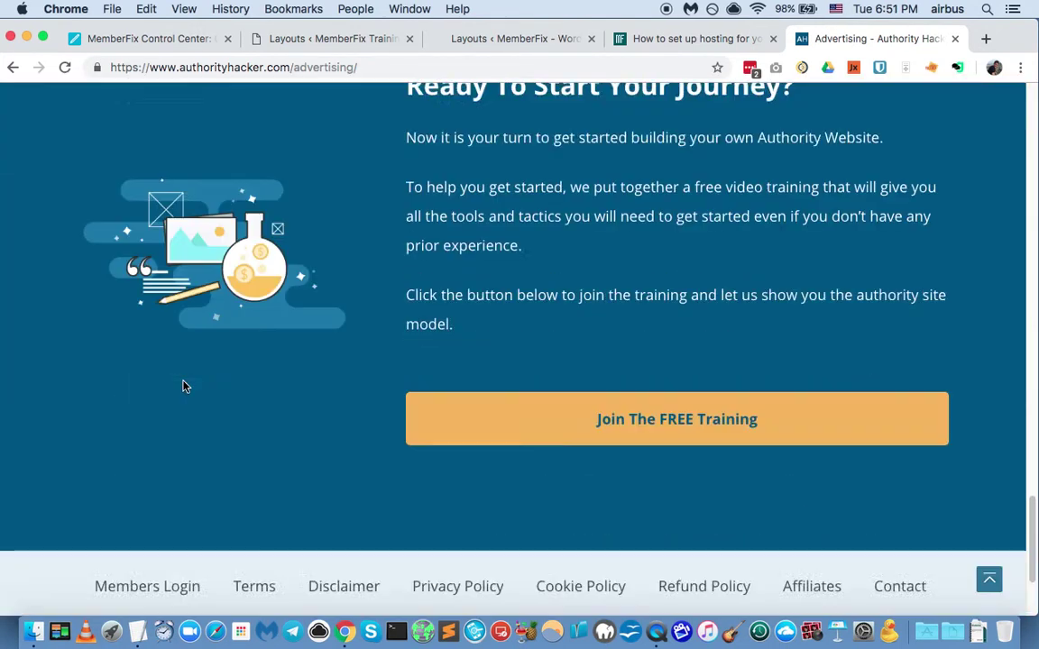
{"action": "scroll", "coordinate": [183, 386], "scroll_direction": "up", "scroll_amount": 15}
{"action": "scroll", "coordinate": [183, 386], "scroll_direction": "up", "scroll_amount": 15}
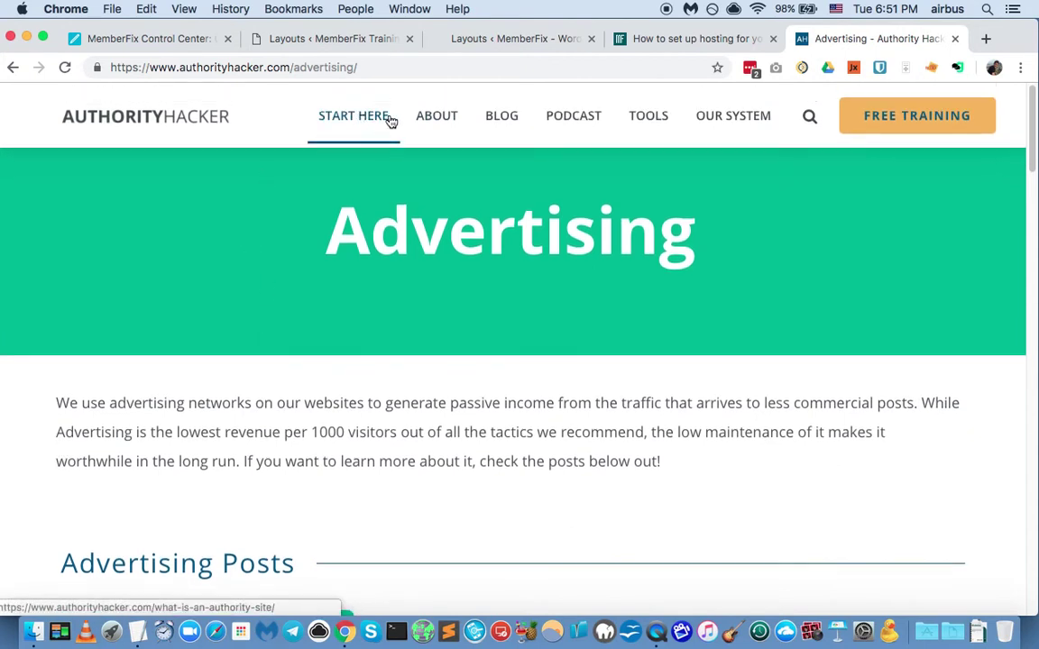
Open the "Elementor Page Builder Review & Tutorial 2019" post from the site's blog and decline the free training offer.
{"action": "left_click", "coordinate": [495, 116]}
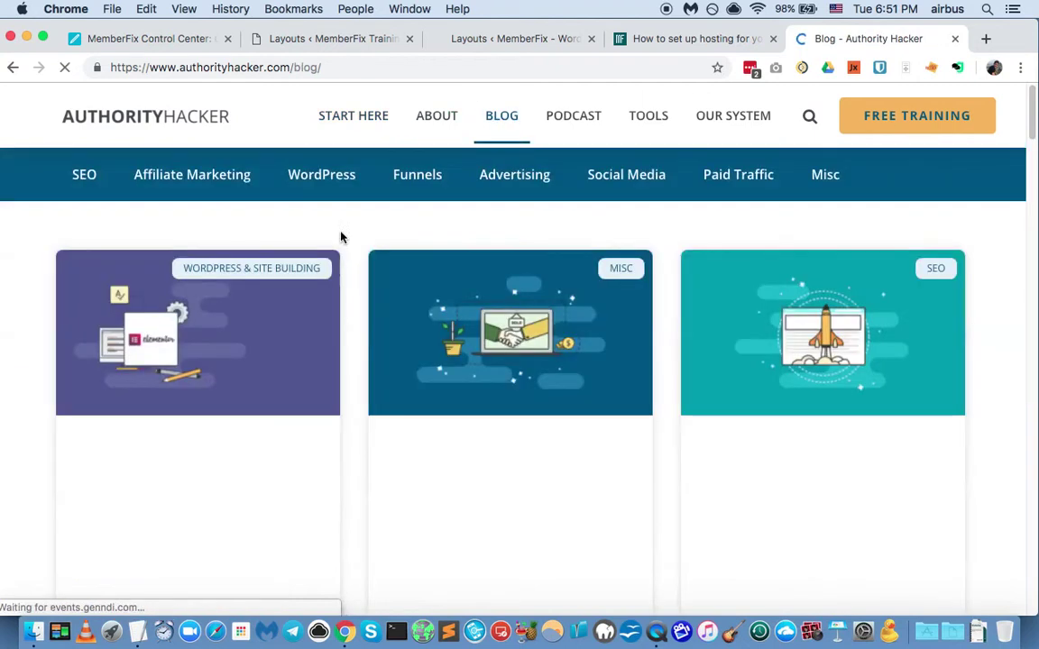
{"action": "scroll", "coordinate": [97, 373], "scroll_direction": "down", "scroll_amount": 1}
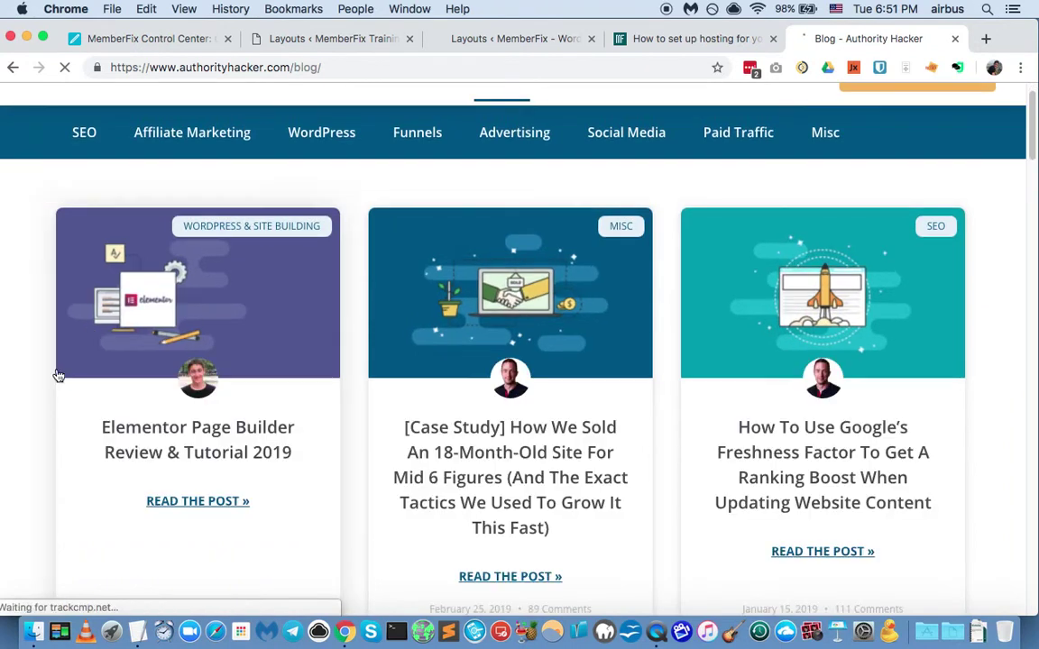
{"action": "scroll", "coordinate": [97, 419], "scroll_direction": "down", "scroll_amount": 2}
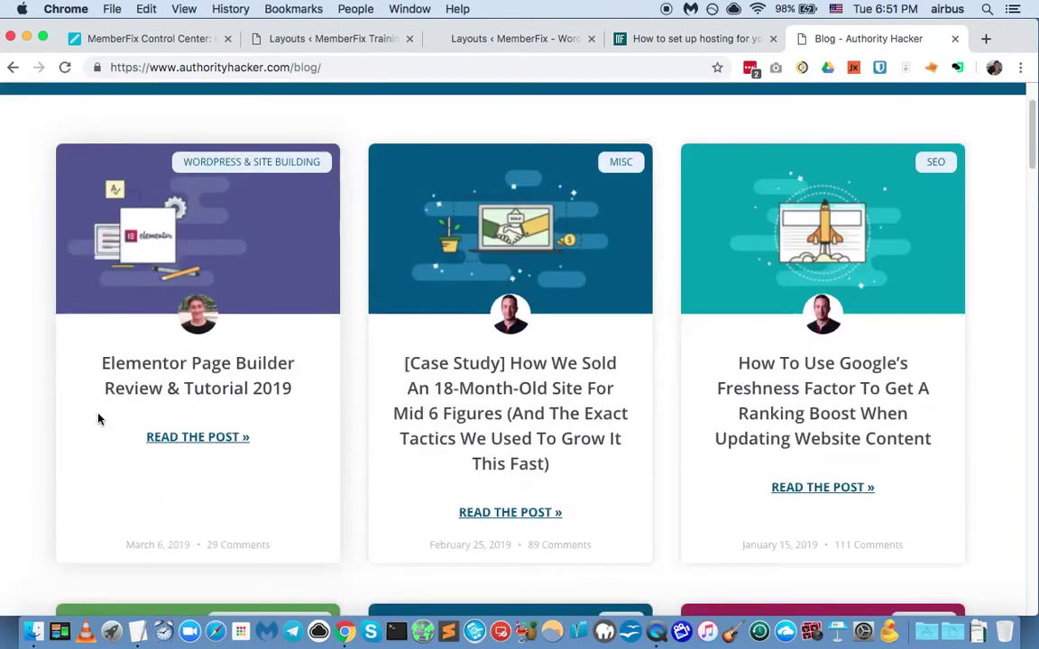
{"action": "left_click", "coordinate": [218, 446]}
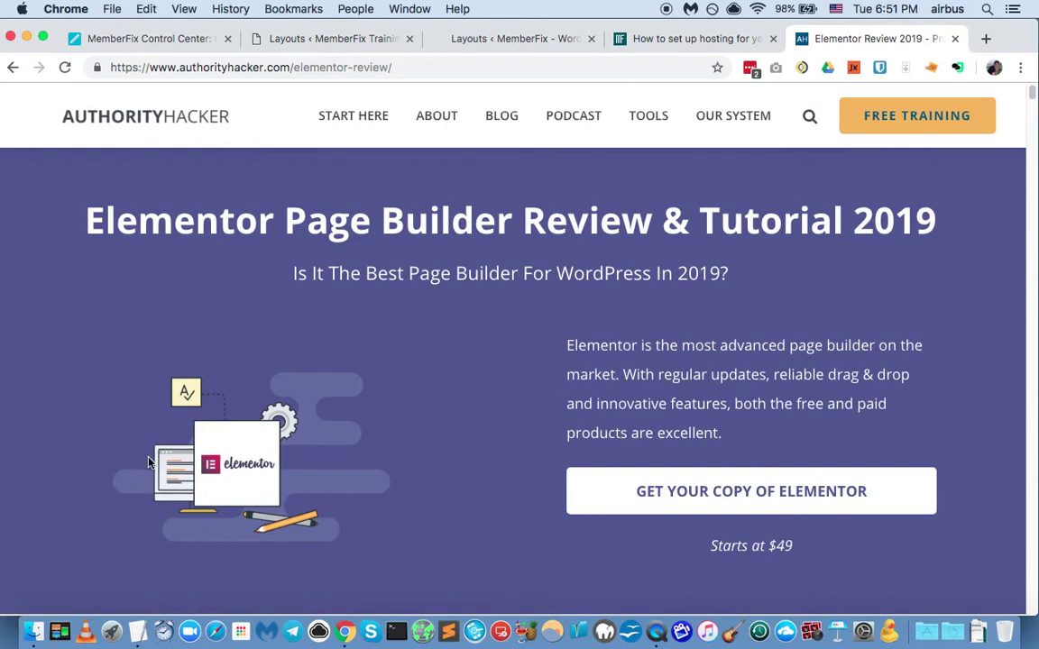
{"action": "scroll", "coordinate": [147, 465], "scroll_direction": "down", "scroll_amount": 1}
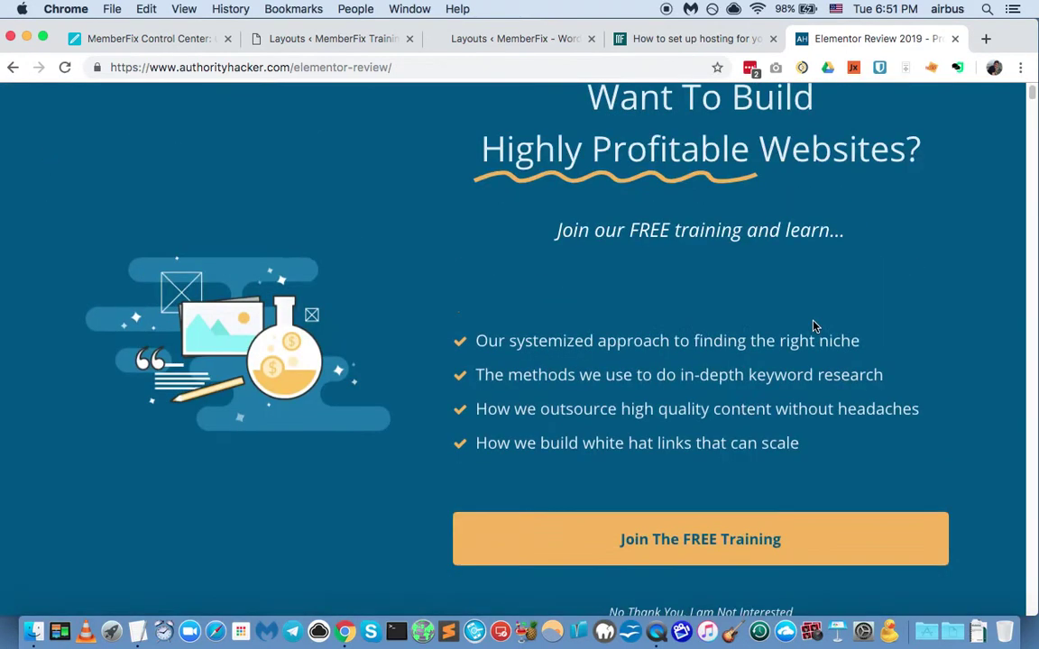
{"action": "left_click", "coordinate": [696, 612]}
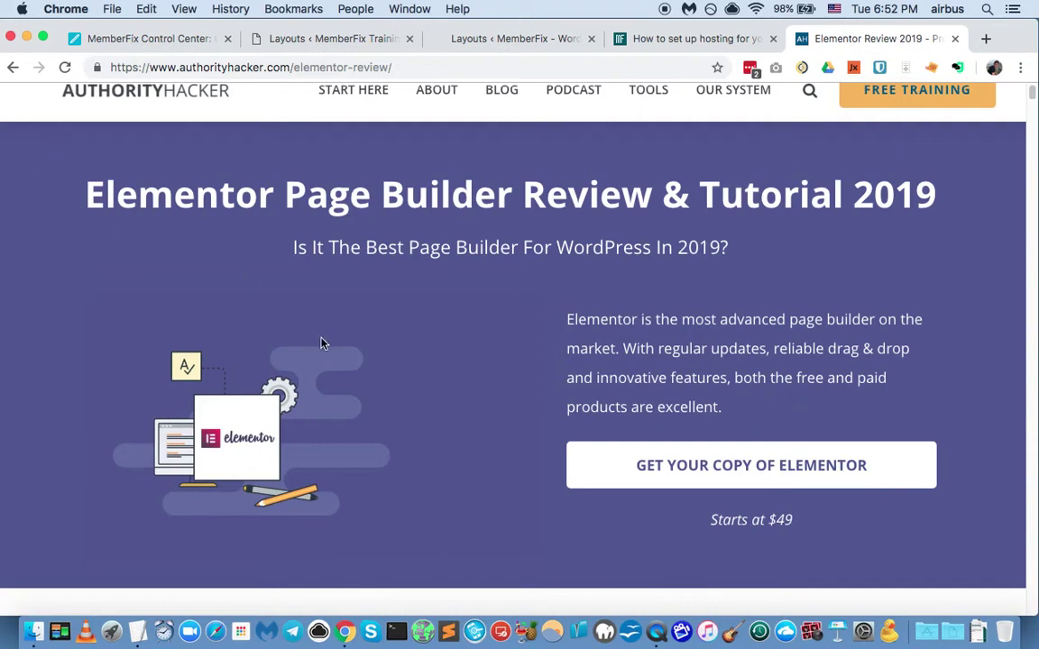
Examine the review's header section, including its title, subtitle, illustration, summary paragraph, call-to-action button and price note.
{"action": "triple_click", "coordinate": [86, 189]}
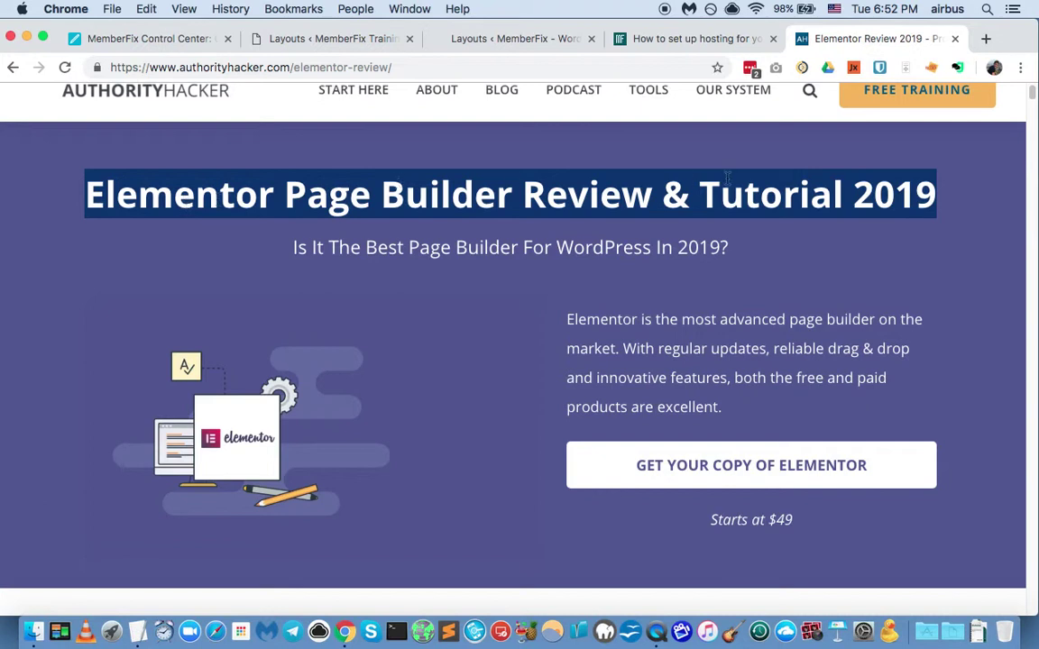
{"action": "triple_click", "coordinate": [420, 246]}
{"action": "left_click", "coordinate": [255, 280]}
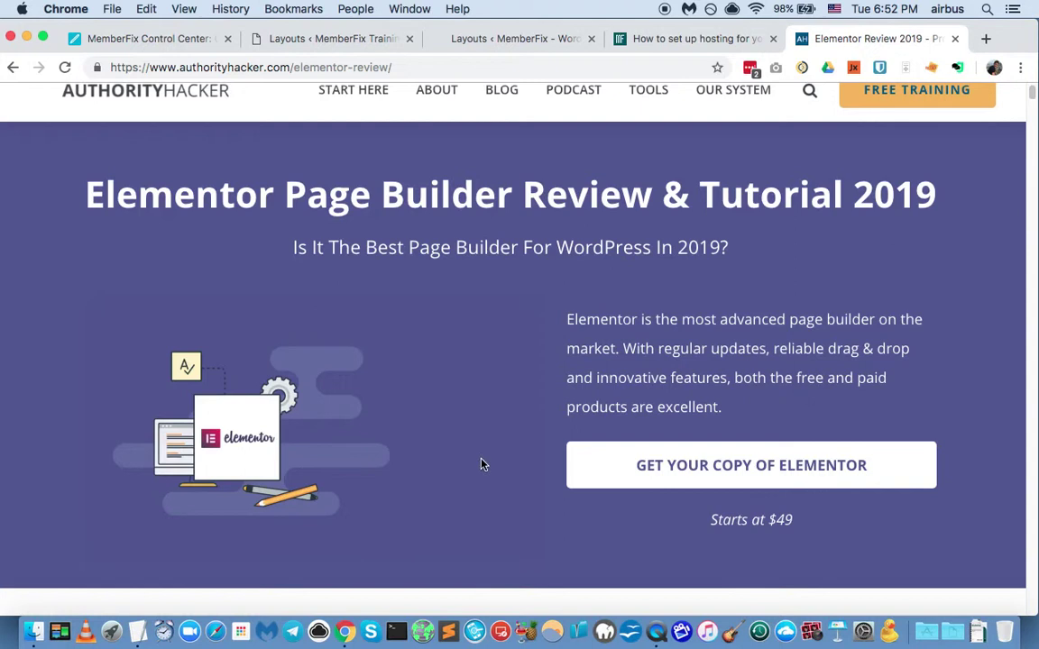
{"action": "triple_click", "coordinate": [649, 401]}
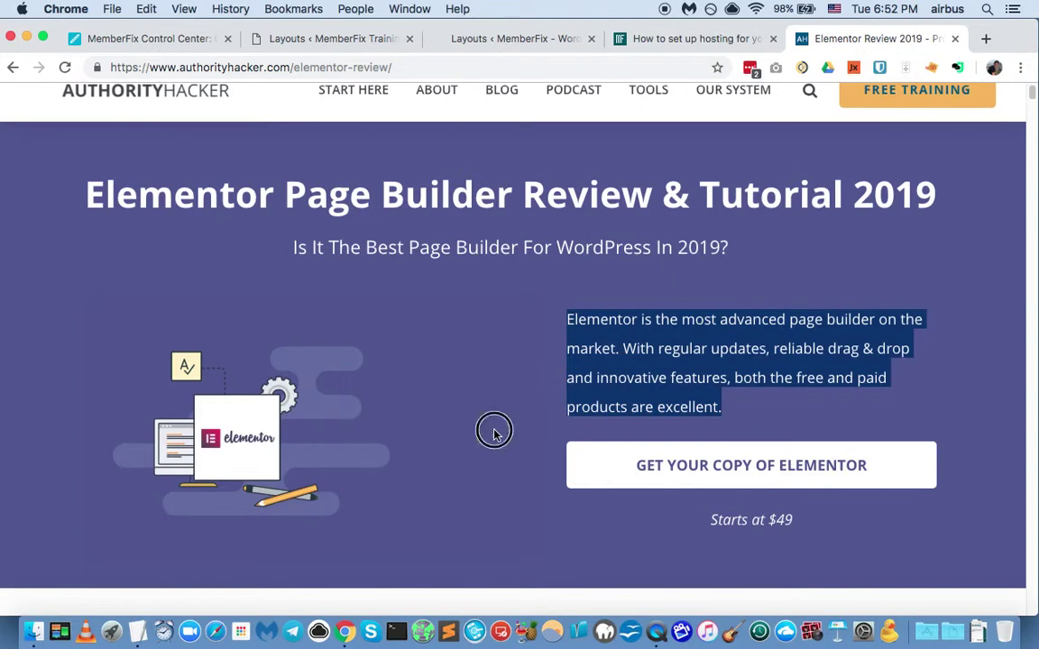
{"action": "left_click", "coordinate": [168, 405]}
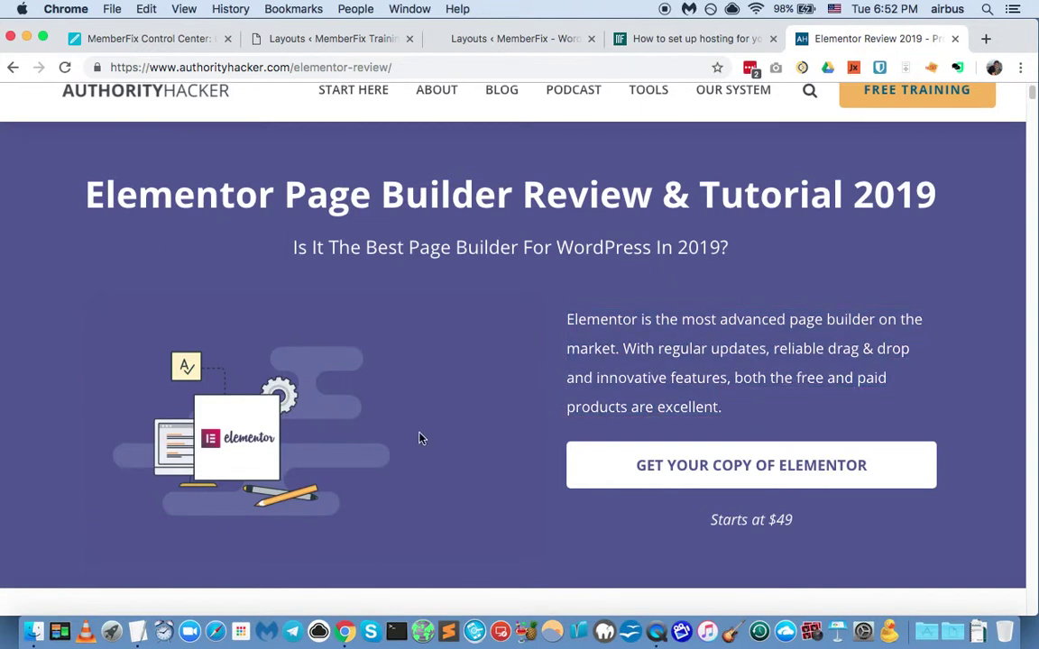
{"action": "scroll", "coordinate": [419, 438], "scroll_direction": "down", "scroll_amount": 1}
{"action": "scroll", "coordinate": [419, 438], "scroll_direction": "up", "scroll_amount": 2}
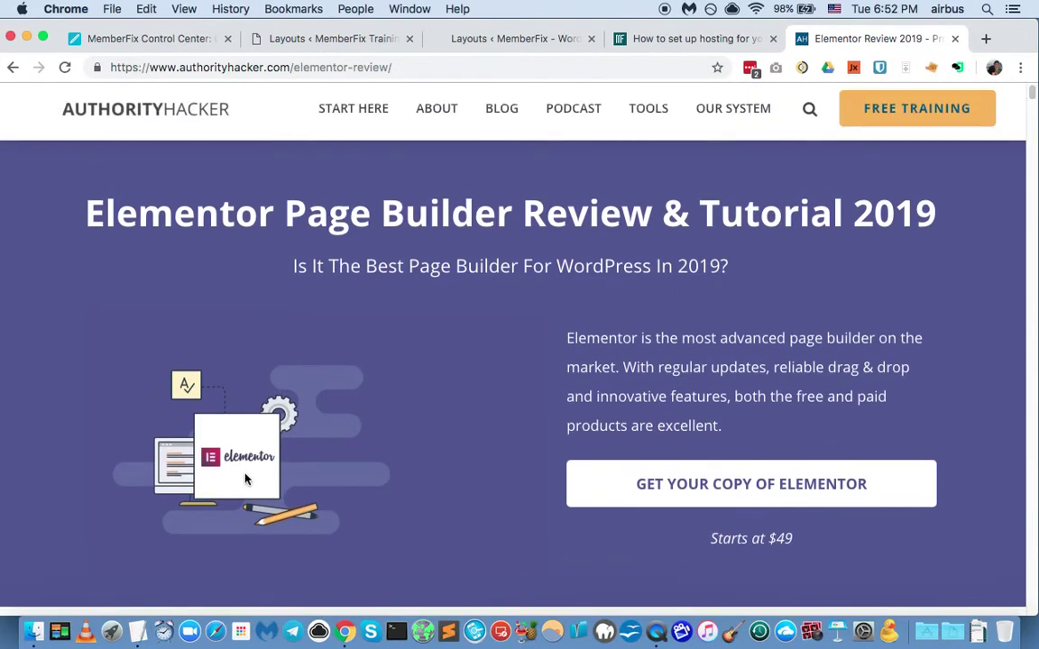
{"action": "scroll", "coordinate": [249, 478], "scroll_direction": "down", "scroll_amount": 2}
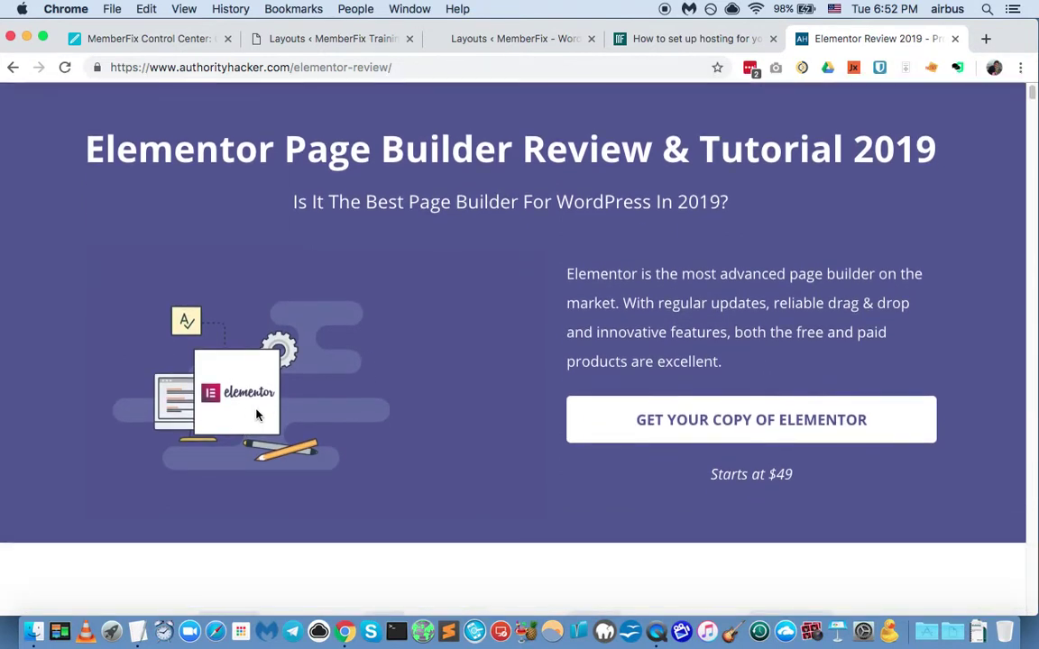
{"action": "double_click", "coordinate": [637, 333]}
{"action": "triple_click", "coordinate": [637, 333]}
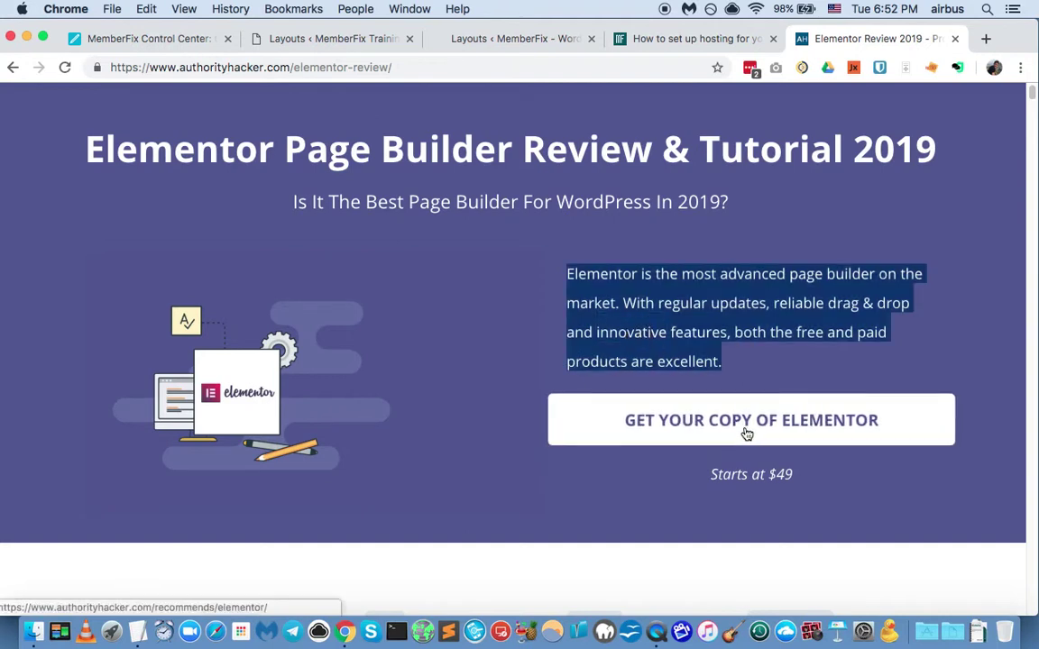
{"action": "triple_click", "coordinate": [748, 474]}
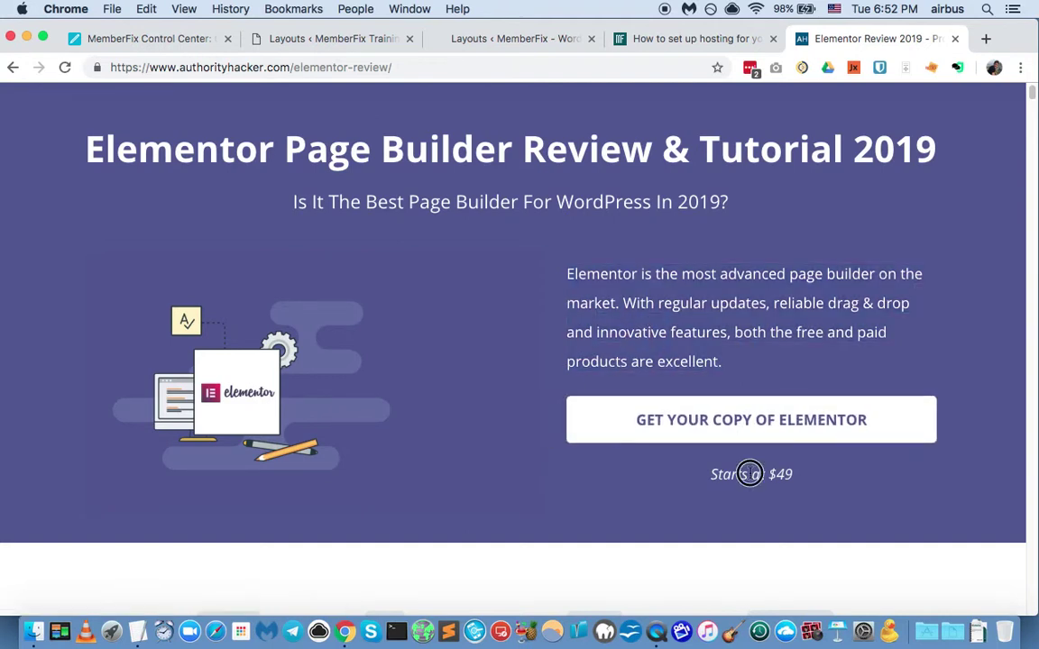
{"action": "scroll", "coordinate": [487, 486], "scroll_direction": "down", "scroll_amount": 1}
{"action": "left_click", "coordinate": [500, 489]}
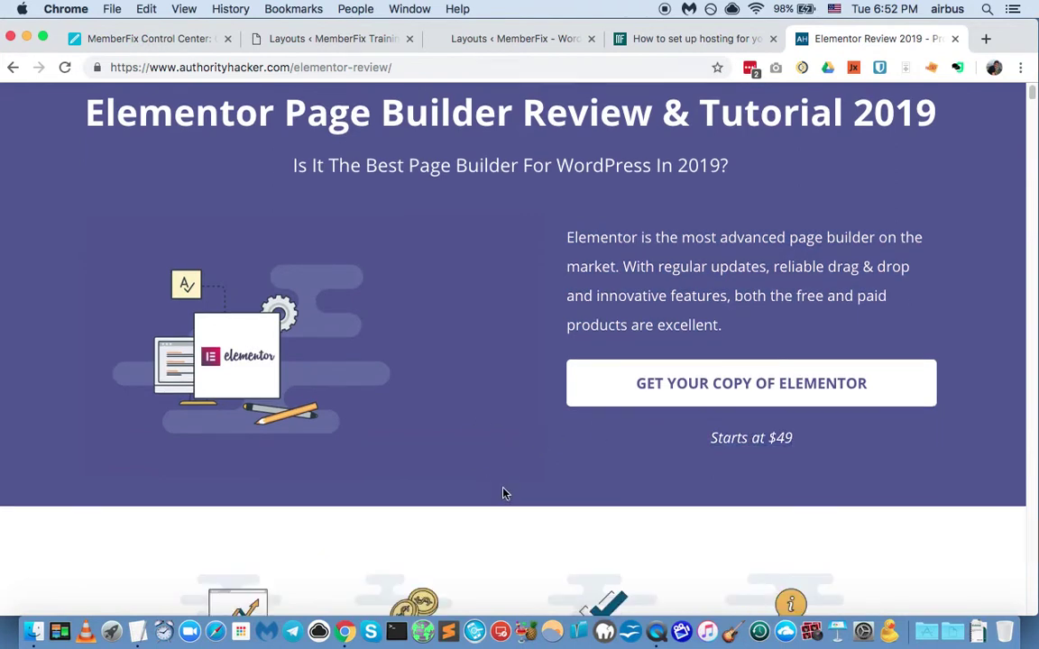
Examine the four rating columns for Effectiveness, Price, Ease Of Use and Support, with their icons, stars and descriptions.
{"action": "scroll", "coordinate": [501, 478], "scroll_direction": "down", "scroll_amount": 6}
{"action": "scroll", "coordinate": [506, 412], "scroll_direction": "down", "scroll_amount": 3}
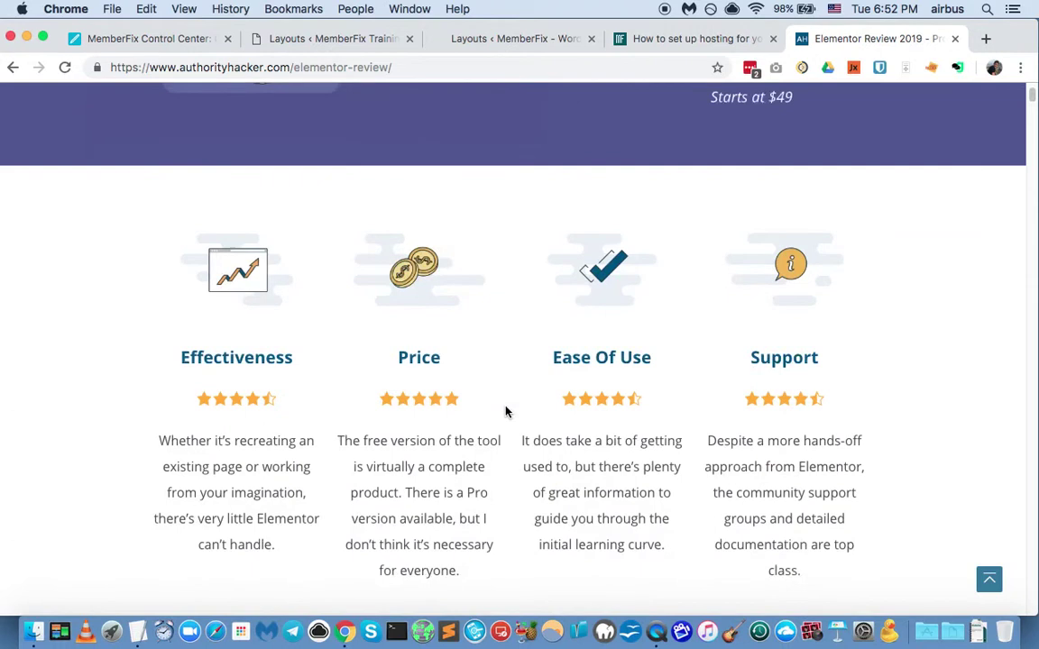
{"action": "scroll", "coordinate": [538, 420], "scroll_direction": "down", "scroll_amount": 1}
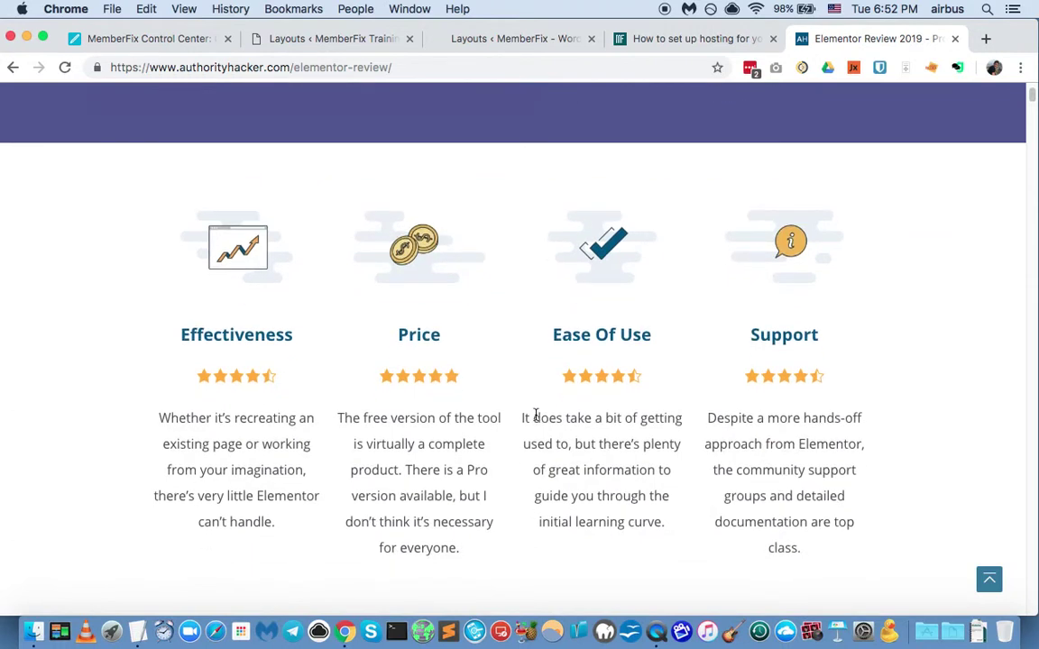
{"action": "scroll", "coordinate": [533, 417], "scroll_direction": "down", "scroll_amount": 2}
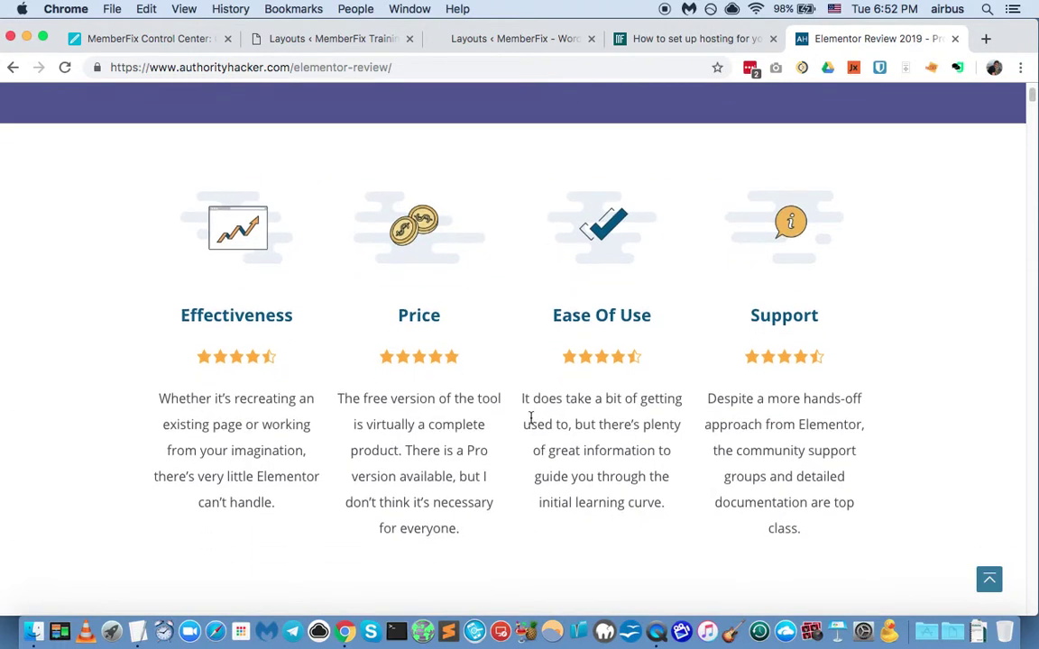
{"action": "scroll", "coordinate": [531, 418], "scroll_direction": "up", "scroll_amount": 2}
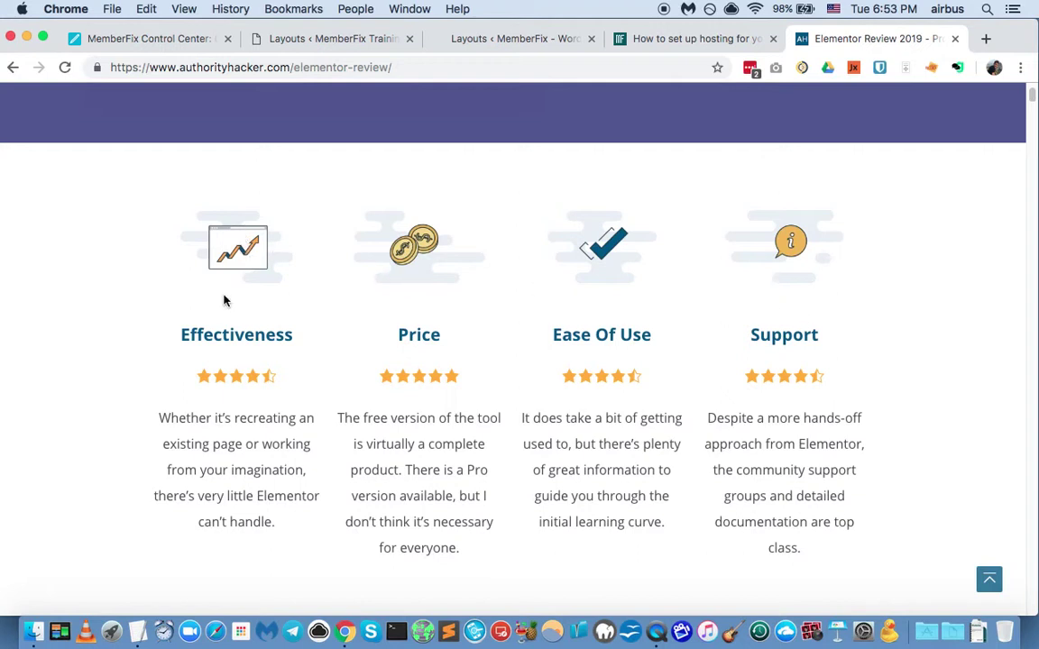
{"action": "double_click", "coordinate": [224, 337]}
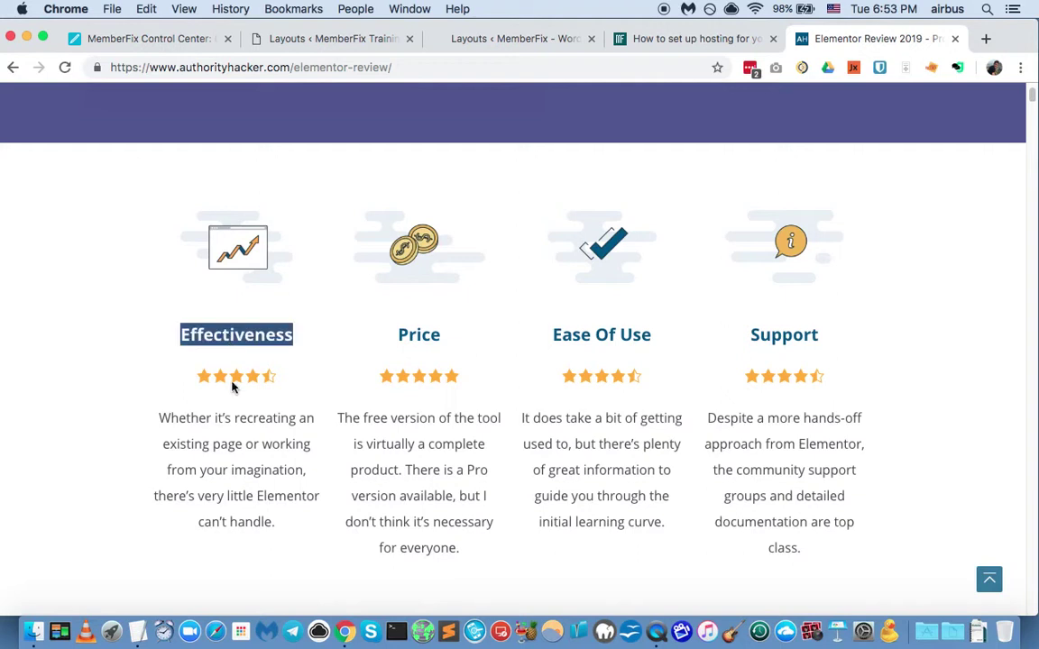
{"action": "left_click", "coordinate": [241, 413]}
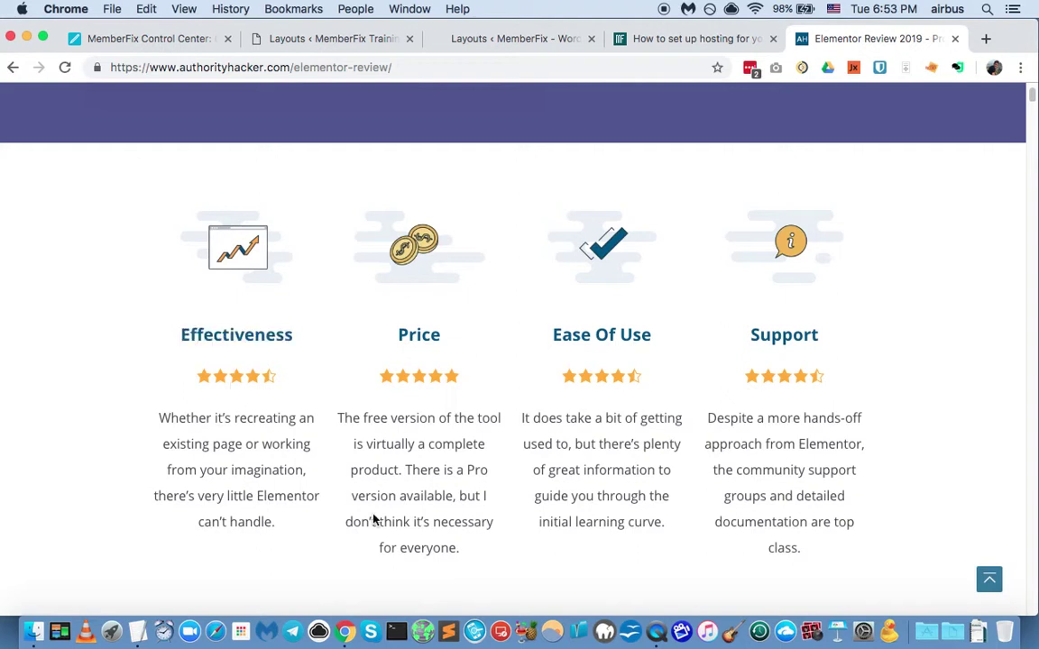
{"action": "left_click", "coordinate": [227, 460]}
{"action": "triple_click", "coordinate": [227, 461]}
{"action": "left_click", "coordinate": [288, 464]}
{"action": "scroll", "coordinate": [184, 375], "scroll_direction": "down", "scroll_amount": 1}
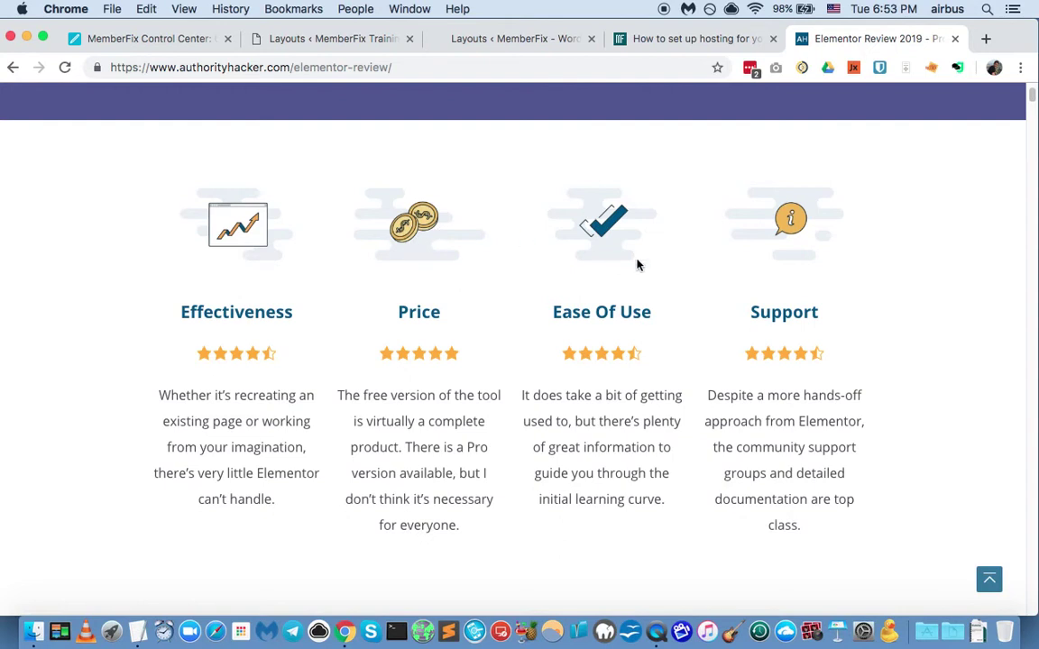
Review the "Get Your Copy Of Elementor" button and the pros and cons boxes beneath the ratings.
{"action": "scroll", "coordinate": [315, 476], "scroll_direction": "down", "scroll_amount": 5}
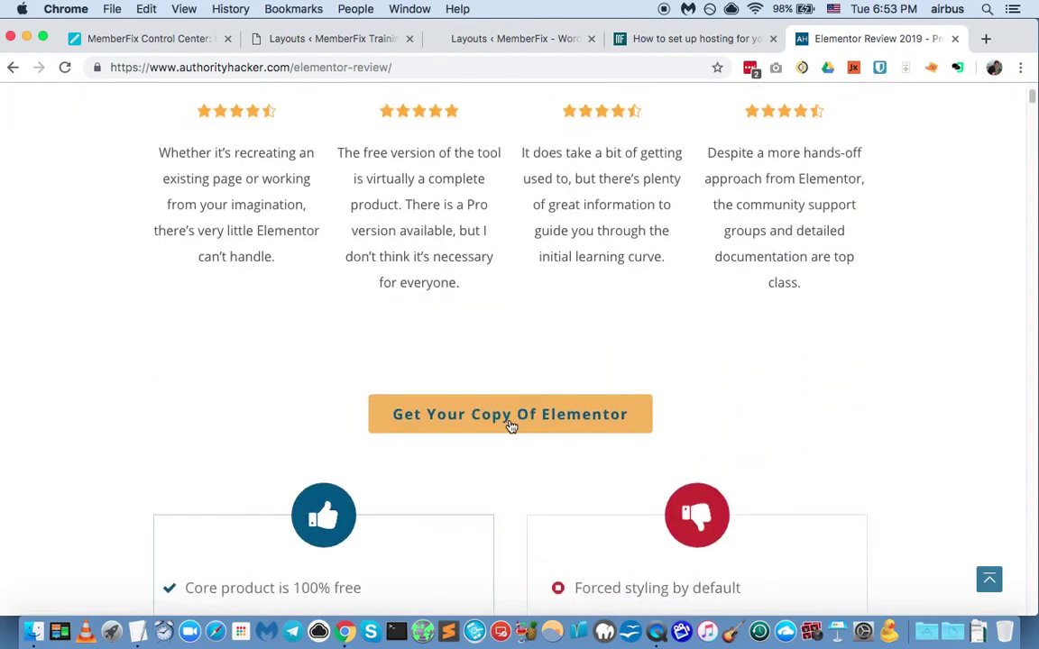
{"action": "scroll", "coordinate": [97, 431], "scroll_direction": "down", "scroll_amount": 7}
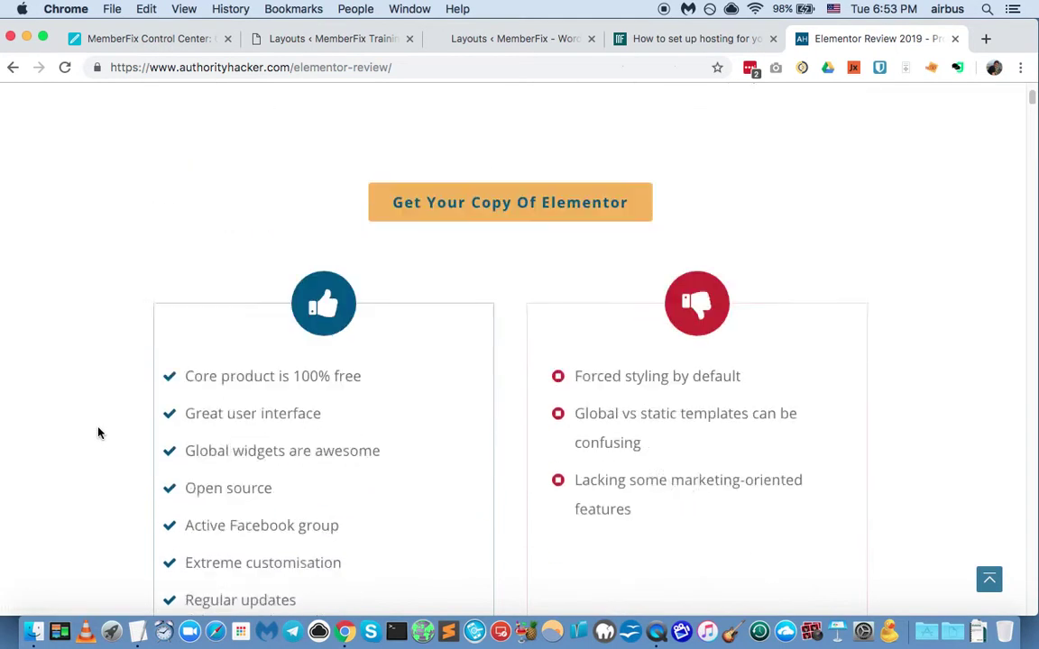